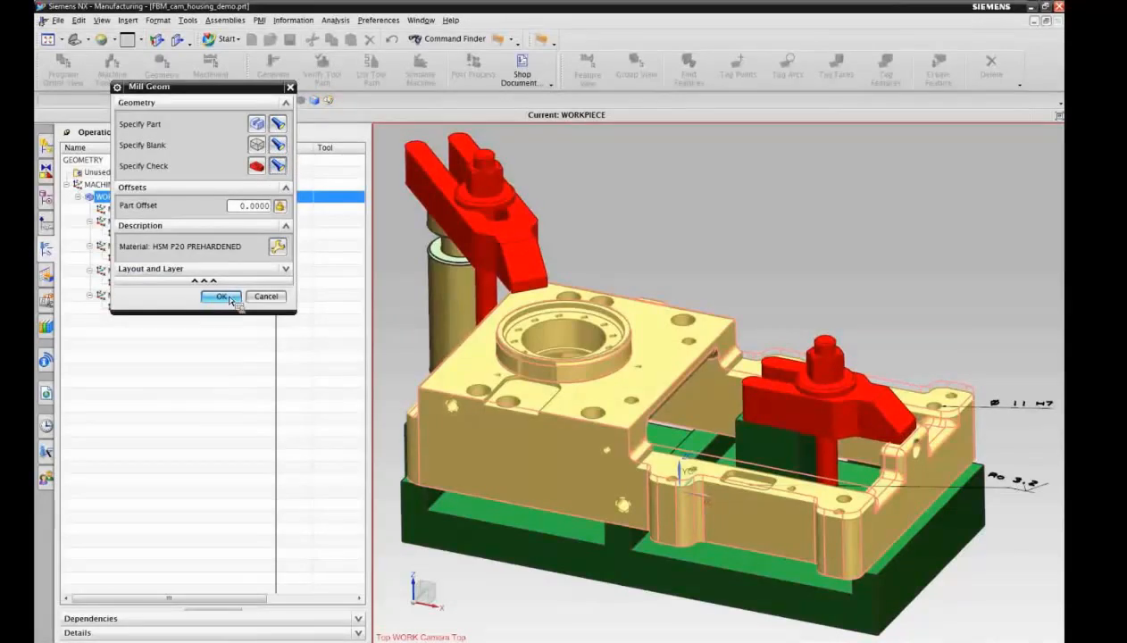
- Accept the workpiece geometry and review the program order, machine tool and geometry views of the operations
left_click(233, 298)
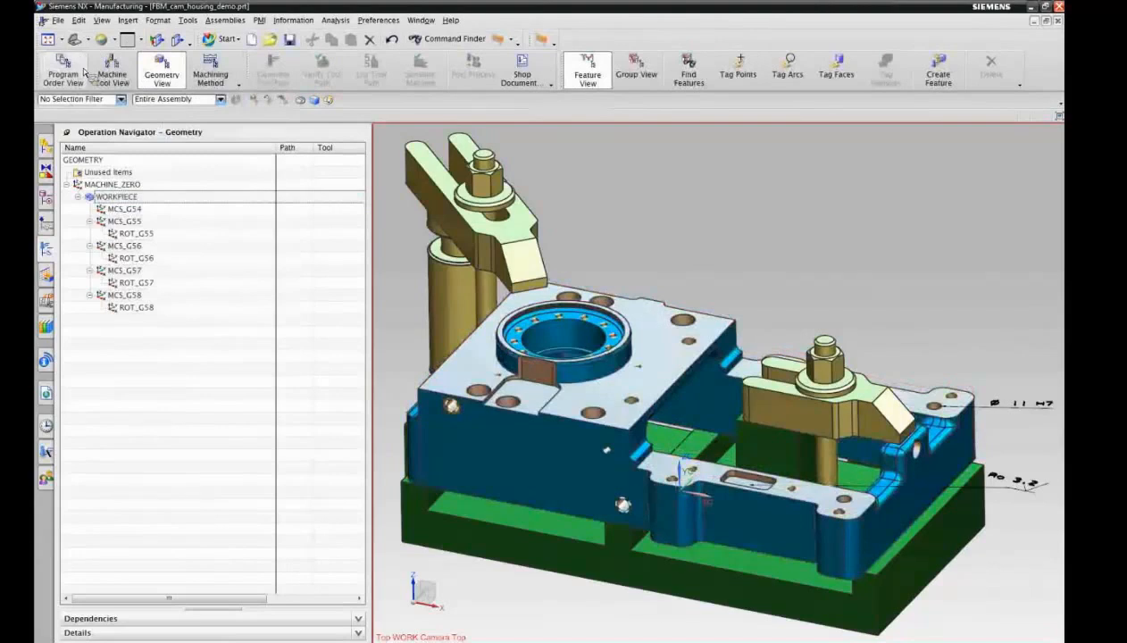
left_click_drag(111, 209, 137, 215)
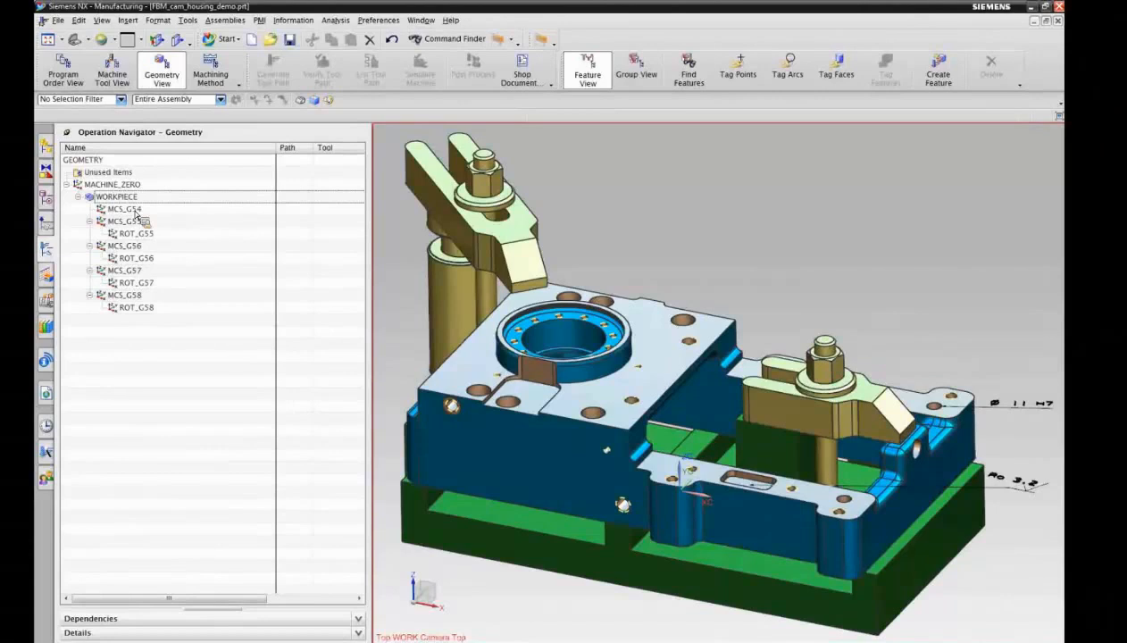
left_click_drag(136, 214, 136, 214)
left_click(79, 83)
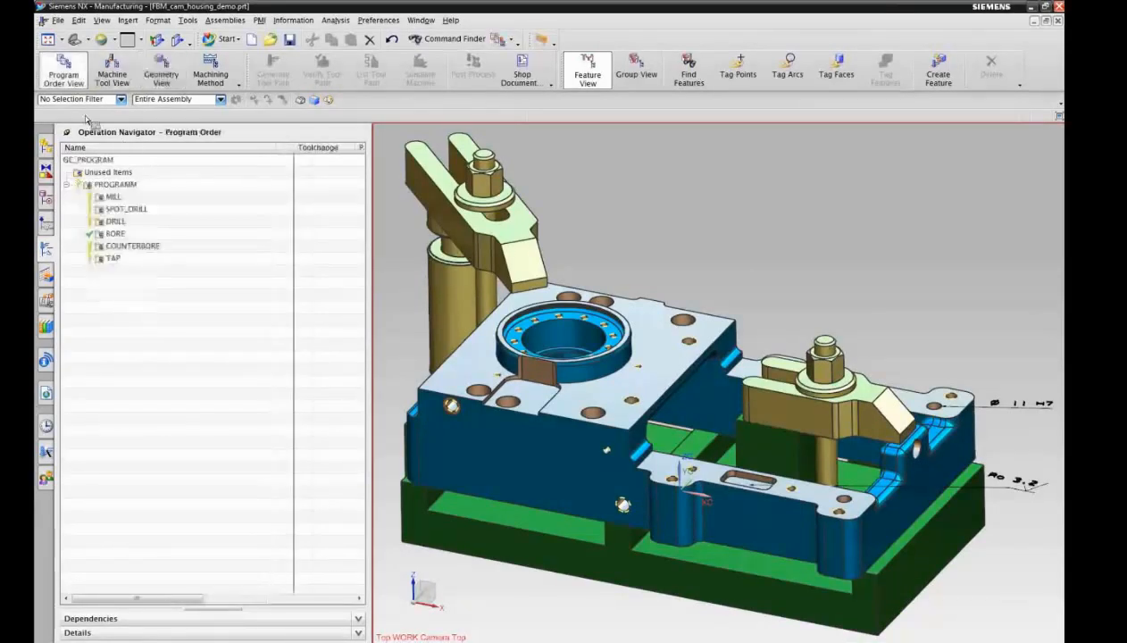
left_click_drag(68, 168, 116, 262)
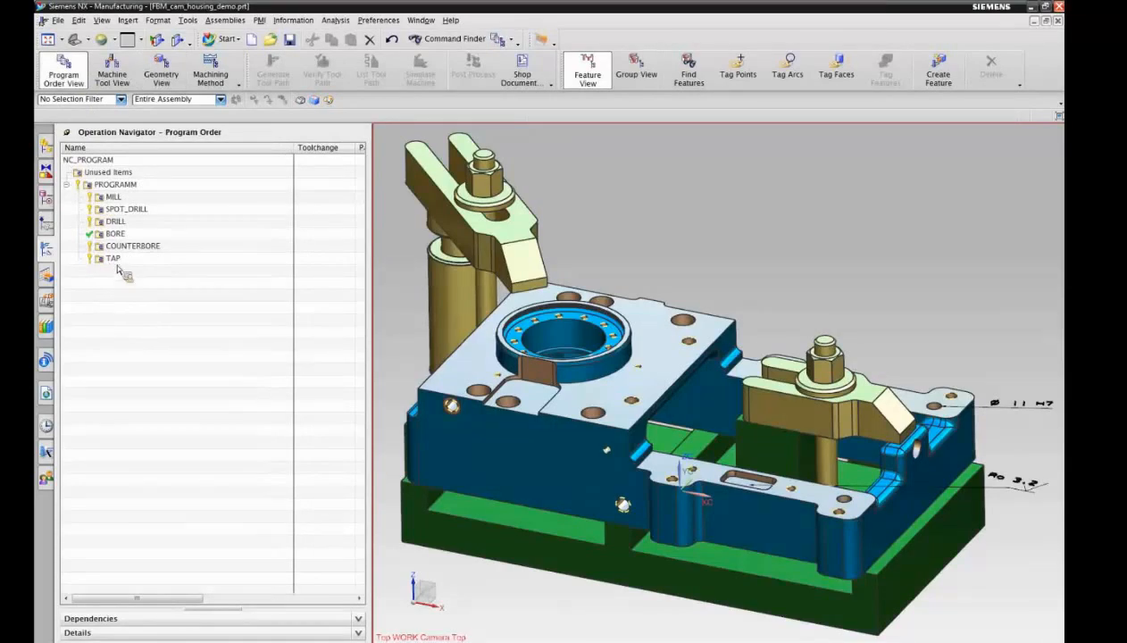
left_click(115, 81)
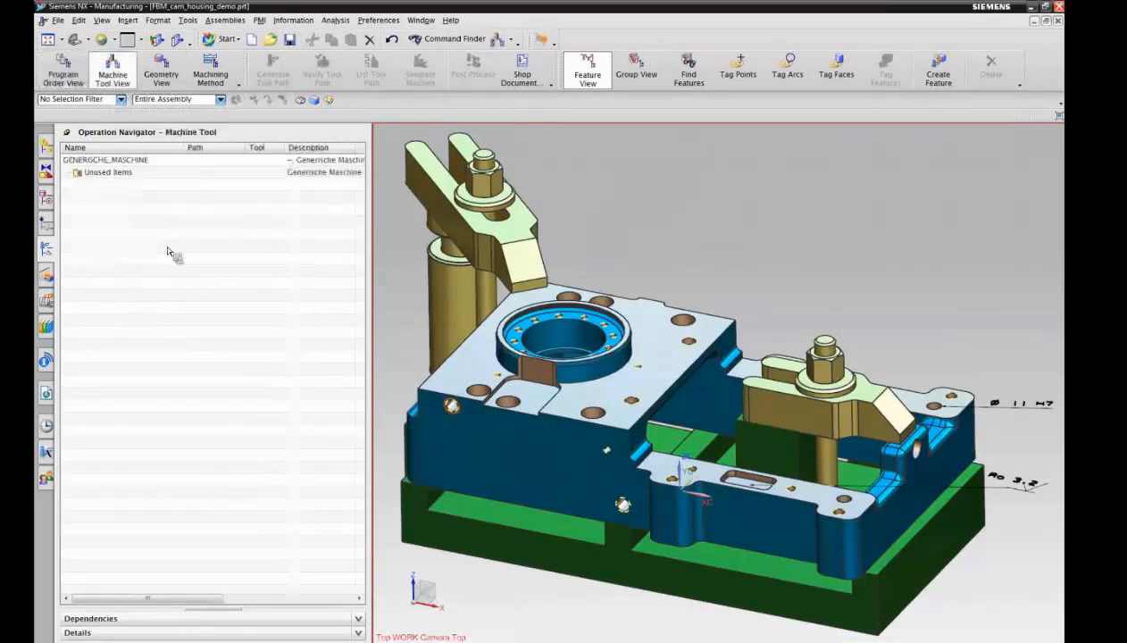
left_click(159, 78)
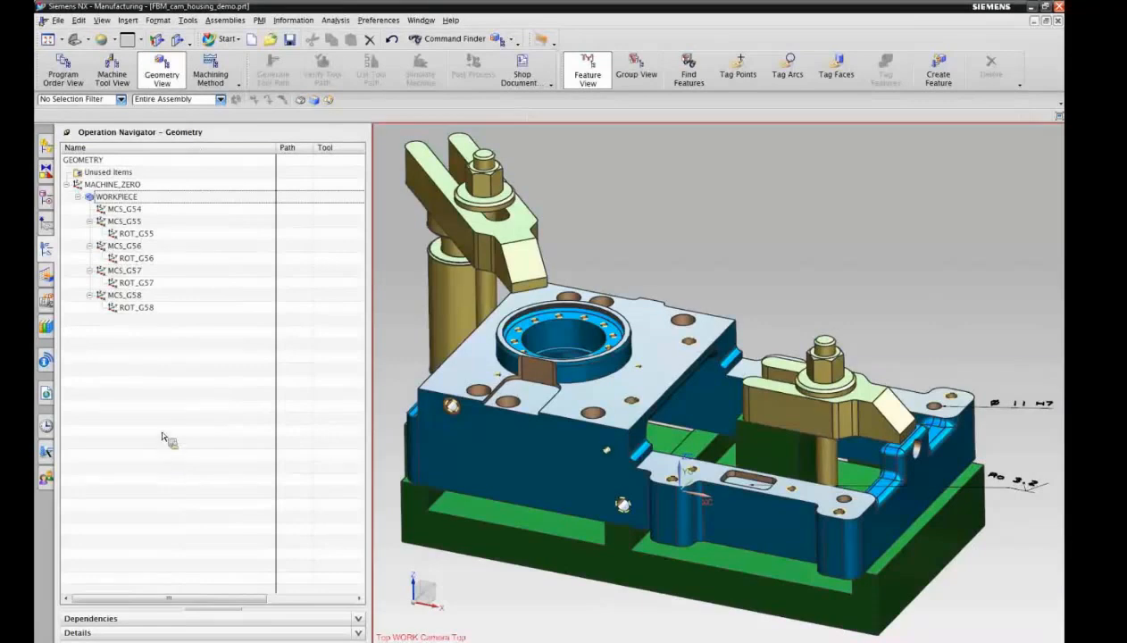
- Display the machining features without their details and start Find Features with Parametric Recognition on the workpiece
left_click(46, 278)
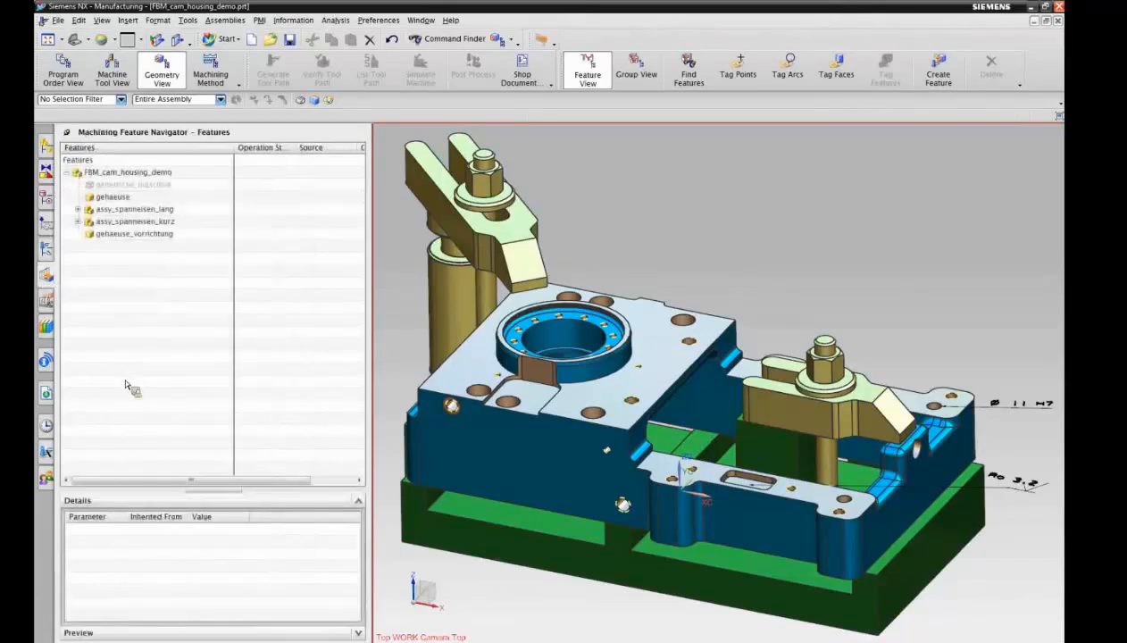
left_click(202, 490)
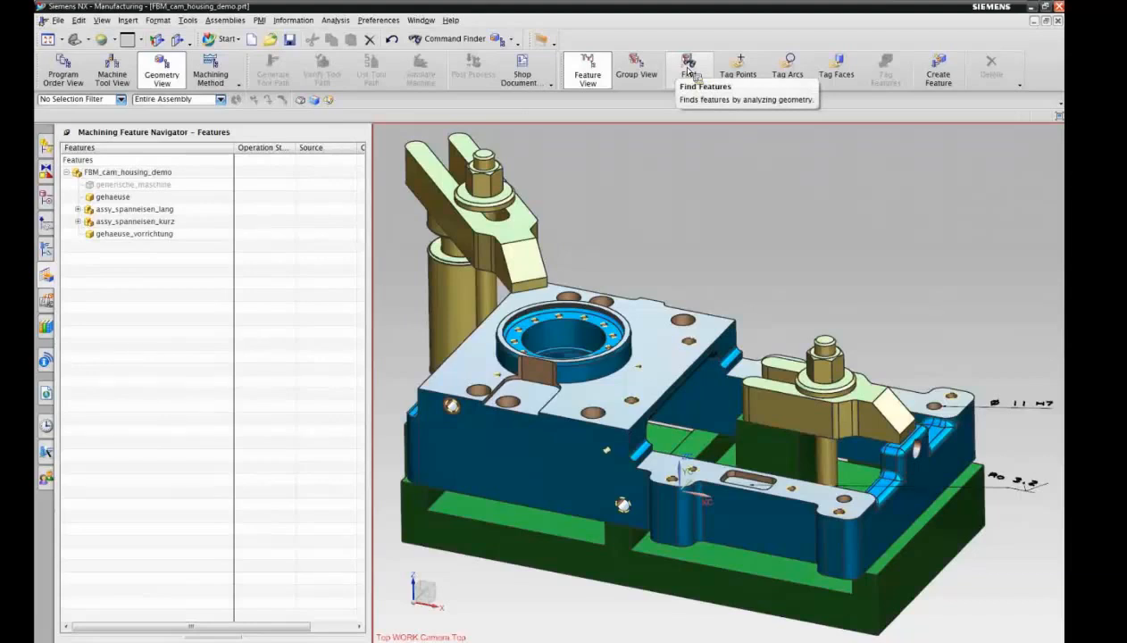
left_click(690, 72)
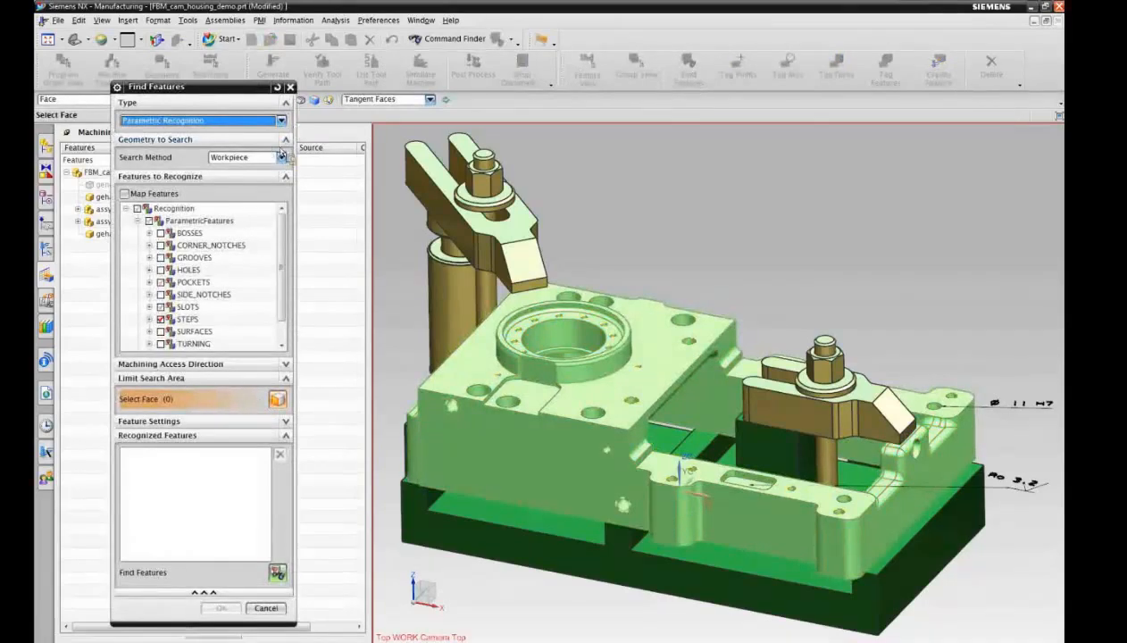
left_click(282, 287)
left_click_drag(285, 286, 290, 265)
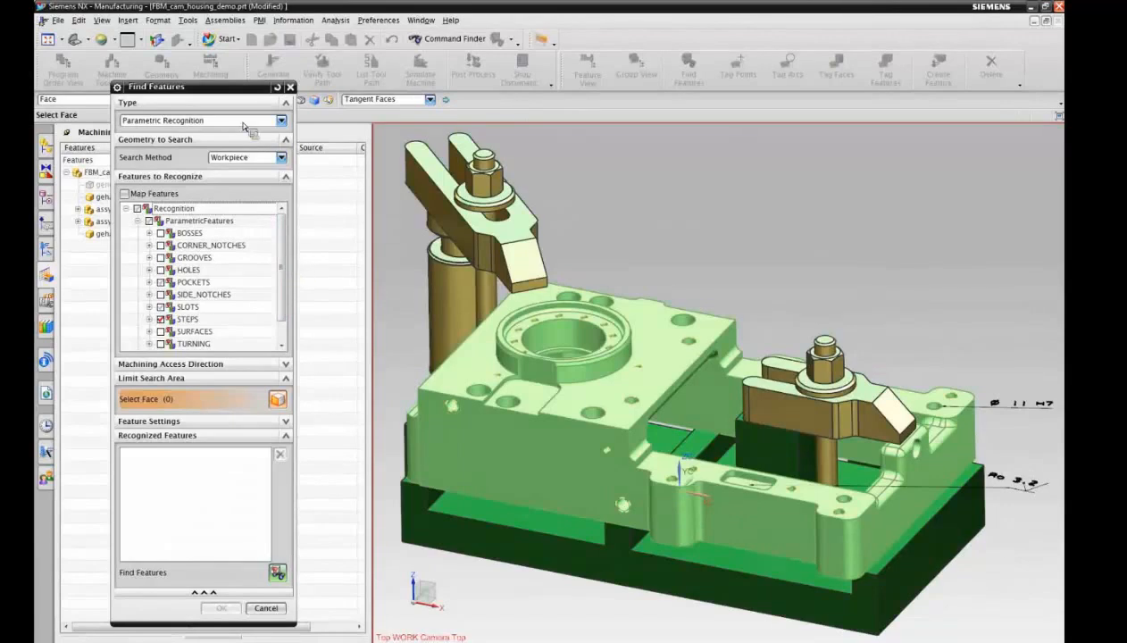
left_click_drag(240, 98, 214, 89)
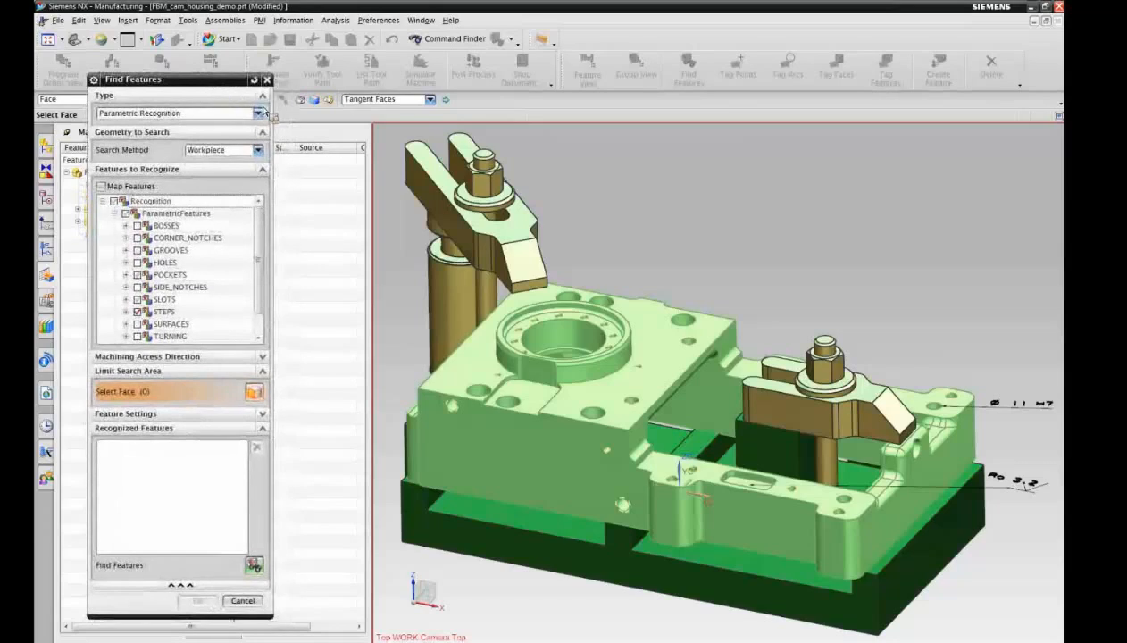
- Set the face selection color filter to Medium Peach by inheriting it from the housing's upper face
left_click(331, 102)
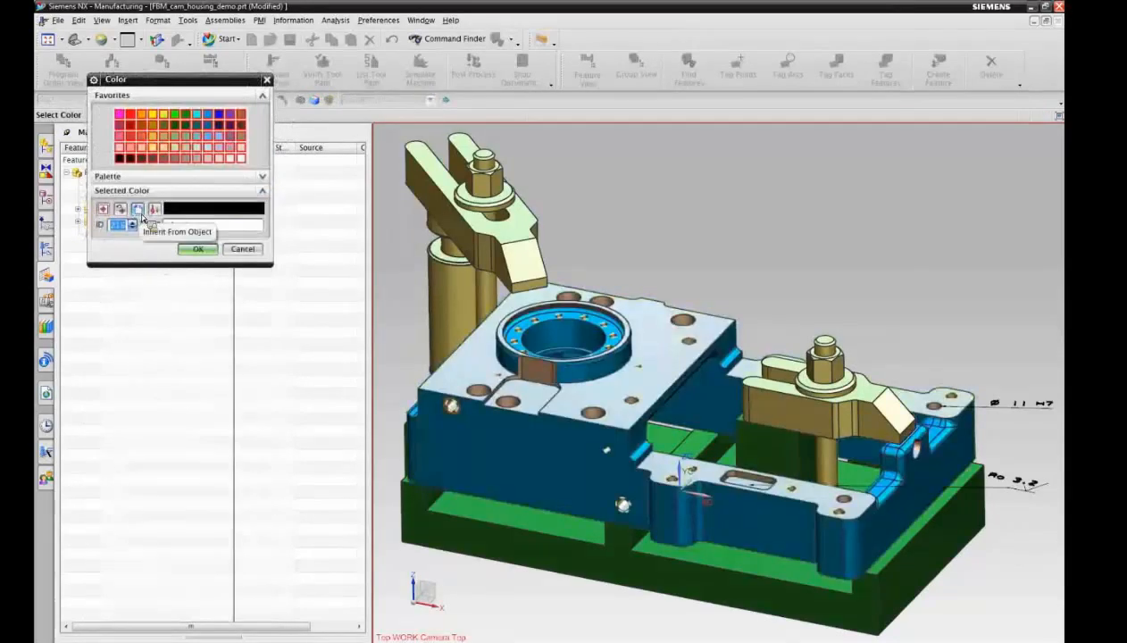
left_click(141, 217)
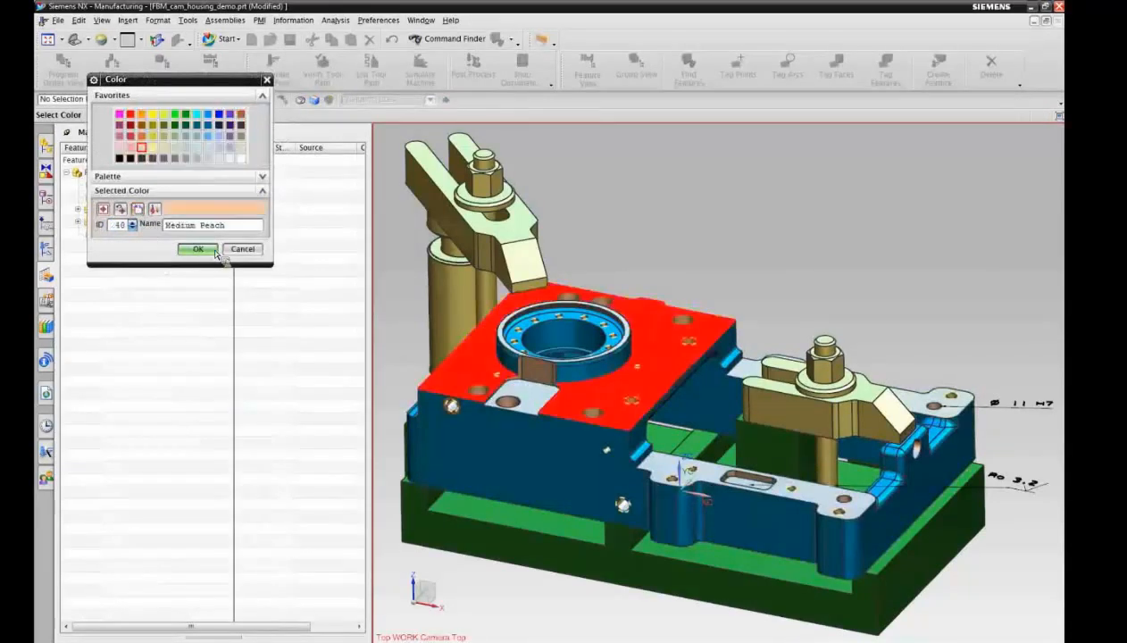
left_click(211, 248)
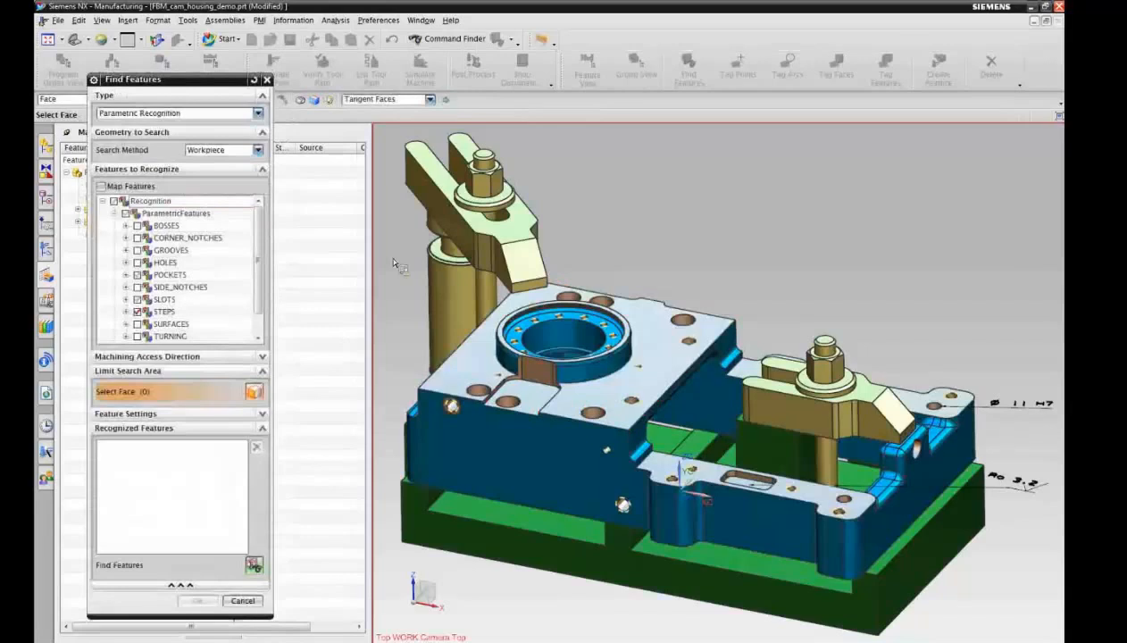
- Limit the search area to all faces in the filtered color, find the features on them and accept the recognized features
left_click_drag(392, 251, 1027, 610)
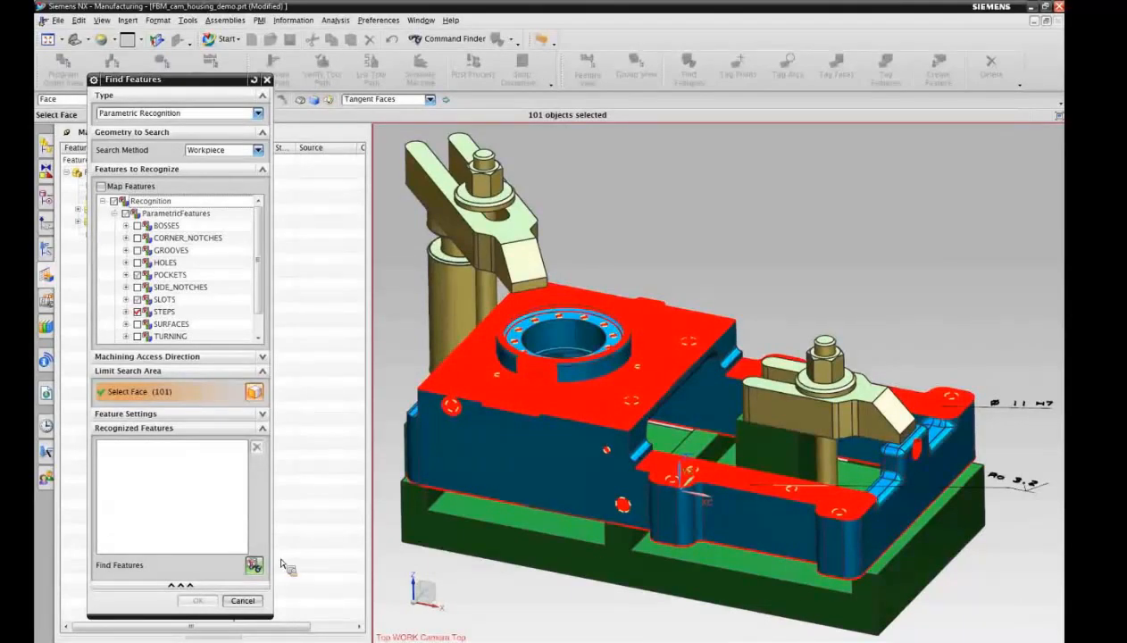
left_click(254, 565)
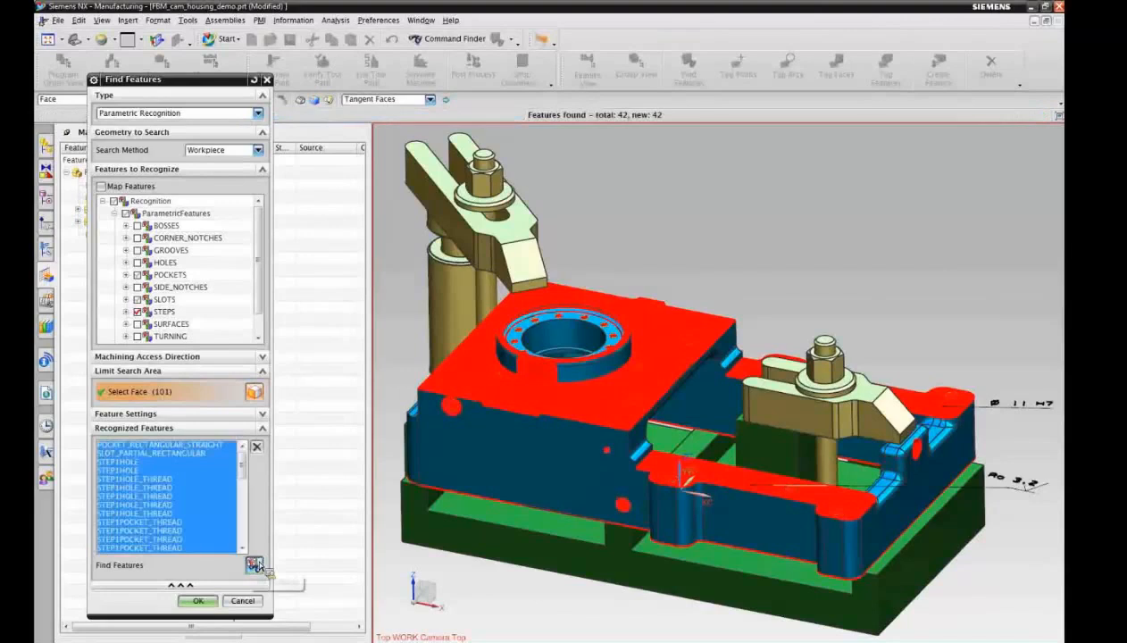
left_click(214, 601)
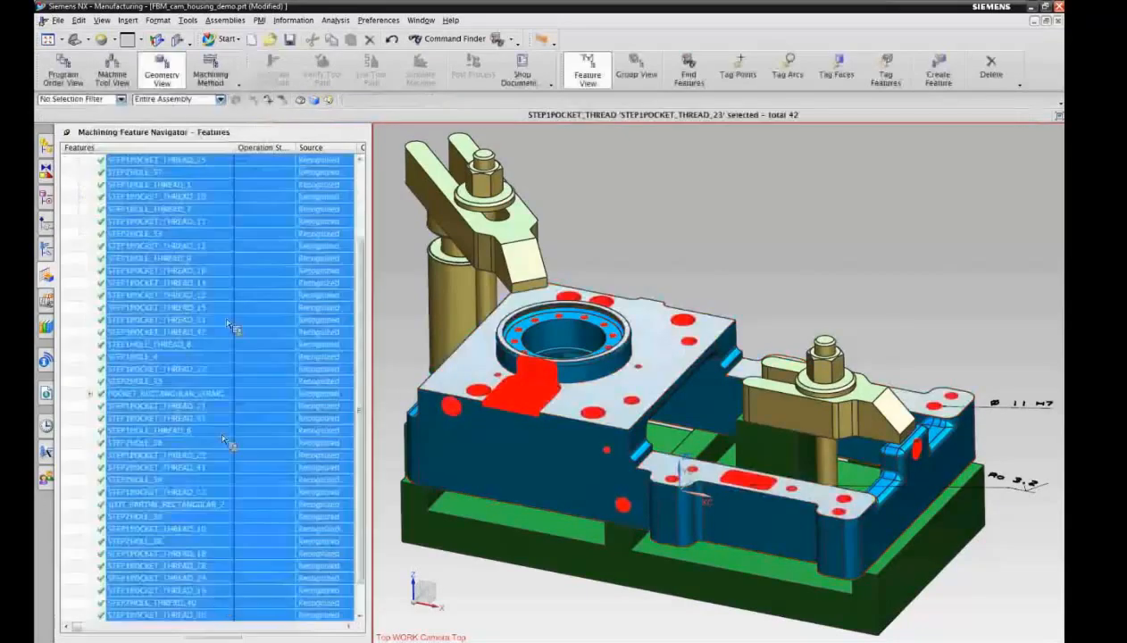
- Sort the recognized features of the housing by name and clear the selection
left_click_drag(360, 375, 360, 243)
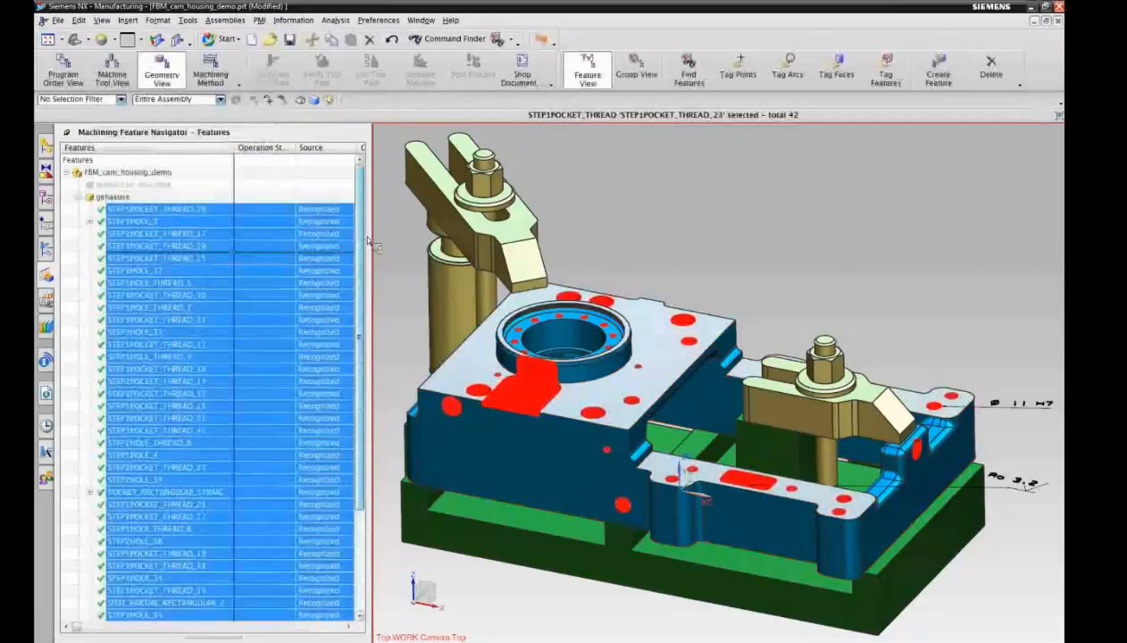
left_click(140, 148)
key("Escape")
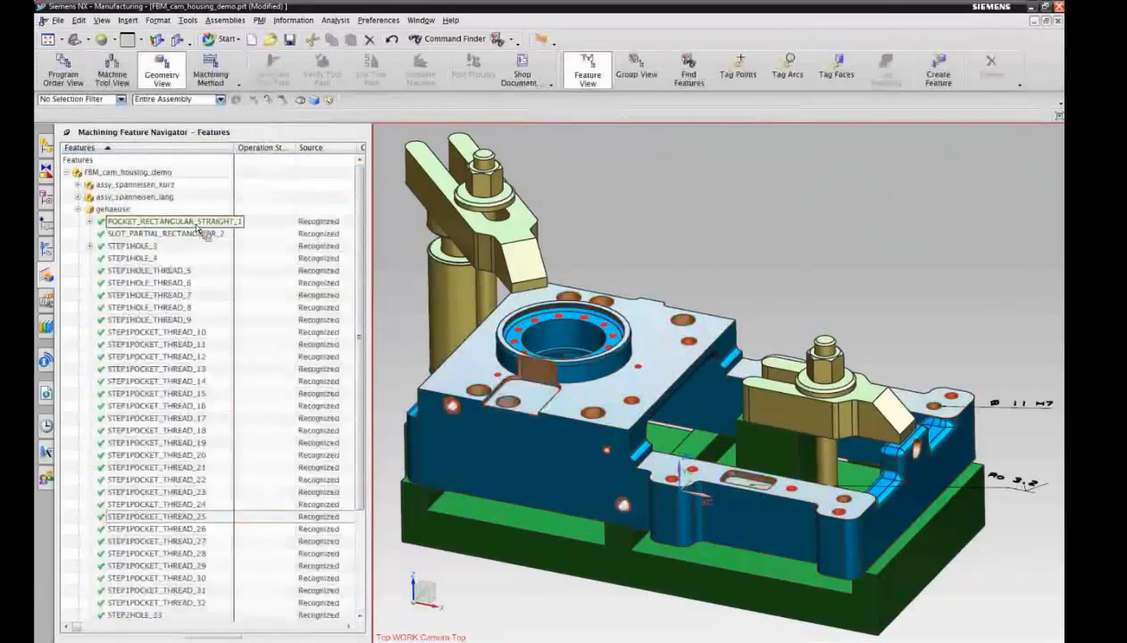
- Make the assembly see-through around POCKET_RECTANGULAR_STRAIGHT_1 and examine the pocket's dimensions, tolerances, roughness and color, sorted by attribute name
left_click(152, 219)
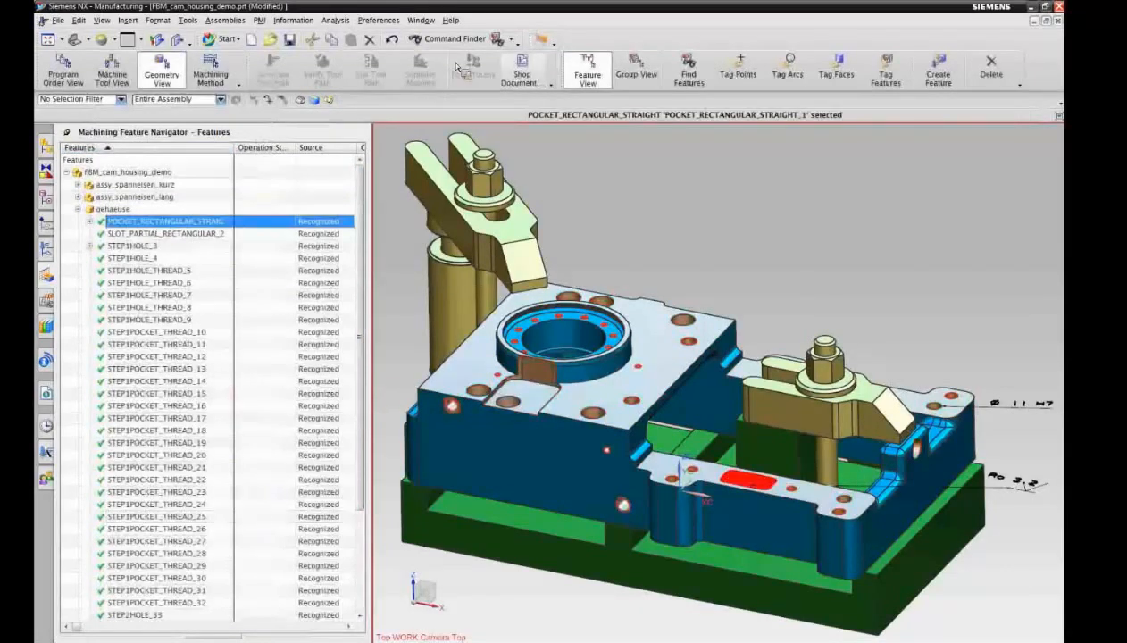
left_click(539, 41)
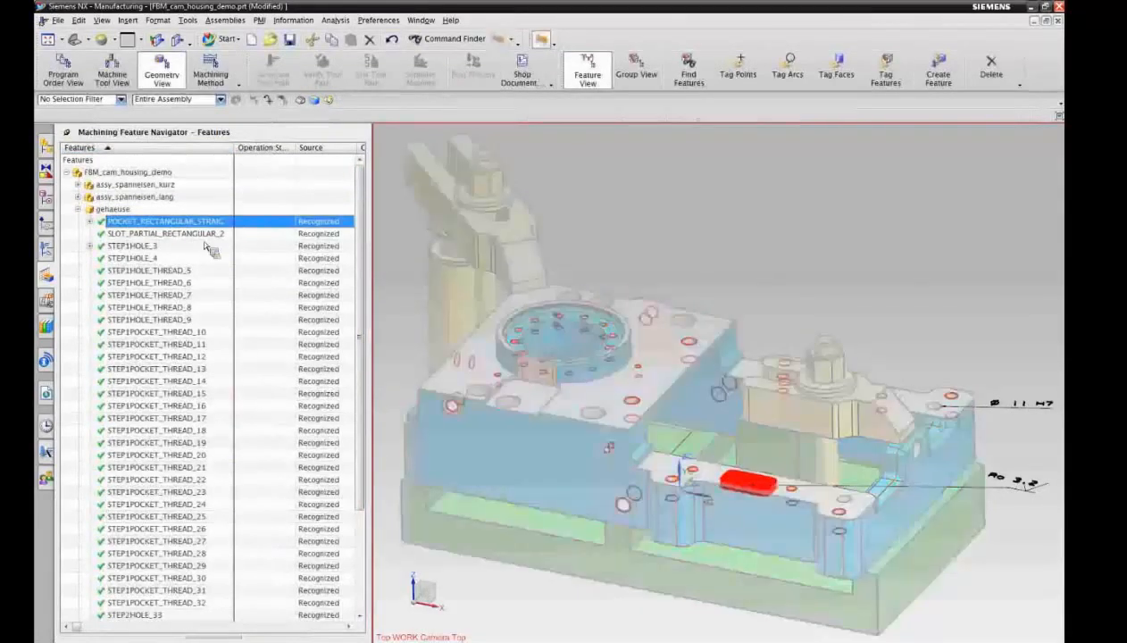
left_click(213, 636)
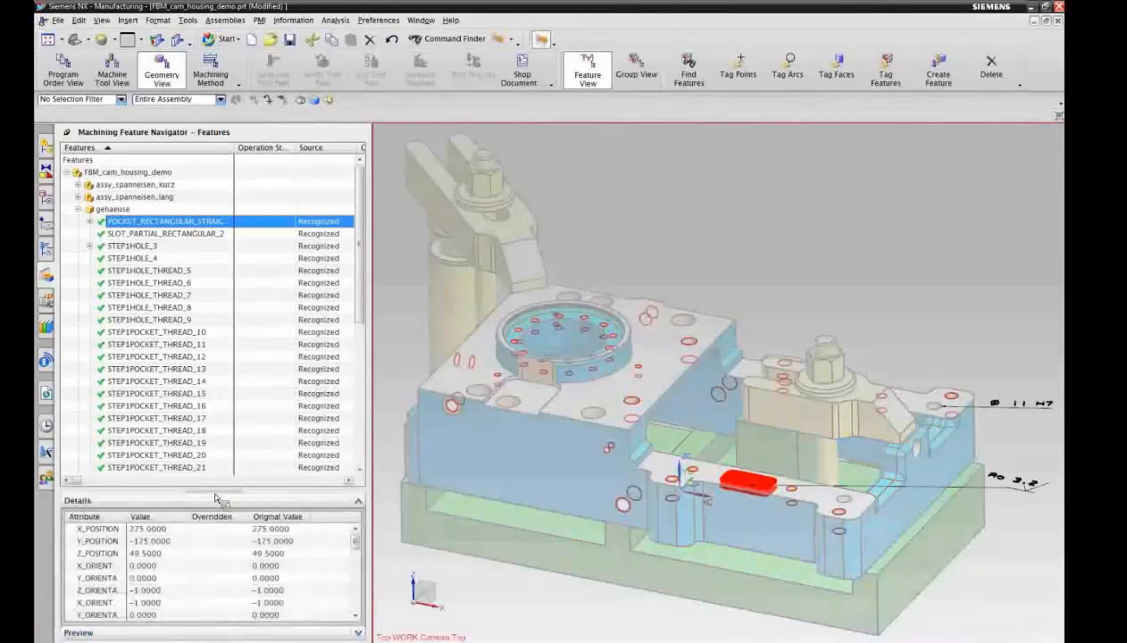
left_click_drag(216, 498, 222, 458)
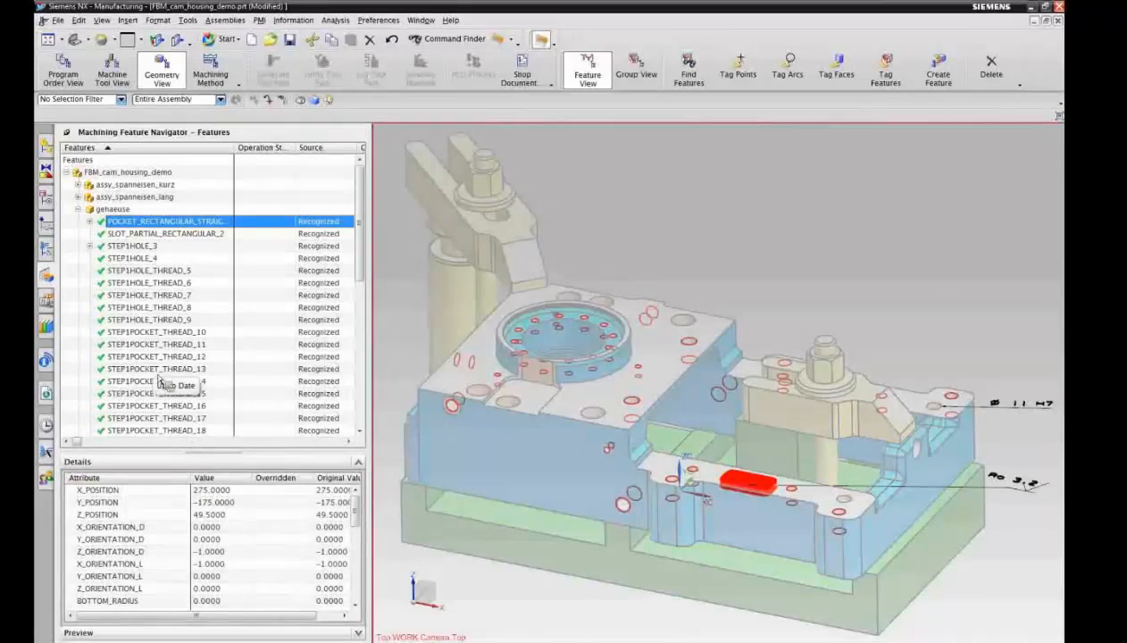
left_click(167, 480)
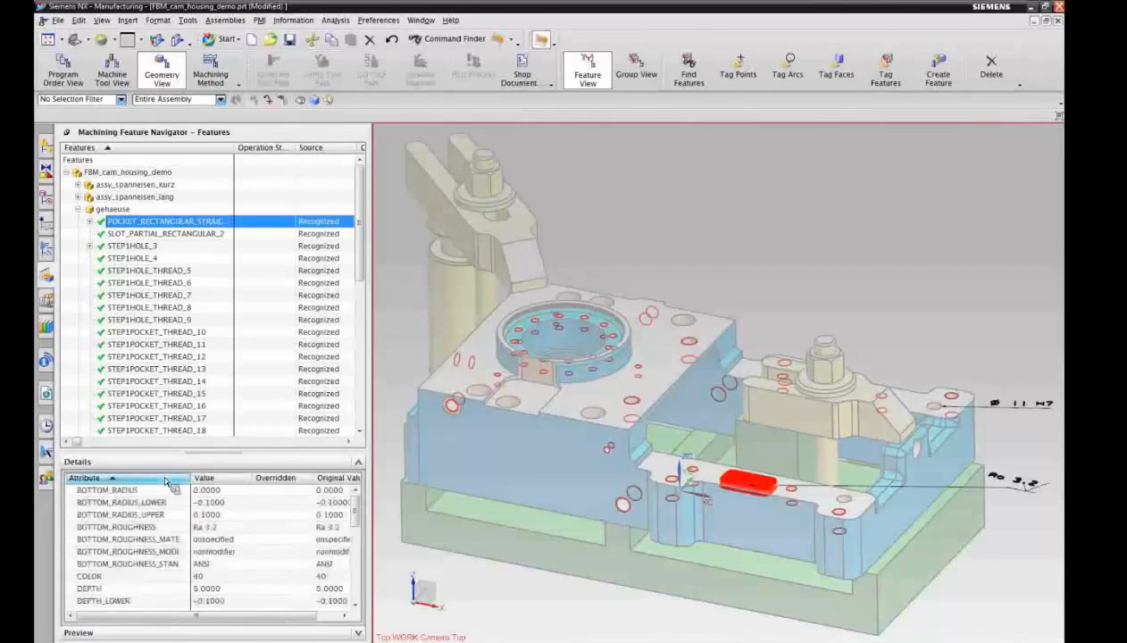
left_click_drag(357, 514, 362, 544)
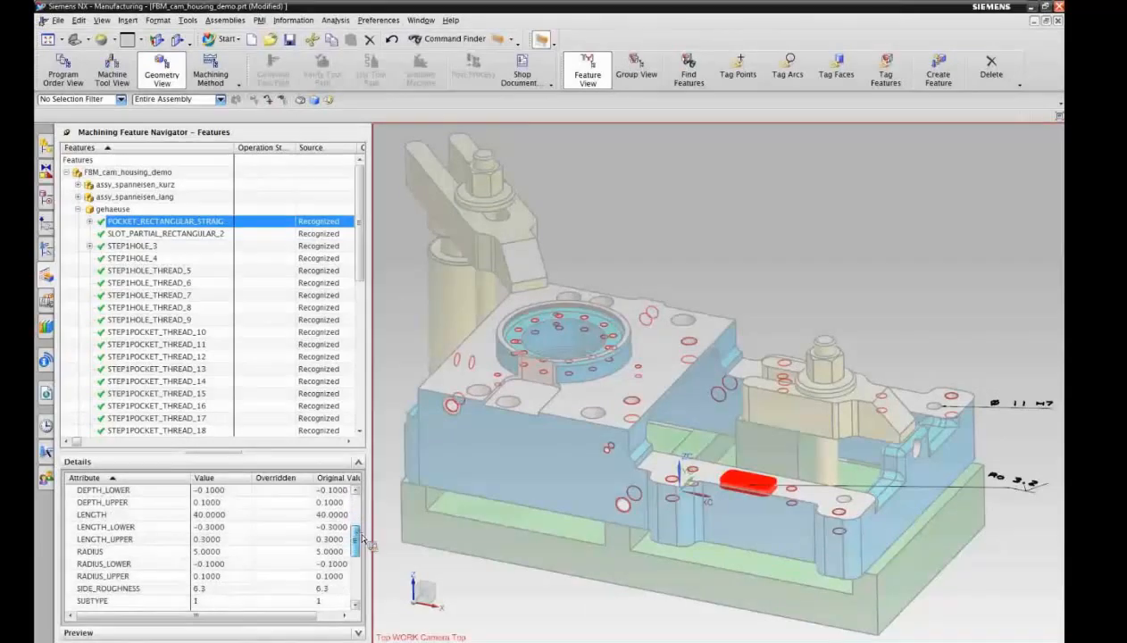
scroll(160, 536, "up", 3)
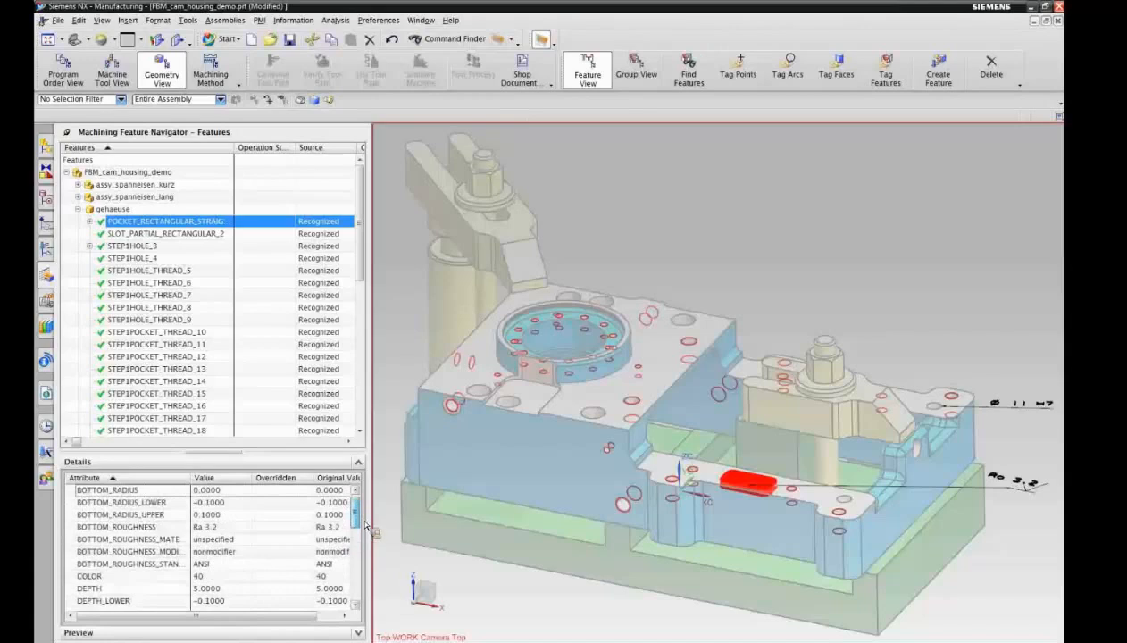
left_click(158, 529)
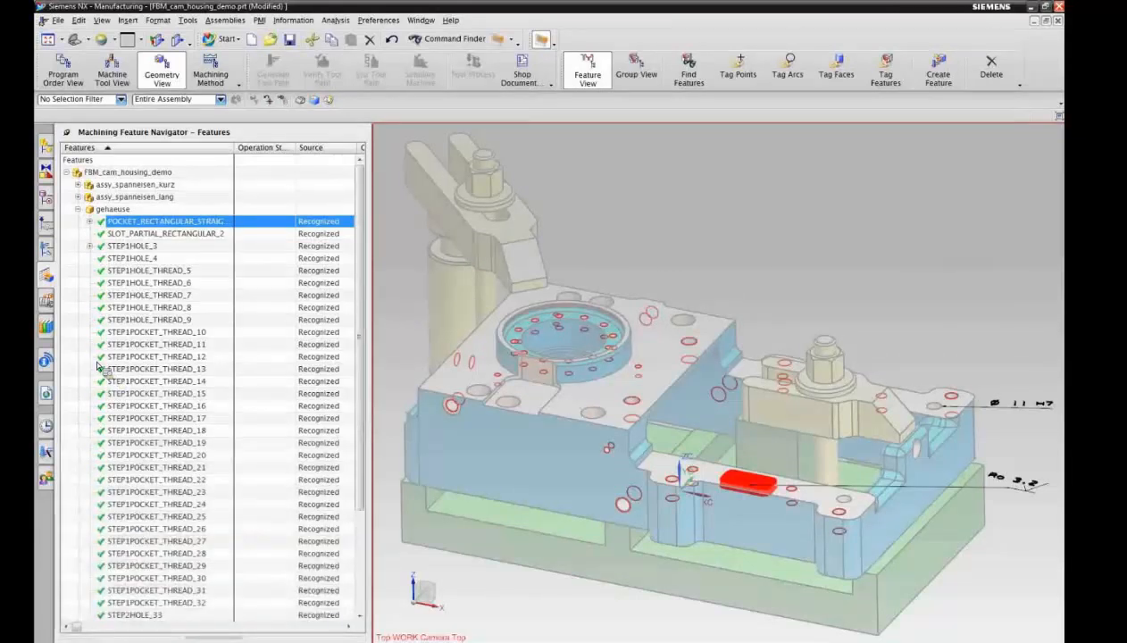
- Highlight the recognized partial rectangular slot, the two STEP1HOLE features and the STEP1HOLE_THREAD features on the model
left_click(190, 234)
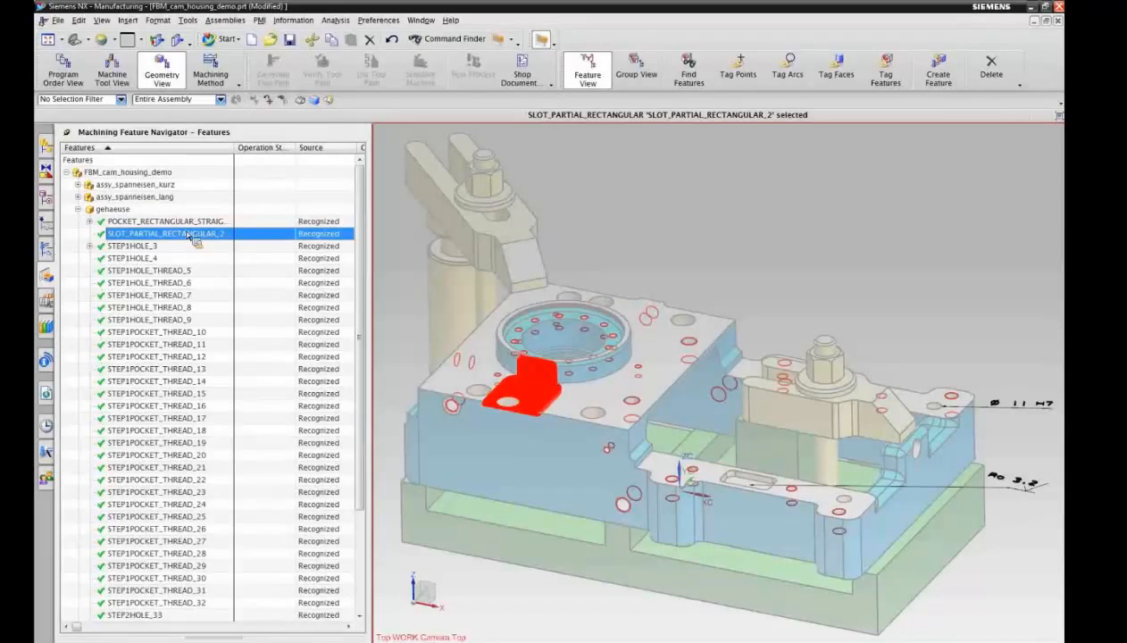
left_click(162, 247)
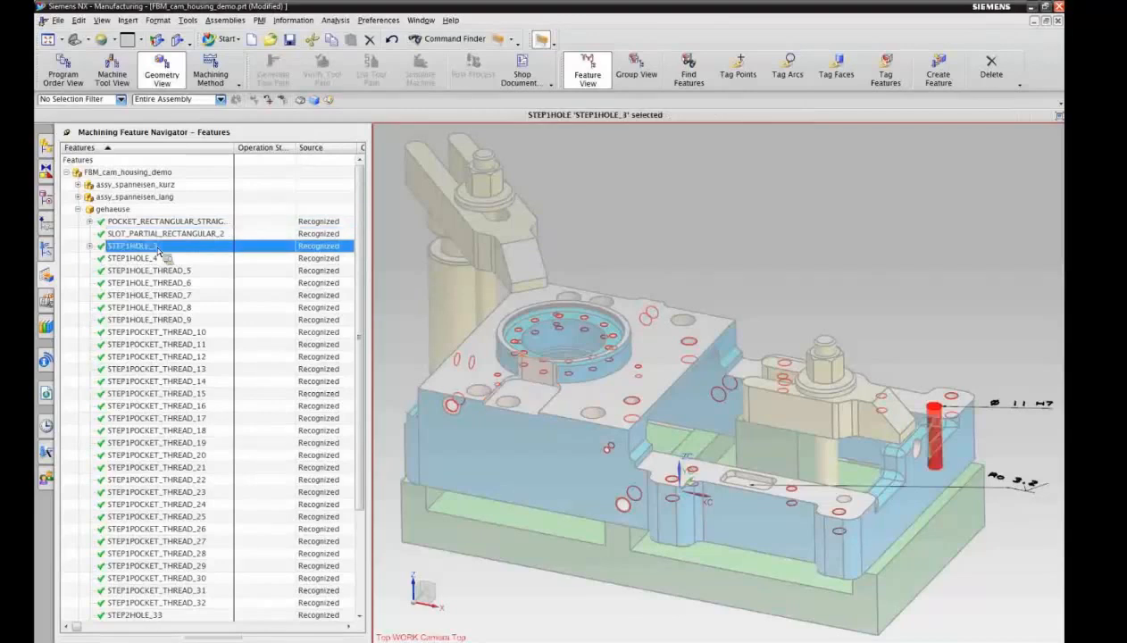
left_click(154, 258, "ctrl")
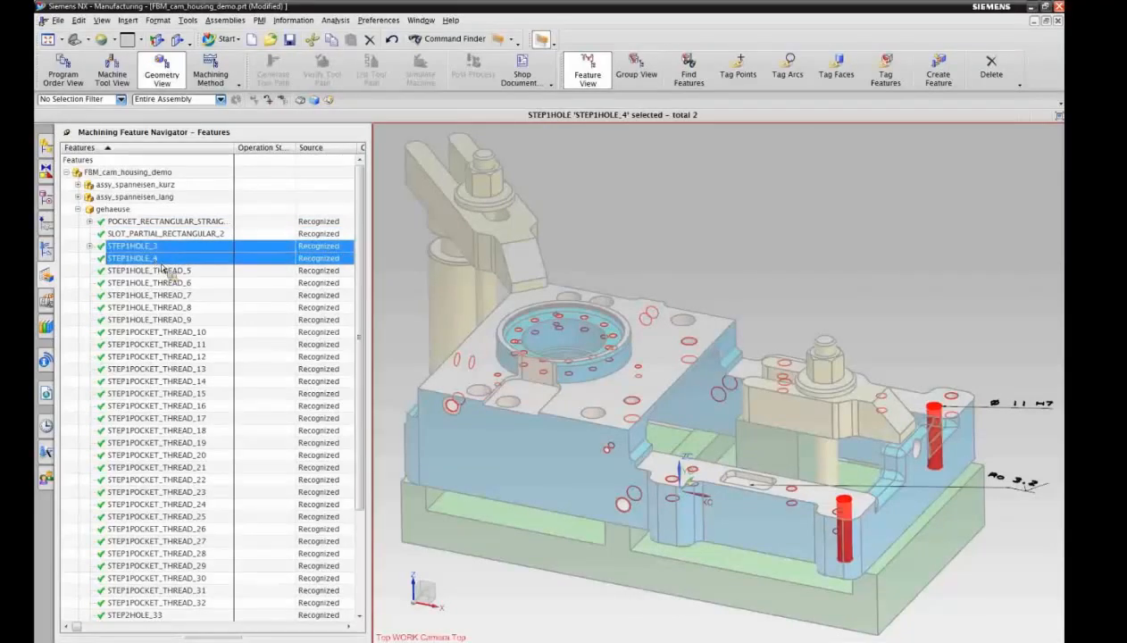
left_click(169, 271)
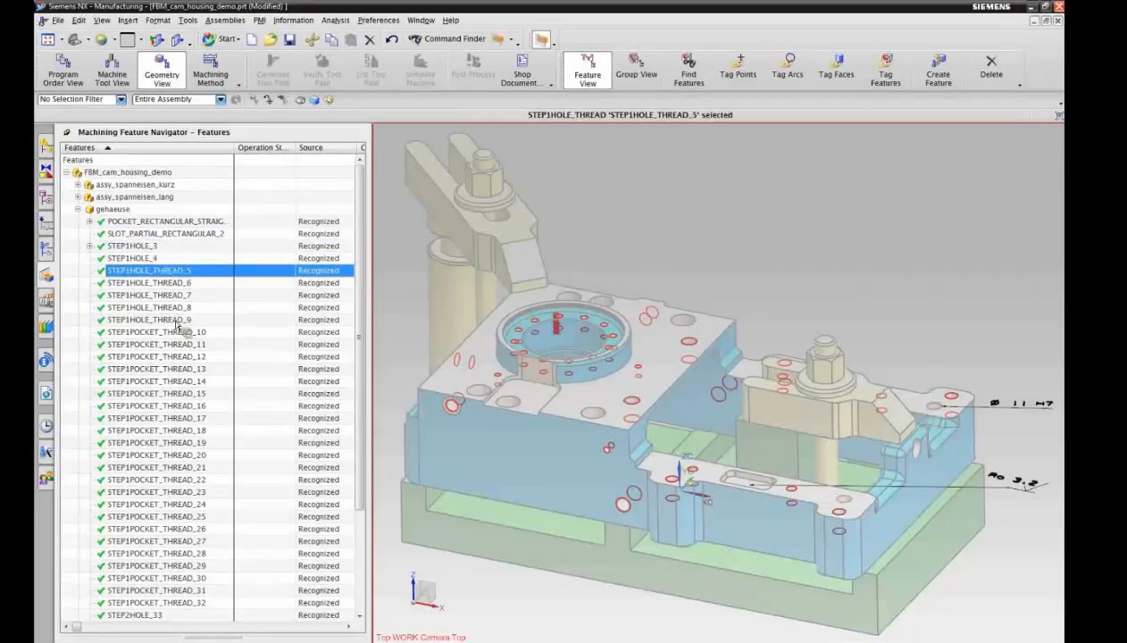
left_click(177, 321, "shift")
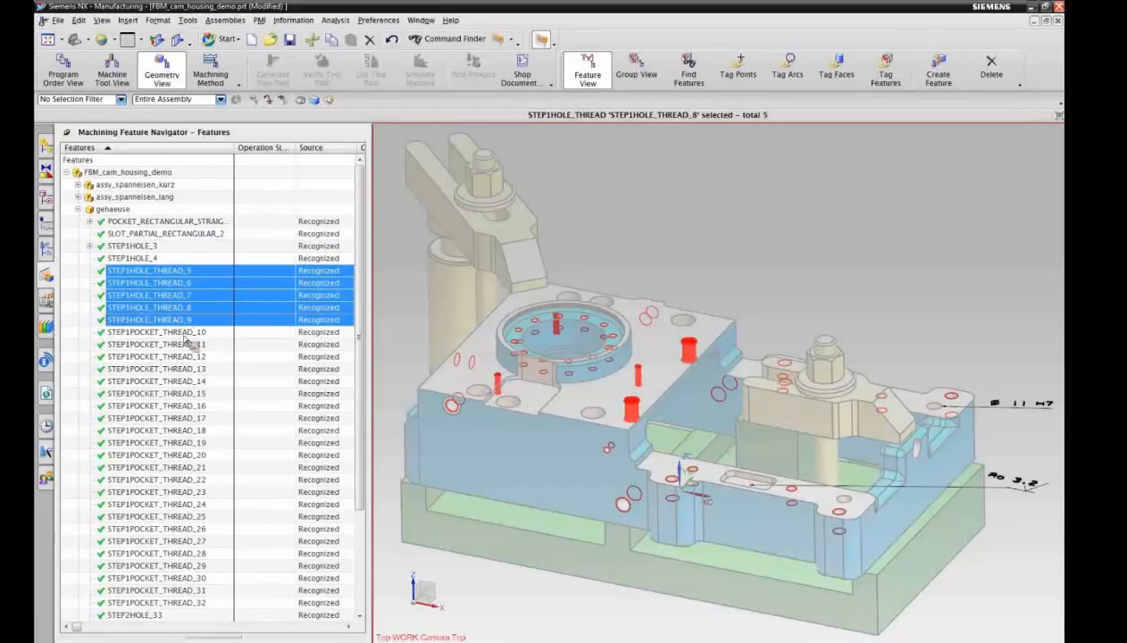
- Highlight all STEP1POCKET_THREAD features and then the STEP2HOLE features 33 to 39 on the model
left_click(185, 334)
left_click_drag(354, 335, 356, 422)
left_click(192, 503, "shift")
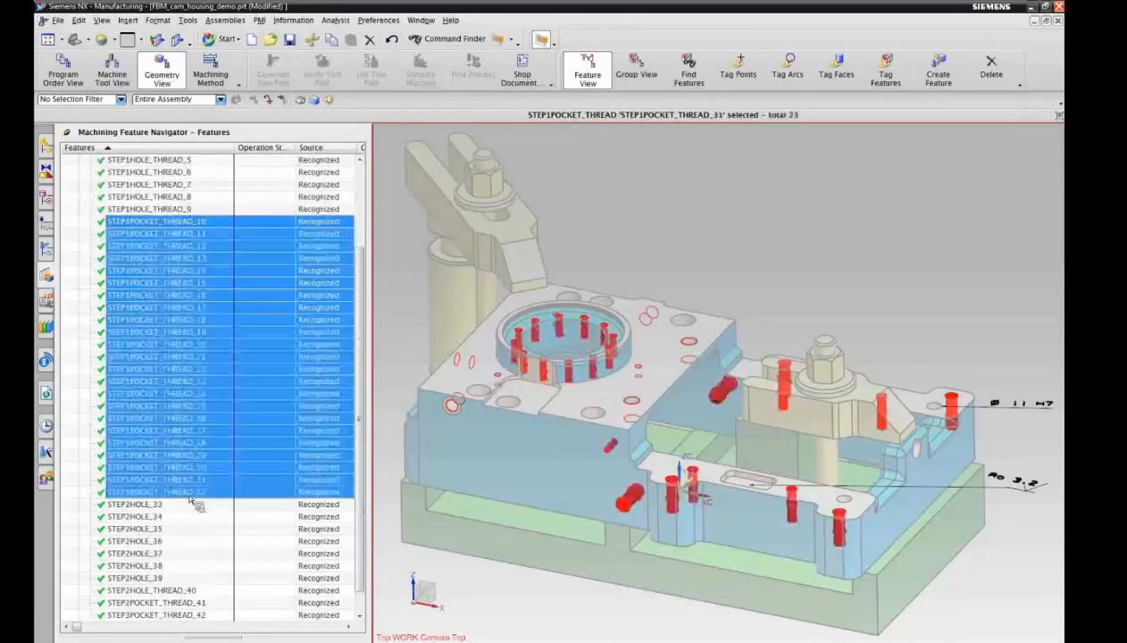
left_click(171, 505)
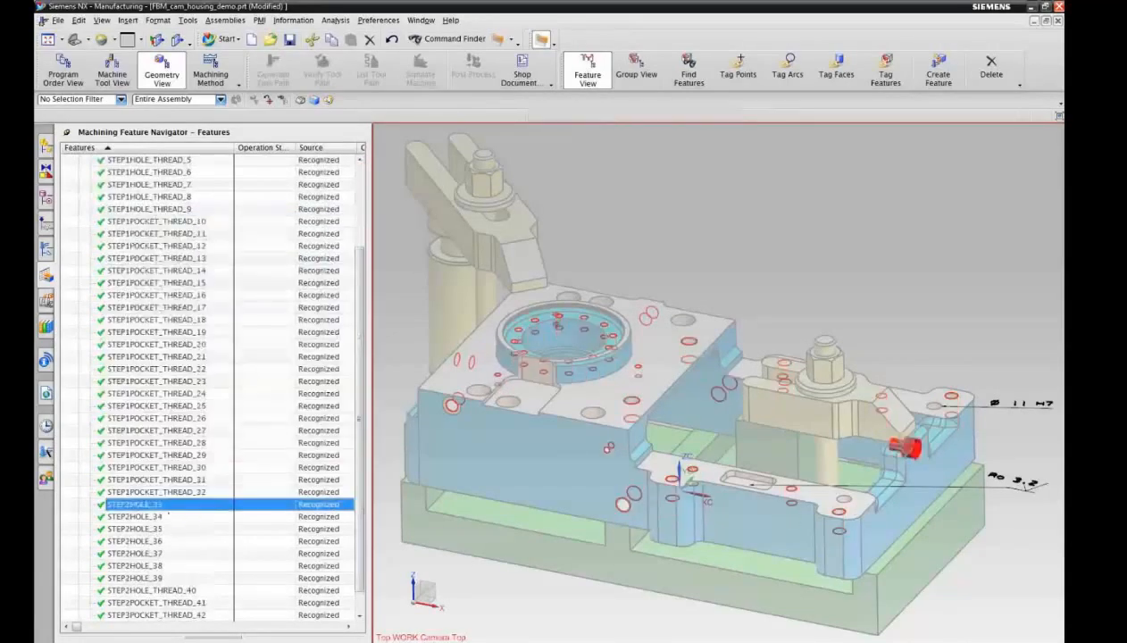
left_click(156, 579, "shift")
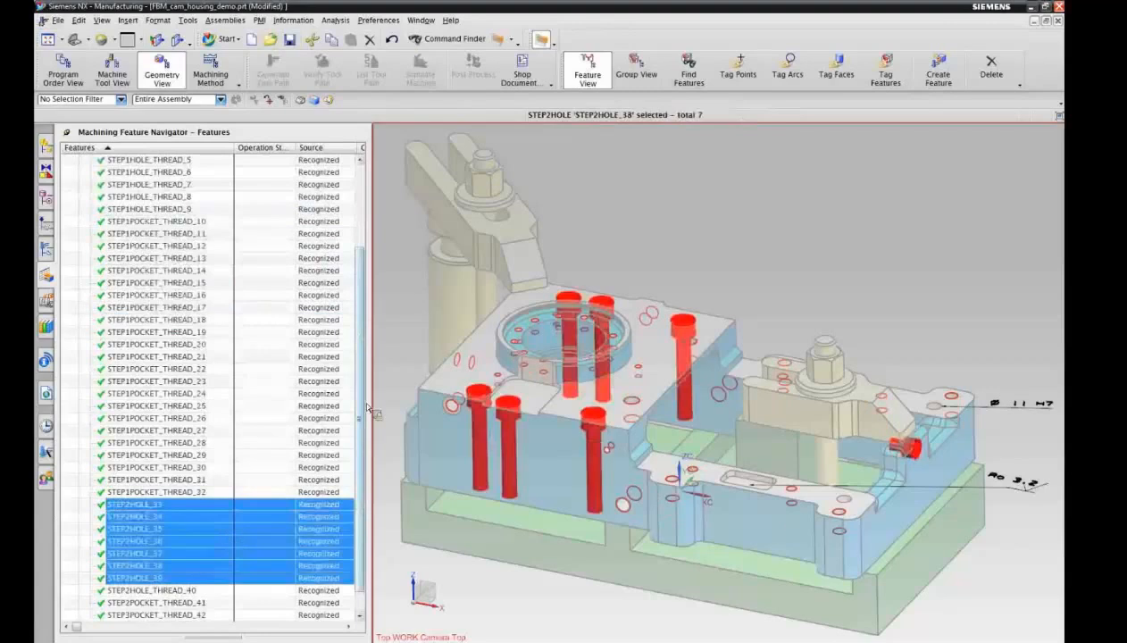
- Highlight features STEP2HOLE_THREAD_40 to STEP3POCKET_THREAD_42 on the model, clear the selection and return the assembly to opaque display
left_click_drag(360, 413, 368, 422)
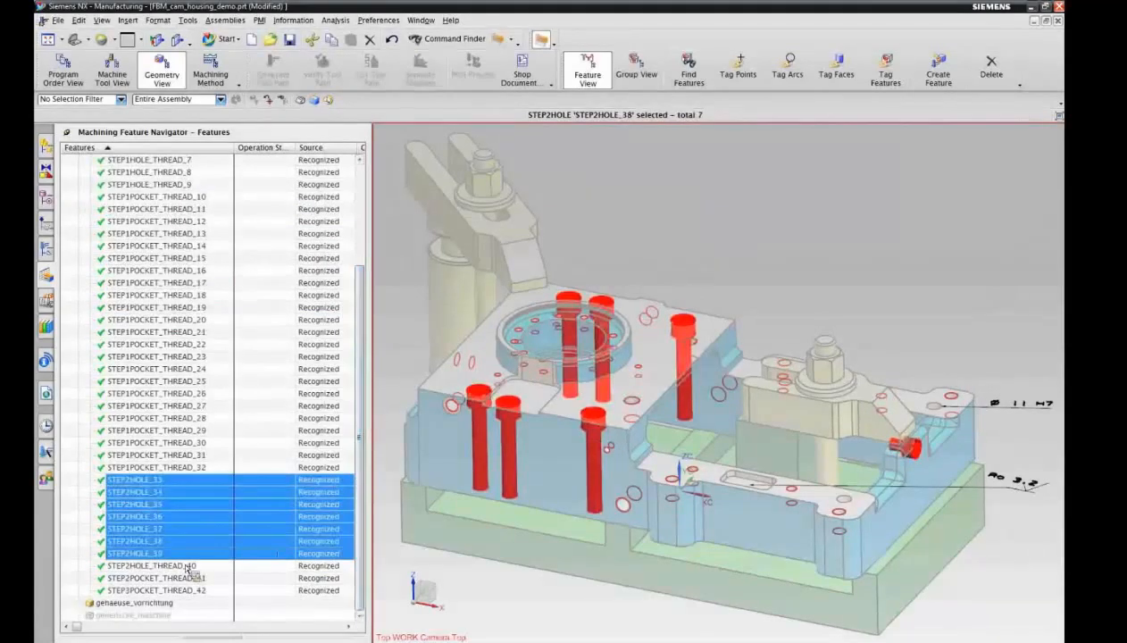
left_click(185, 568)
left_click(178, 590, "shift")
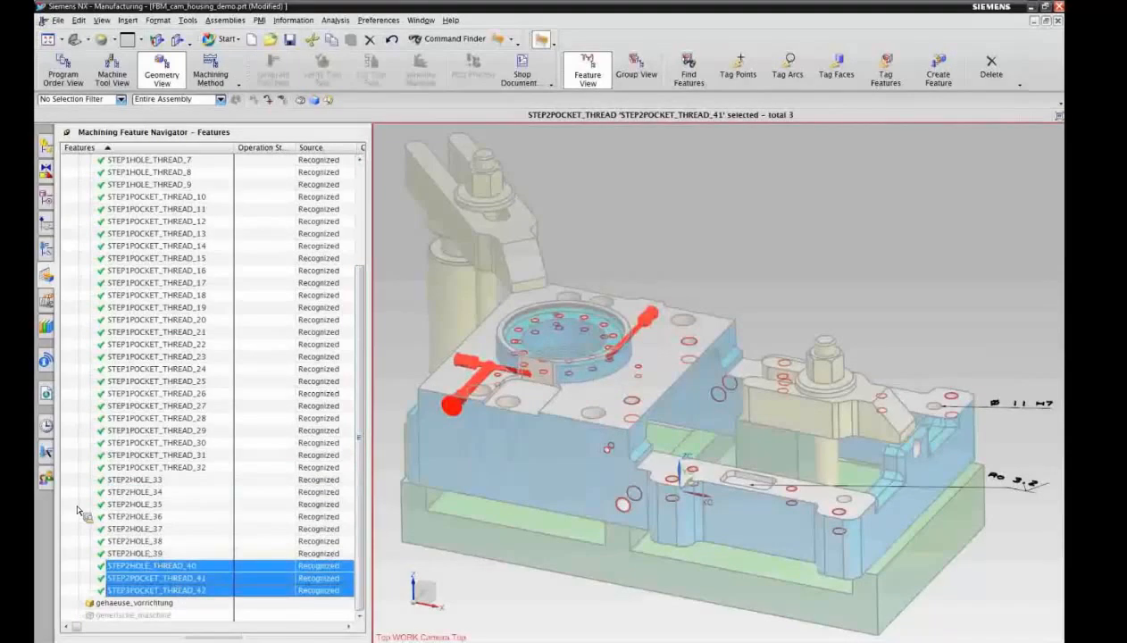
key("Escape")
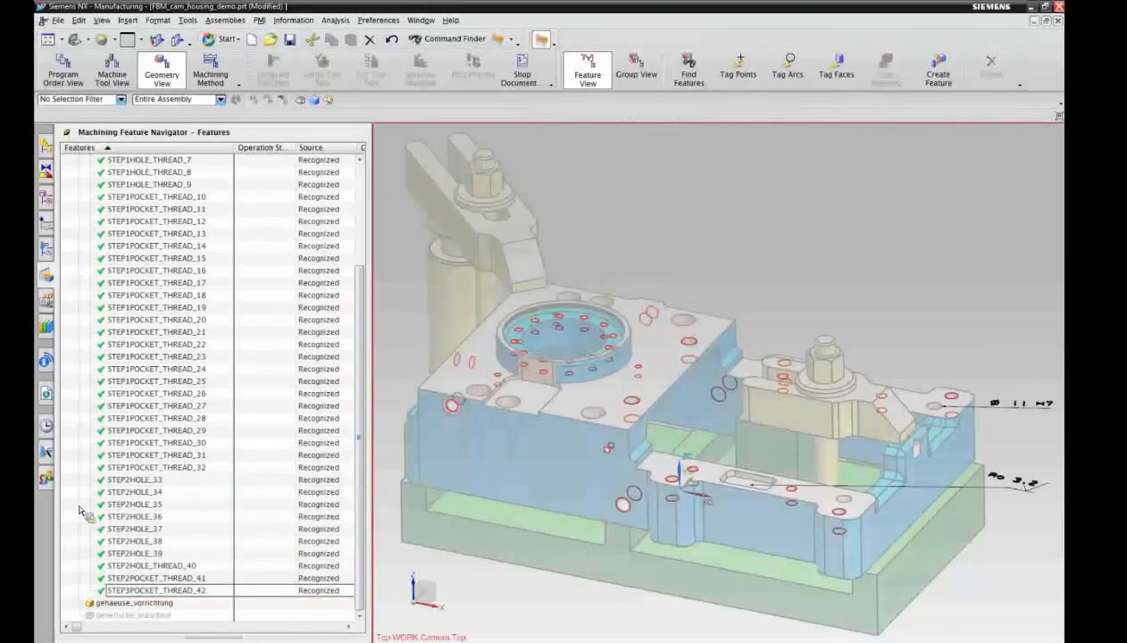
left_click(541, 40)
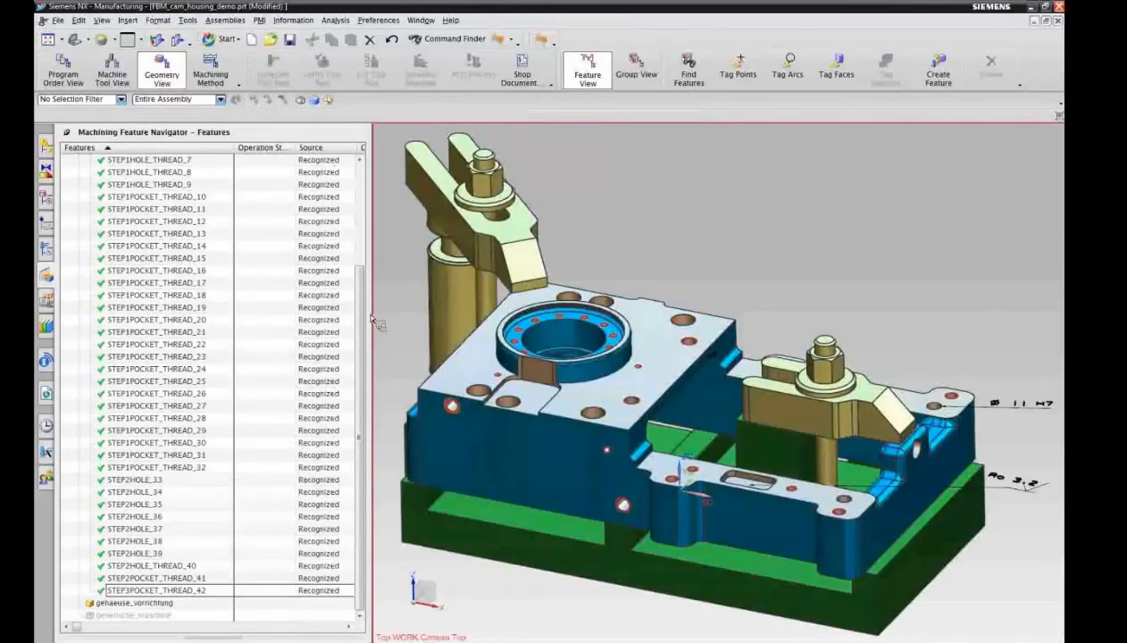
- Create a rule-based feature process for all recognized housing features, using the MillDrill library, Automatic geometry location and always creating new groups
scroll(371, 203, "up", 1)
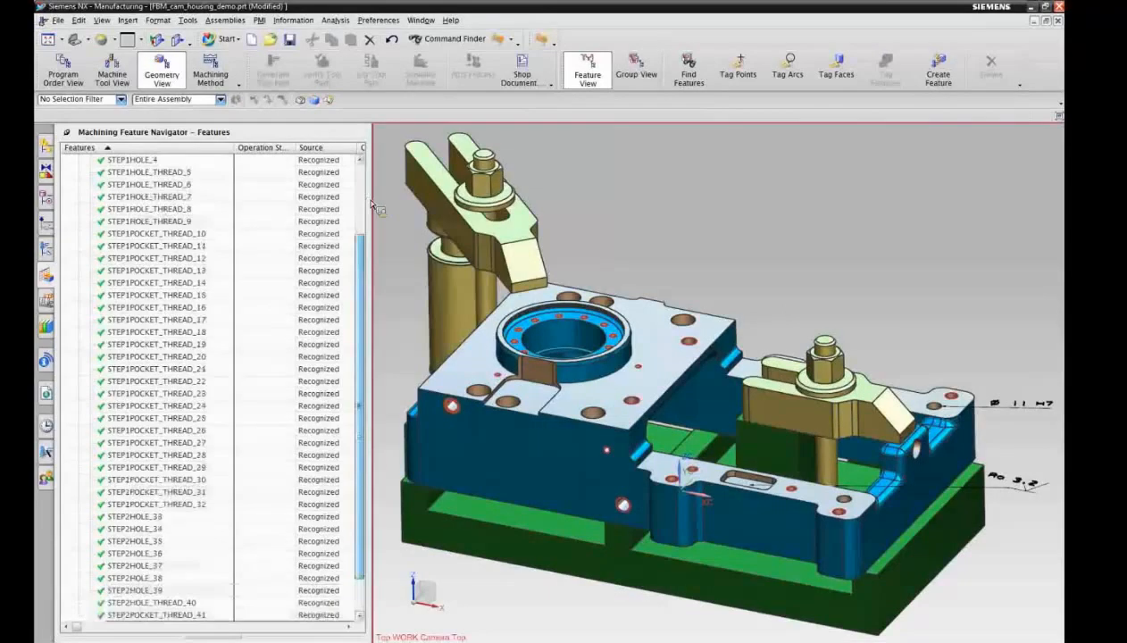
scroll(370, 204, "up", 3)
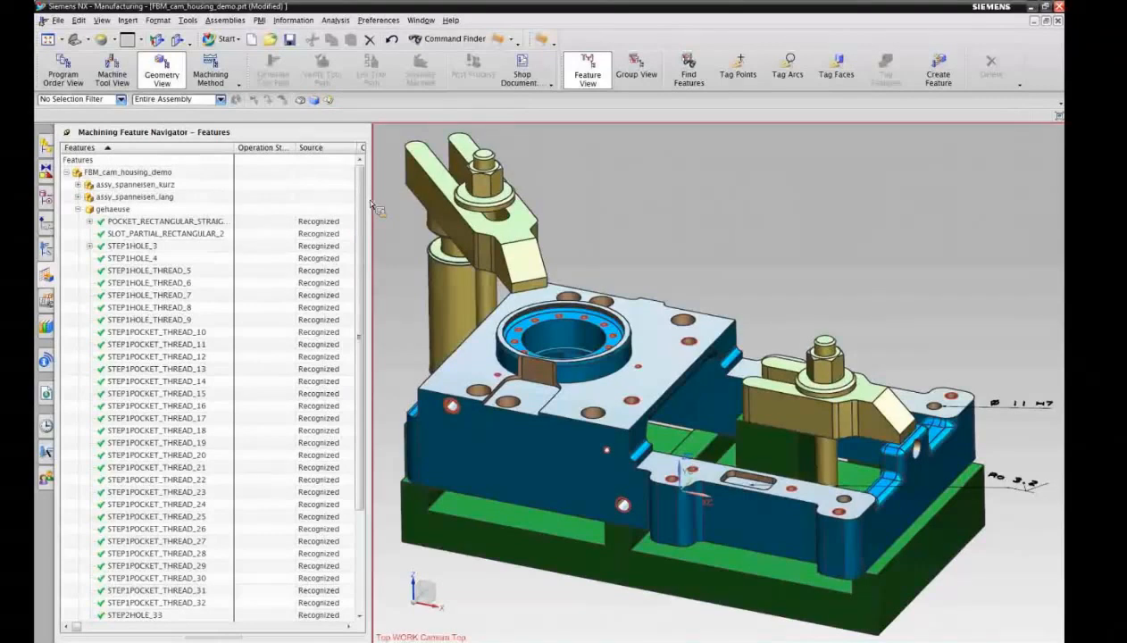
left_click(172, 223)
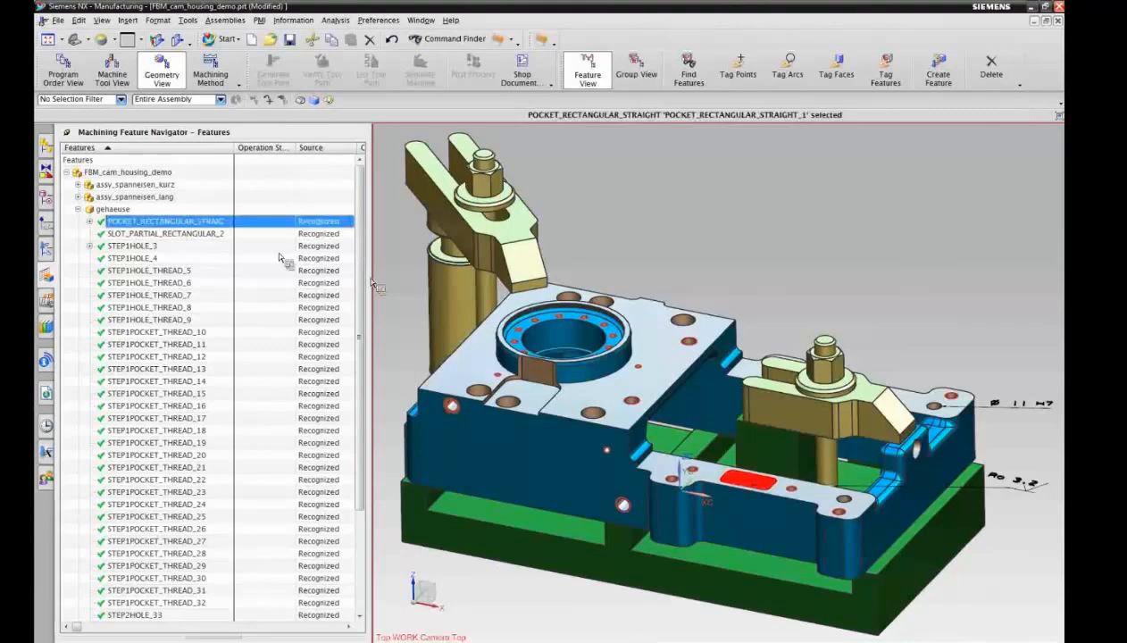
scroll(346, 401, "down", 4)
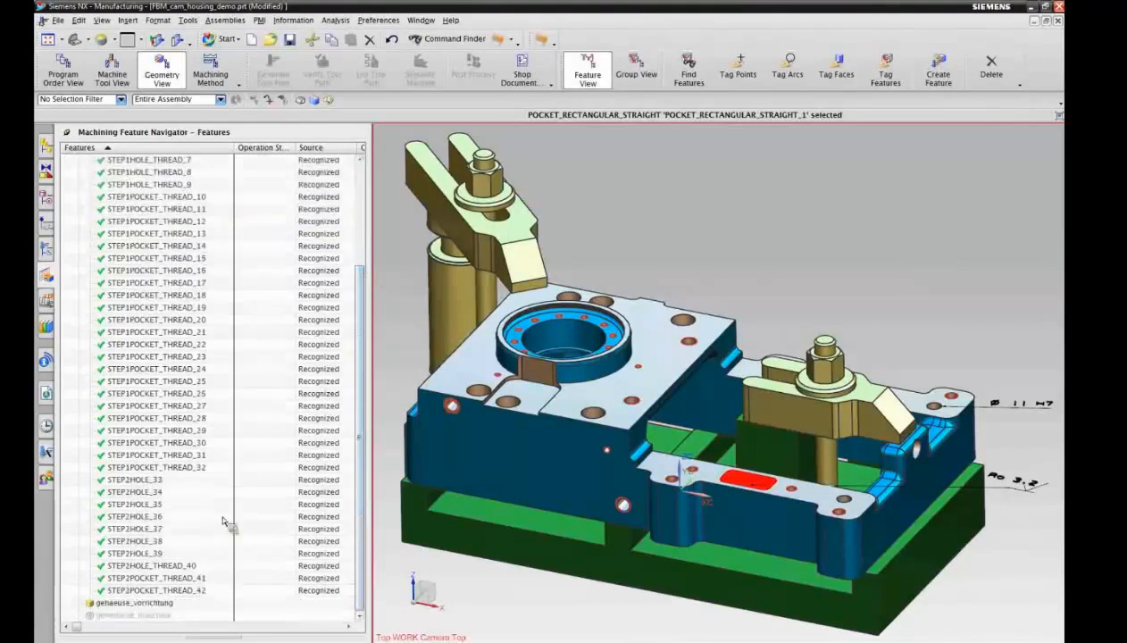
left_click(170, 579, "shift")
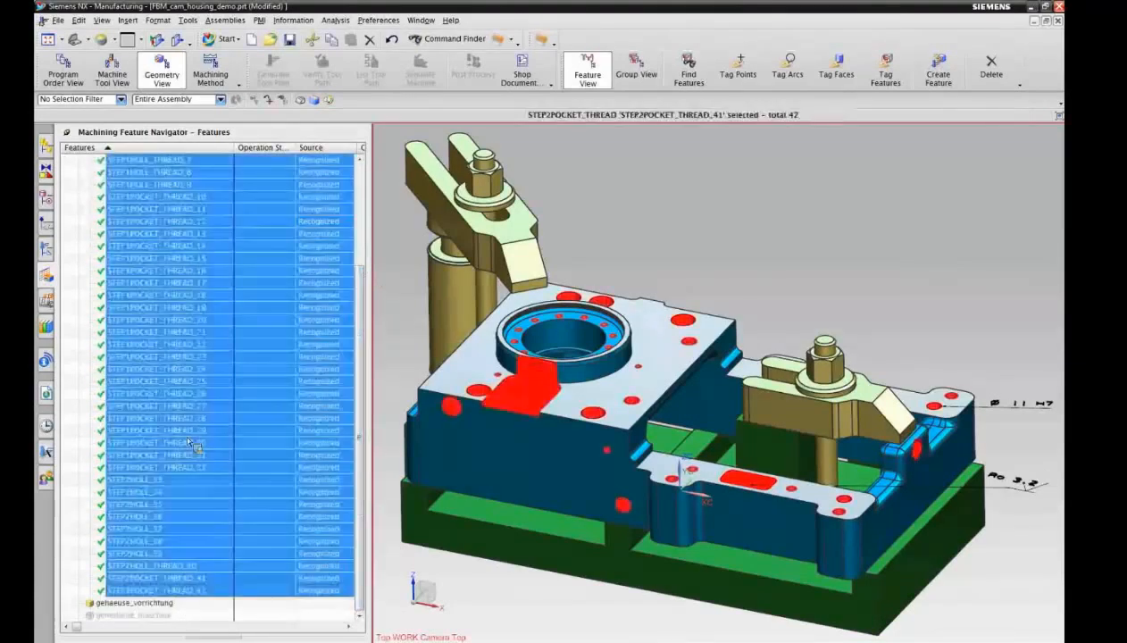
right_click(190, 260)
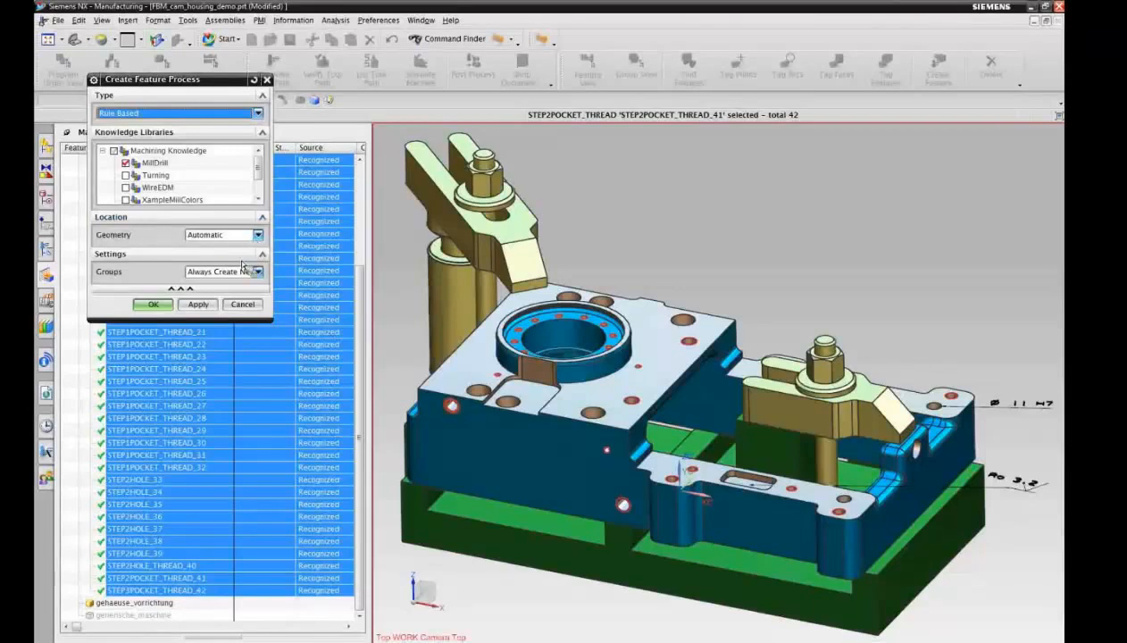
left_click(156, 306)
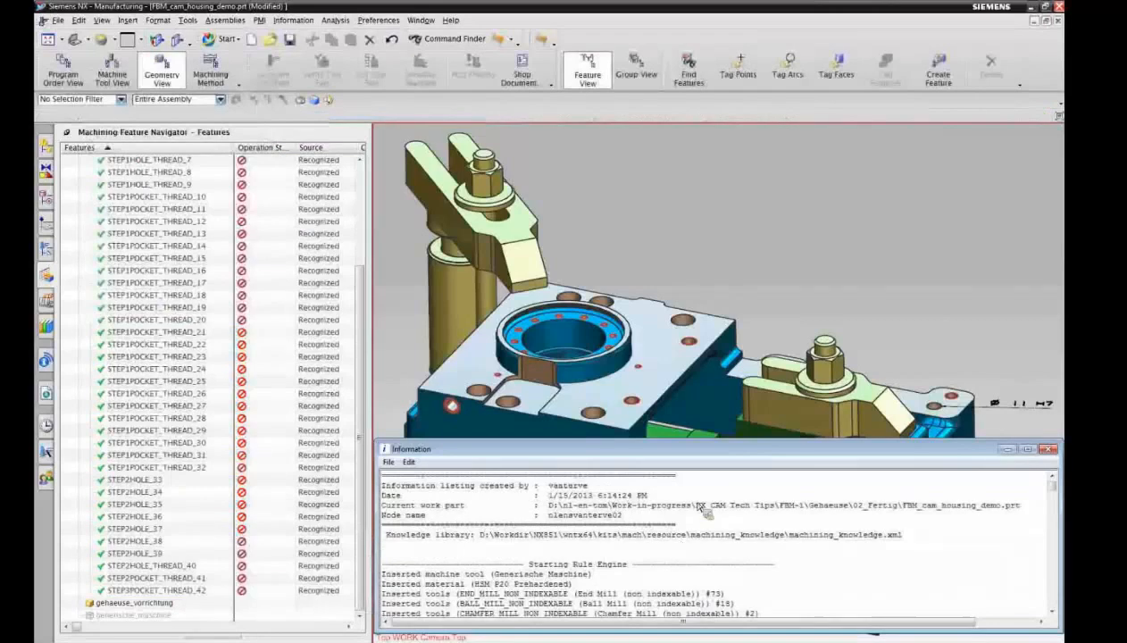
- Close the rule engine listing and bring up the operations by geometry with the assembly see-through
double_click(383, 449)
left_click(48, 249)
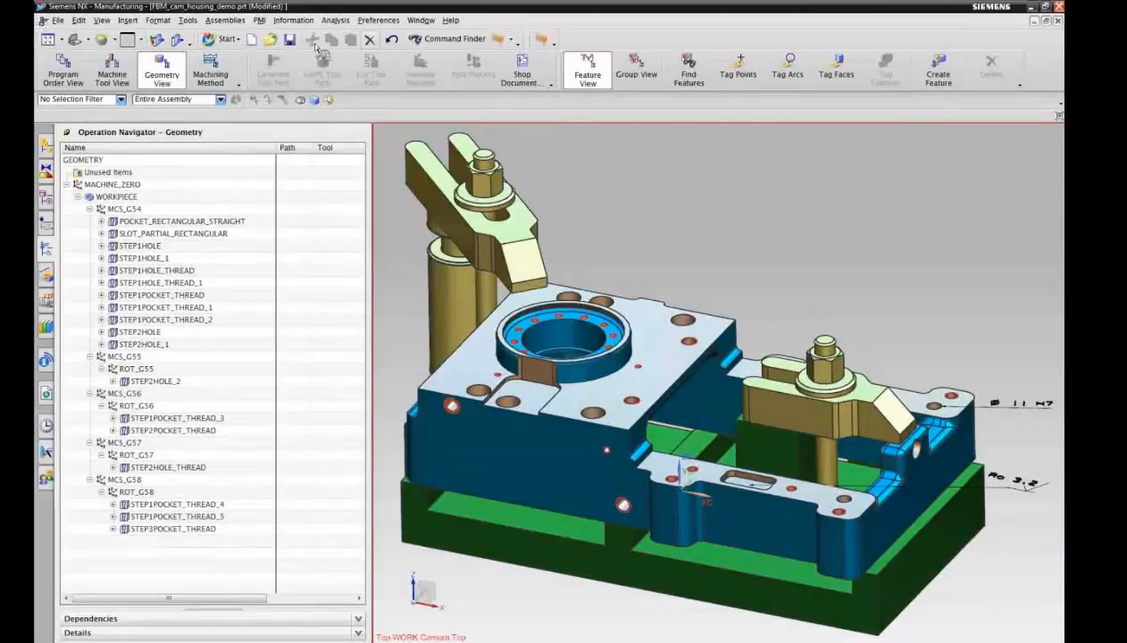
left_click(542, 40)
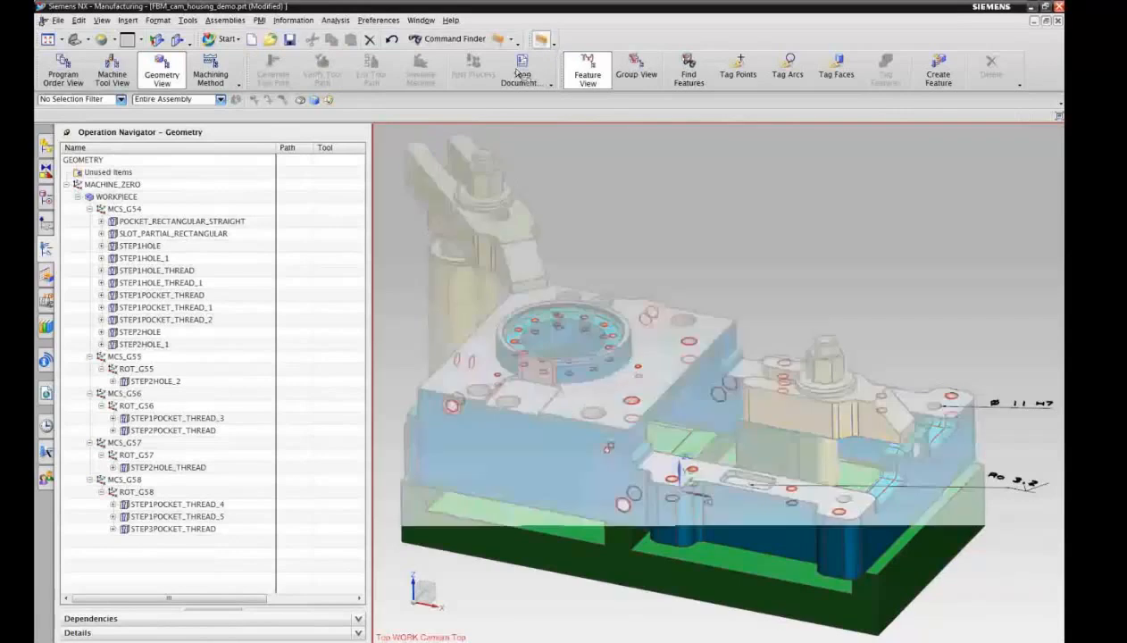
- Highlight the rectangular pocket, partial rectangular slot, STEP1HOLE and STEP1HOLE_1 feature groups under MCS_G54 on the model
left_click(141, 223)
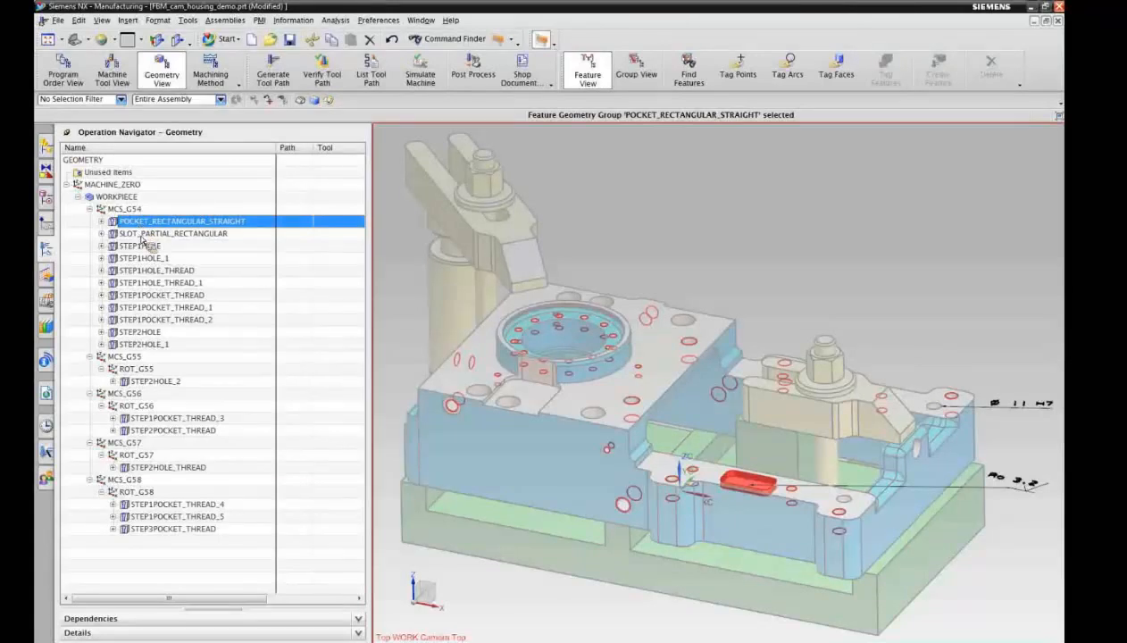
left_click(143, 235)
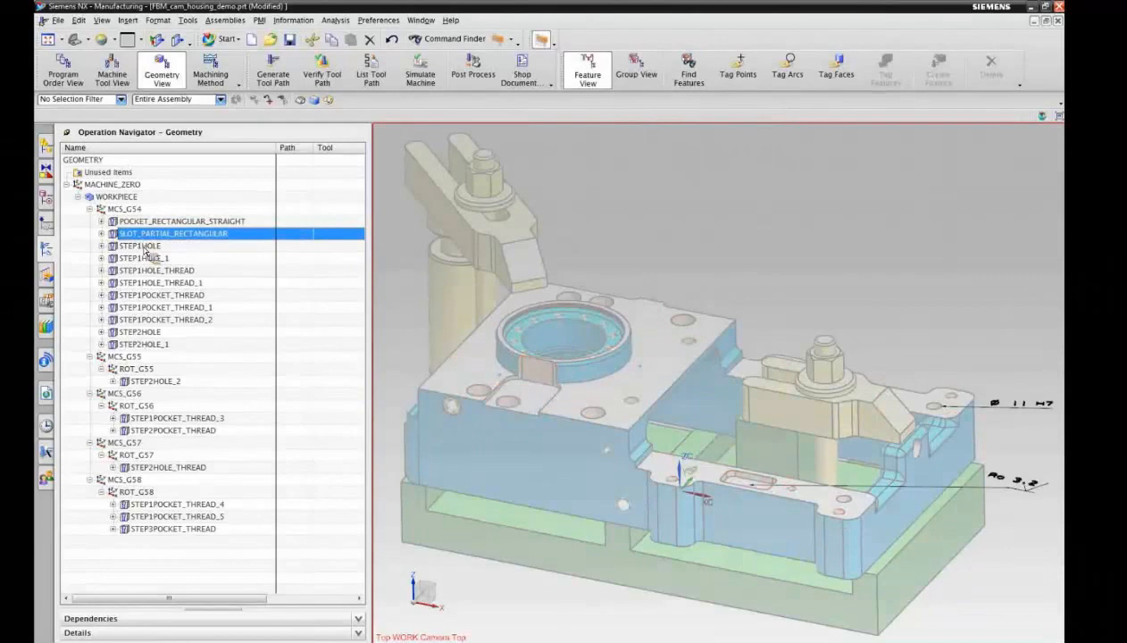
left_click(144, 247)
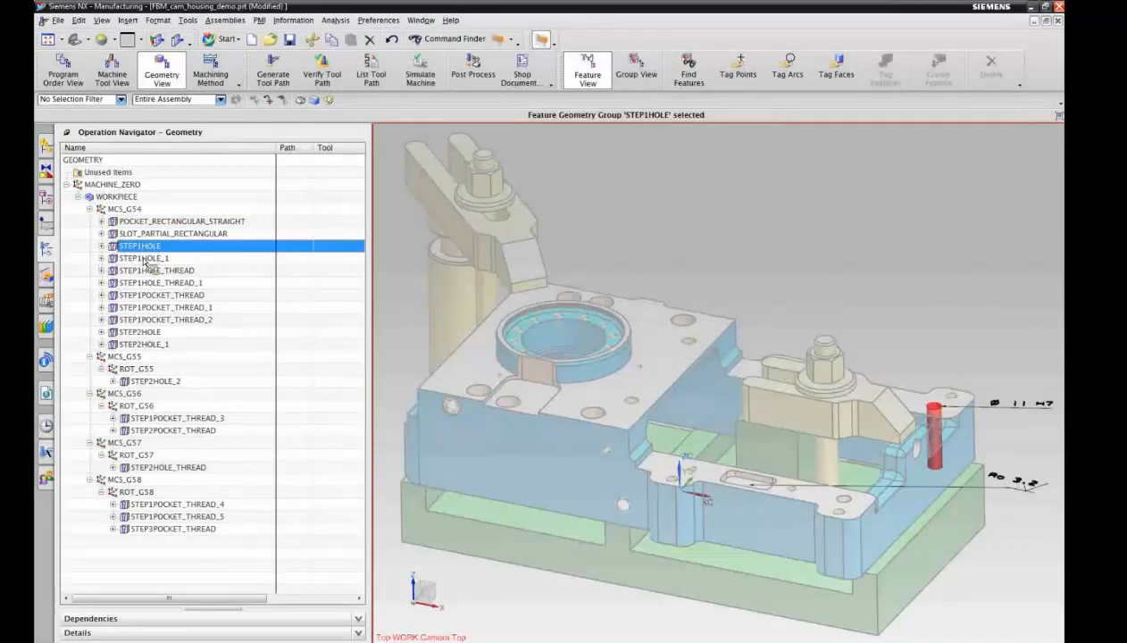
left_click(147, 258)
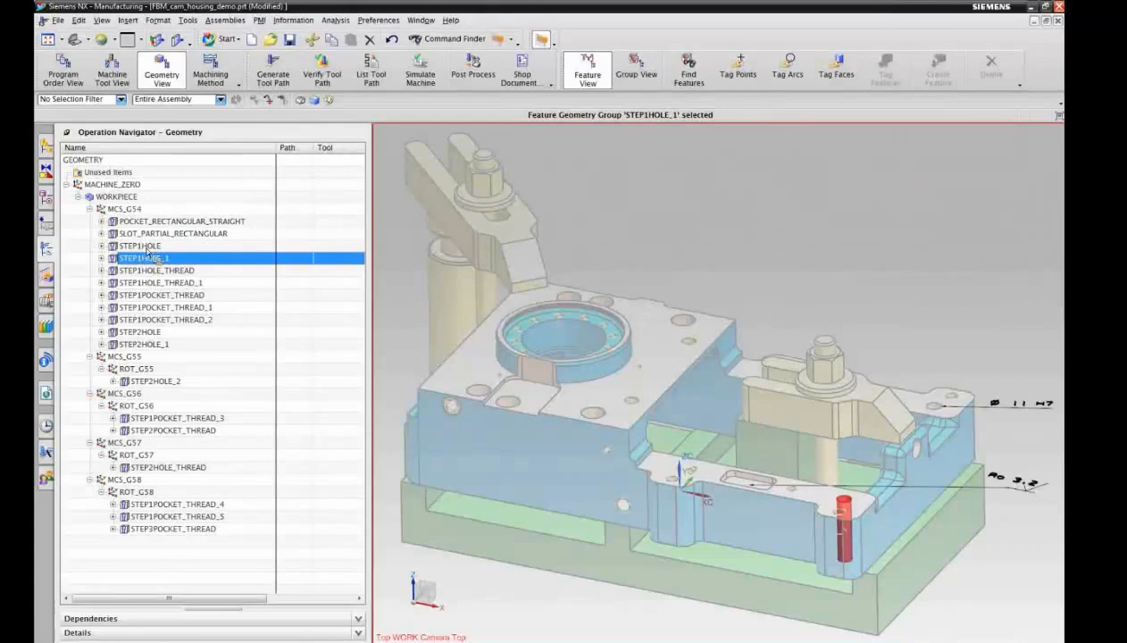
left_click(148, 247)
left_click(147, 259)
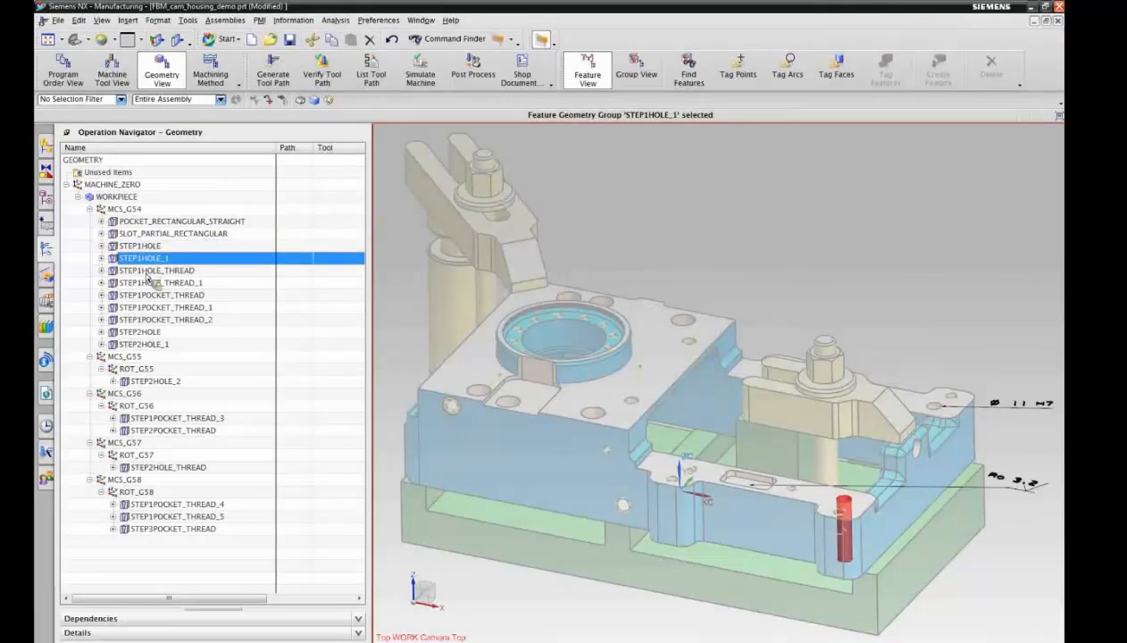
- Highlight both STEP1HOLE_THREAD groups, STEP1POCKET_THREAD and STEP1POCKET_THREAD_1, and examine the operations in STEP1POCKET_THREAD_1
left_click(146, 272)
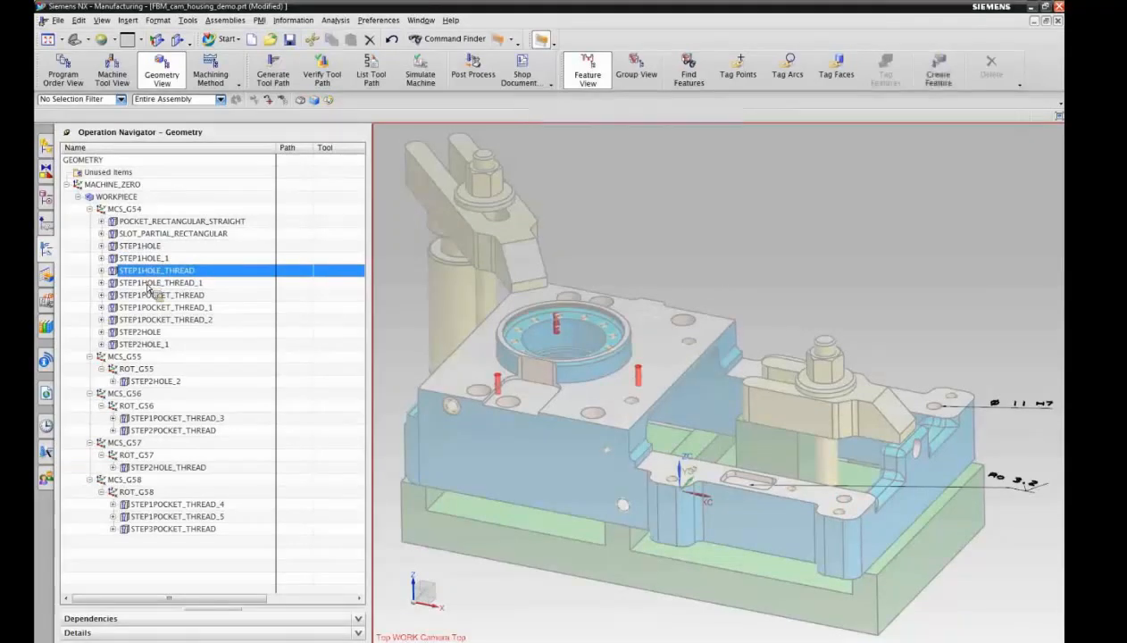
left_click(146, 284)
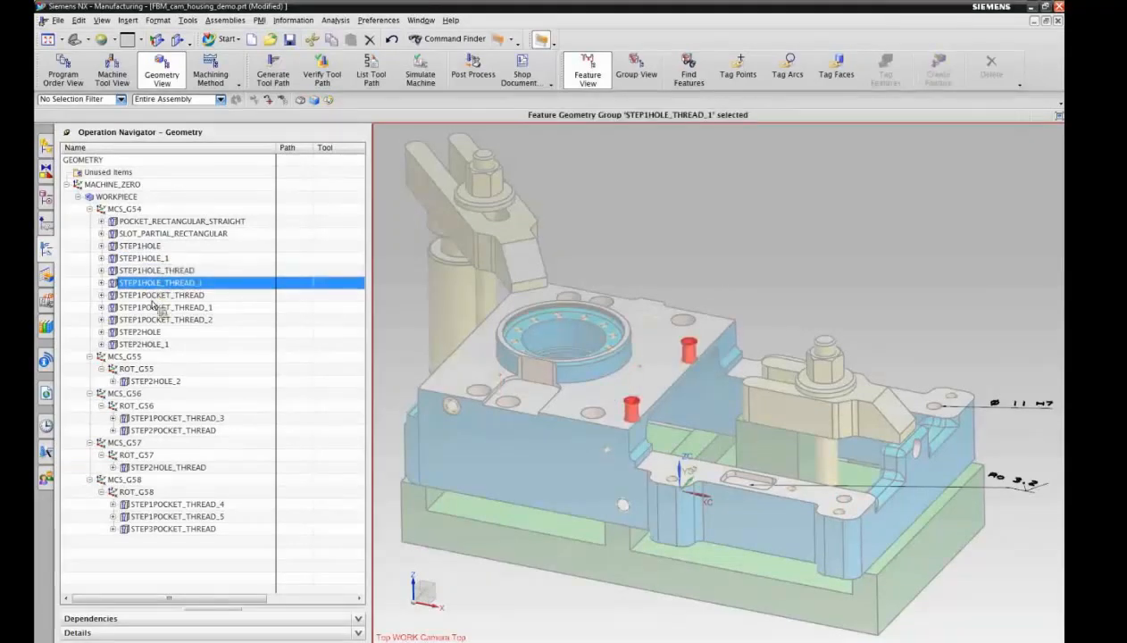
left_click(151, 296)
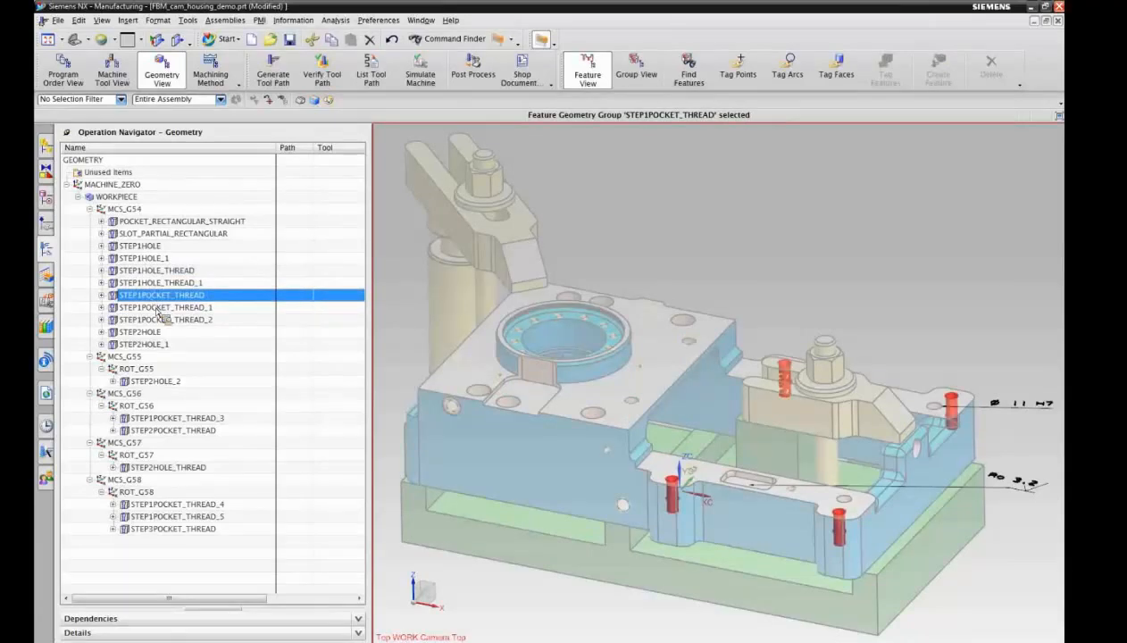
left_click(159, 309)
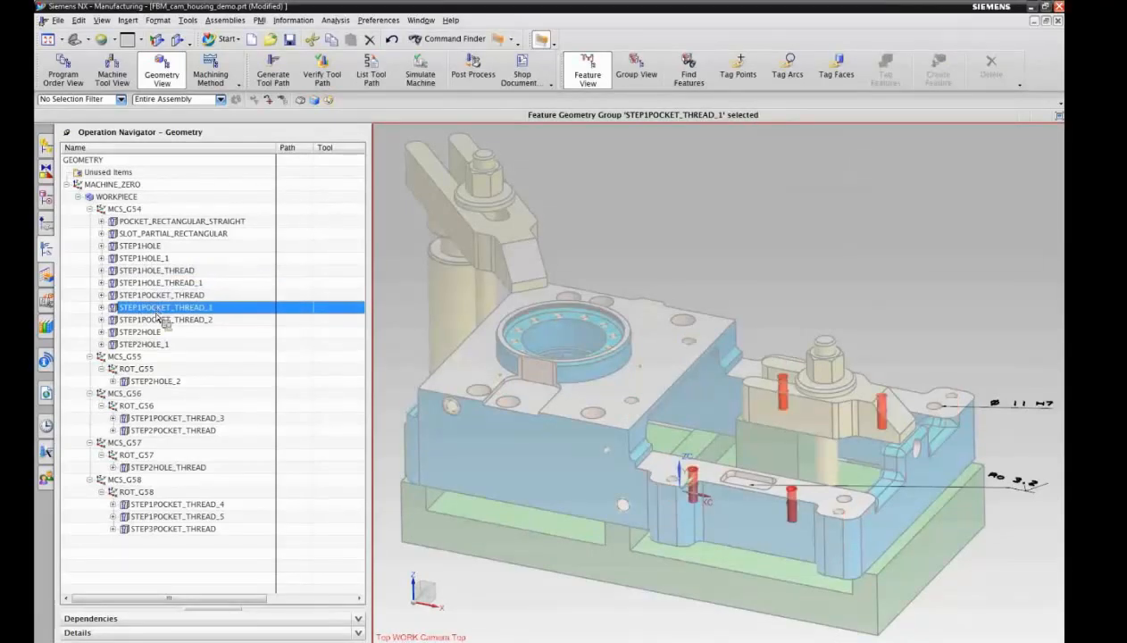
left_click(101, 307)
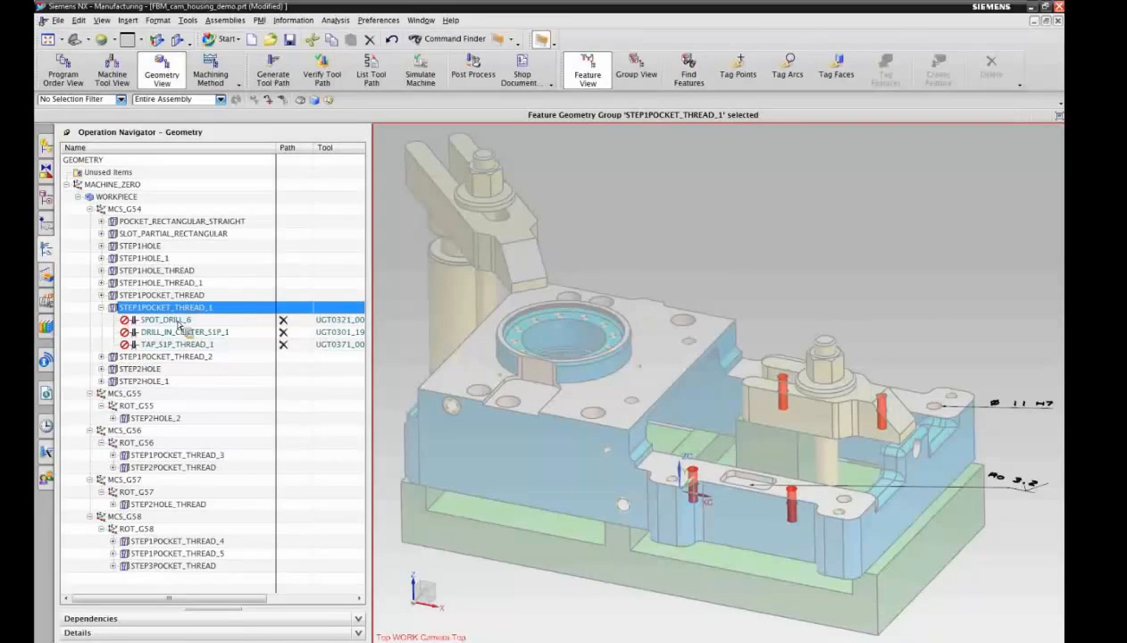
left_click(101, 306)
- Highlight the STEP1POCKET_THREAD_2 group and the STEP2HOLE groups under MCS_G54 and MCS_G55 on the model
left_click(143, 320)
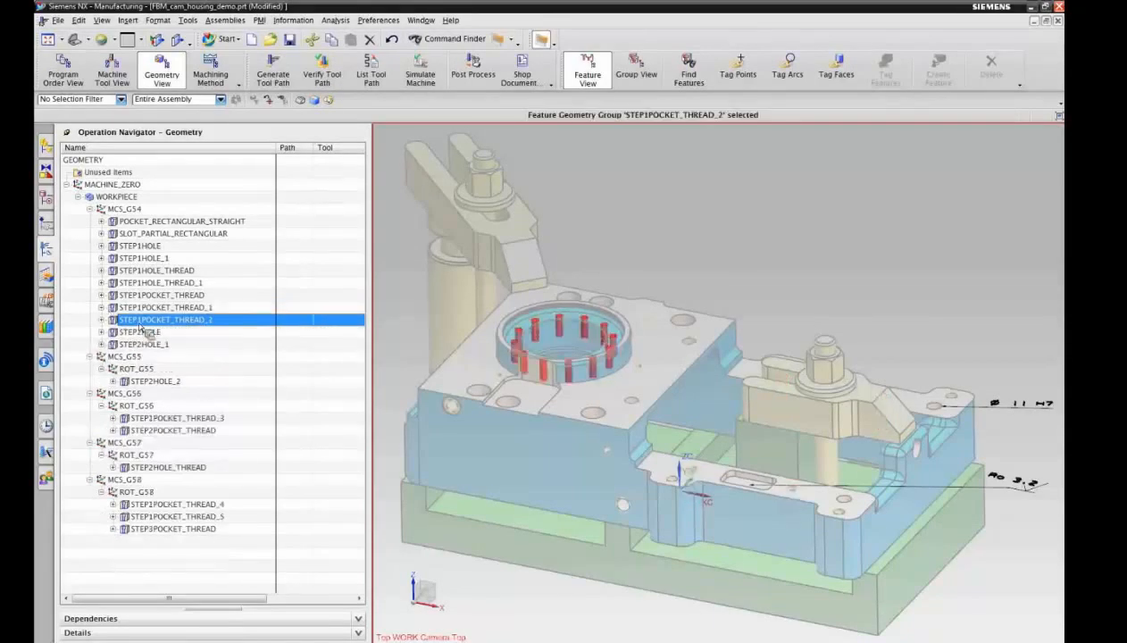
left_click(143, 332)
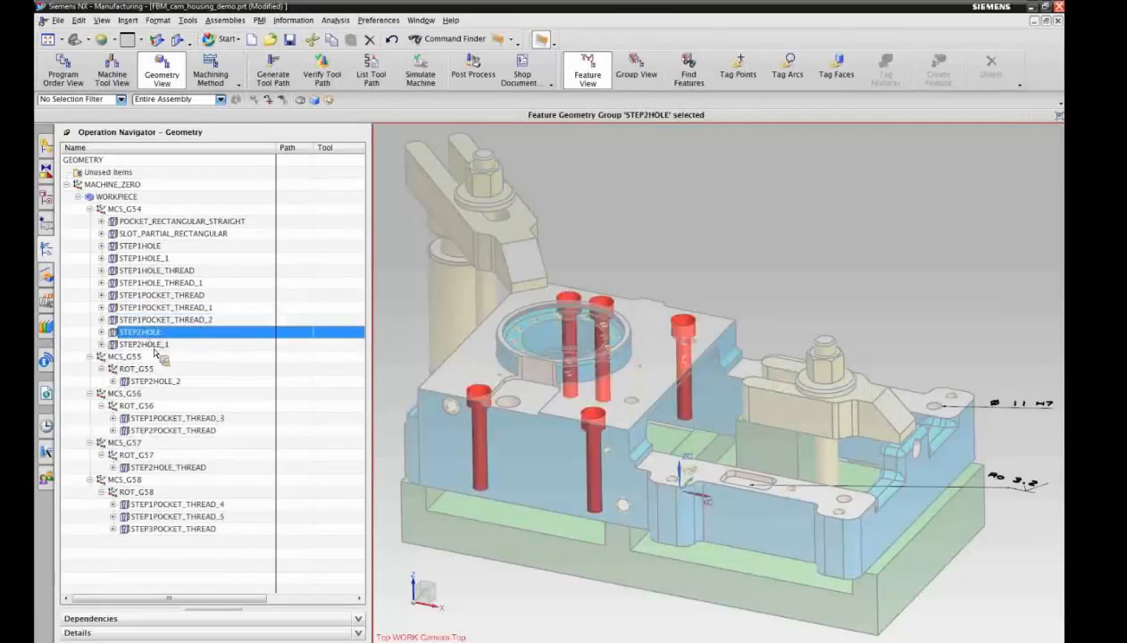
left_click_drag(152, 346, 144, 384)
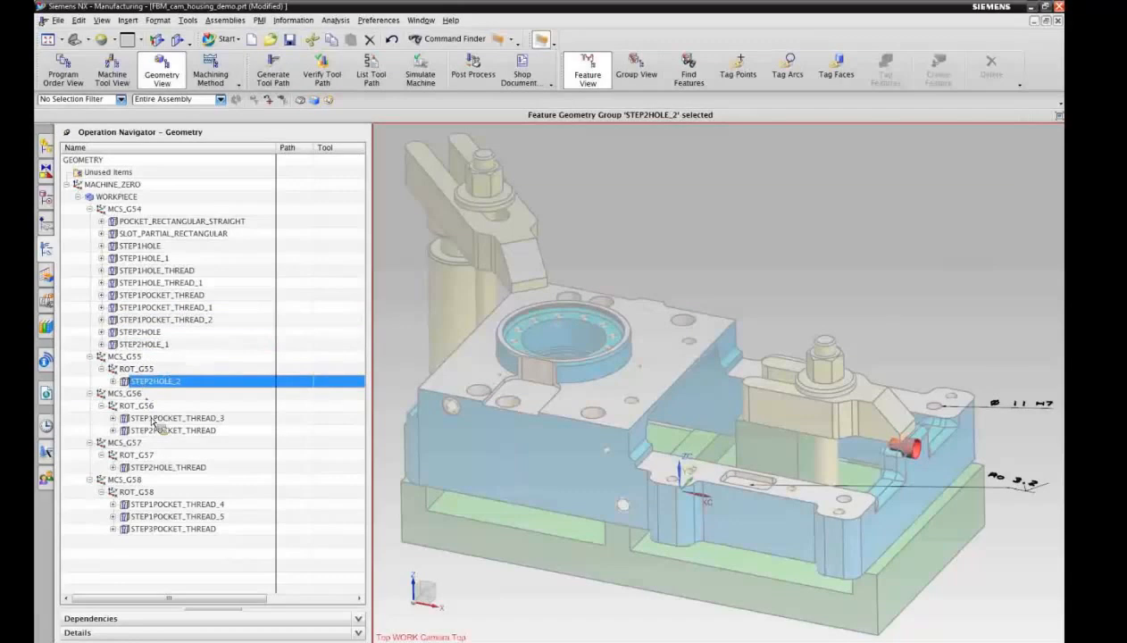
- Highlight the threaded pocket groups under MCS_G56 and the STEP2HOLE_THREAD group under MCS_G57 on the model
left_click(152, 419)
left_click_drag(153, 426, 155, 434)
left_click(156, 430)
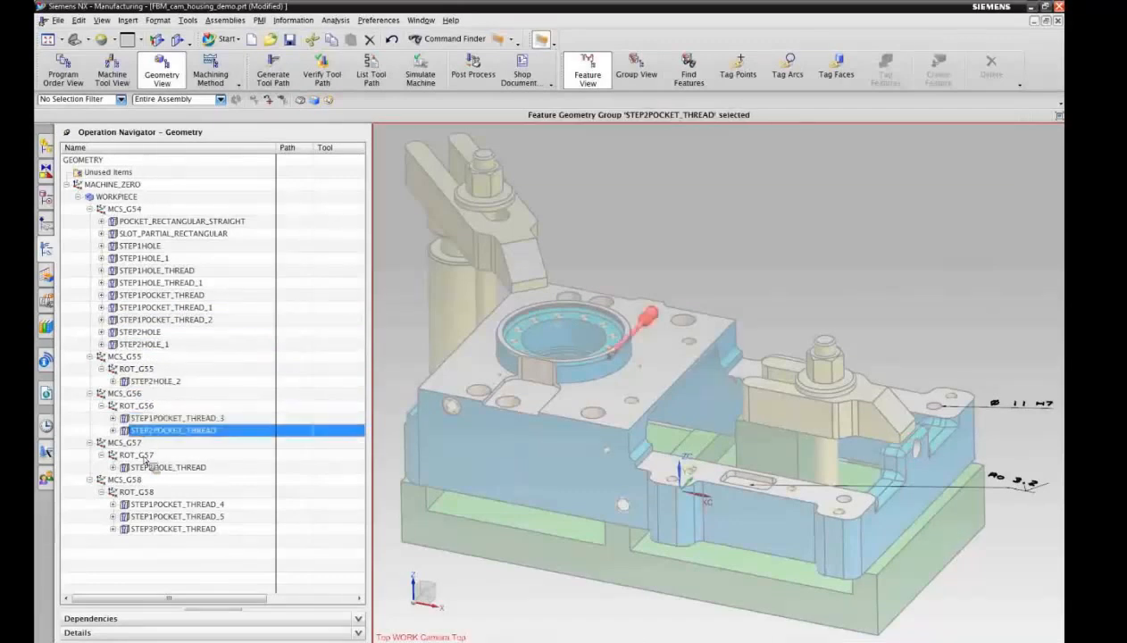
left_click(153, 468)
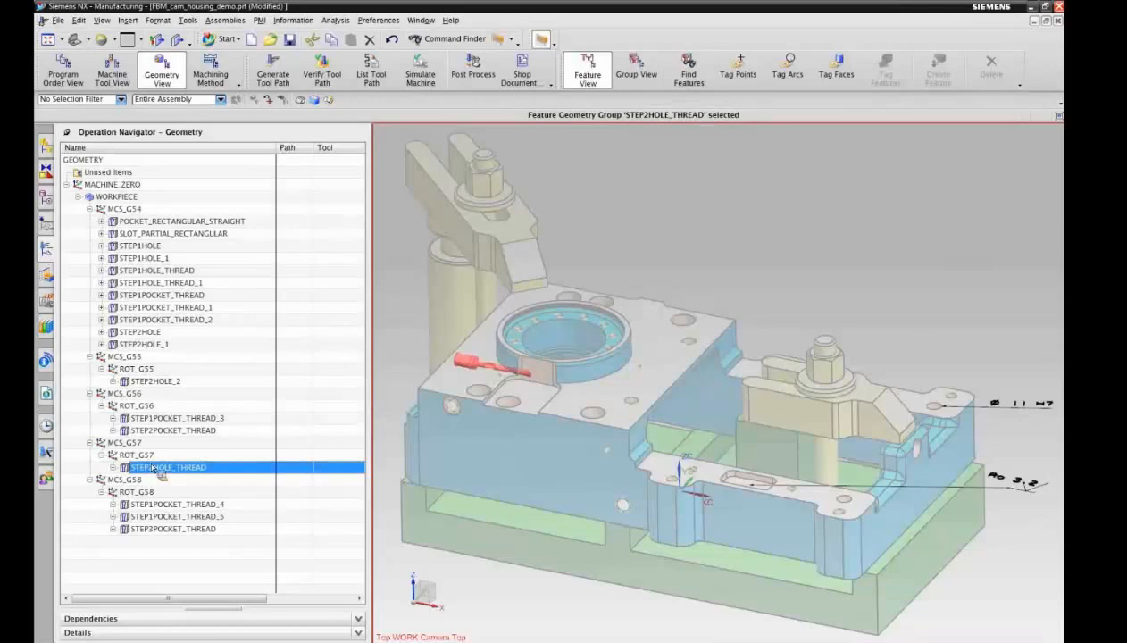
- Highlight the STEP3POCKET_THREAD group under MCS_G58 and examine its drilling, counterboring and tapping operations
left_click(147, 530)
left_click_drag(146, 534, 119, 533)
left_click(114, 529)
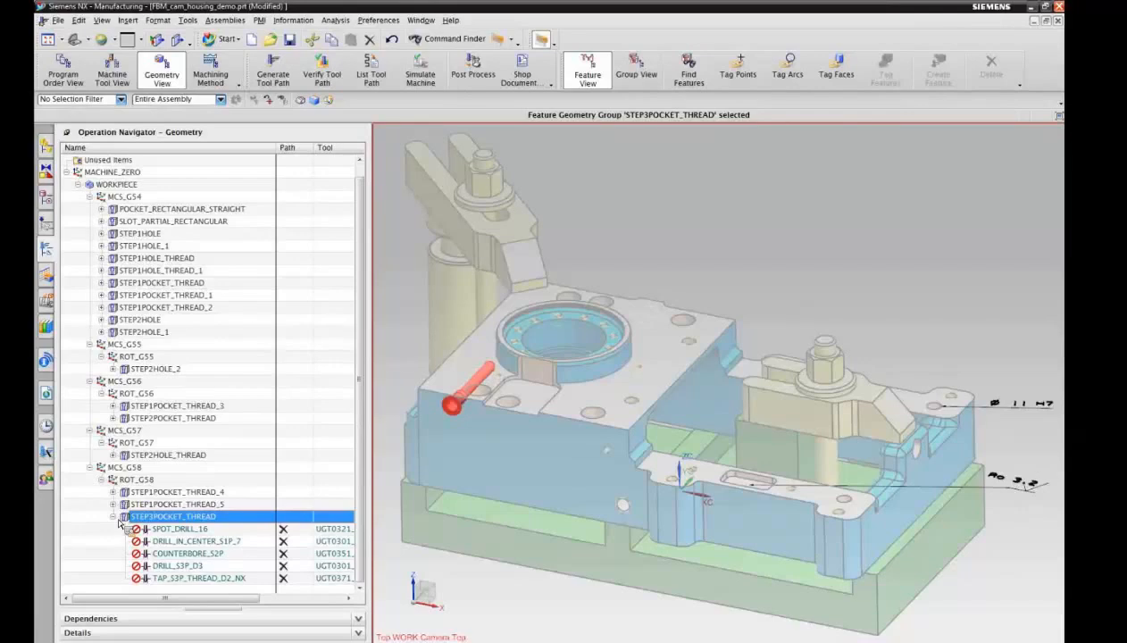
left_click(115, 517)
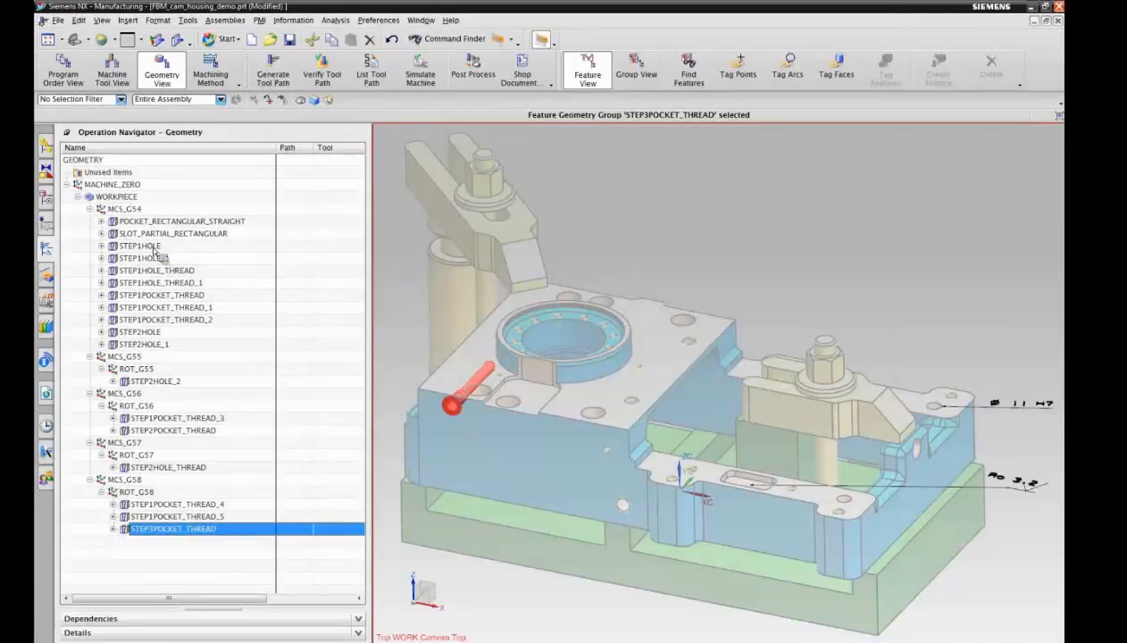
- Examine the milling and floor-finishing operations of the rectangular pocket and the milling operation of the partial rectangular slot
left_click(113, 221)
left_click(101, 221)
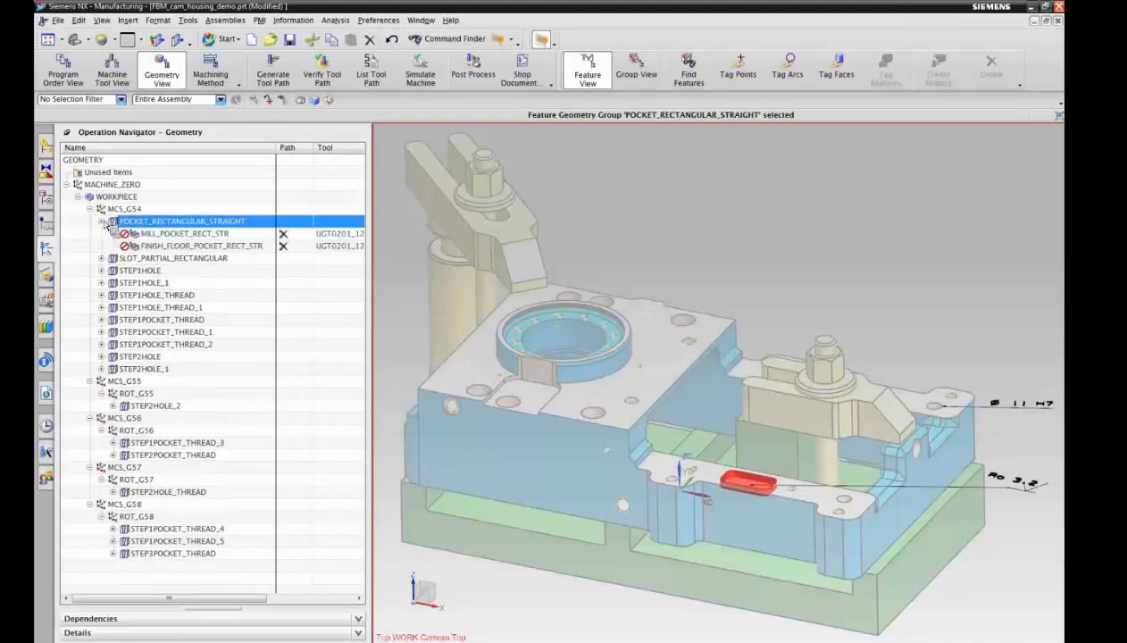
left_click(177, 235)
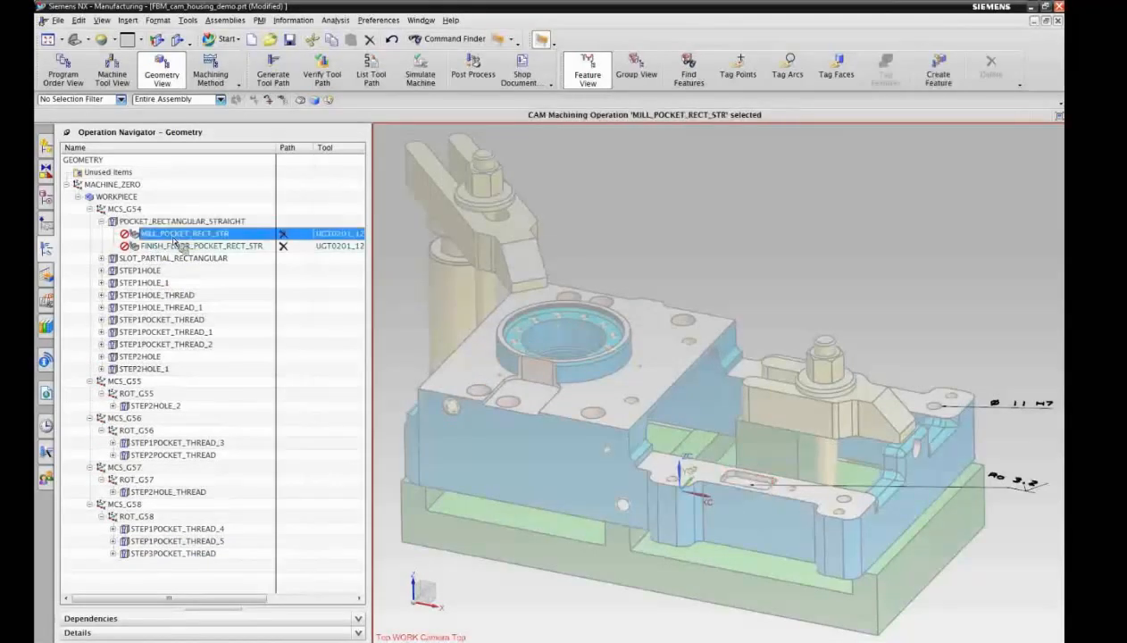
left_click(177, 247)
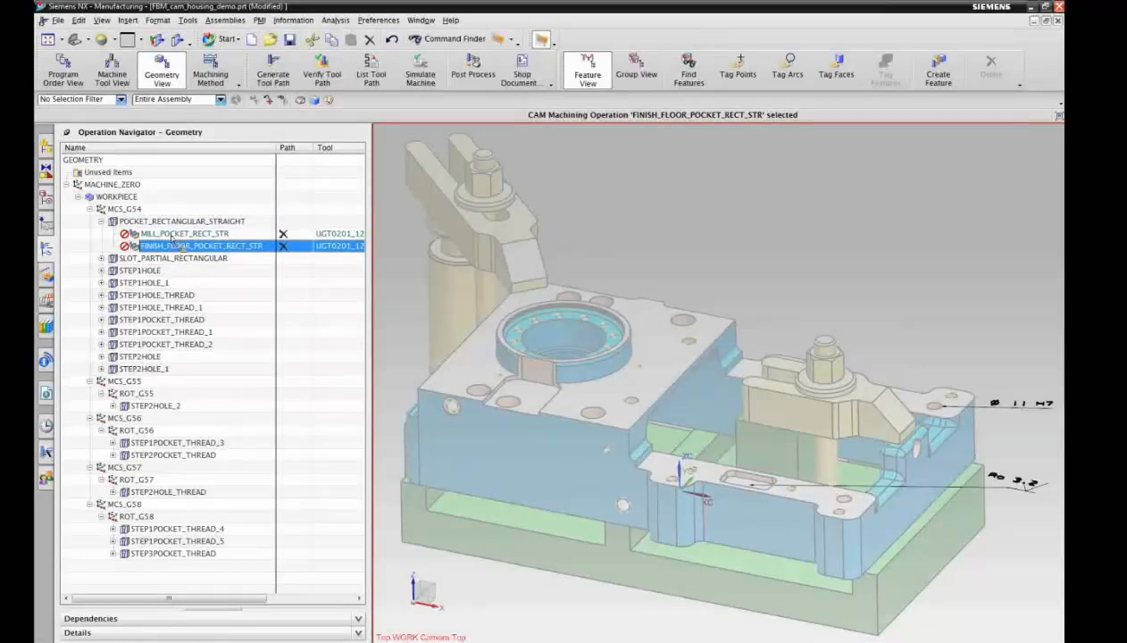
left_click(101, 258)
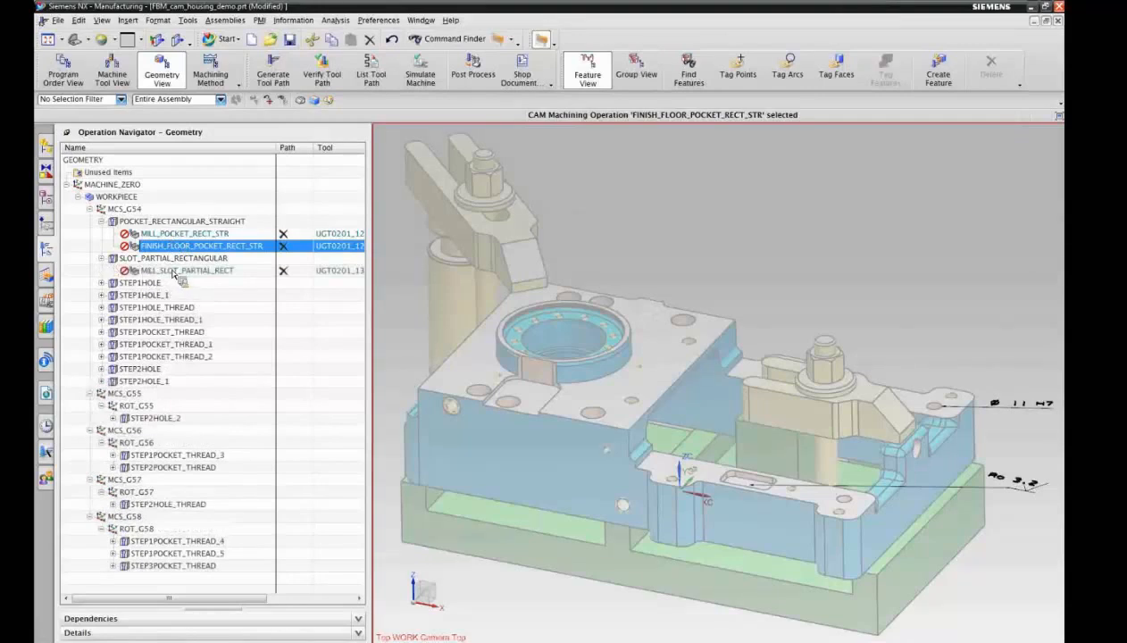
left_click(174, 270)
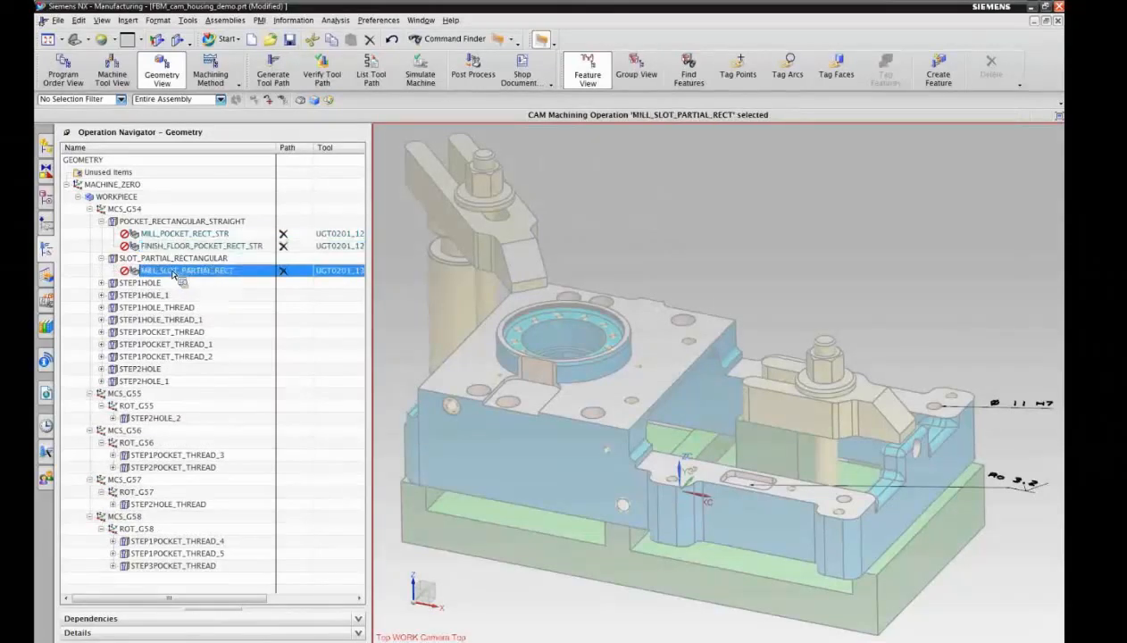
- Generate the tool paths of all operations under MCS_G54 and accept them
right_click(134, 211)
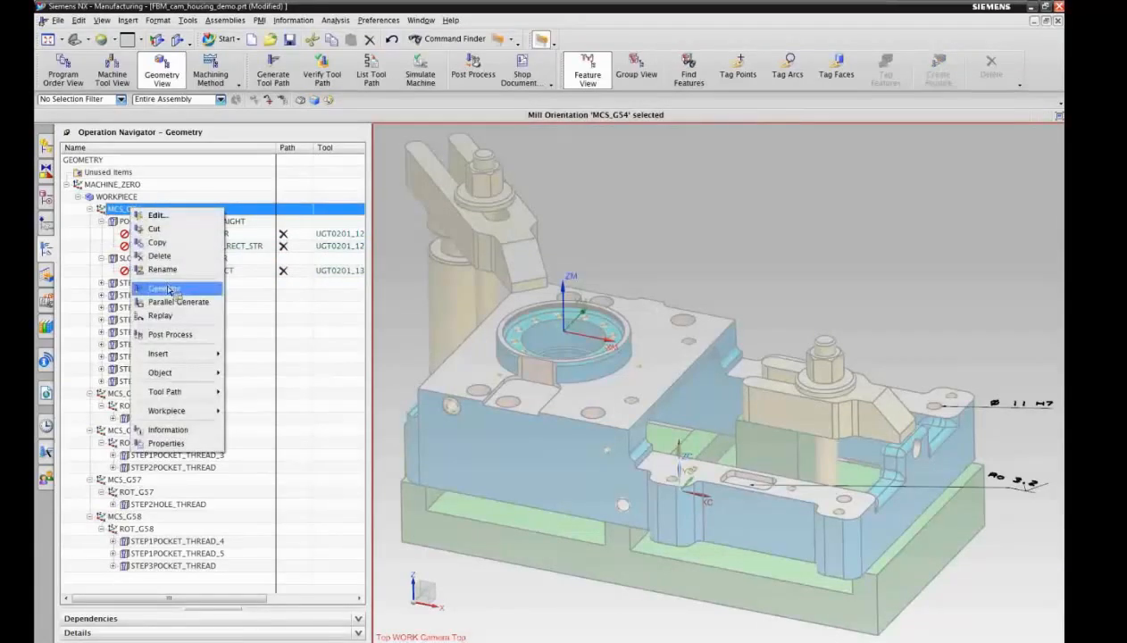
left_click(168, 288)
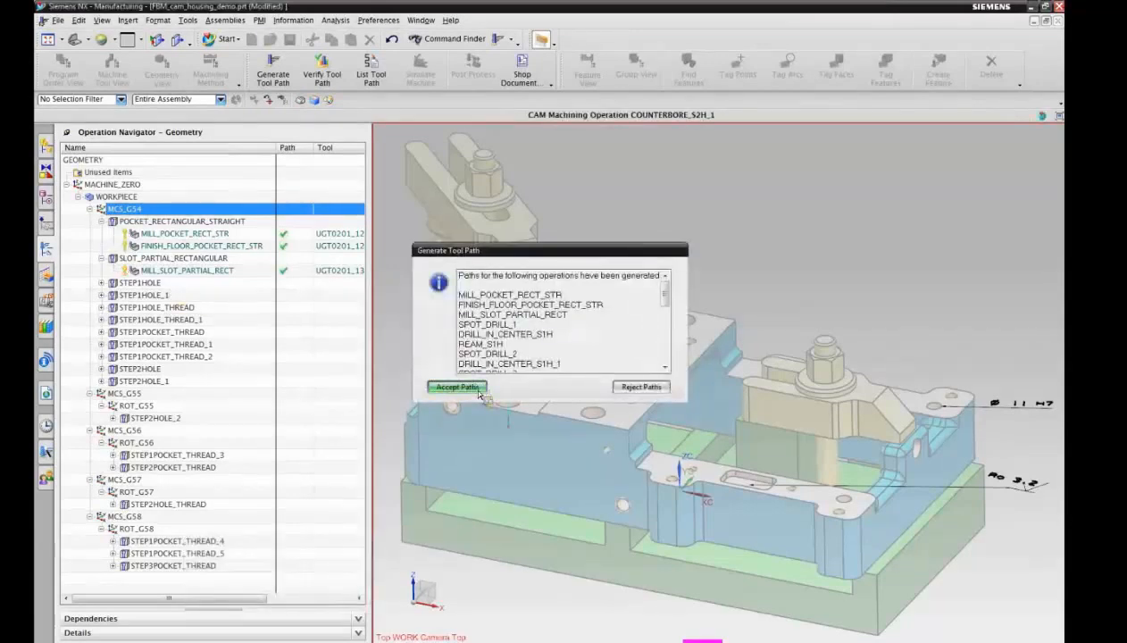
left_click(471, 387)
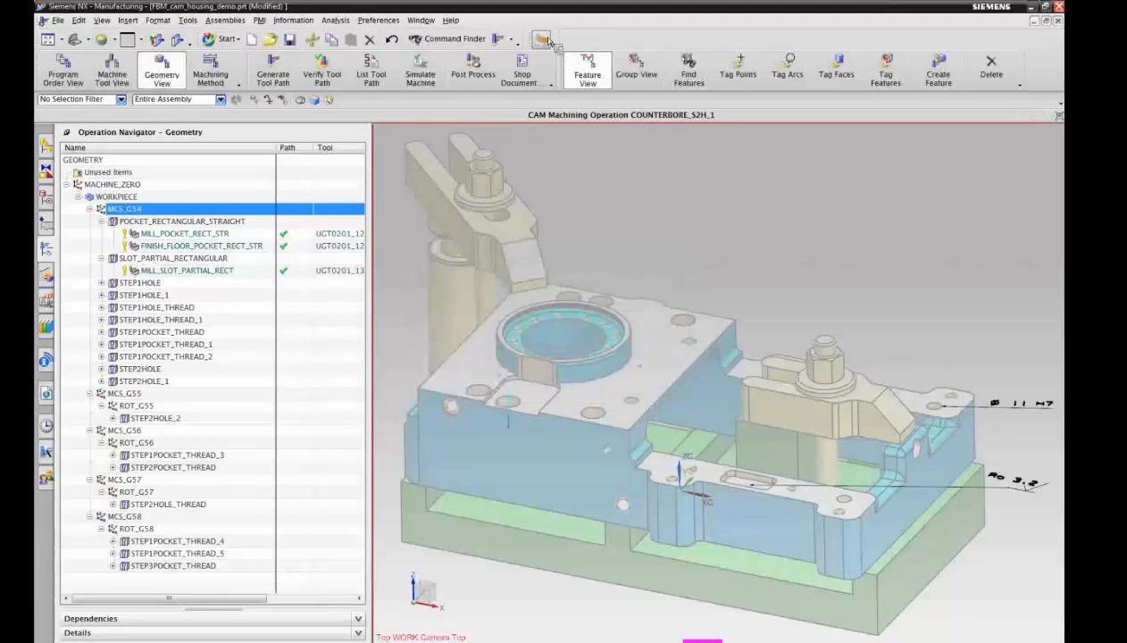
- Display the tool path of MILL_SLOT_PARTIAL_RECT and examine it up close at the partial rectangular slot
left_click(161, 270)
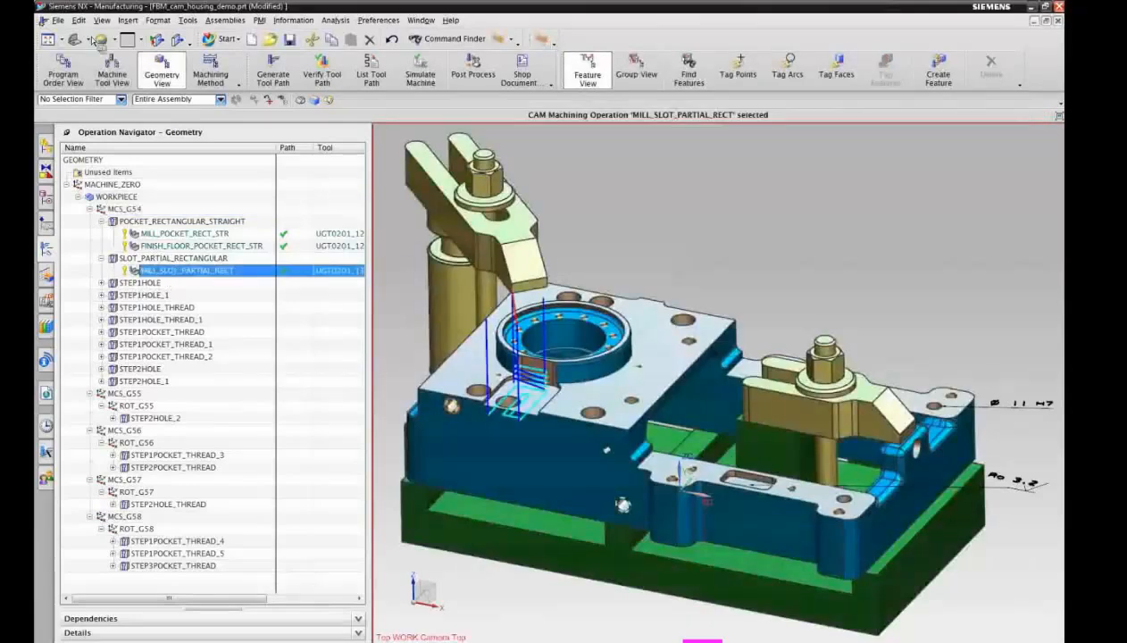
left_click(61, 40)
left_click(67, 97)
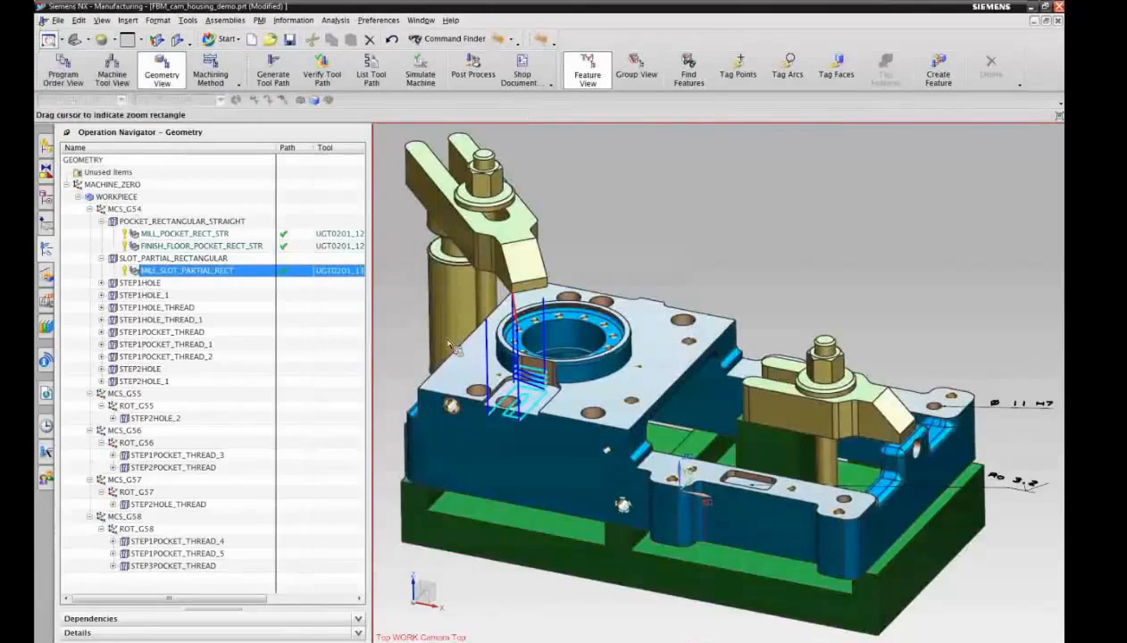
left_click_drag(430, 318, 587, 471)
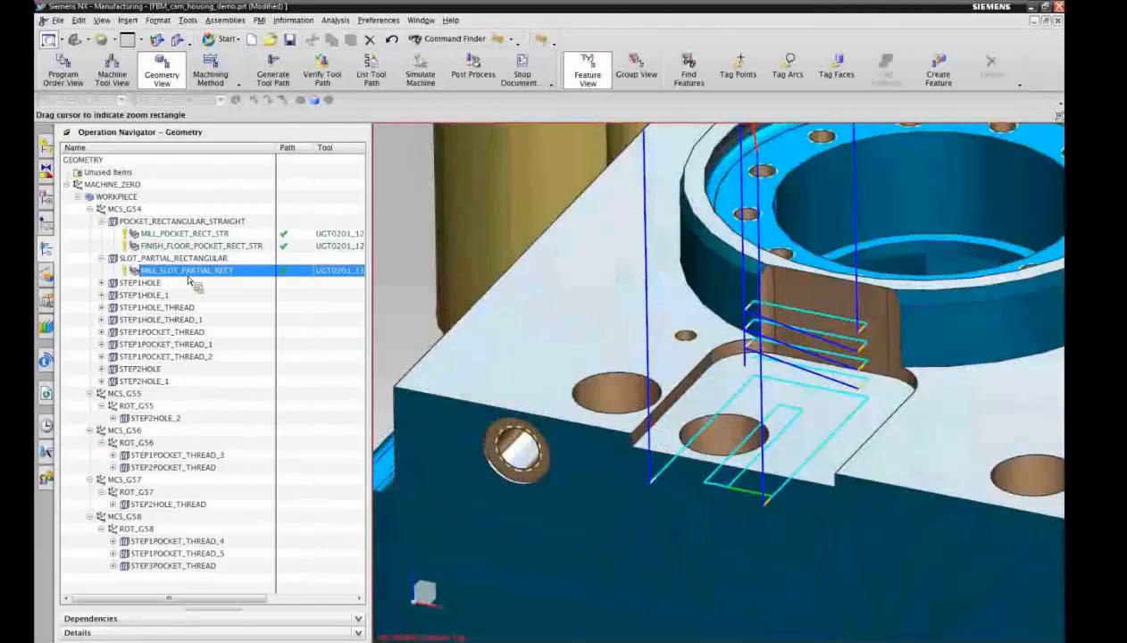
key("Escape")
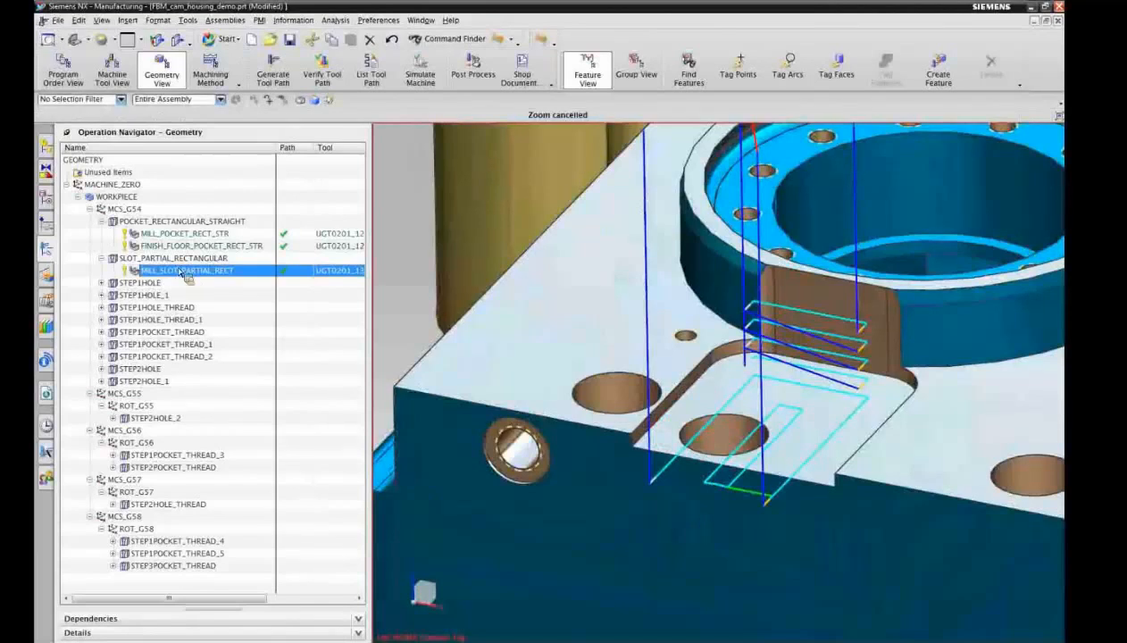
- Open the MILL_SLOT_PARTIAL_RECT operation, display its cut area floor and wall geometry, and replay its tool path
double_click(182, 273)
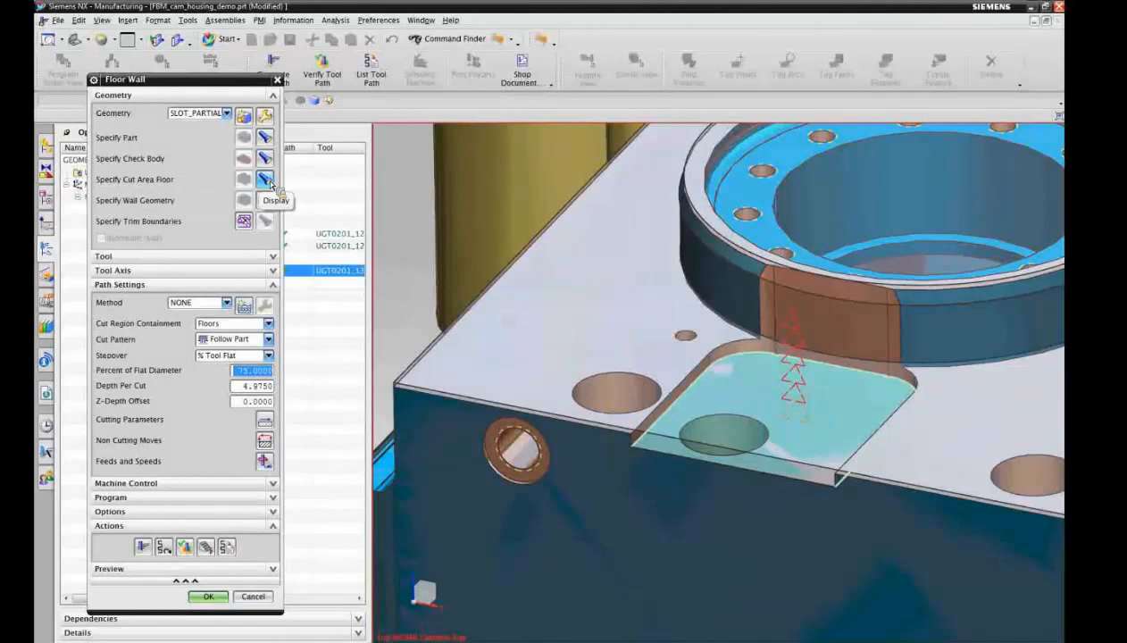
left_click(268, 183)
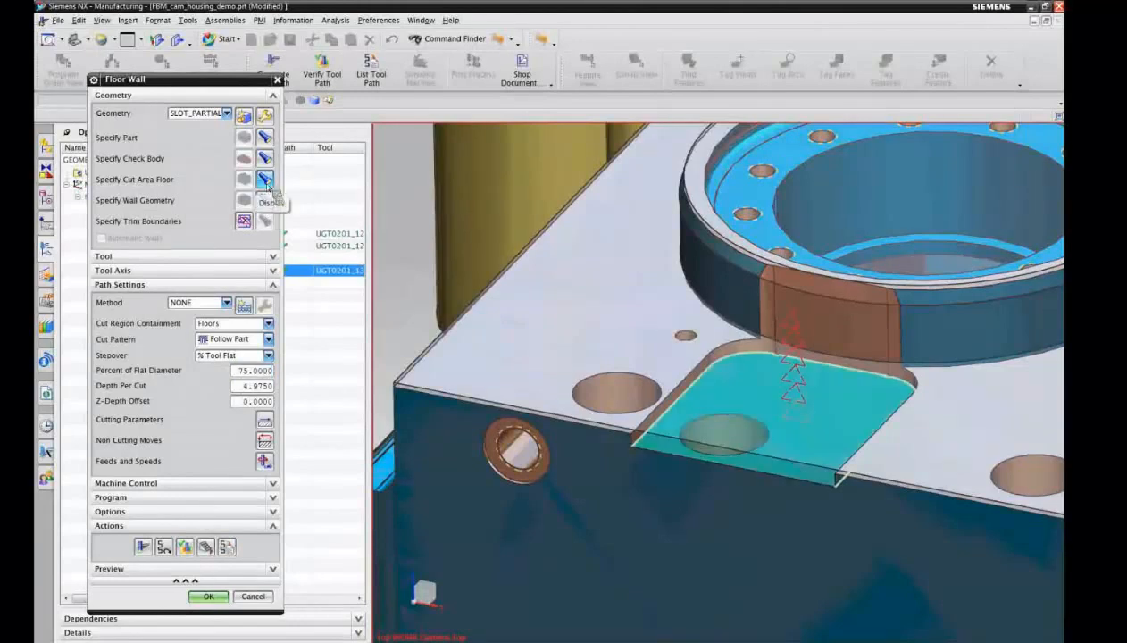
left_click(265, 201)
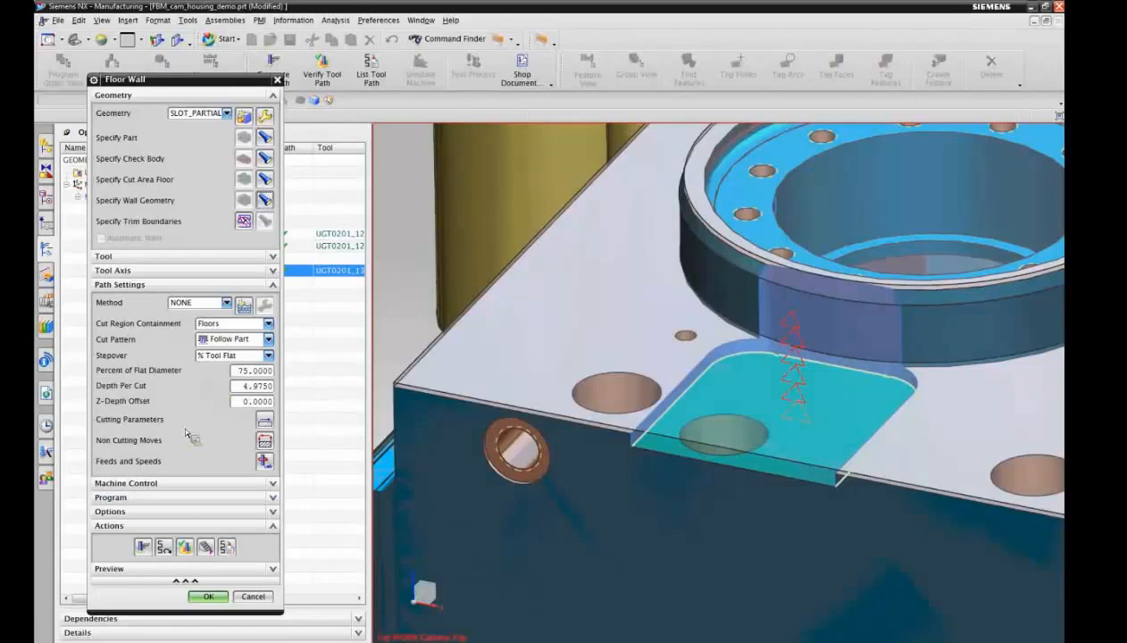
left_click(164, 546)
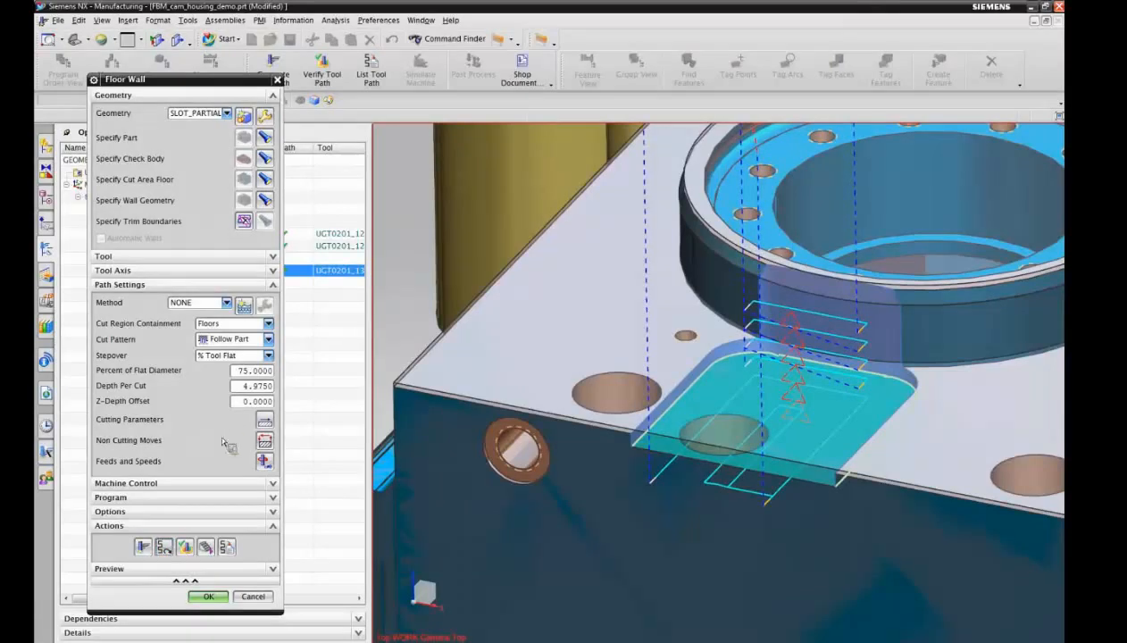
- Set the slot operation's stepover to 20 percent of flat diameter and its depth per cut to 2, regenerating the tool path after each change
double_click(263, 372)
type("20")
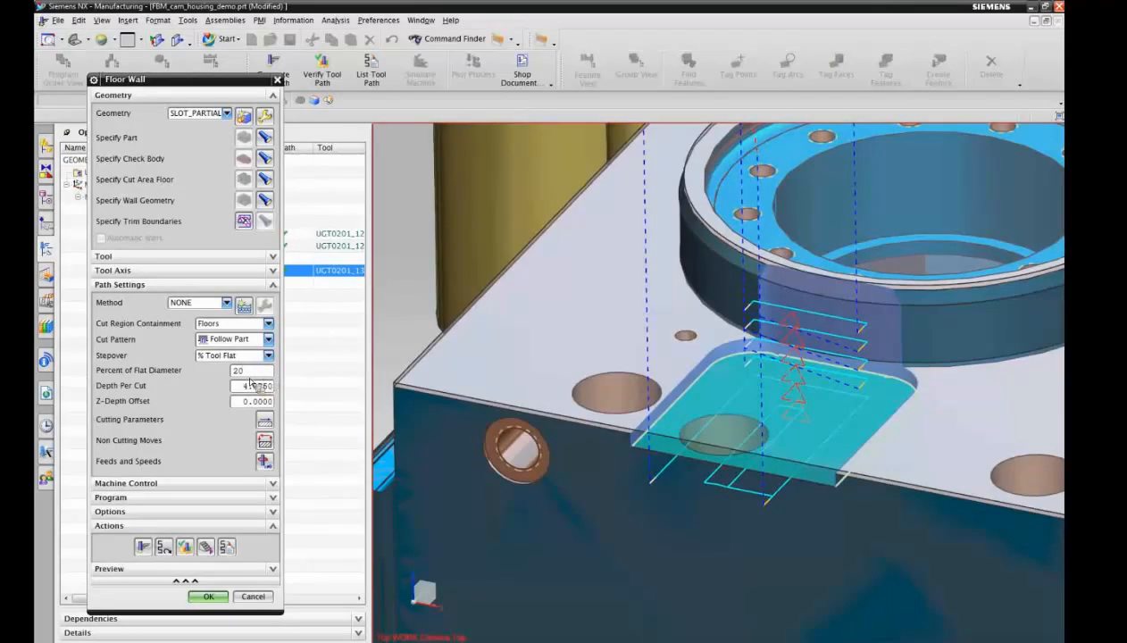
left_click(144, 548)
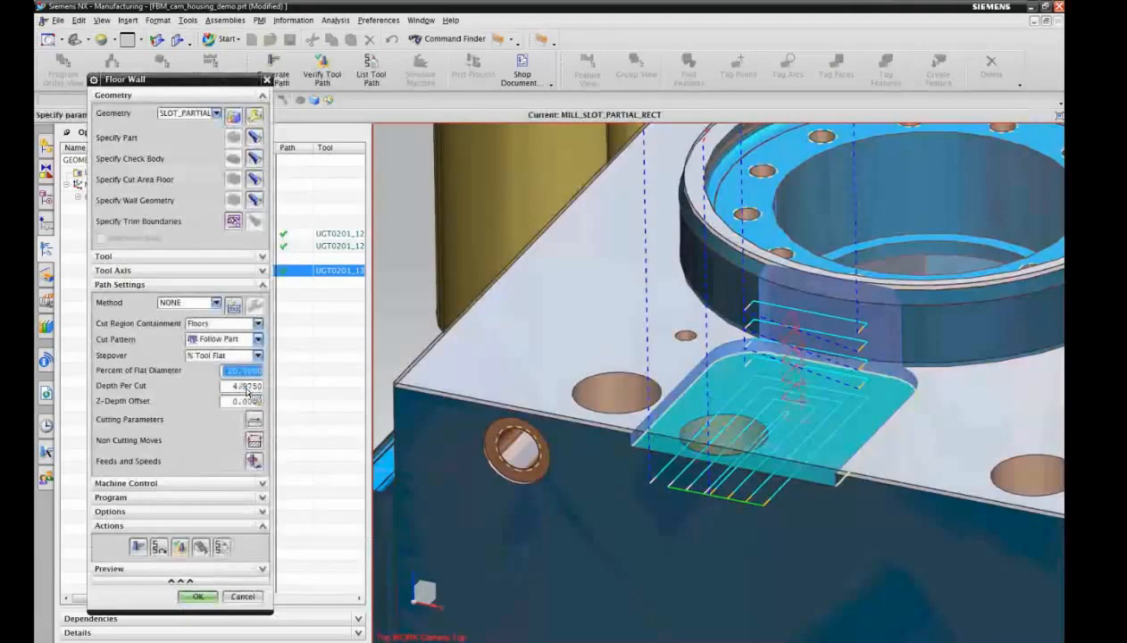
left_click(247, 389)
type("2")
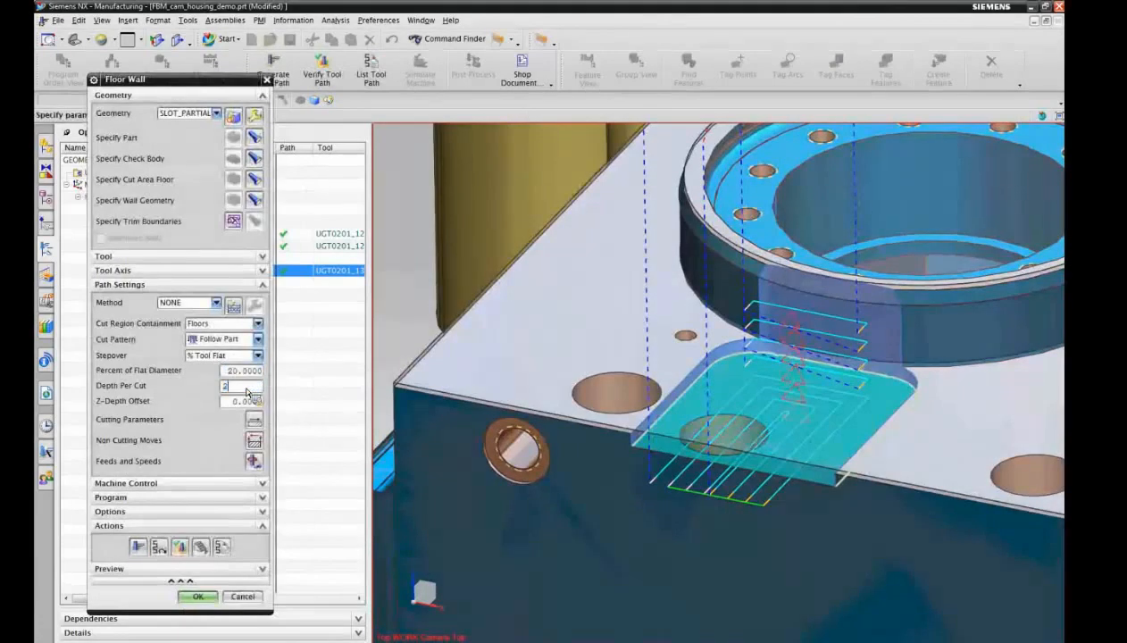
left_click(138, 547)
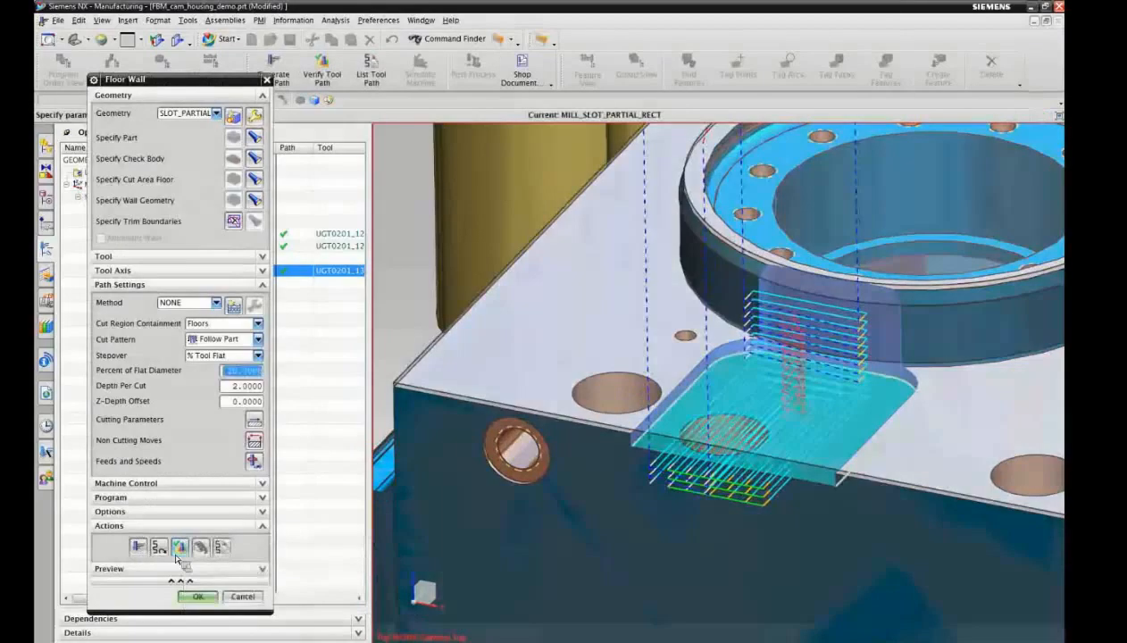
- Simulate the slot's material removal in 2D Dynamic and accept the edited milling operation
left_click(184, 550)
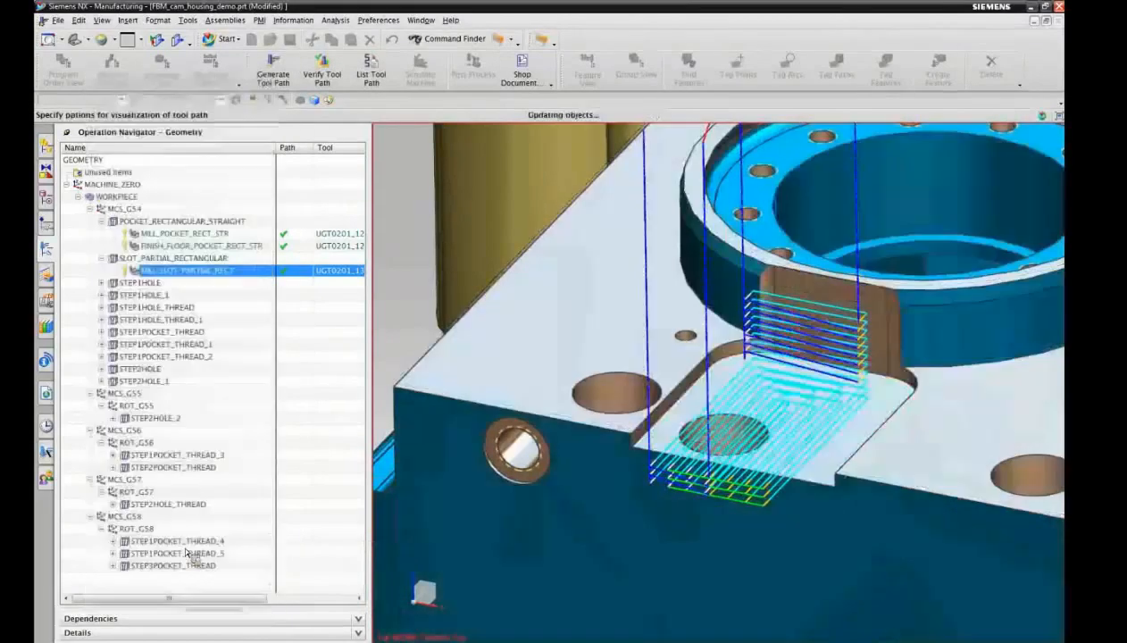
left_click(204, 214)
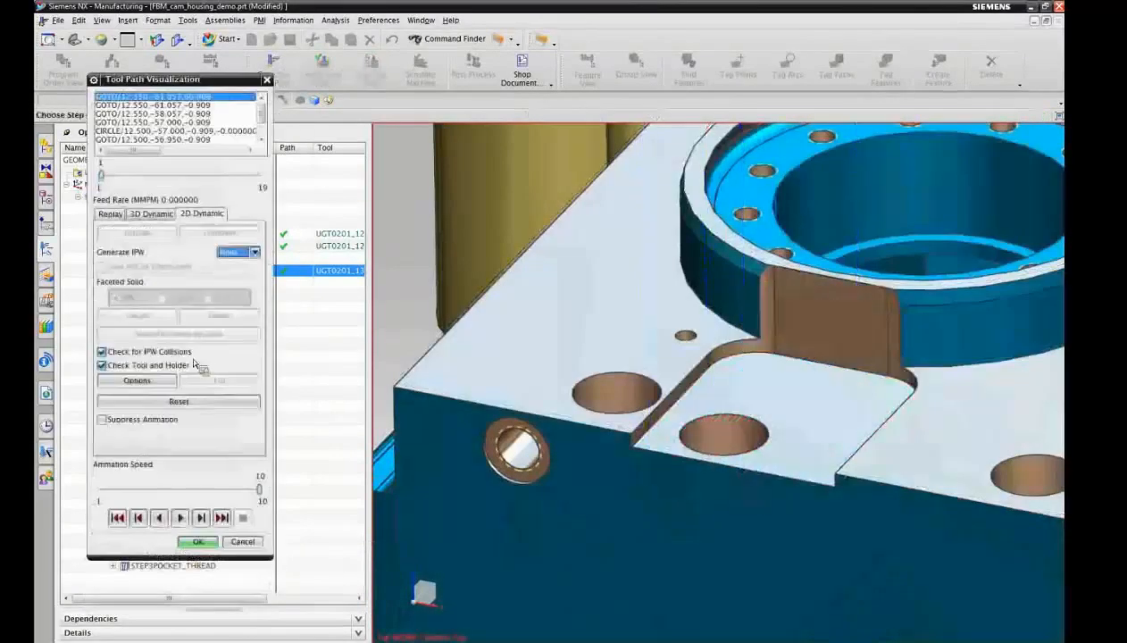
left_click(181, 518)
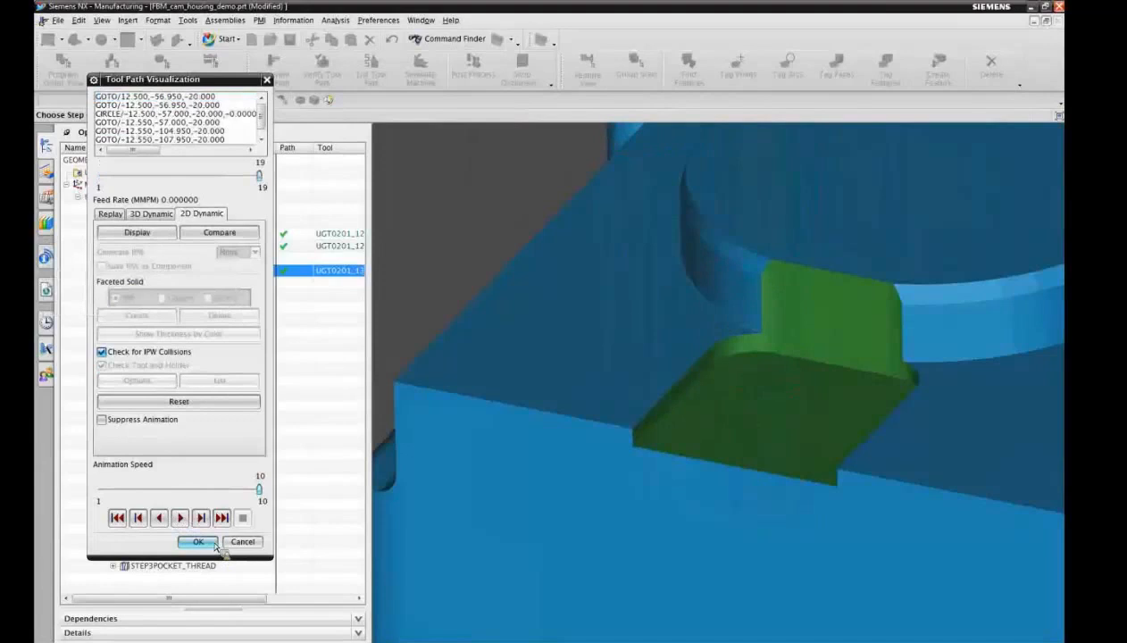
left_click(198, 542)
left_click(63, 40)
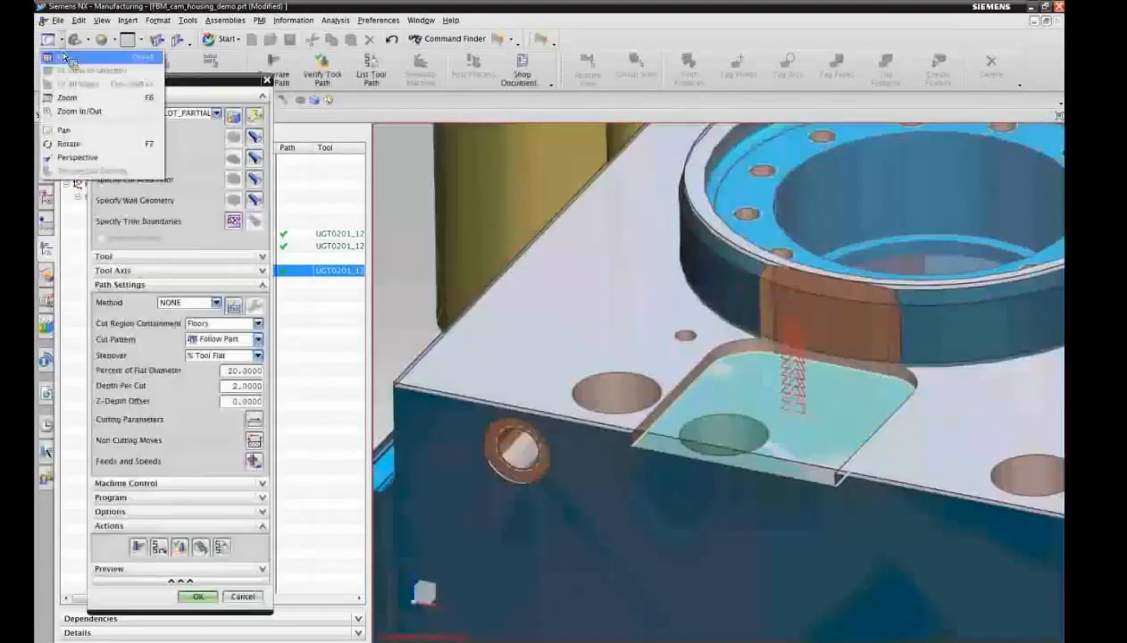
left_click(65, 57)
left_click(210, 595)
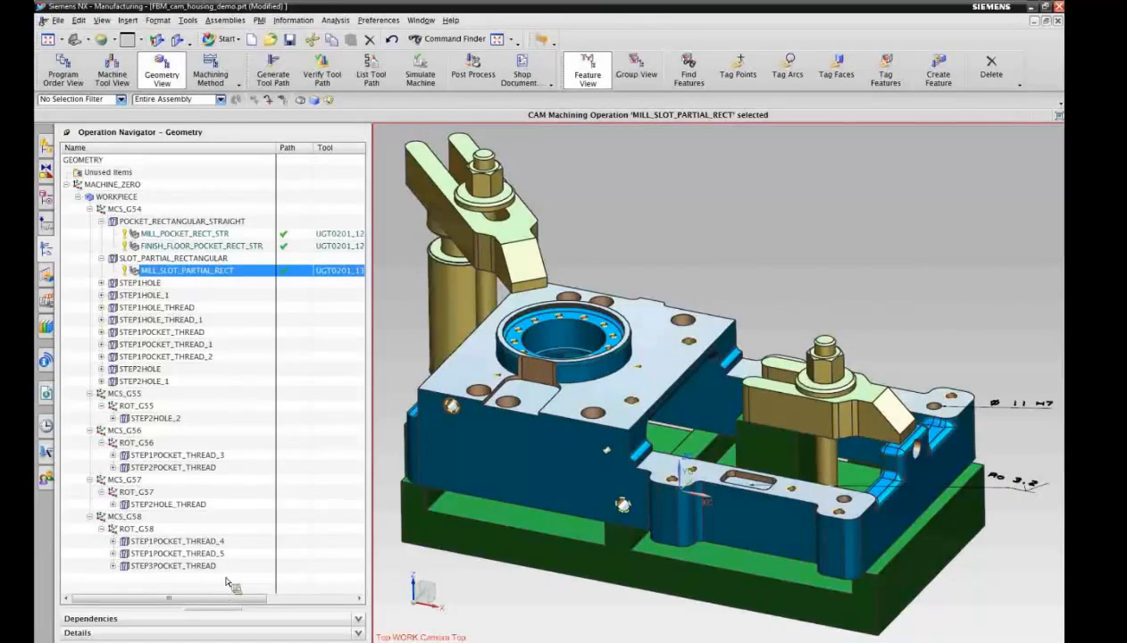
- Highlight the STEP1HOLE and STEP1HOLE_1 groups on the model and list the operations of both
left_click(129, 283)
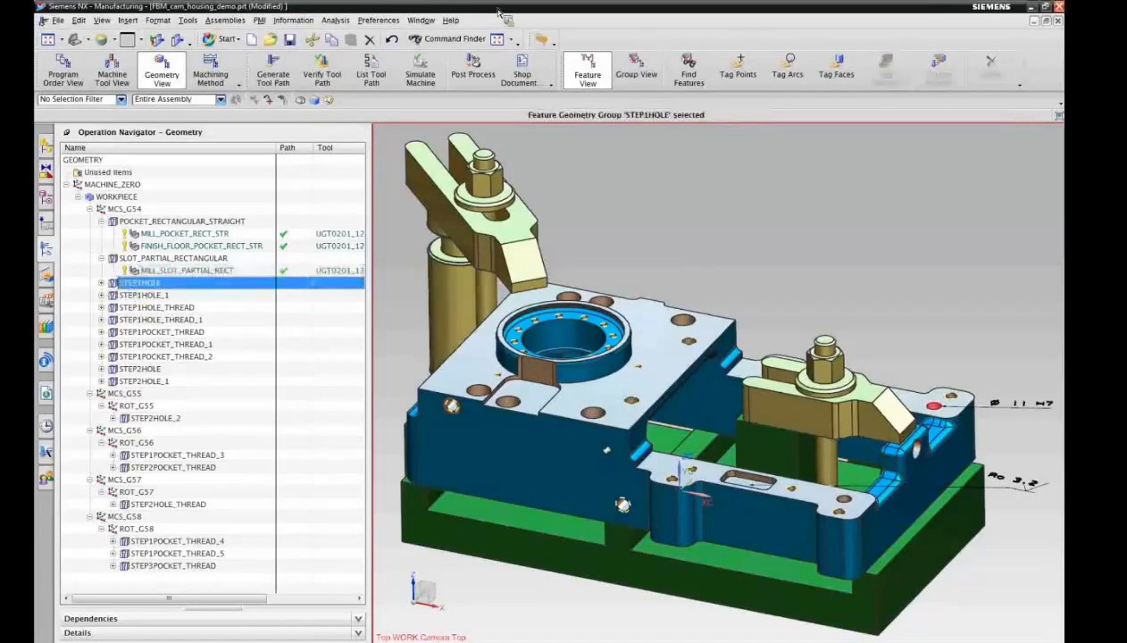
left_click(159, 297)
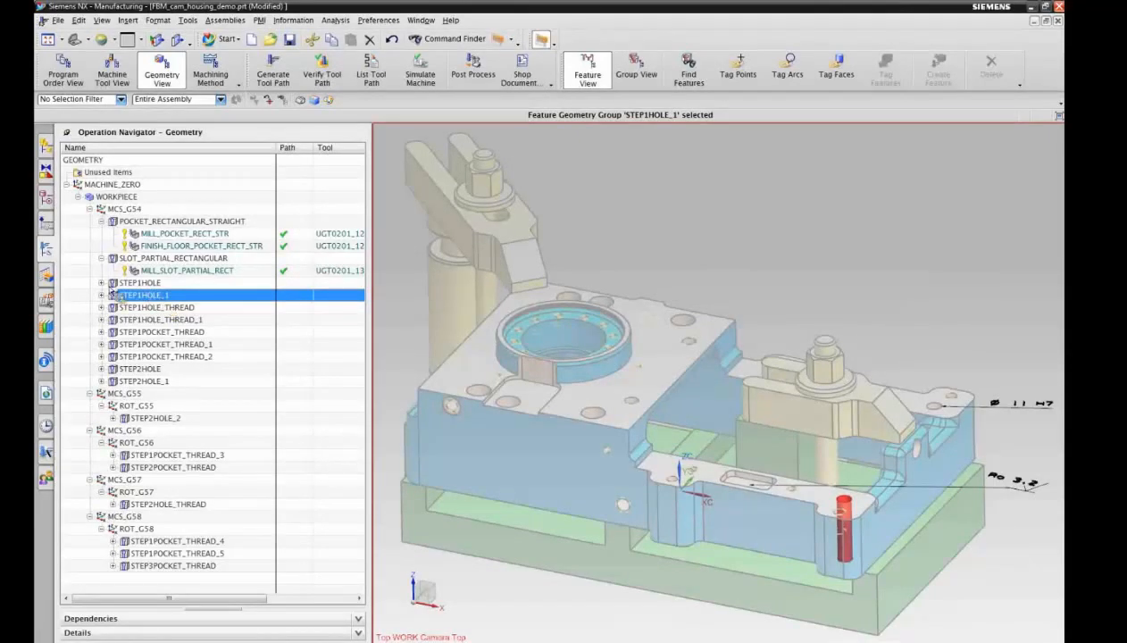
left_click(102, 283)
left_click(102, 332)
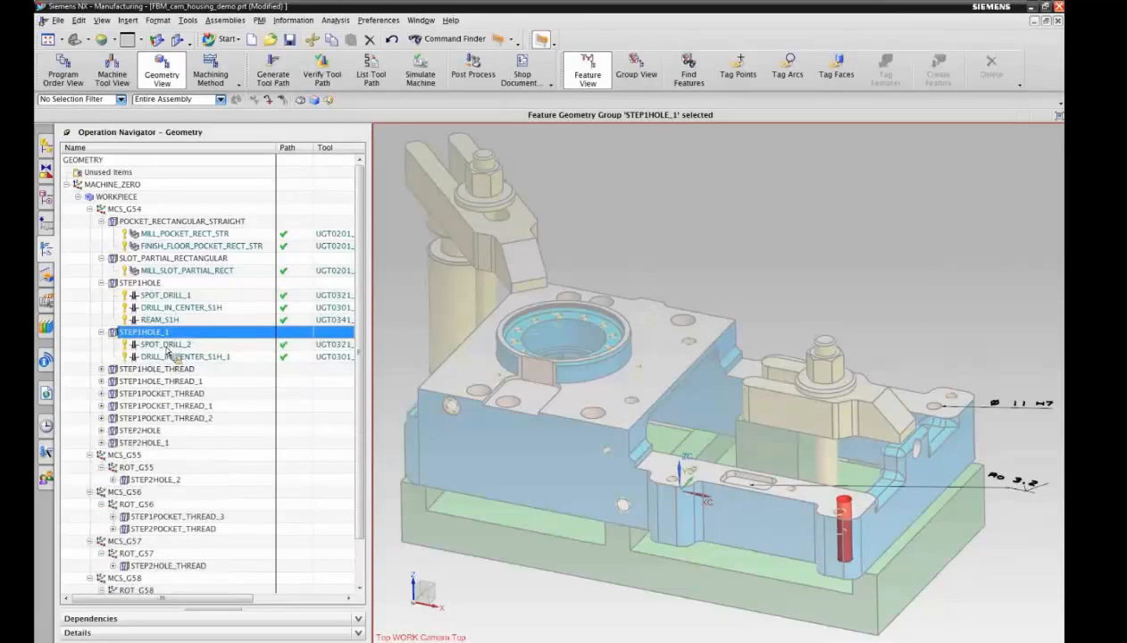
- Compare the spot-drilling and drilling operations of STEP1HOLE_1 with the drilling and reaming operations of STEP1HOLE
left_click(167, 349)
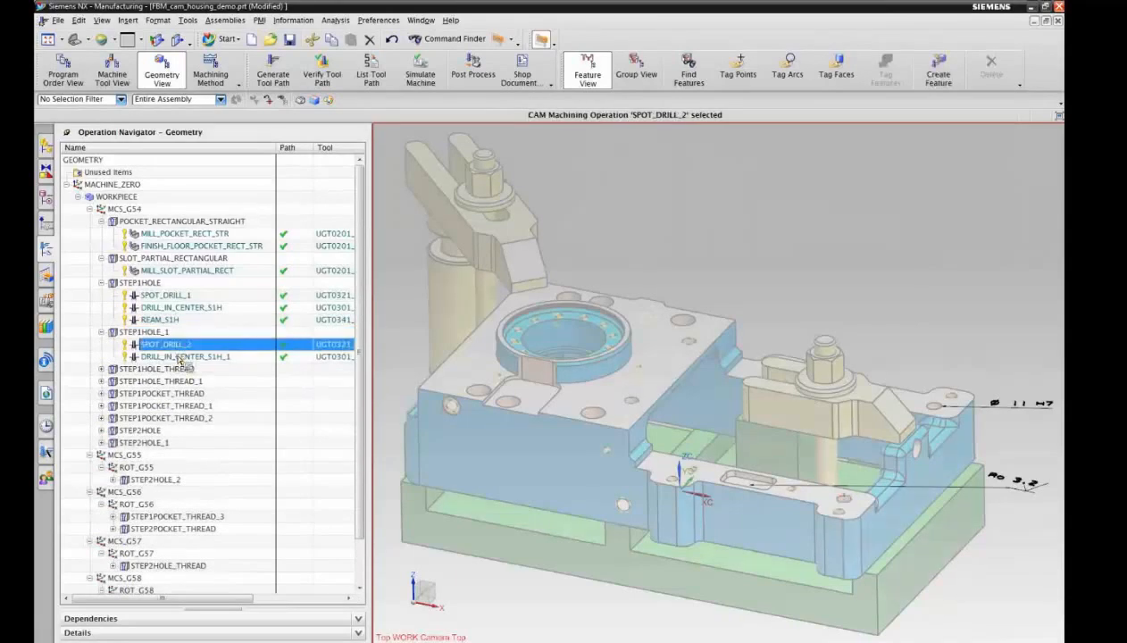
left_click(182, 357)
left_click(150, 333)
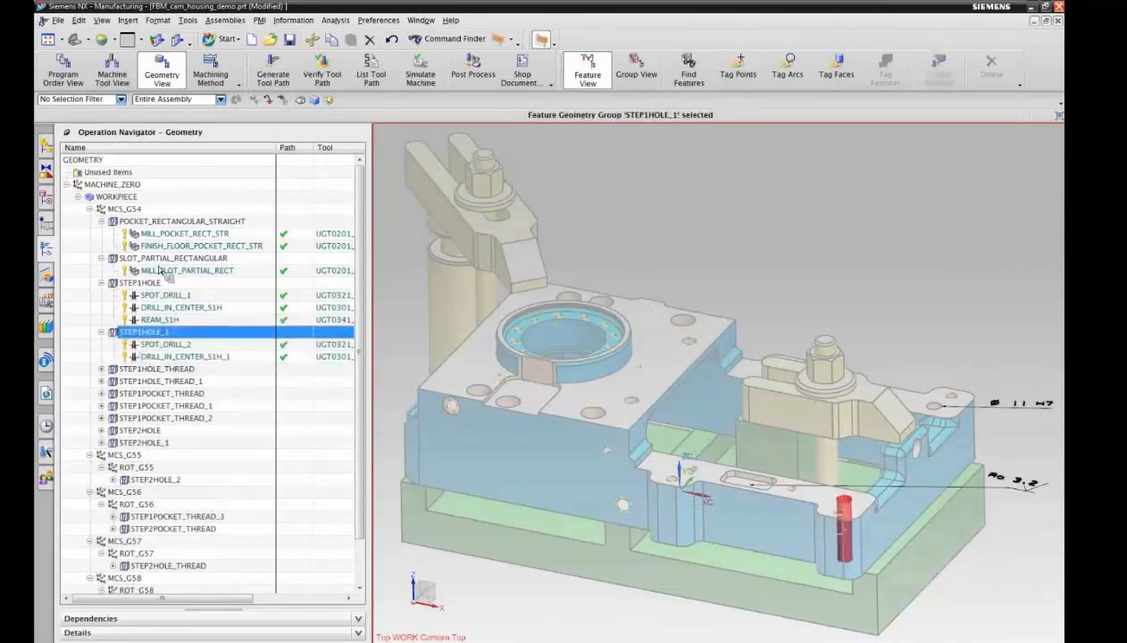
left_click(157, 281)
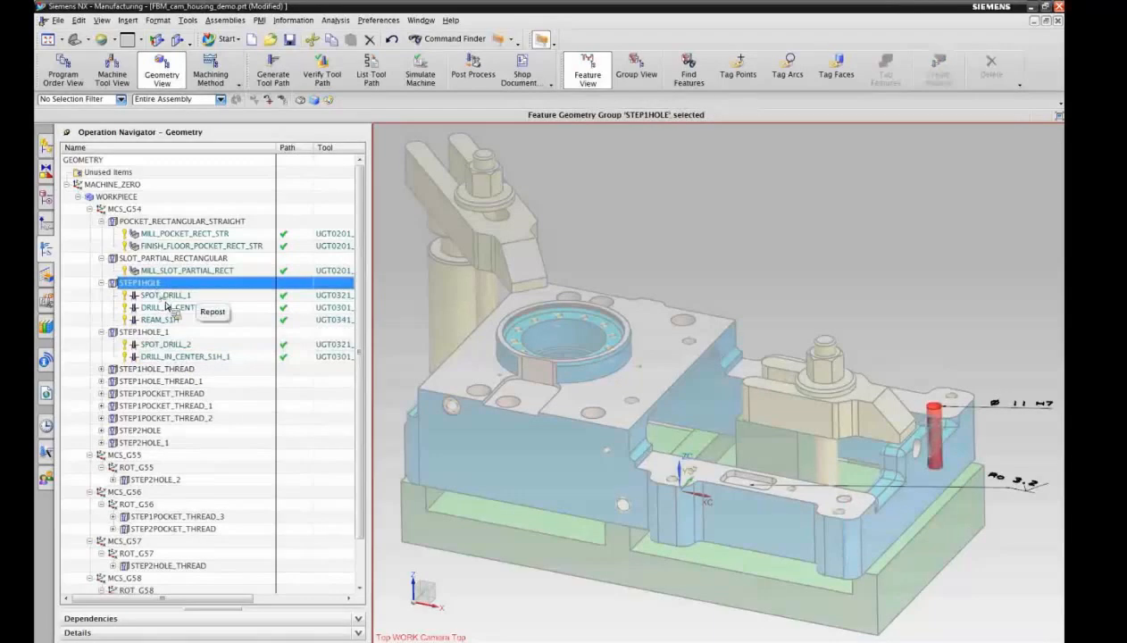
left_click(166, 308)
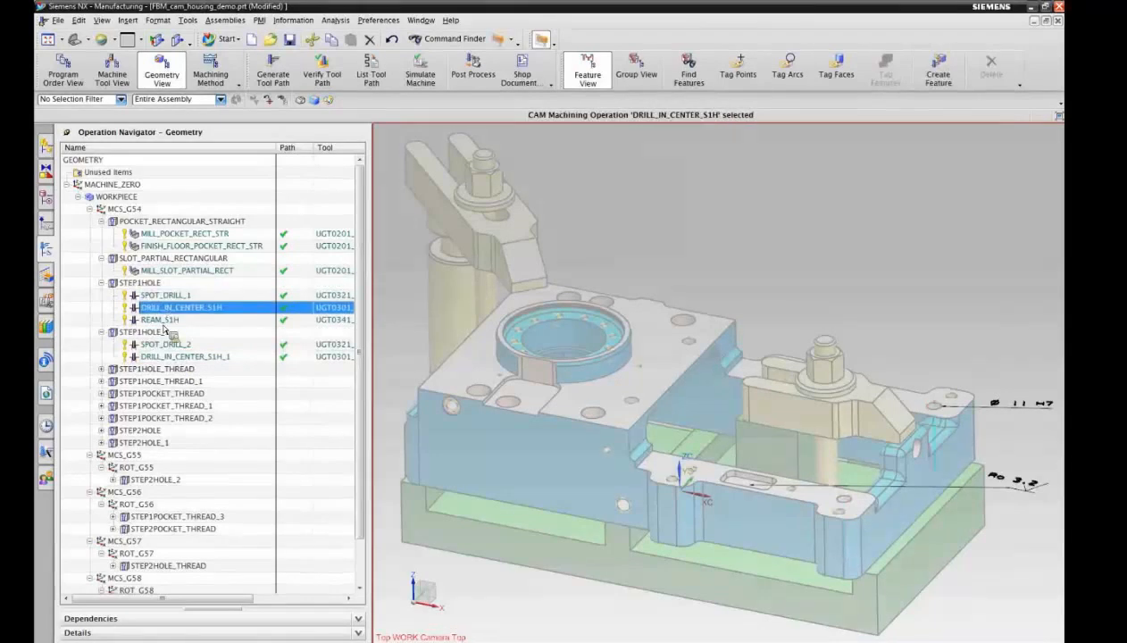
left_click(165, 323)
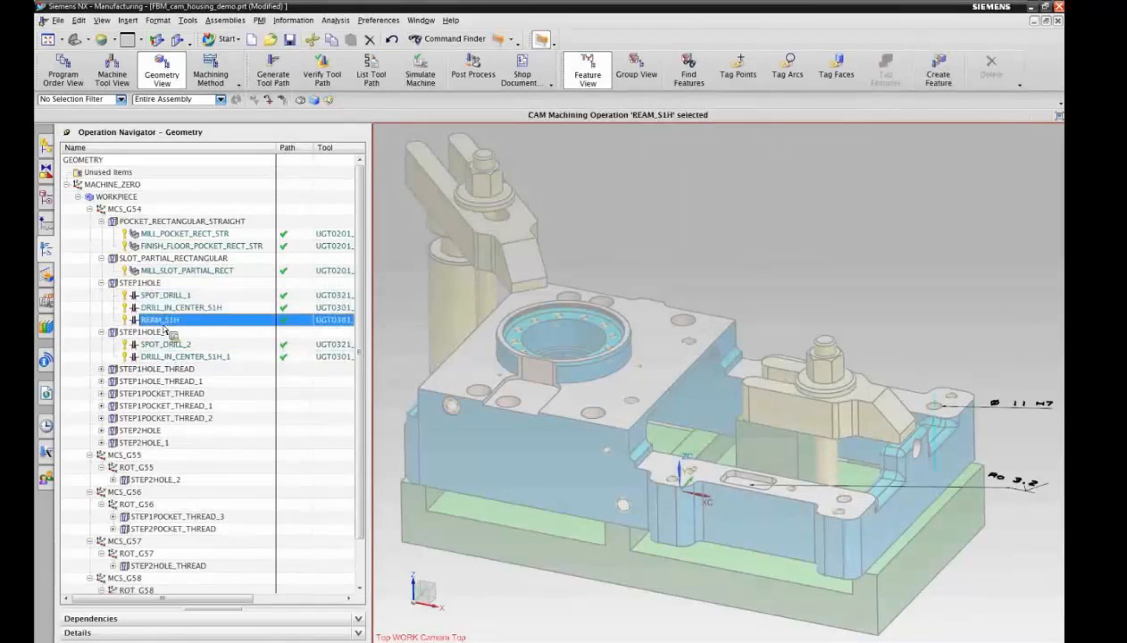
left_click(149, 283)
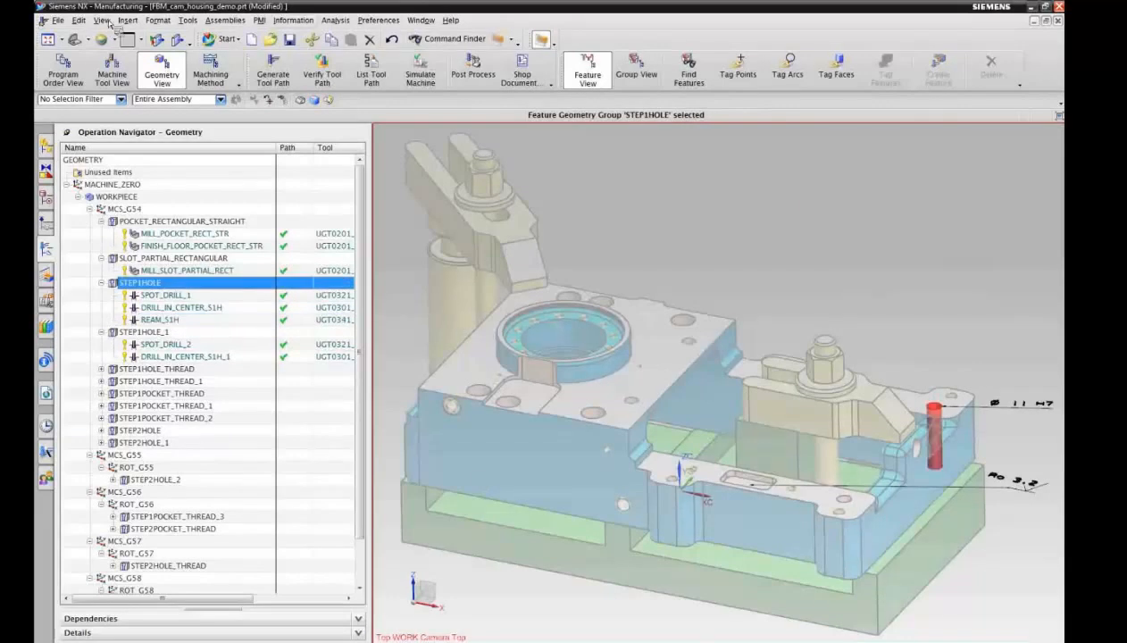
- Examine the diameter and tolerance annotation at the STEP1HOLE hole up close
left_click(62, 40)
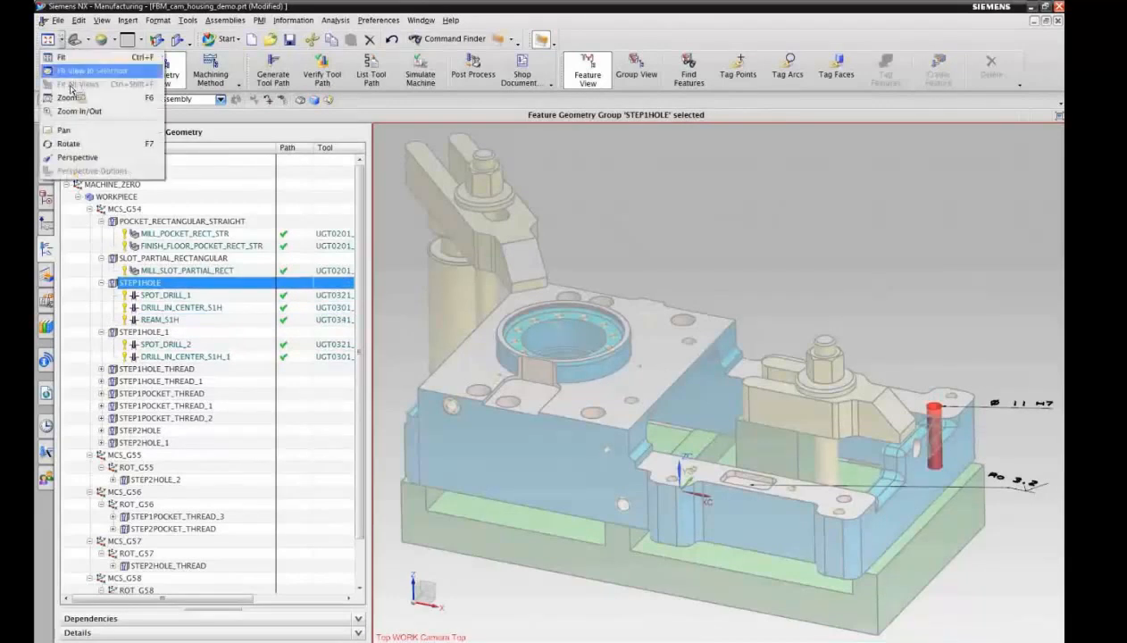
left_click(67, 97)
left_click_drag(941, 352, 1064, 456)
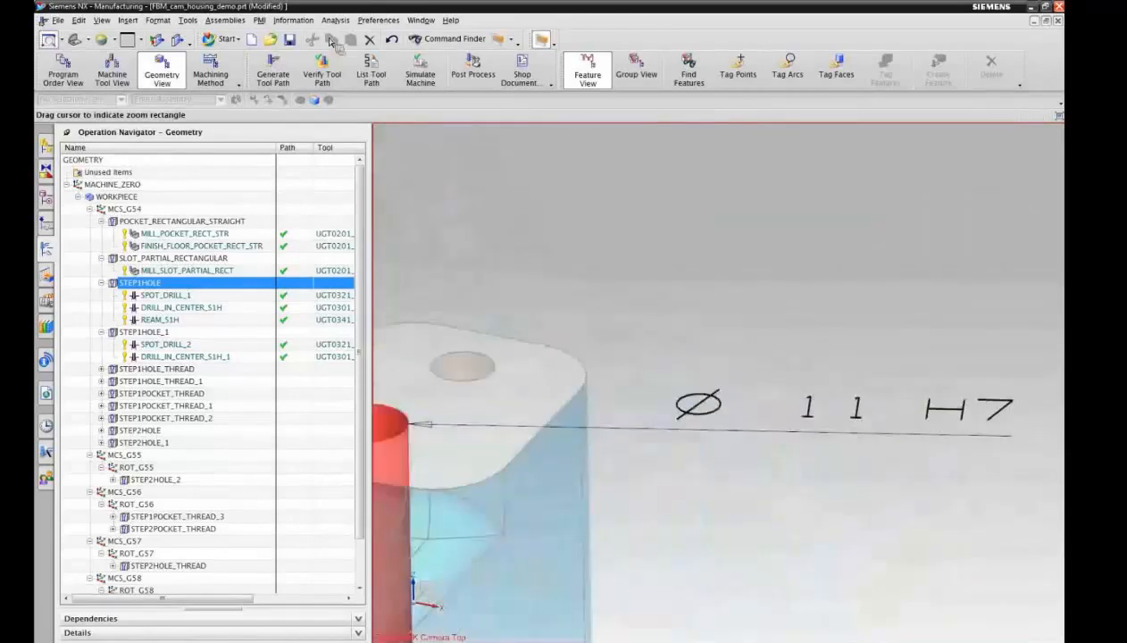
left_click(53, 40)
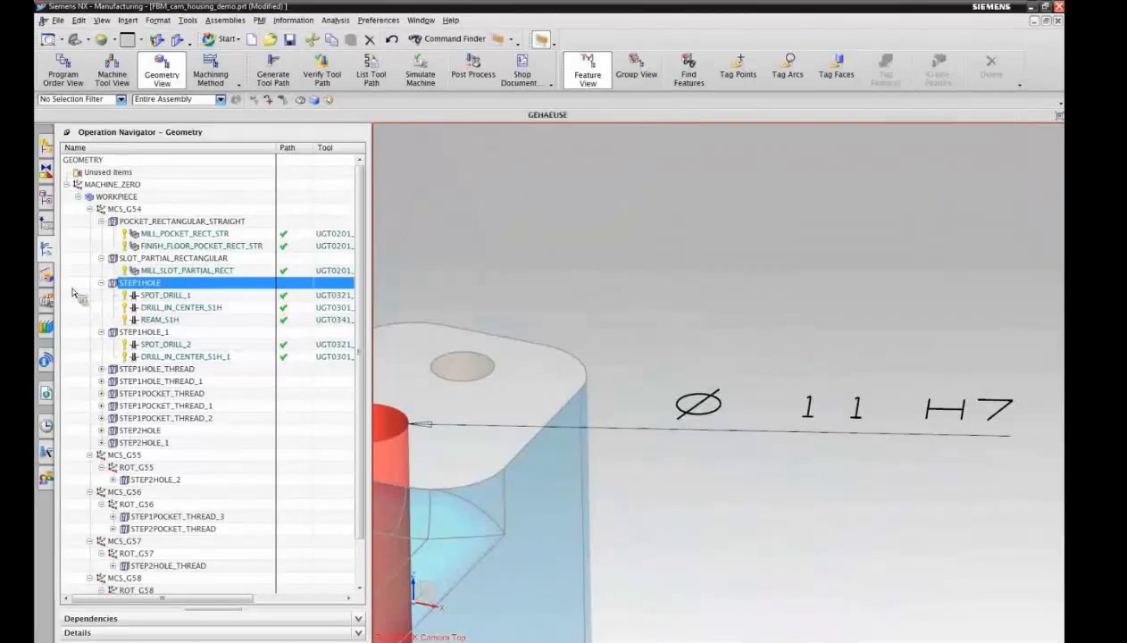
- Locate the recognized machining feature that the STEP1HOLE group is based on and open the feature attribute details
right_click(141, 284)
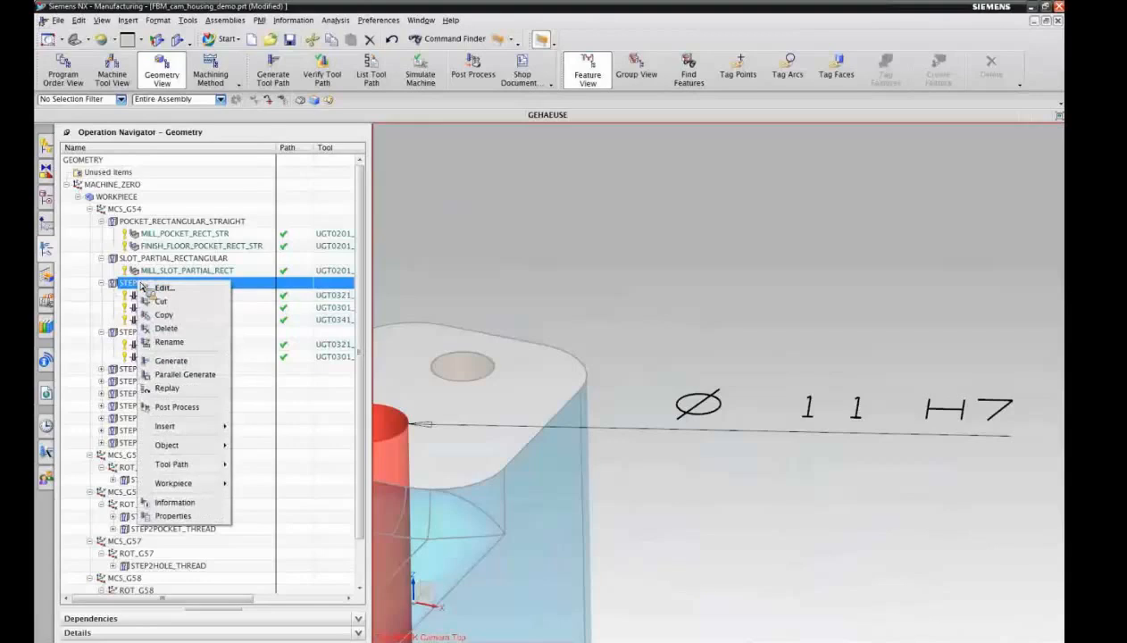
mouse_move(185, 445)
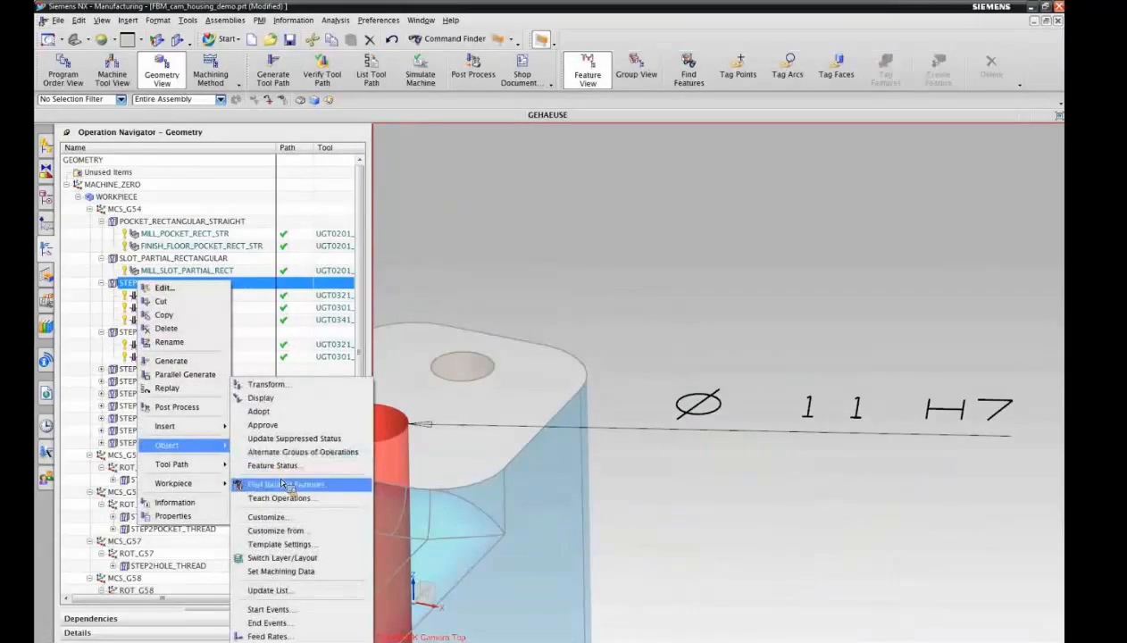
left_click(288, 485)
left_click(201, 639)
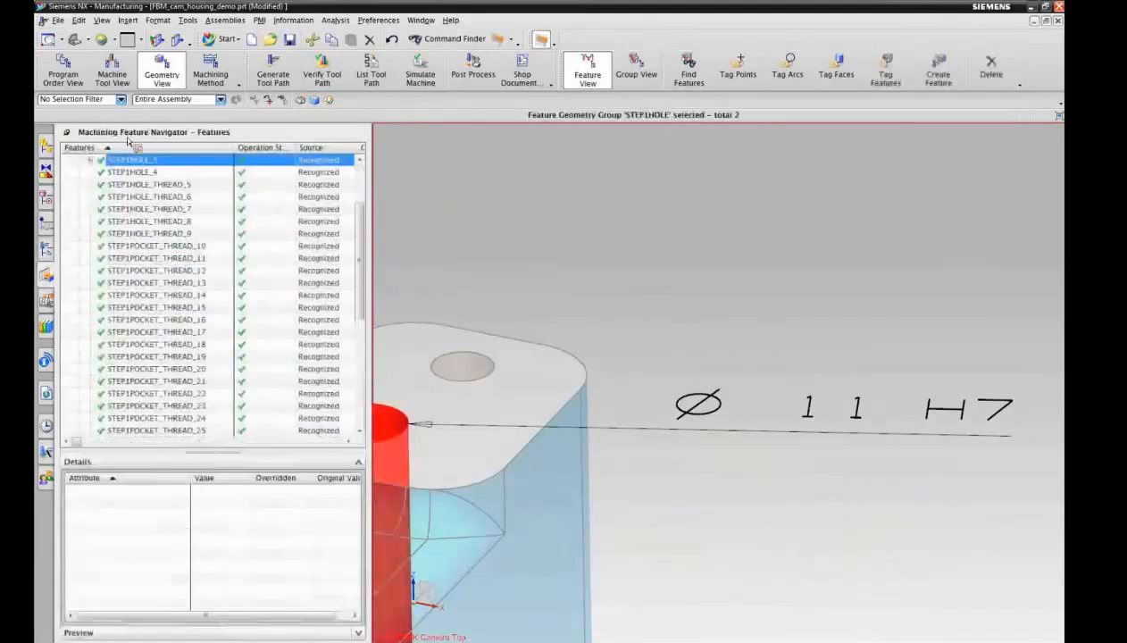
- Examine the diameter and tolerance attributes of the STEP1HOLE_3 feature
left_click(133, 160)
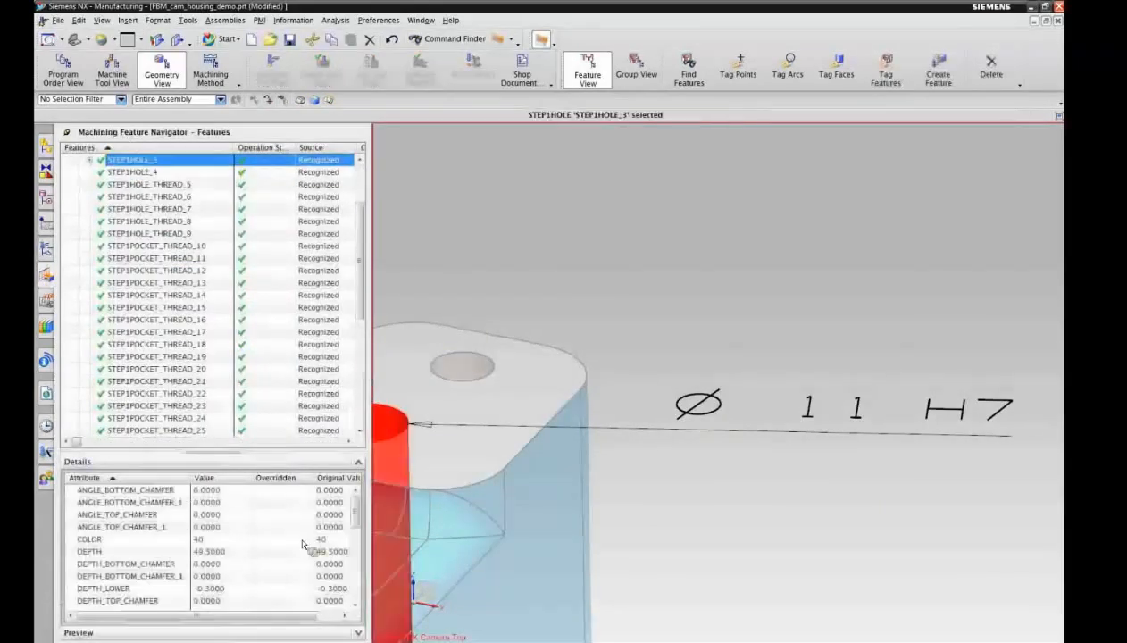
scroll(304, 541, "down", 3)
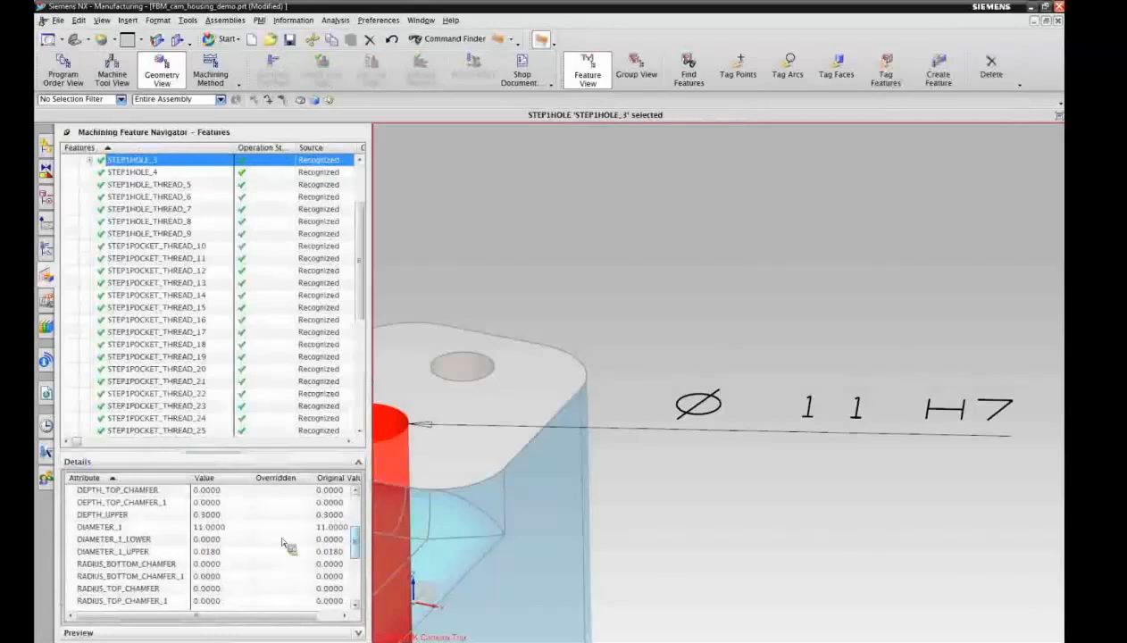
left_click(125, 527)
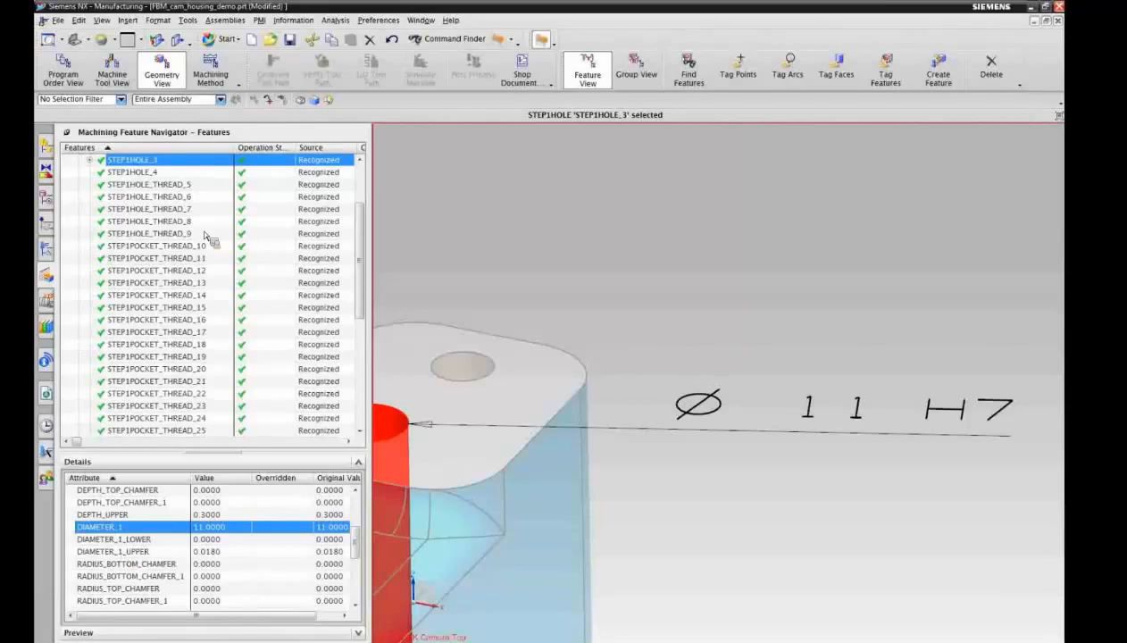
- Fit the whole setup in view and examine the diameter and tolerance attributes of the STEP1HOLE_4 feature
left_click(69, 40)
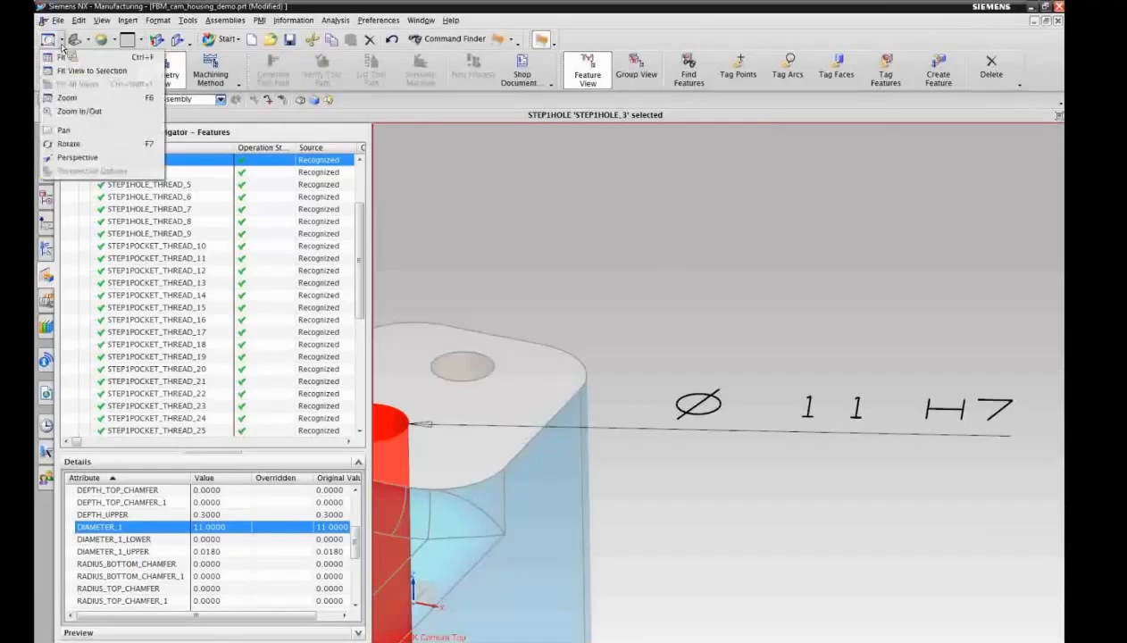
left_click(69, 72)
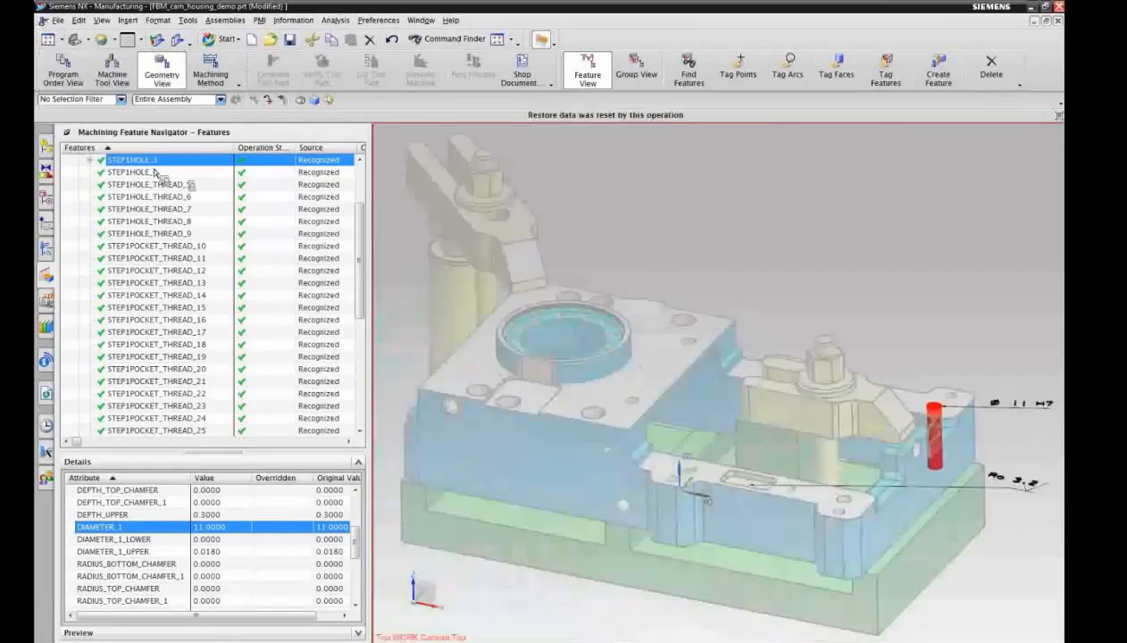
left_click(156, 172)
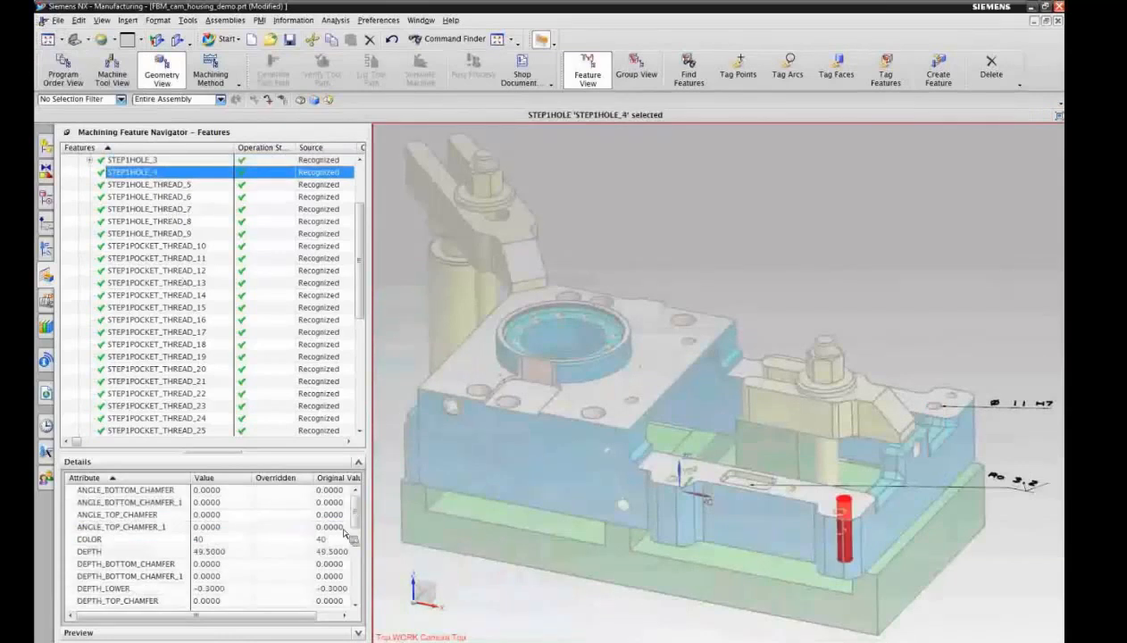
left_click_drag(356, 515, 359, 547)
left_click(114, 541)
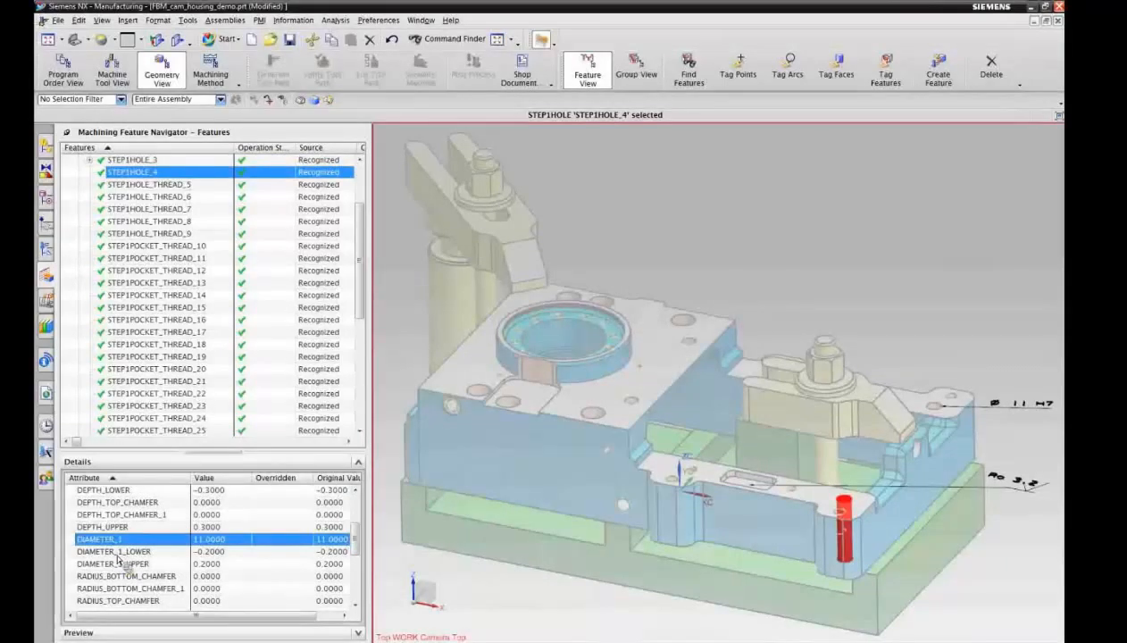
- Highlight the STEP1HOLE_1 and STEP1HOLE geometry groups on the model and compare their listed operations again
left_click(47, 250)
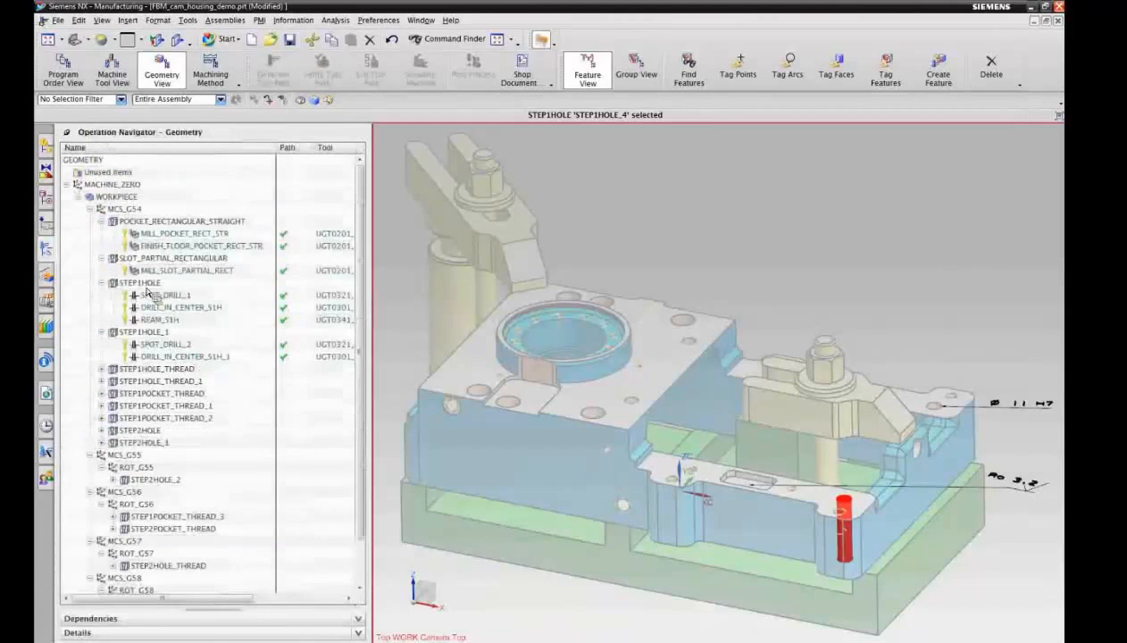
left_click(144, 336)
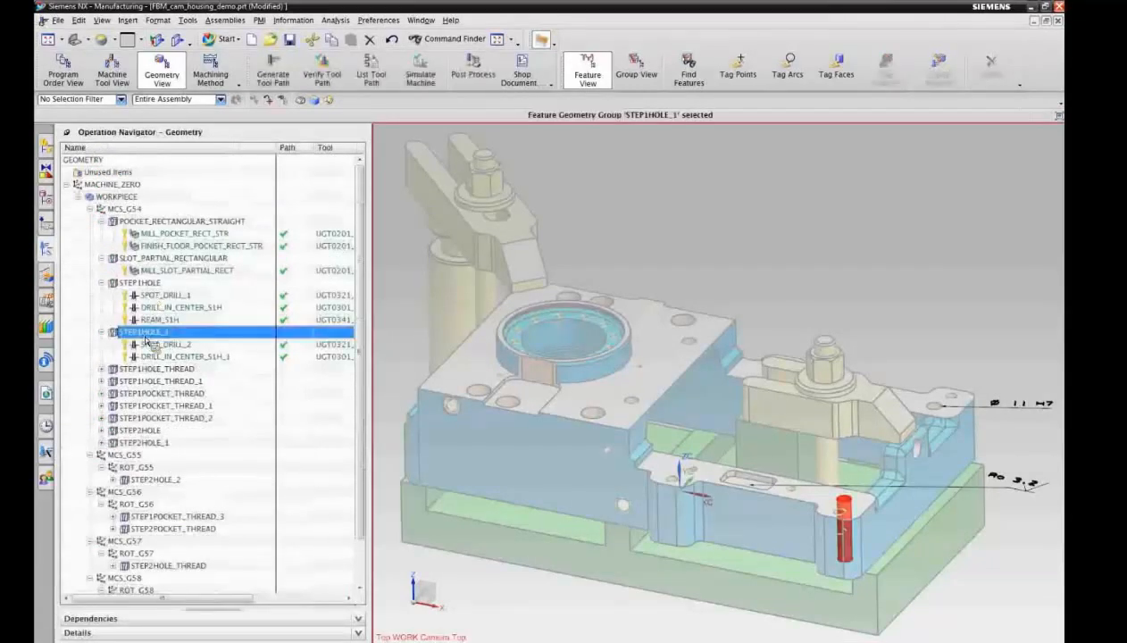
left_click(149, 283)
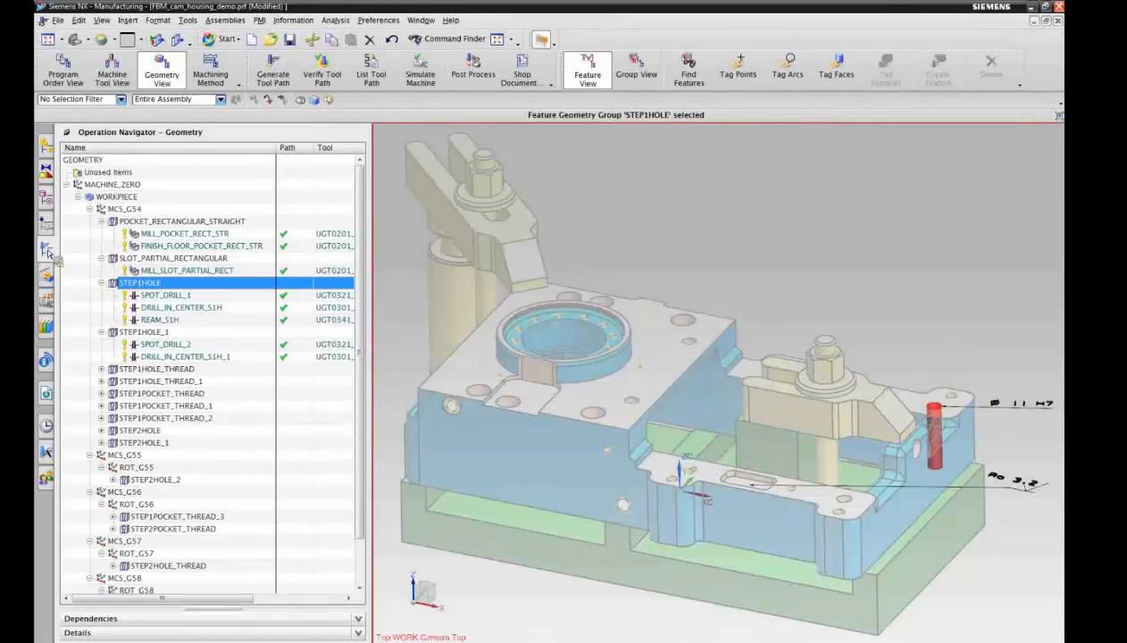
- Collapse the expanded pocket, slot and STEP1HOLE feature groups under MCS_G54
left_click(101, 221)
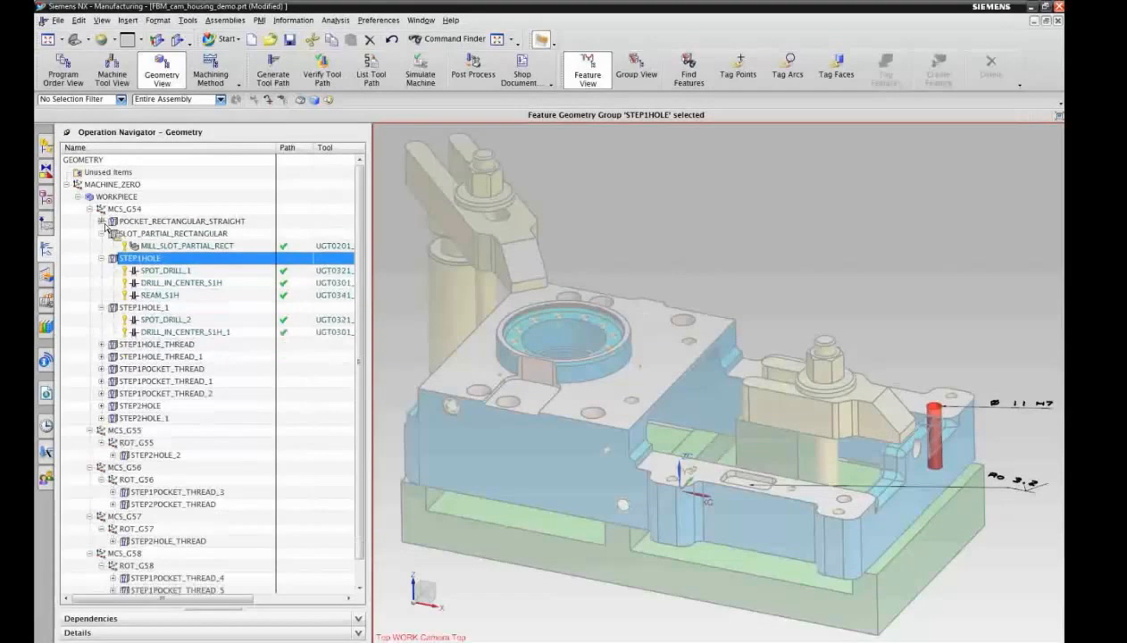
left_click(101, 233)
left_click(100, 246)
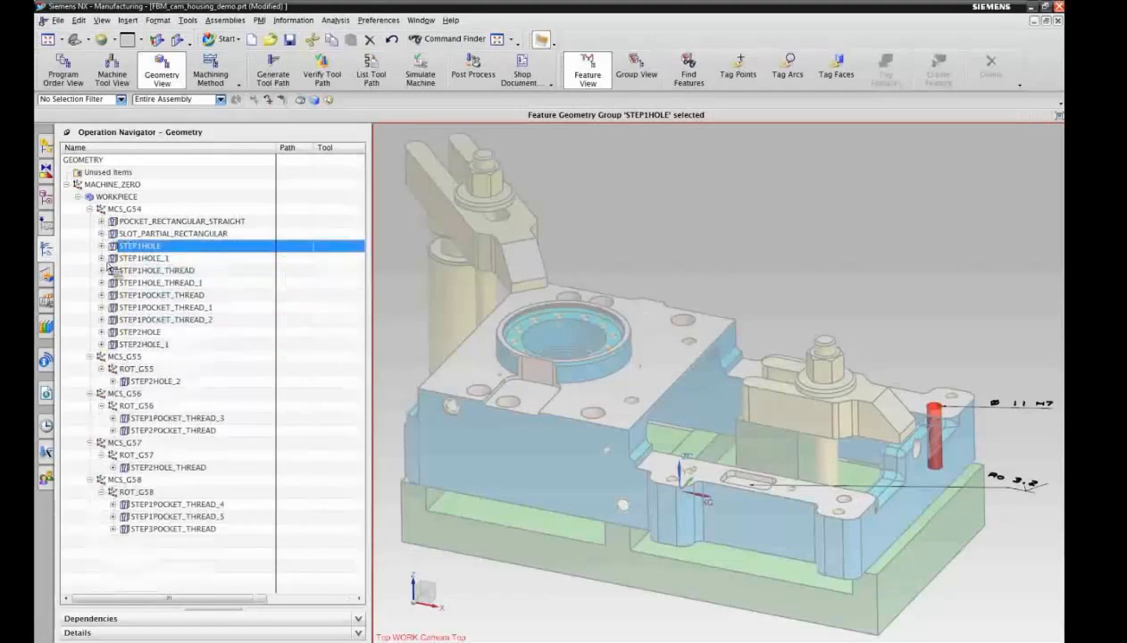
- Locate the Surface Finish annotation among the part's PMI and delete it
left_click(48, 199)
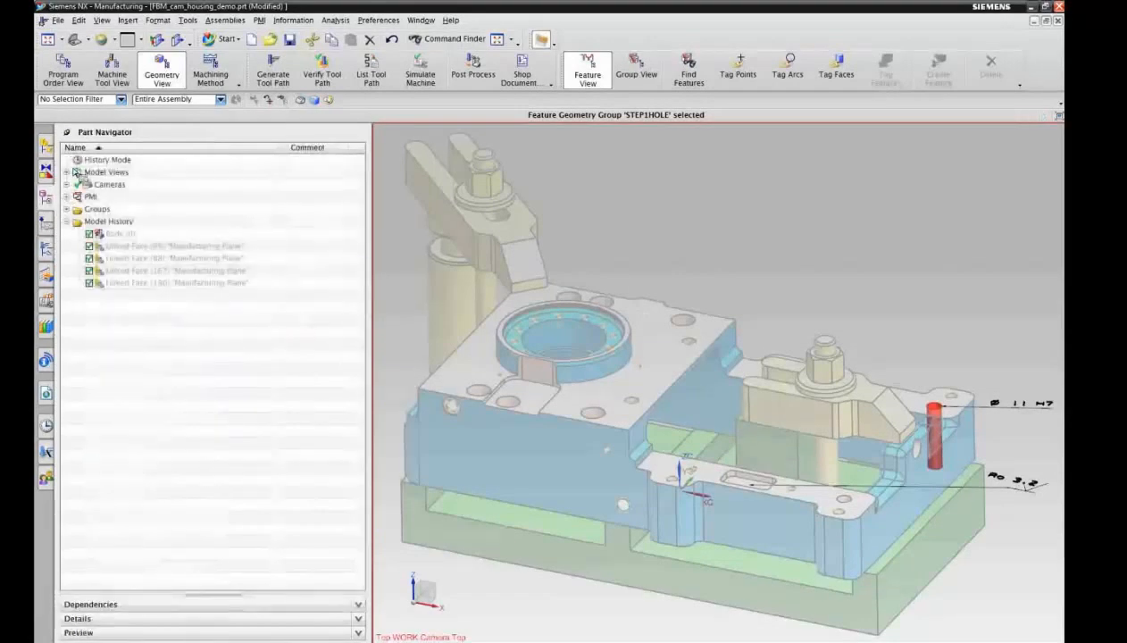
left_click(67, 197)
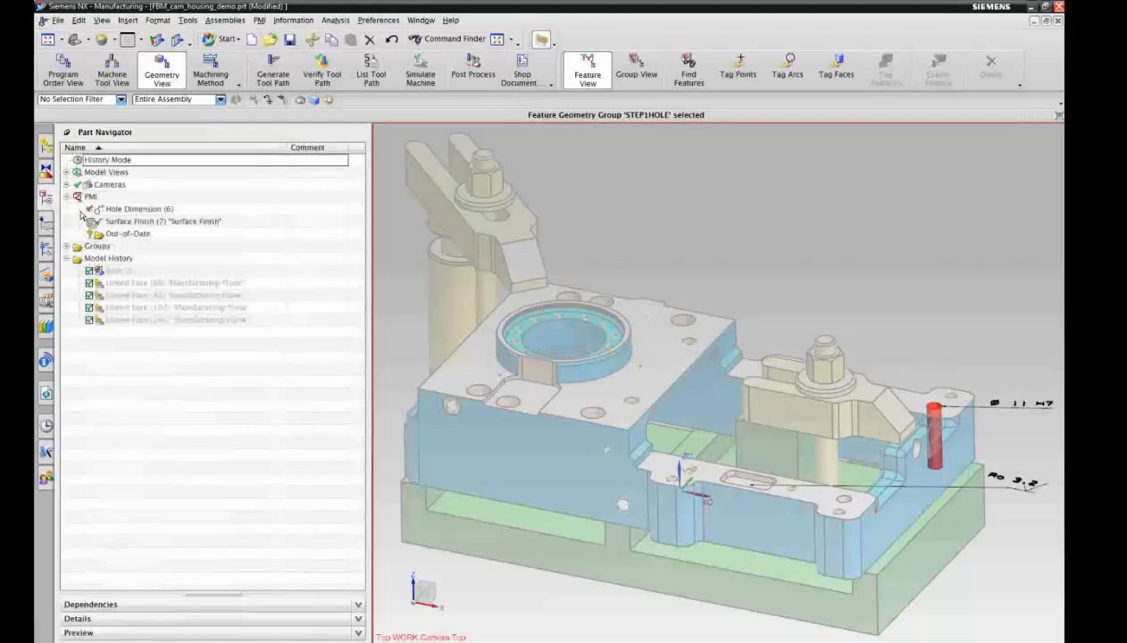
left_click(143, 222)
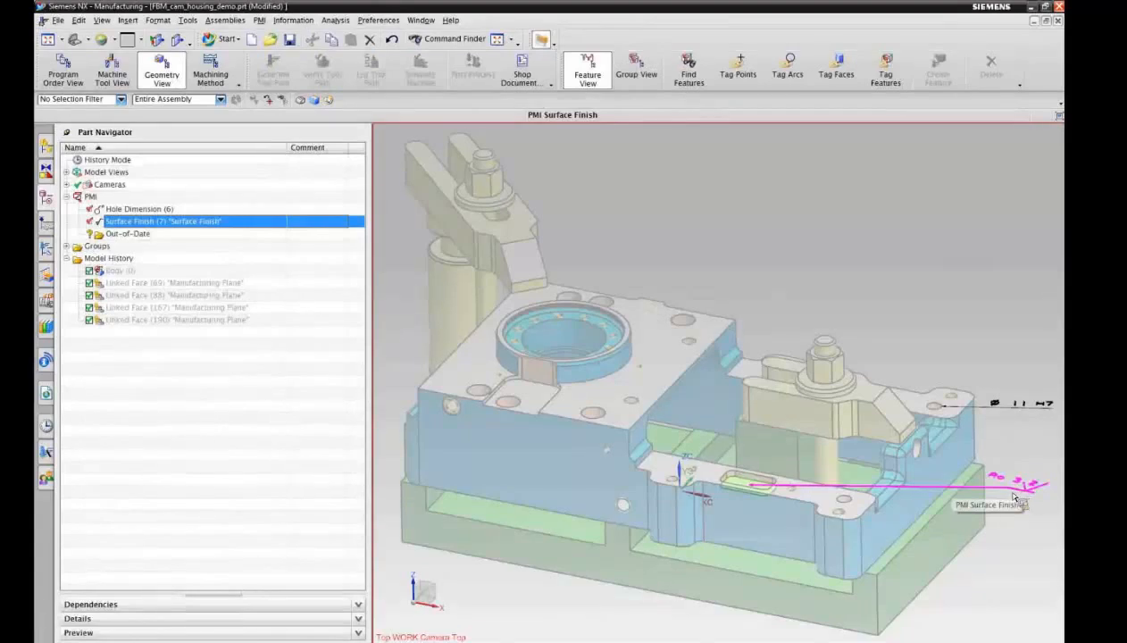
right_click(167, 224)
left_click(188, 326)
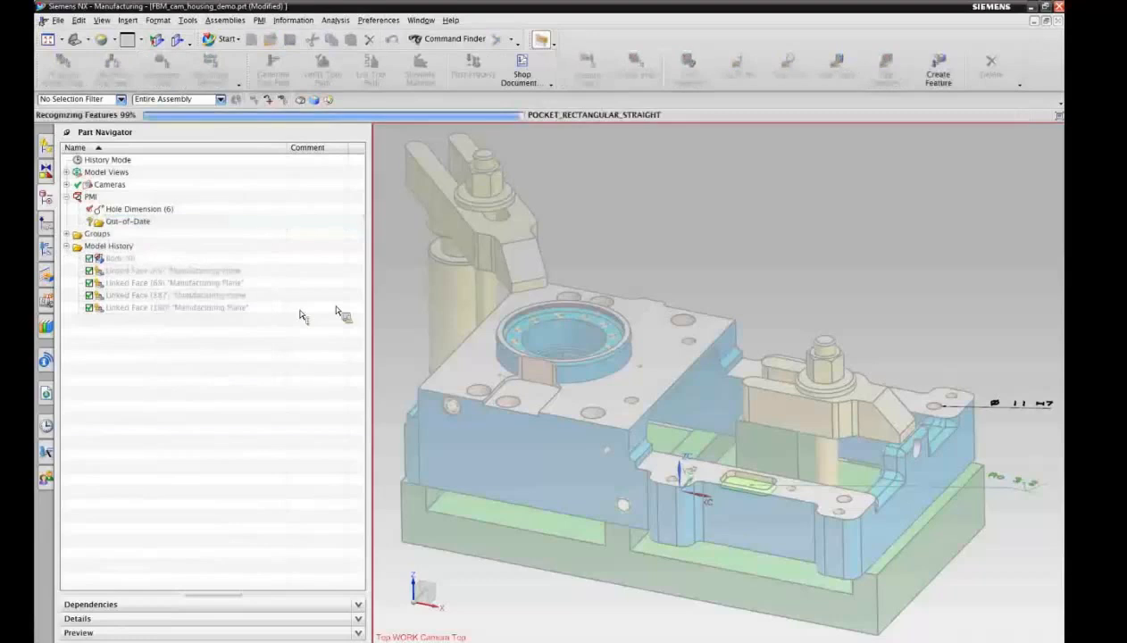
- Approve the changes of the POCKET_RECTANGULAR_STRAIGHT_1 machining feature
left_click(46, 277)
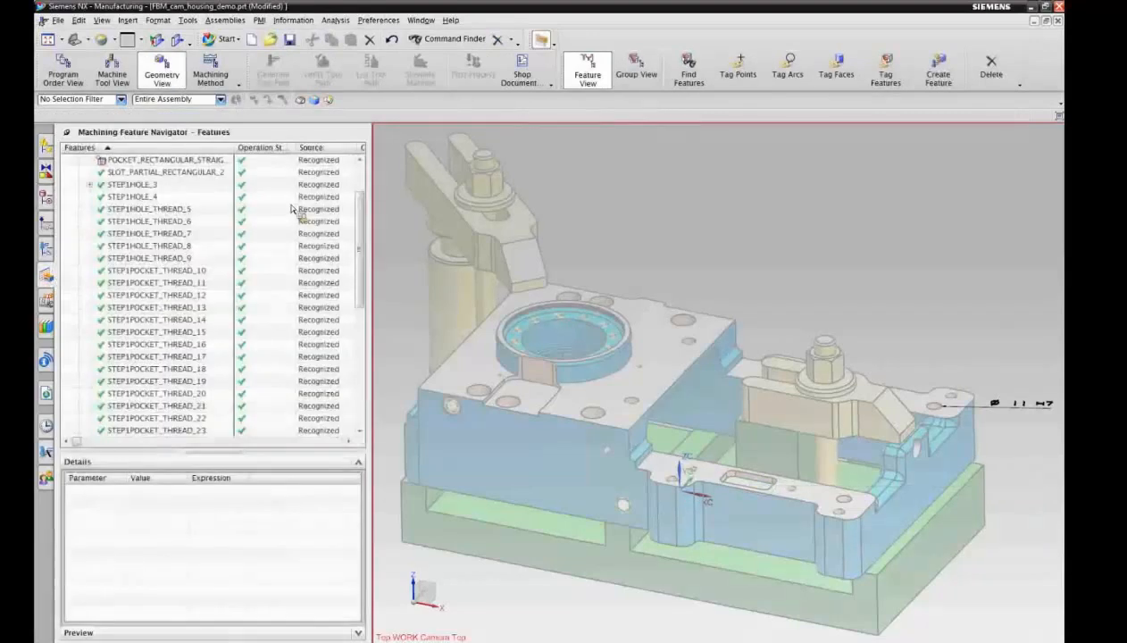
left_click_drag(361, 215, 361, 186)
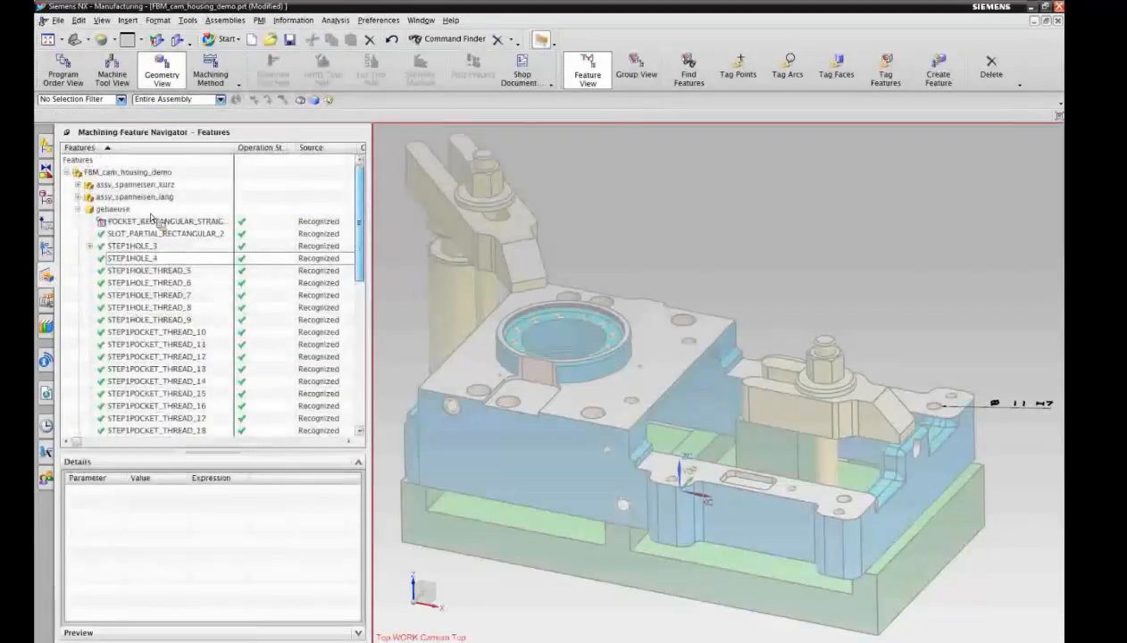
left_click(204, 453)
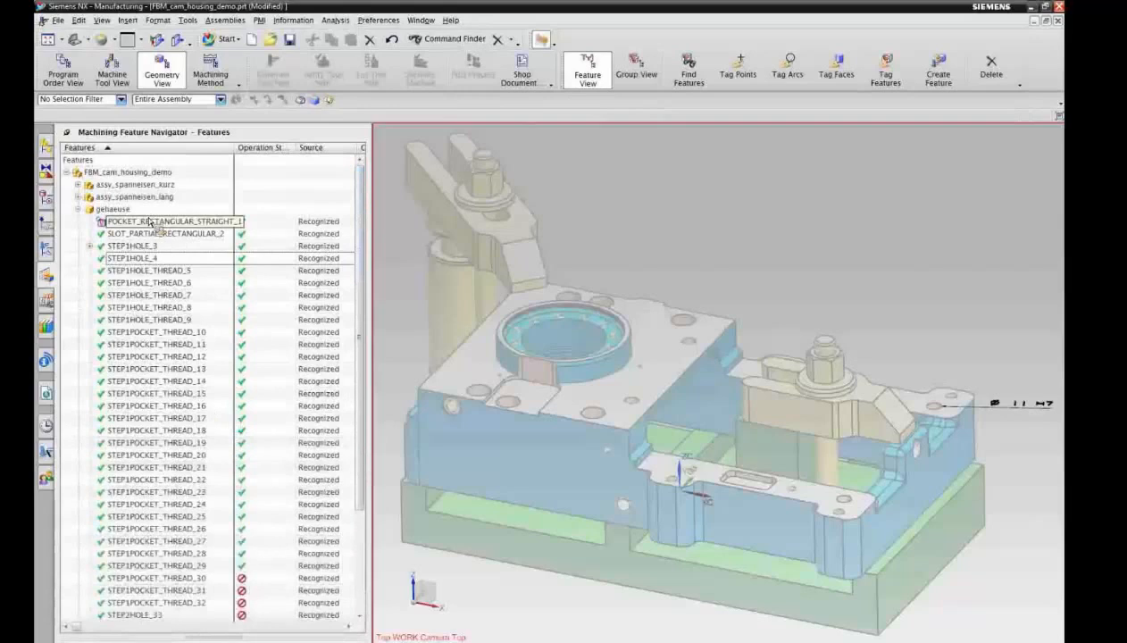
left_click(153, 224)
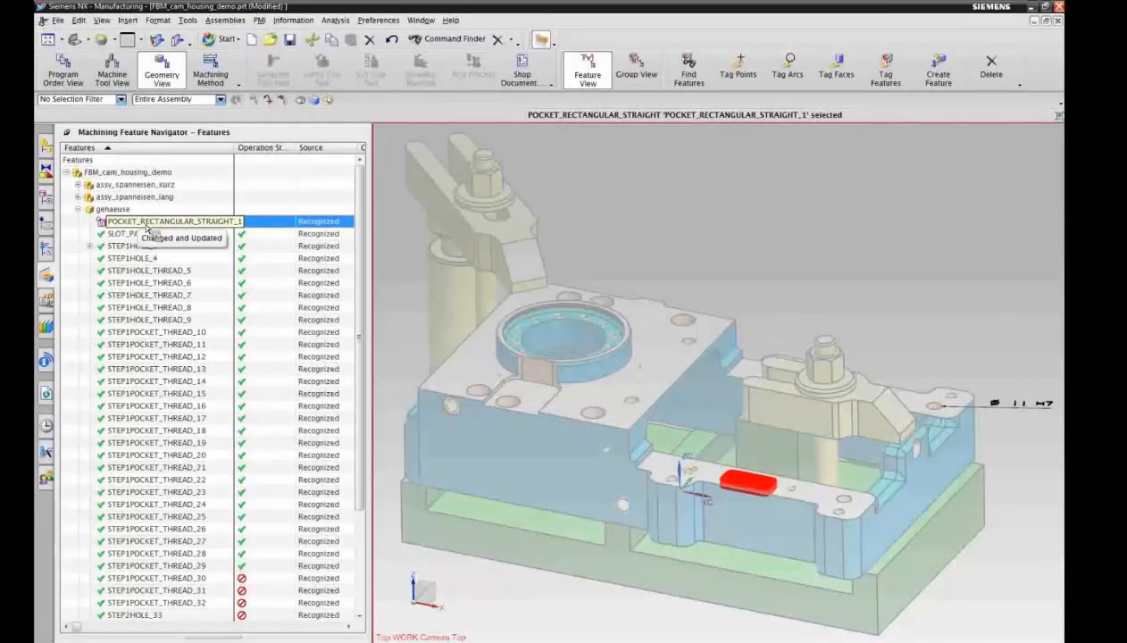
right_click(148, 229)
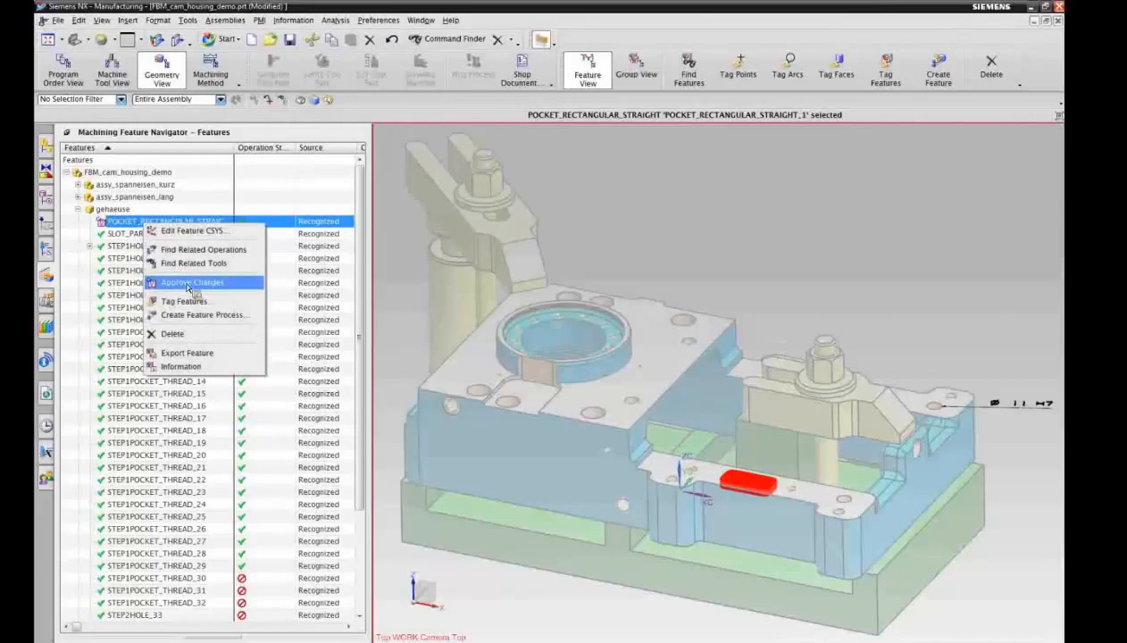
left_click(189, 283)
- Find the operations related to POCKET_RECTANGULAR_STRAIGHT_1 and delete the POCKET_RECTANGULAR_STRAIGHT group that contains them
right_click(153, 229)
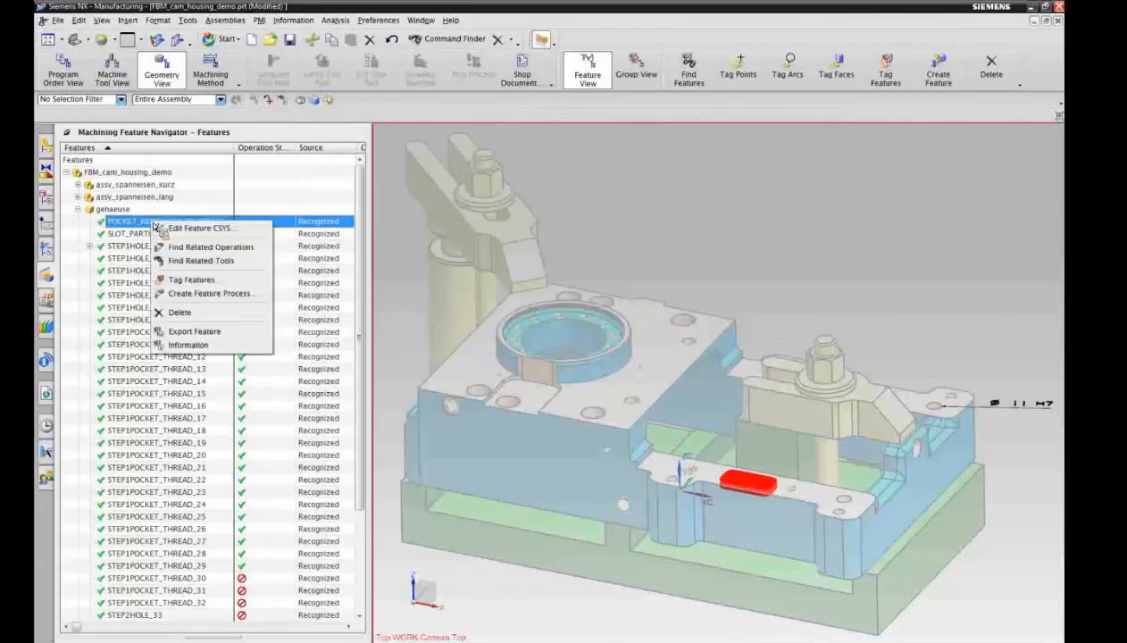
left_click(200, 249)
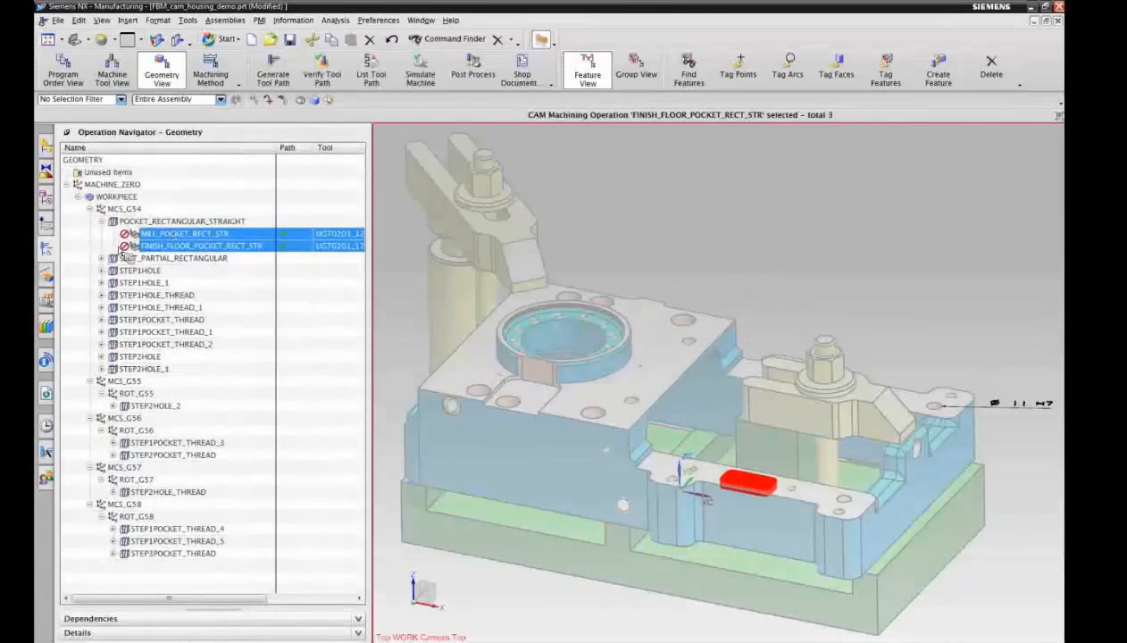
left_click(90, 240)
left_click(174, 234)
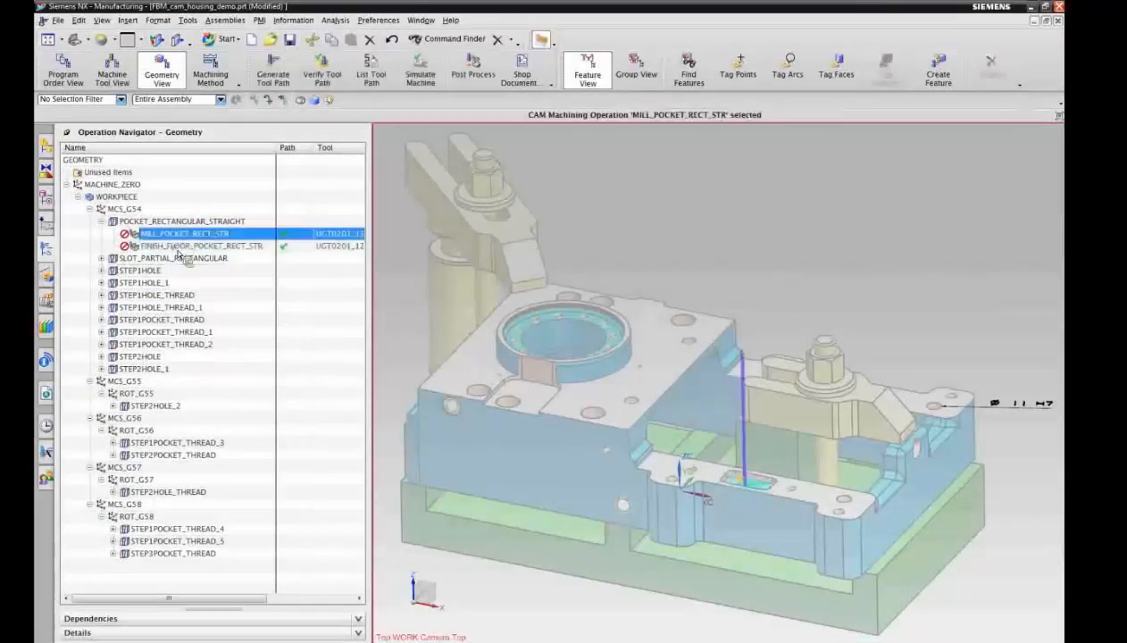
left_click(178, 249)
right_click(173, 223)
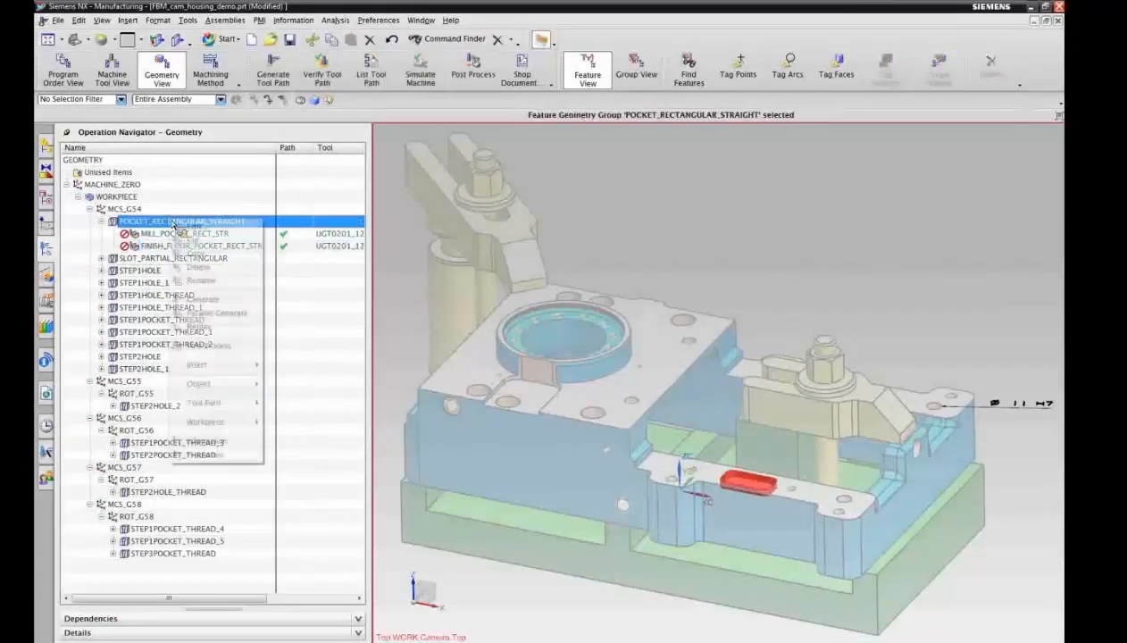
left_click(198, 266)
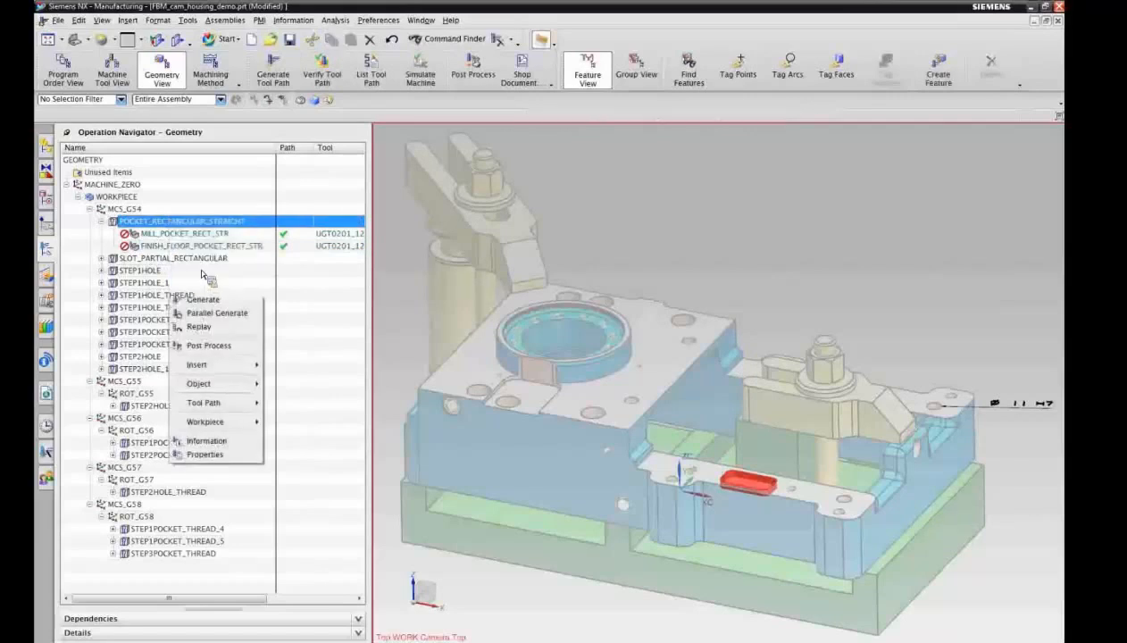
- Create a rule-based feature process for POCKET_RECTANGULAR_STRAIGHT_1 using the MillDrill knowledge library and automatic geometry location, and close the resulting report
left_click(46, 276)
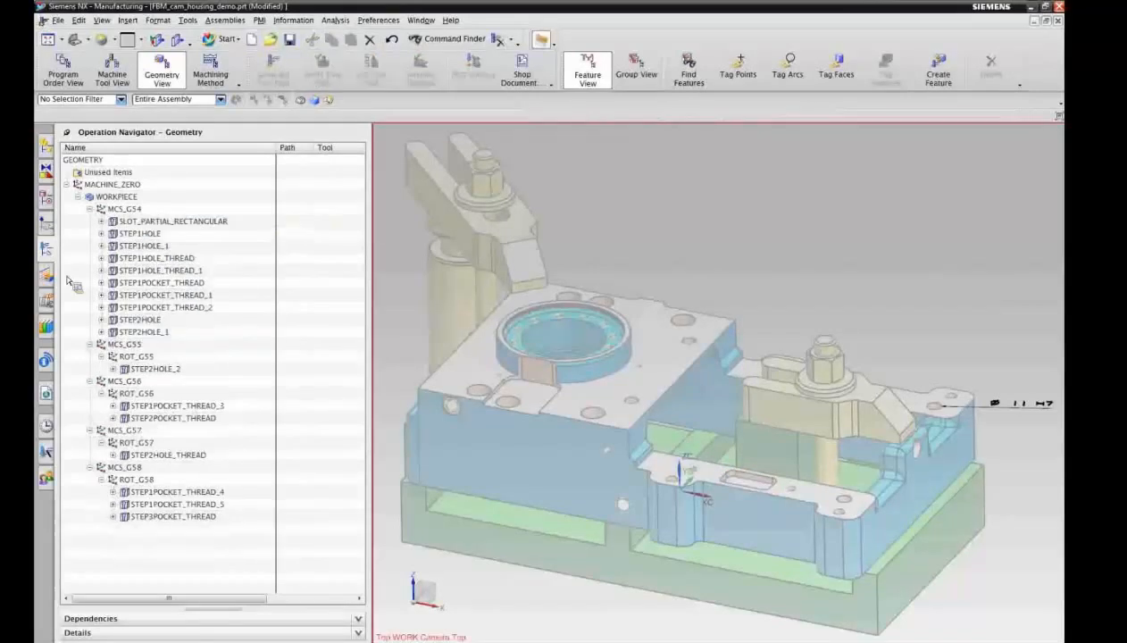
left_click(144, 222)
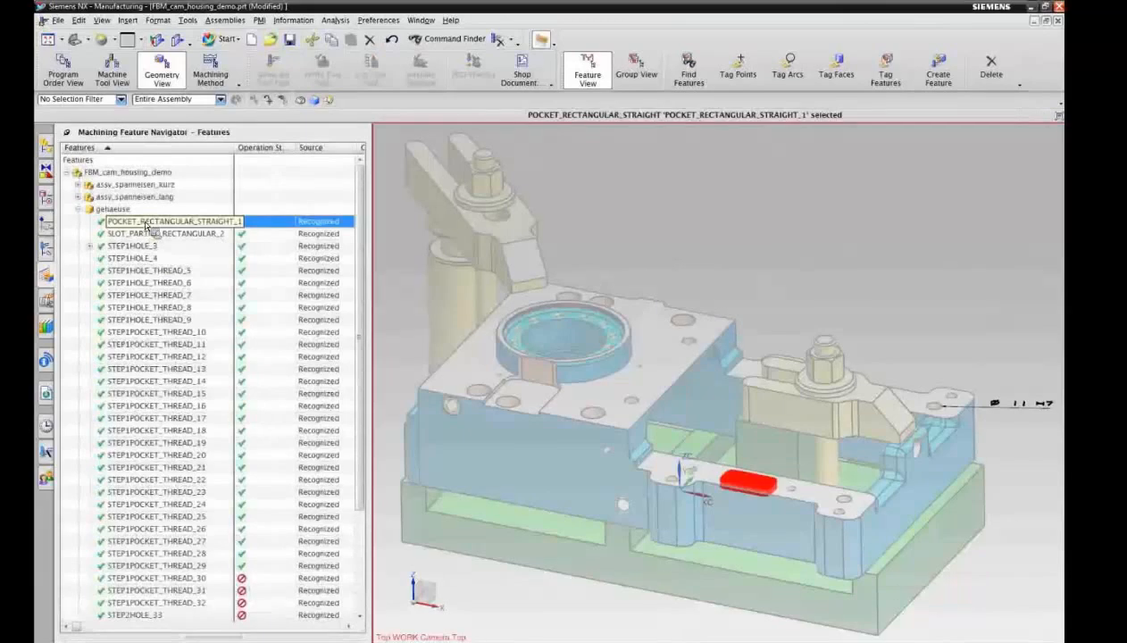
right_click(145, 222)
left_click(187, 264)
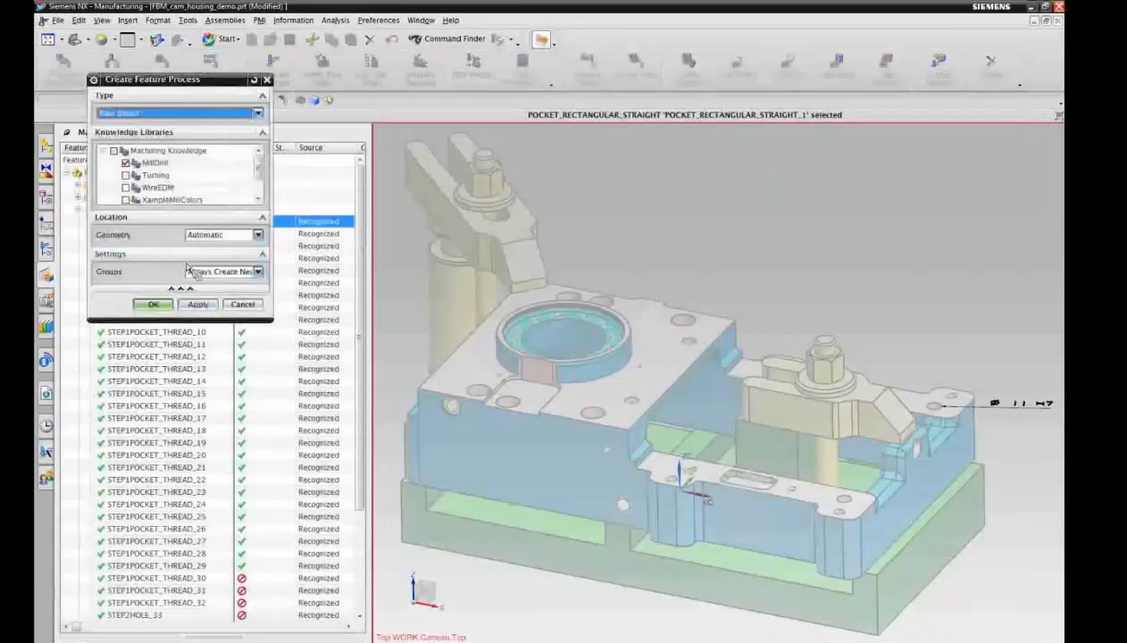
left_click(159, 305)
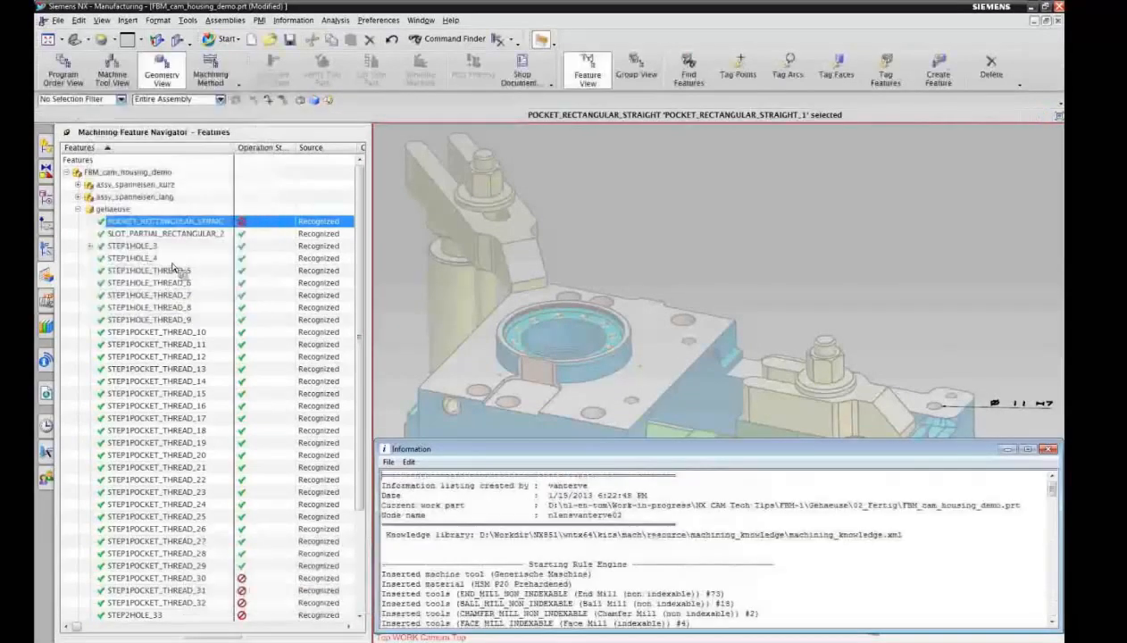
left_click(387, 462)
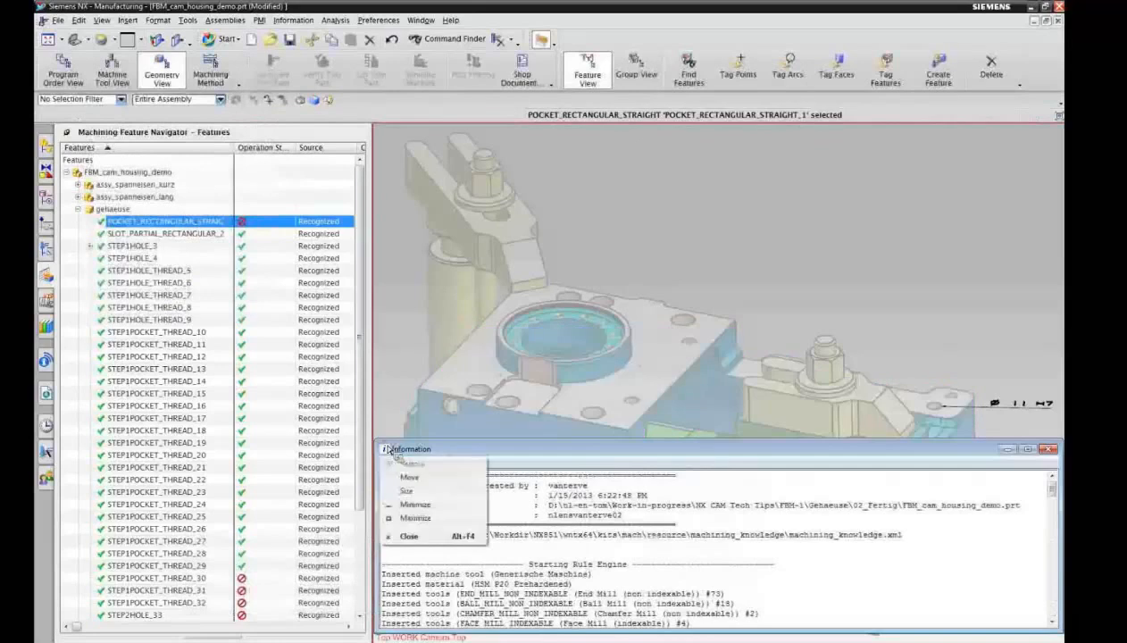
left_click(407, 533)
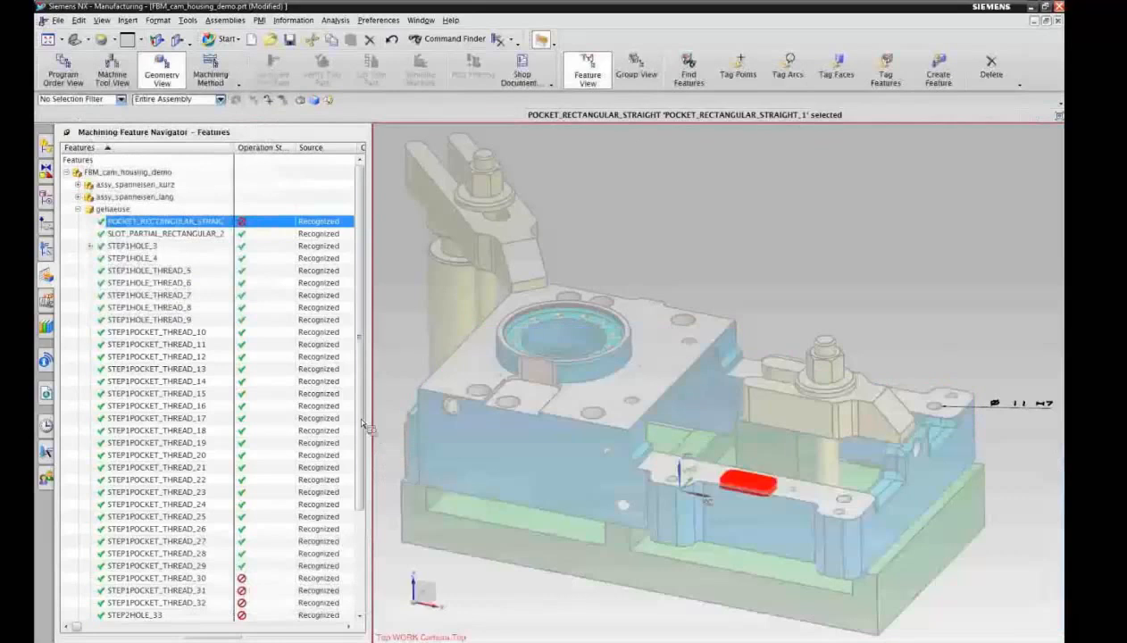
- Find the new operations related to POCKET_RECTANGULAR_STRAIGHT_1 and highlight their geometry group on the model
right_click(161, 225)
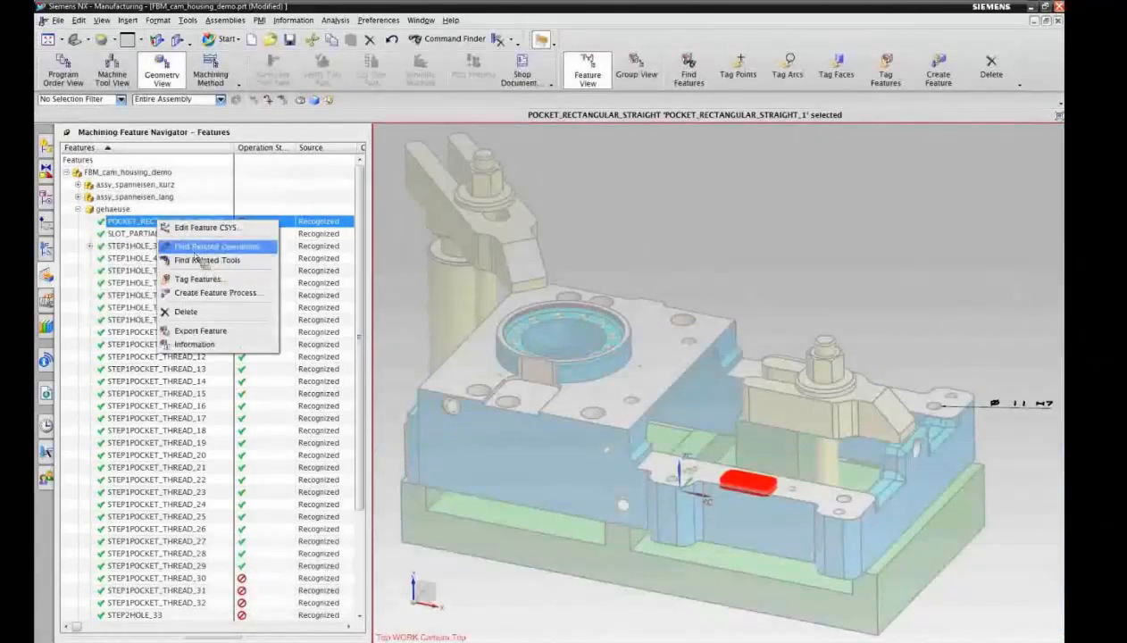
left_click(192, 247)
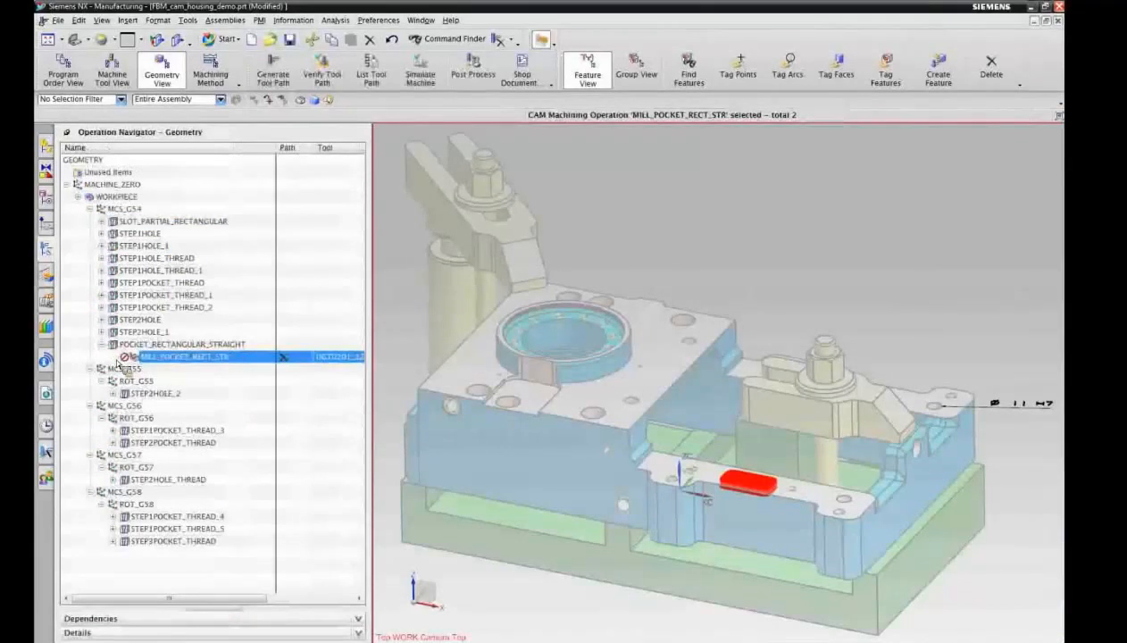
left_click(174, 345)
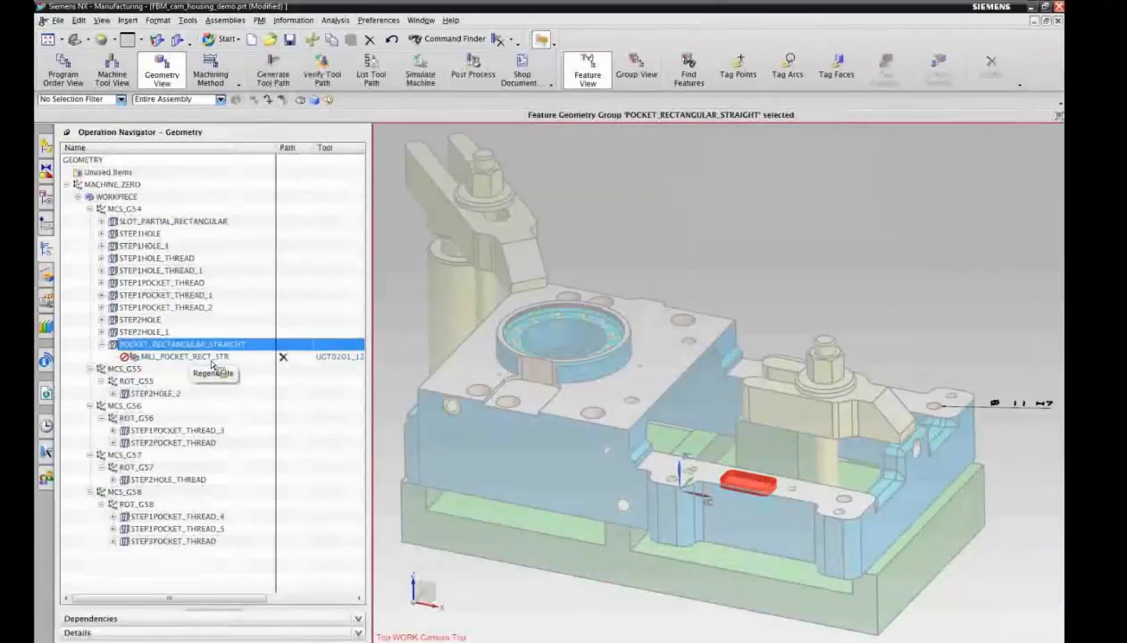
- Generate the tool path of the MILL_POCKET_RECT_STR operation and accept the generated path
right_click(212, 359)
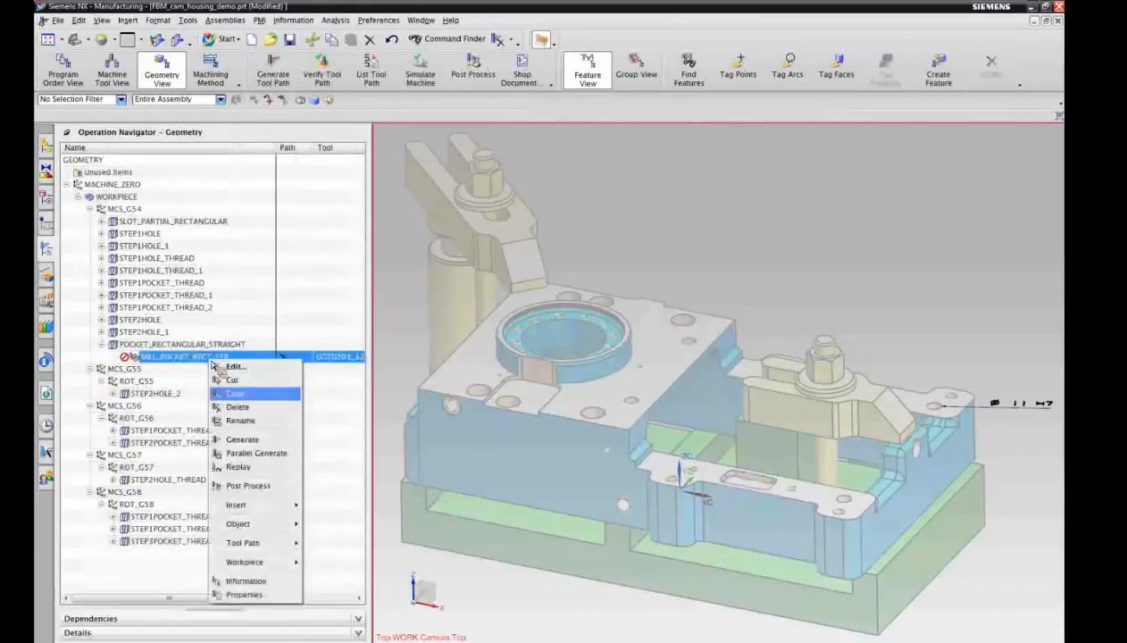
left_click(259, 439)
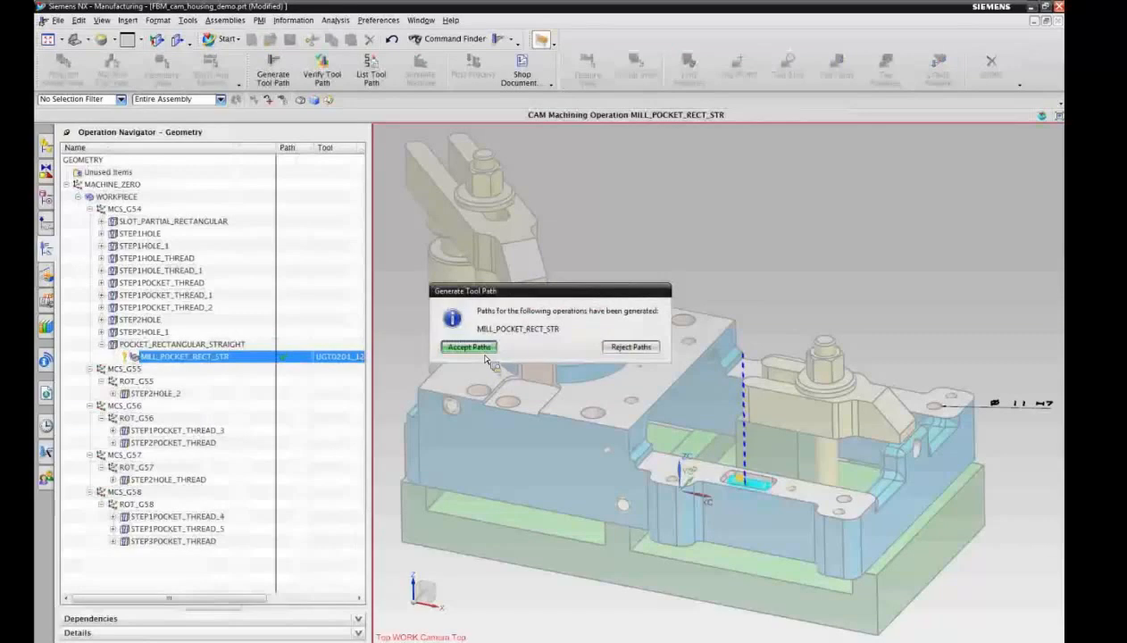
left_click(474, 347)
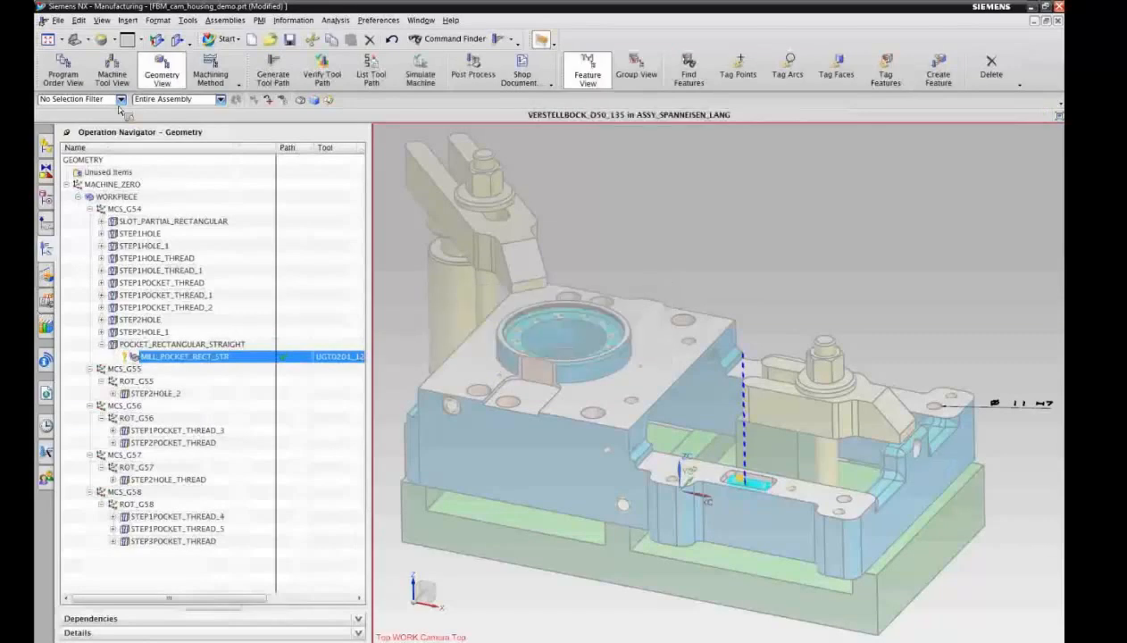
- Review the fully expanded program order of the operations and the list of tools they use
left_click(65, 75)
right_click(156, 165)
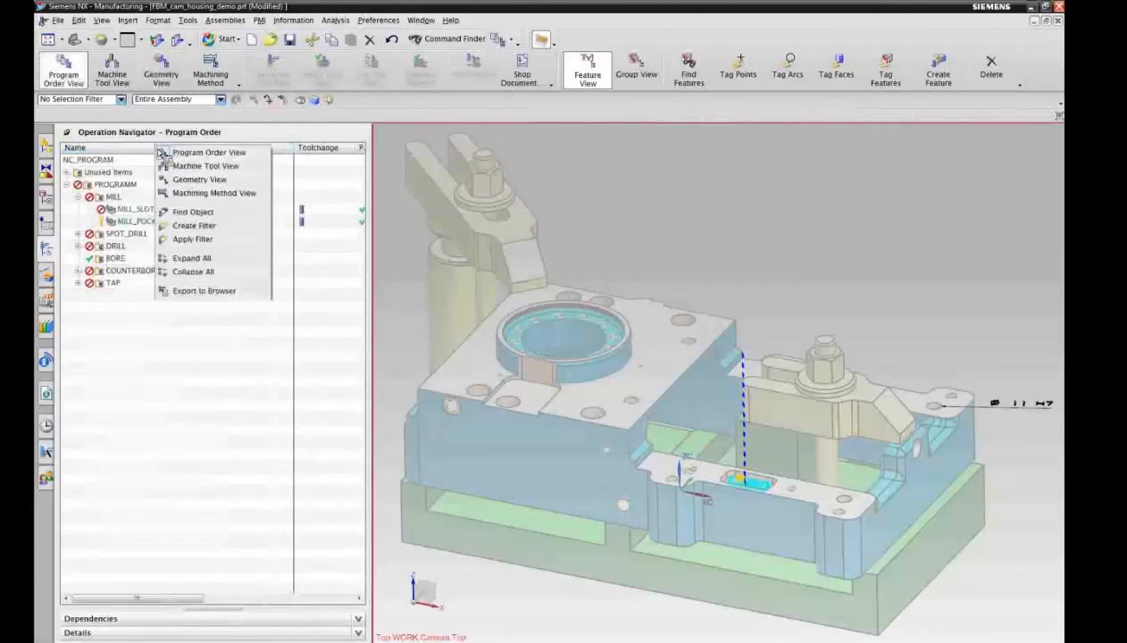
left_click(191, 258)
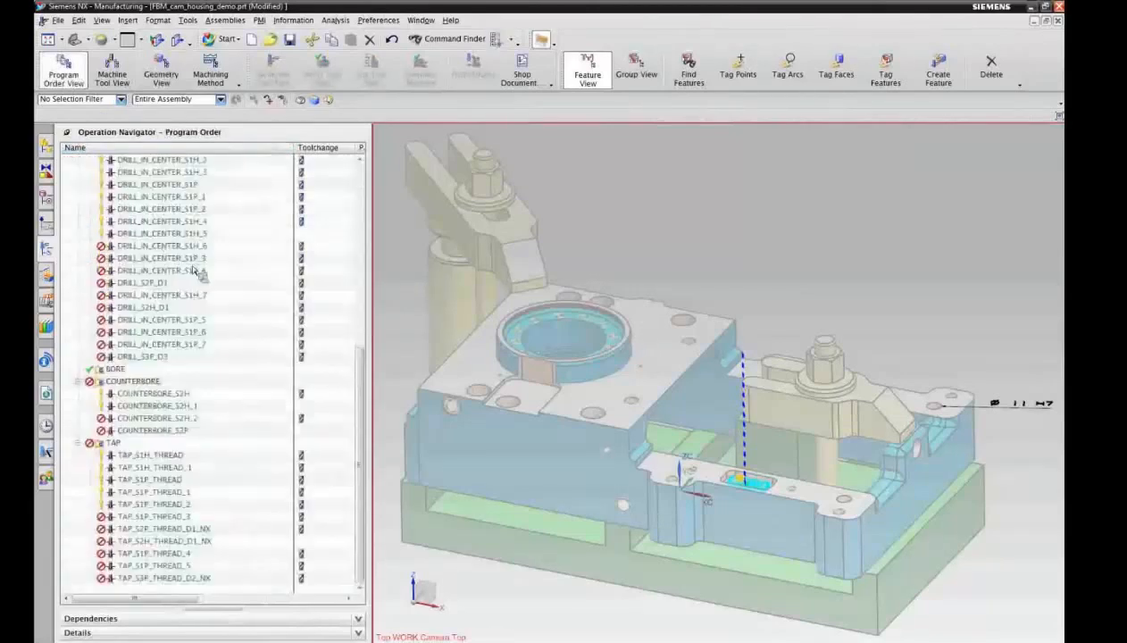
left_click_drag(357, 420, 268, 143)
left_click(103, 75)
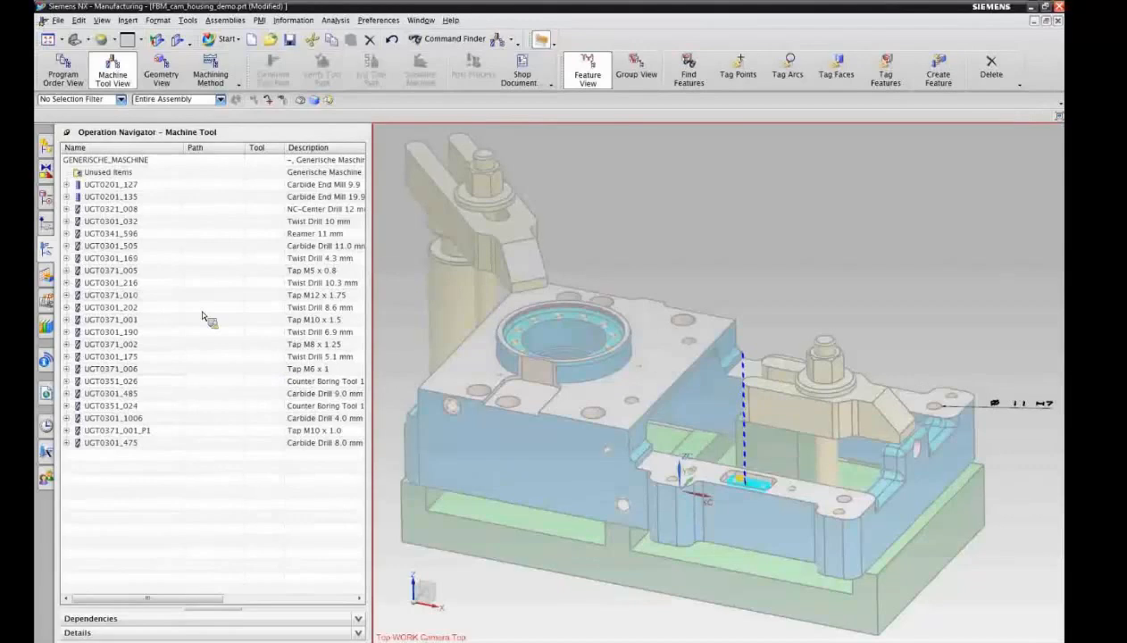
- Turn off the see-through display of the assembly and open the recently used part FBM_WEDM_sample.prt
left_click(544, 41)
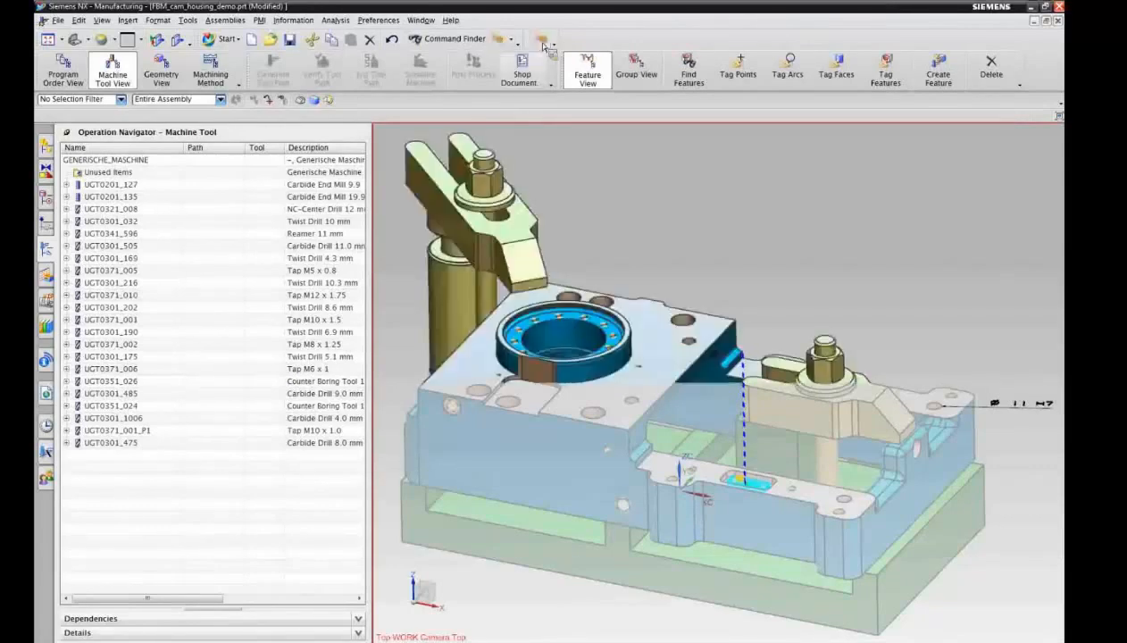
left_click(52, 302)
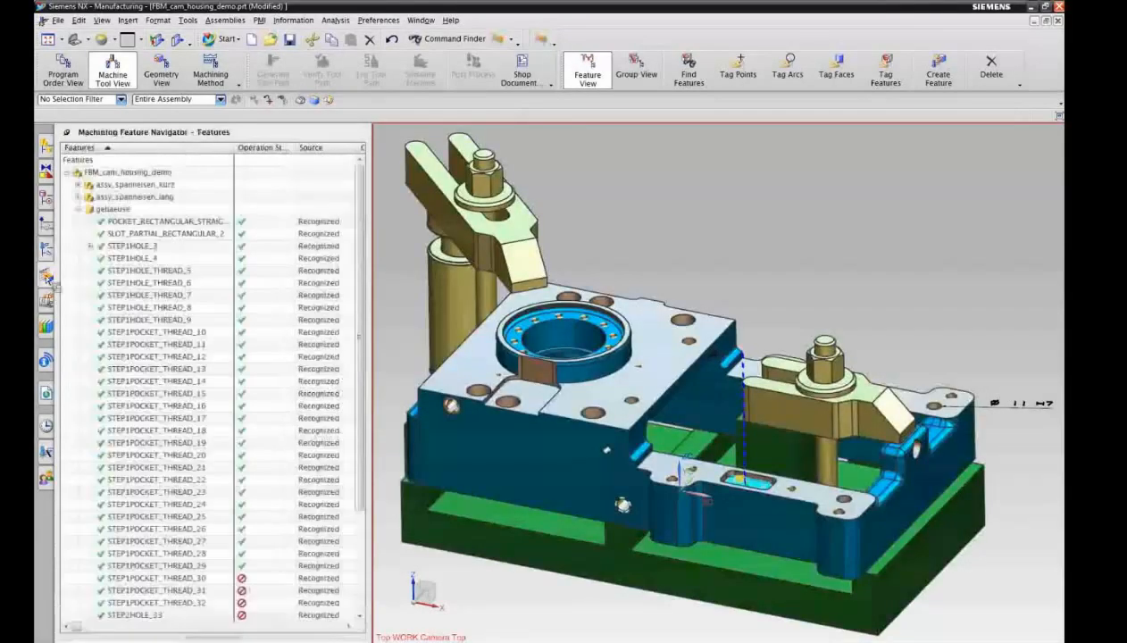
left_click(46, 426)
left_click(217, 317)
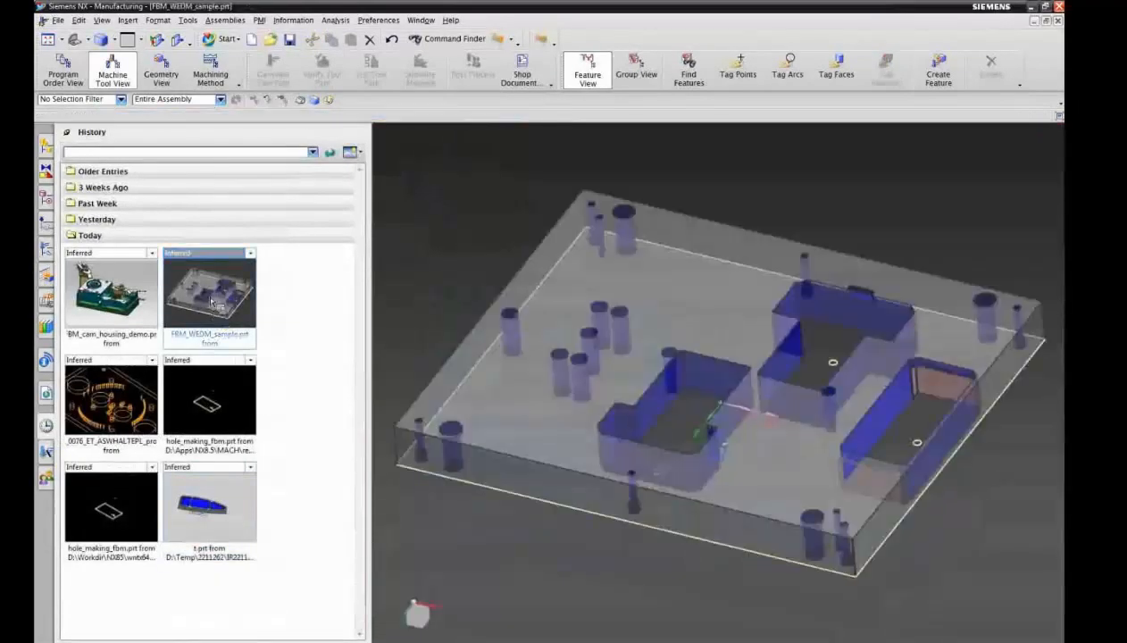
- Examine the sample part's existing machining setup by its program order, tools and geometry groups
left_click(46, 251)
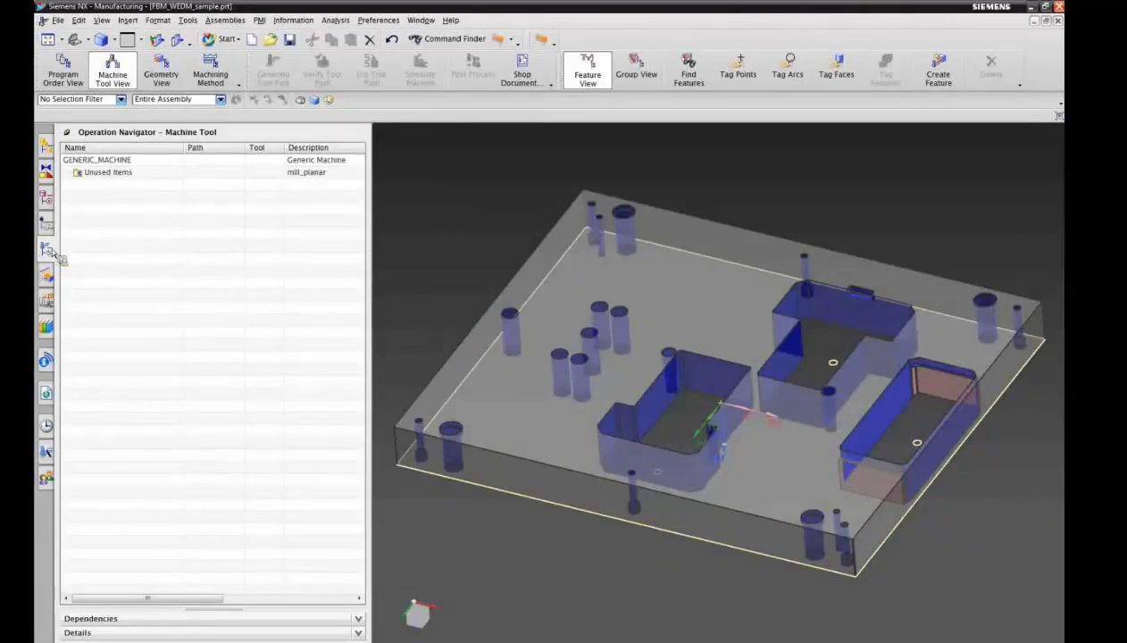
left_click(161, 72)
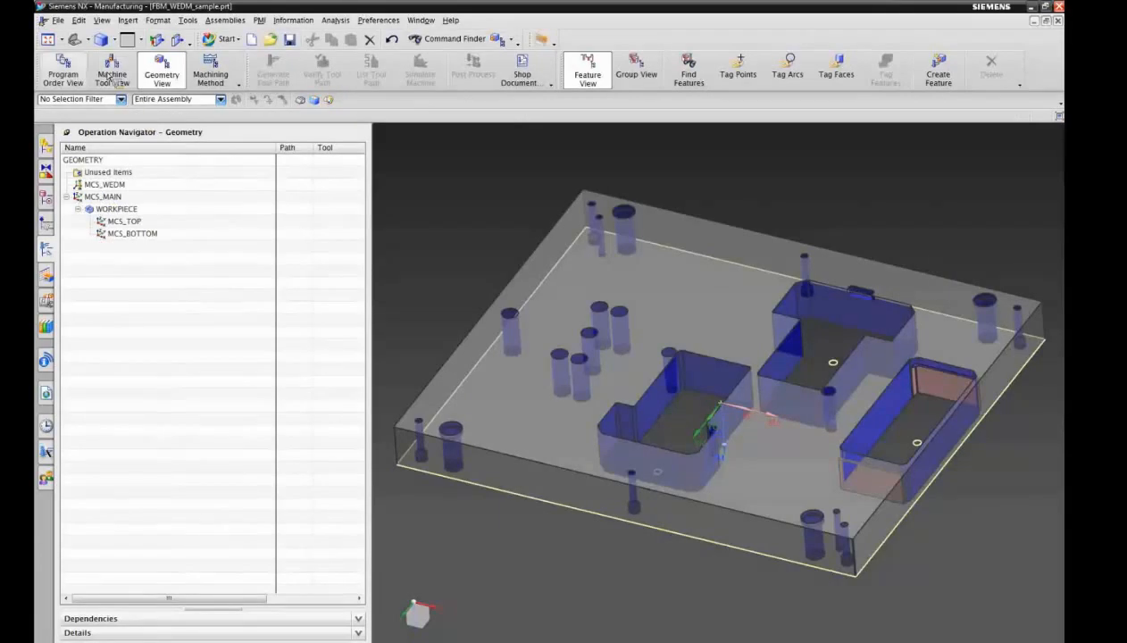
left_click(82, 77)
left_click(112, 75)
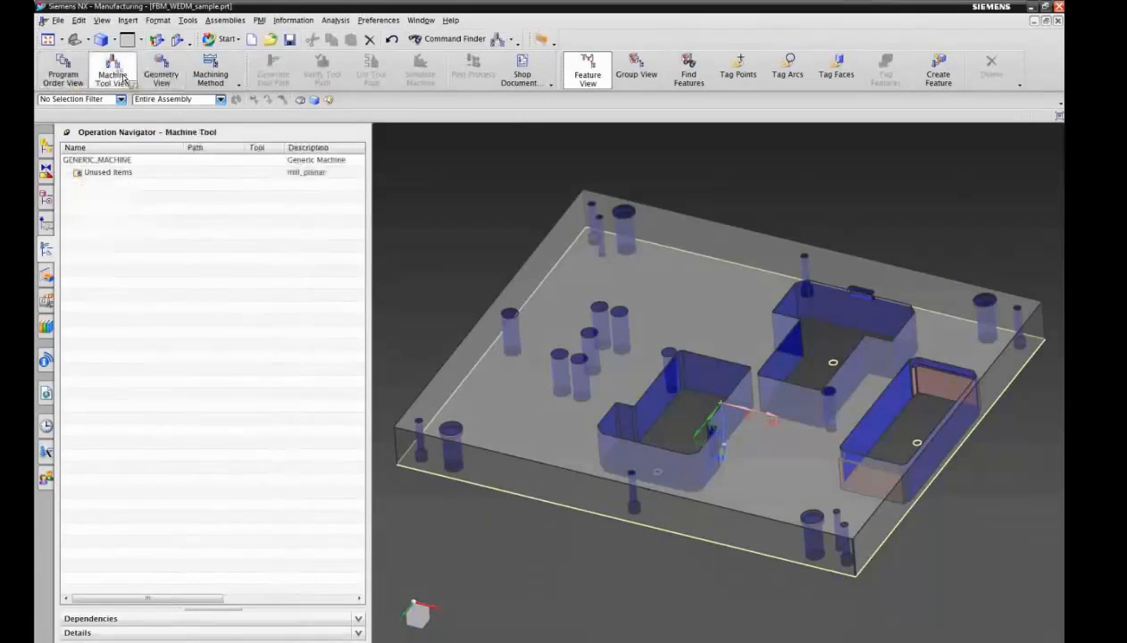
left_click(162, 75)
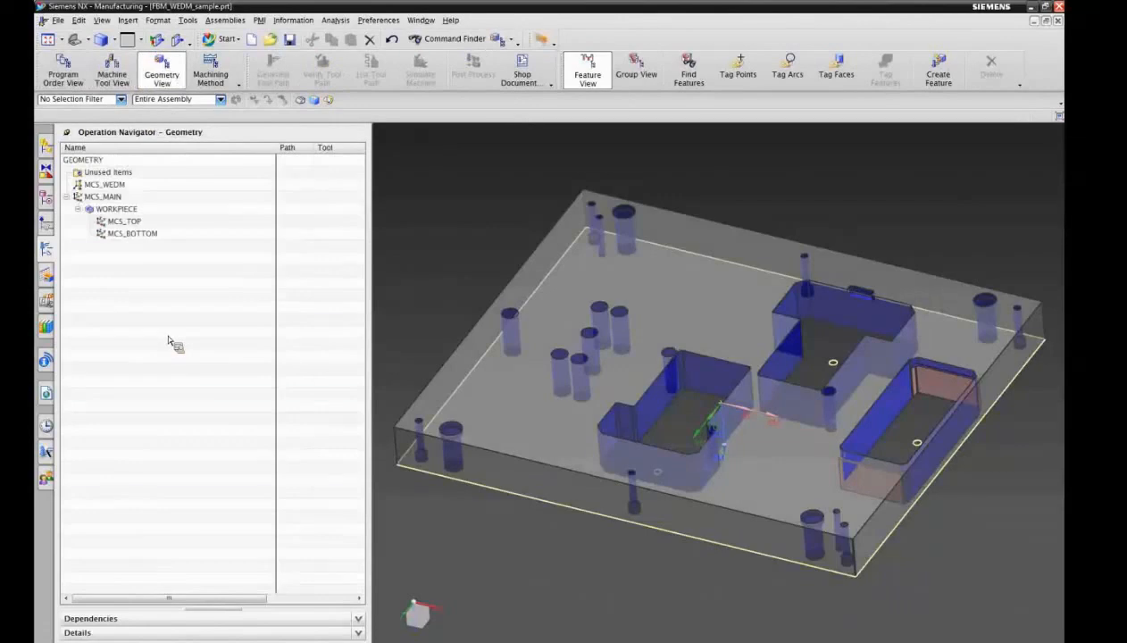
- Recognize the WEDM free-shaped straight features on the workpiece using parametric recognition and accept the found features
left_click(46, 275)
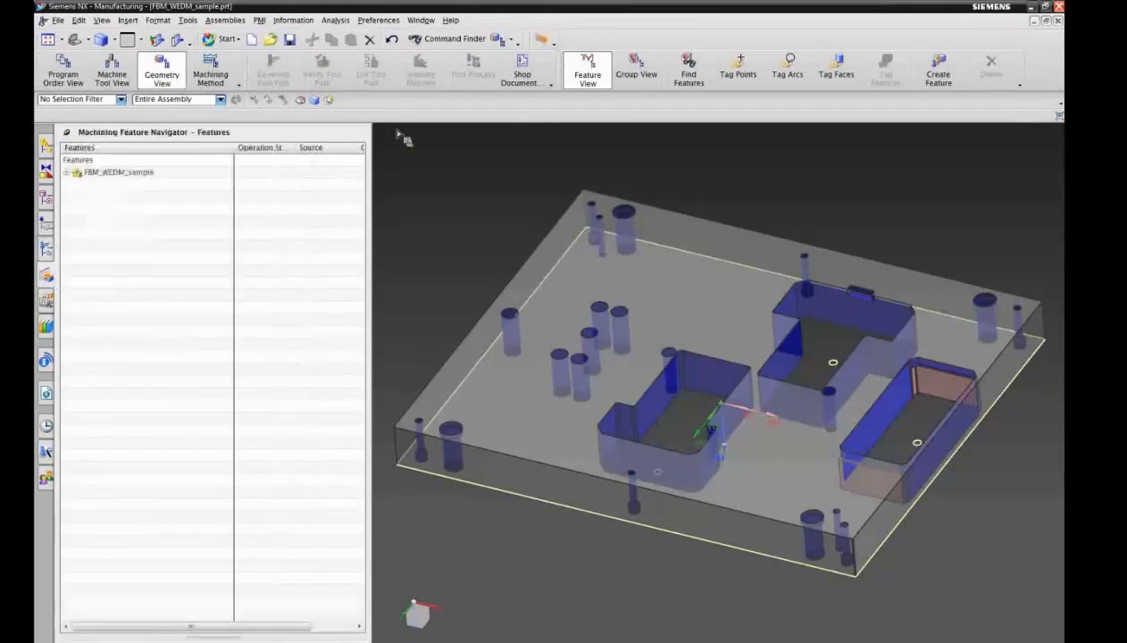
left_click(689, 71)
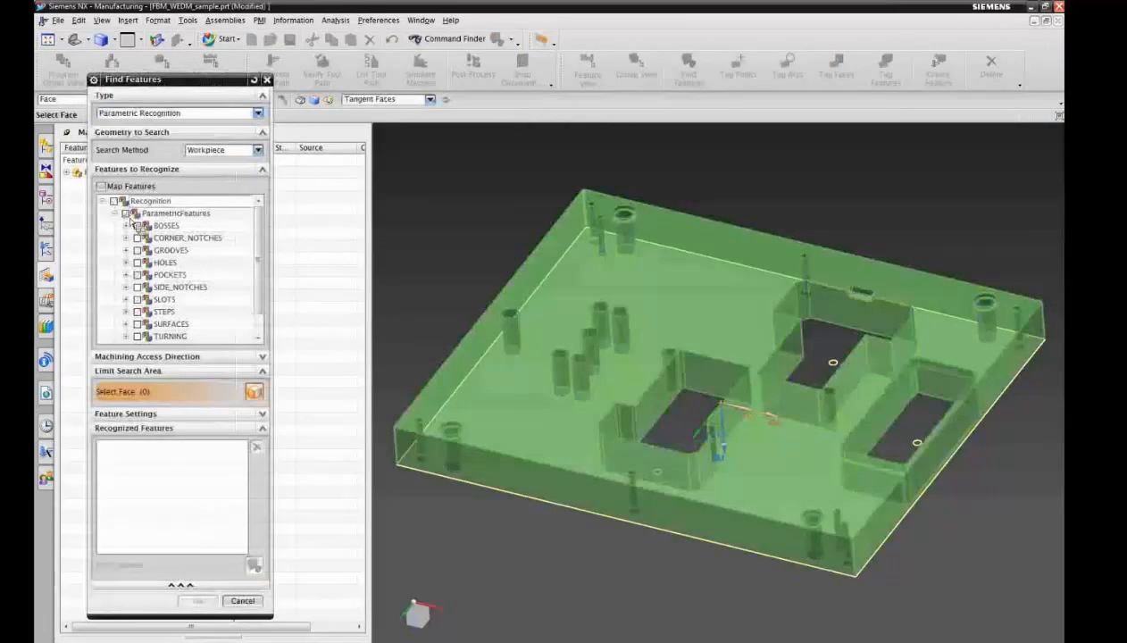
left_click(114, 214)
left_click(114, 214)
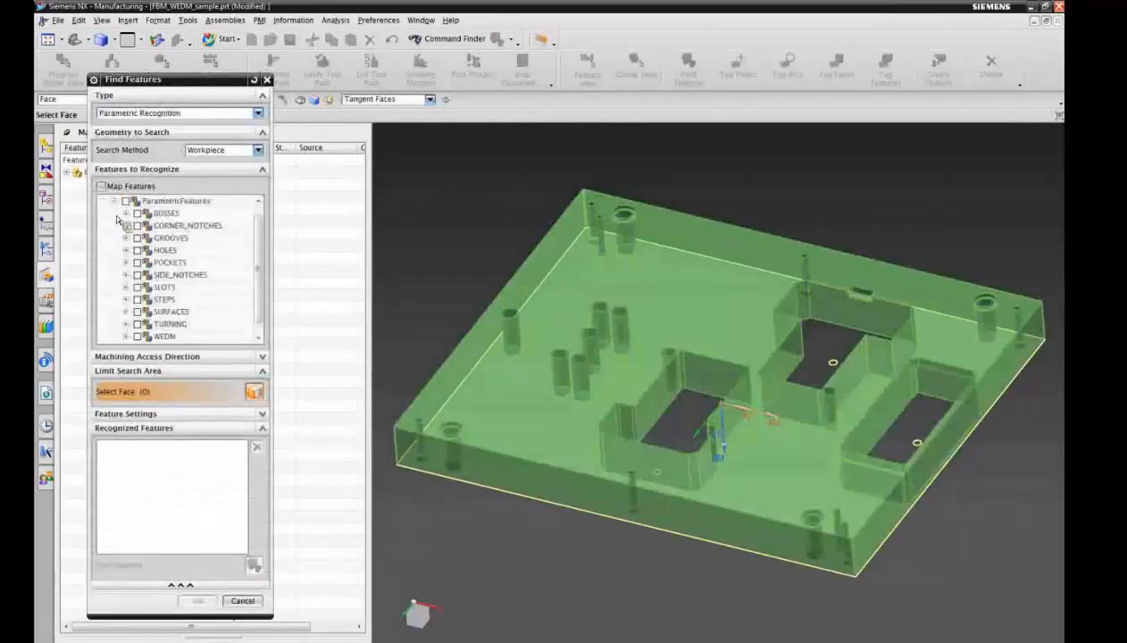
left_click(125, 337)
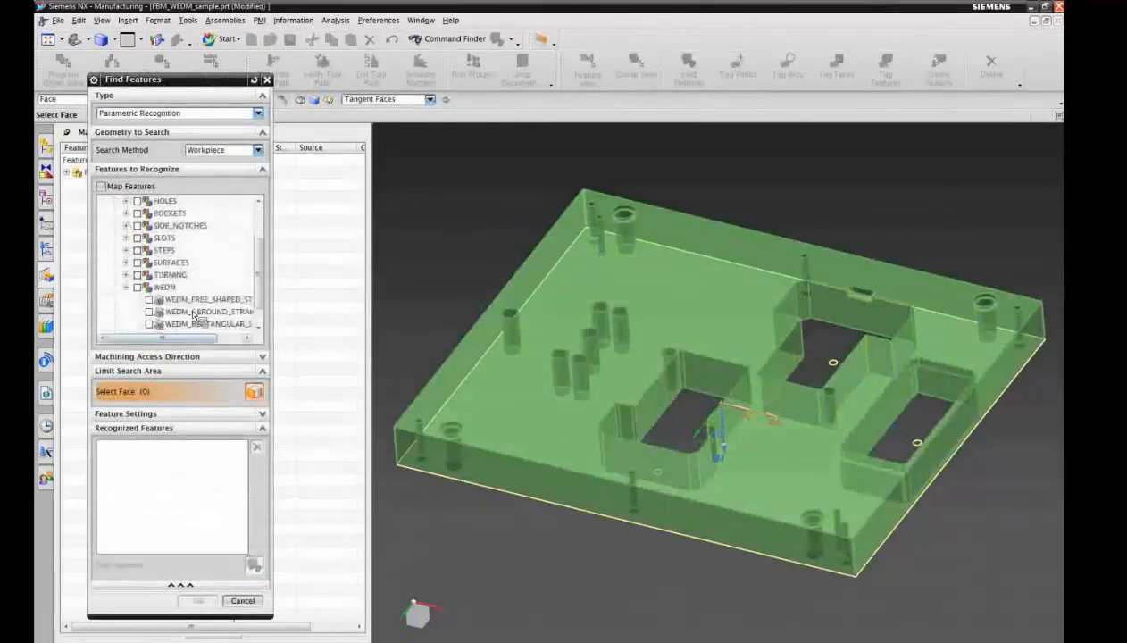
scroll(258, 282, "down", 1)
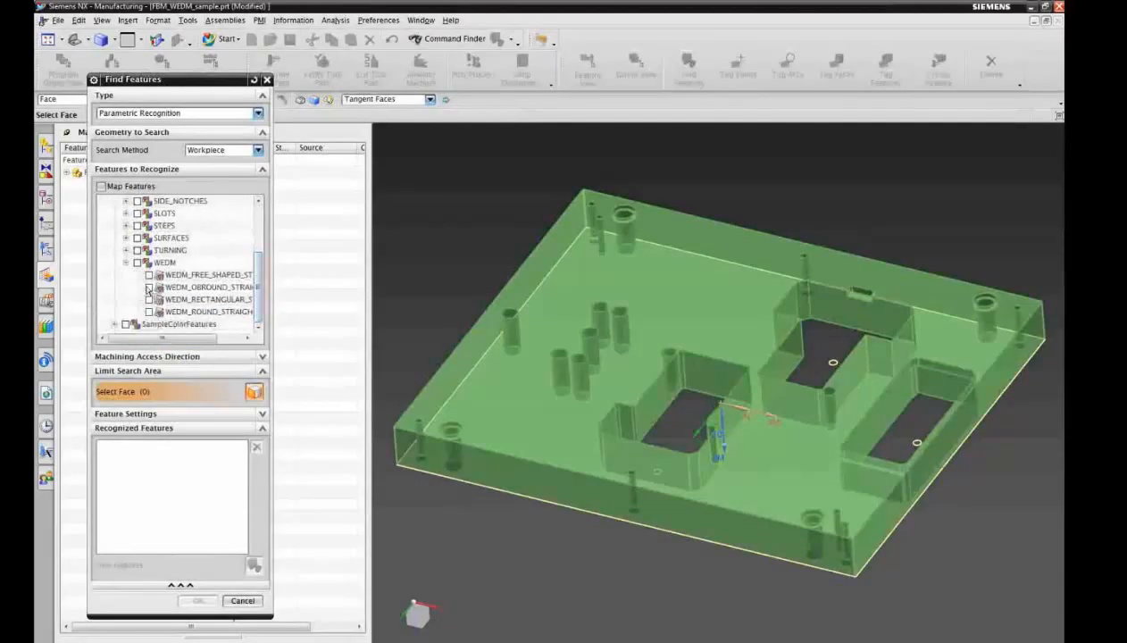
left_click(149, 275)
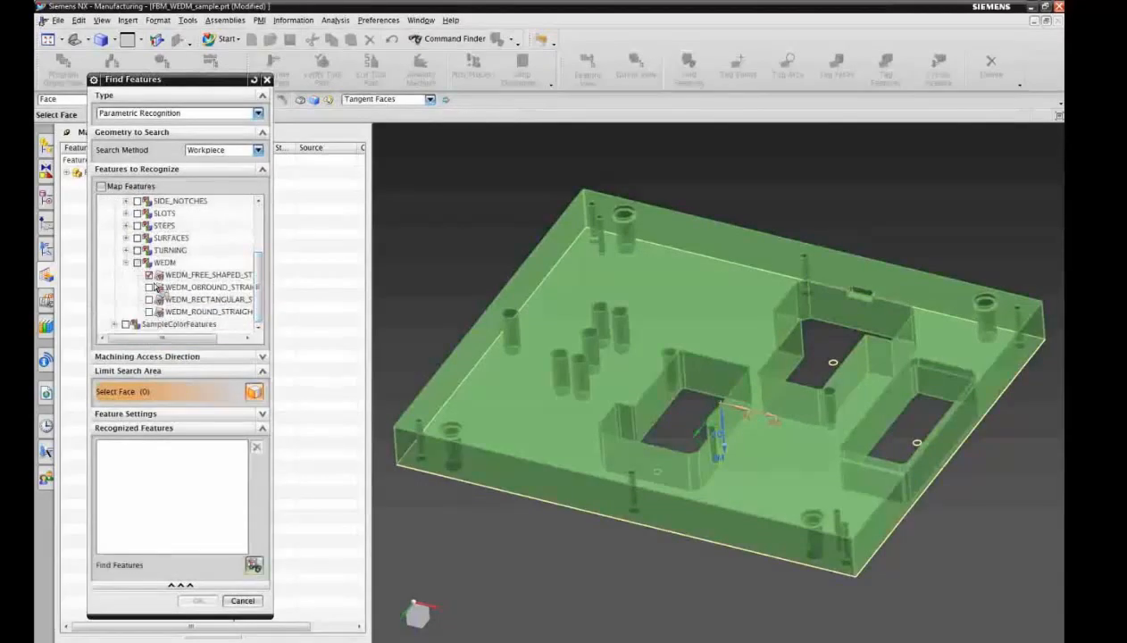
left_click(255, 567)
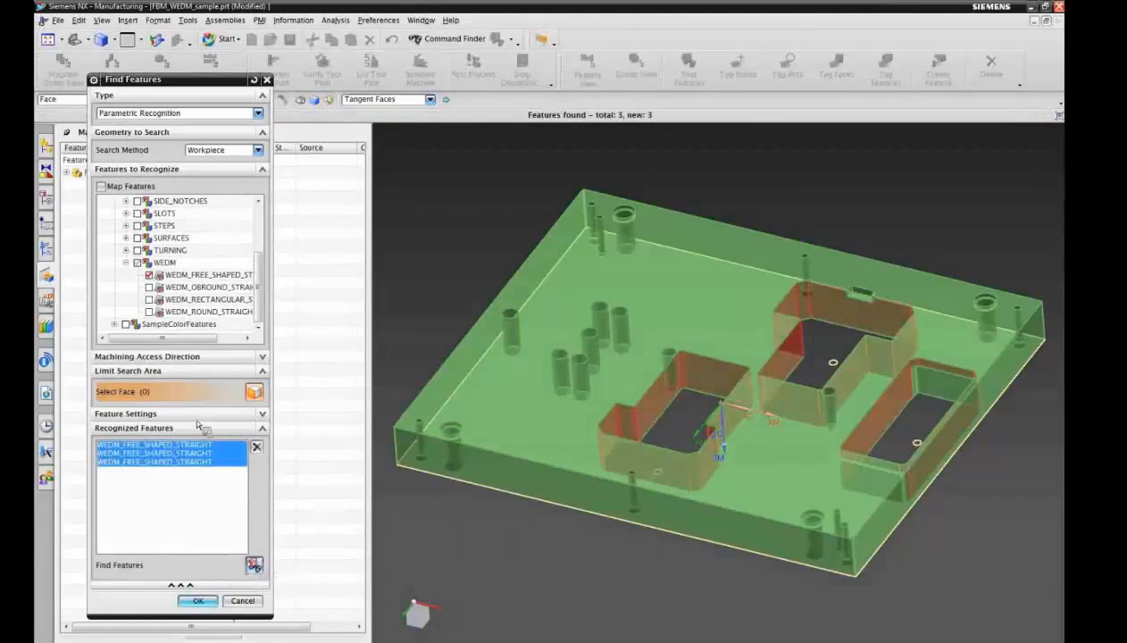
left_click(197, 600)
right_click(191, 151)
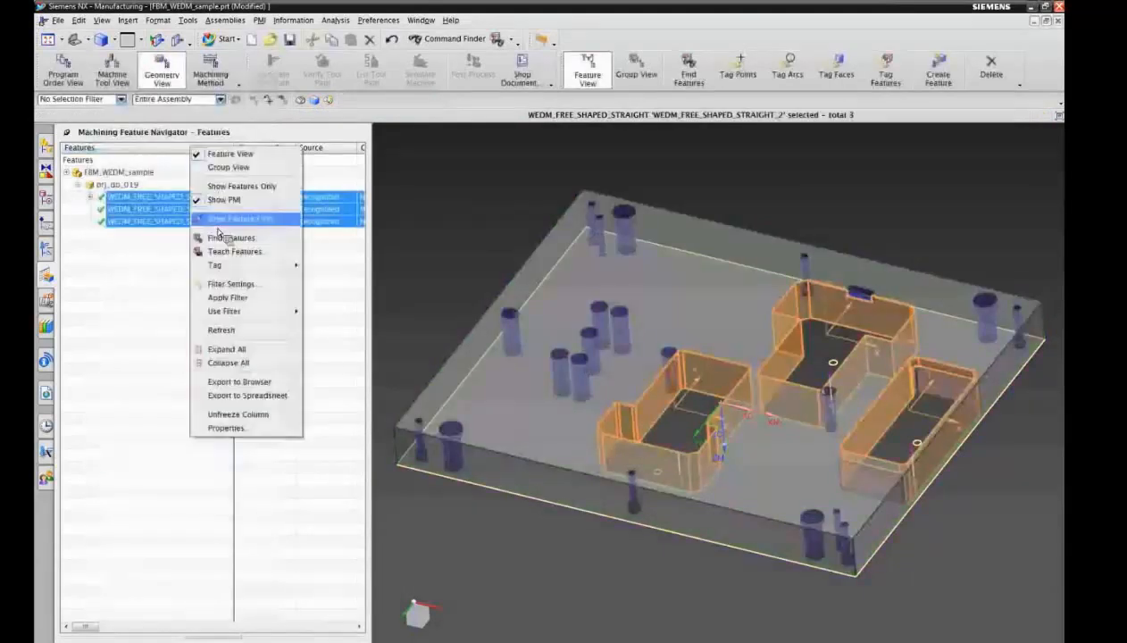
left_click(224, 236)
left_click(190, 275)
- Create a rule-based feature process for all three WEDM_FREE_SHAPED_STRAIGHT features using only the WireEDM knowledge library, and close the report
left_click(171, 196)
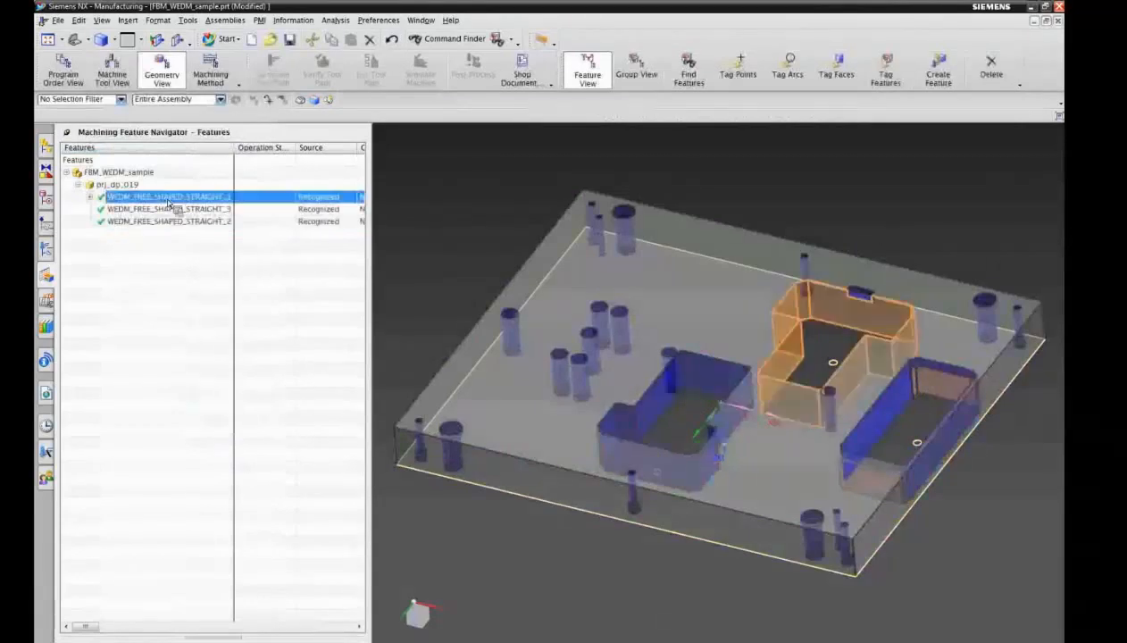
left_click(166, 222, "shift")
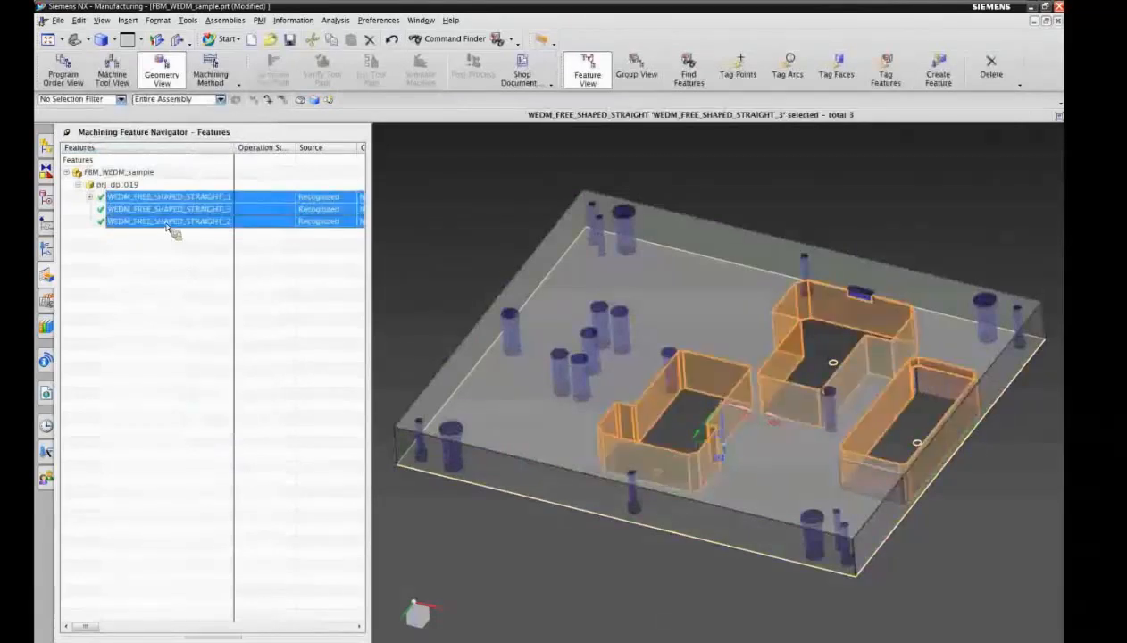
right_click(167, 225)
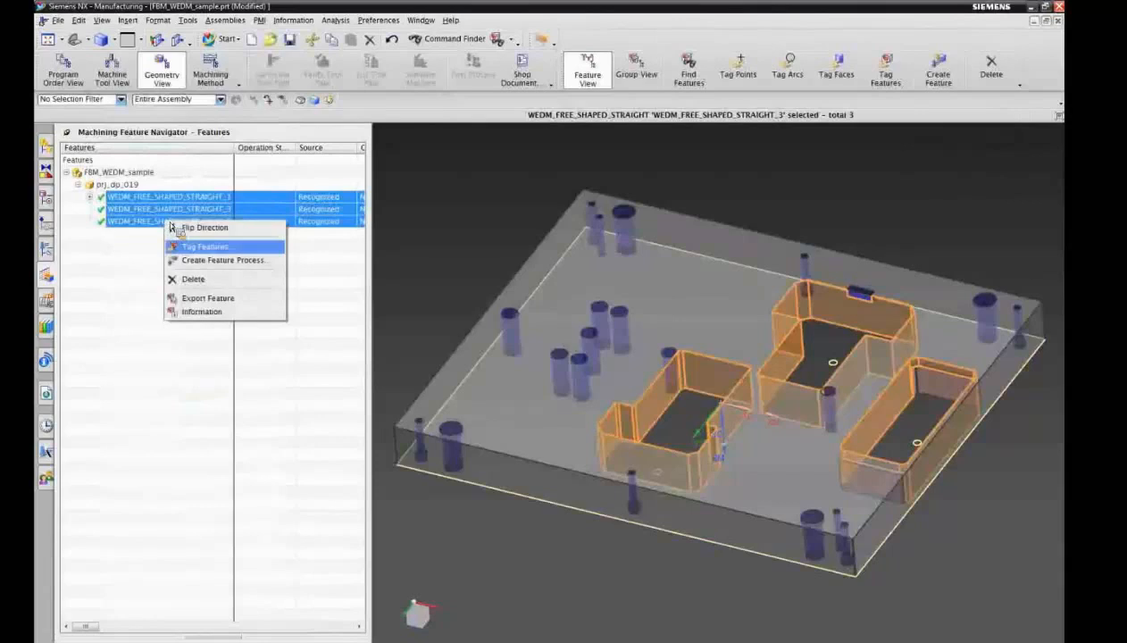
left_click(211, 260)
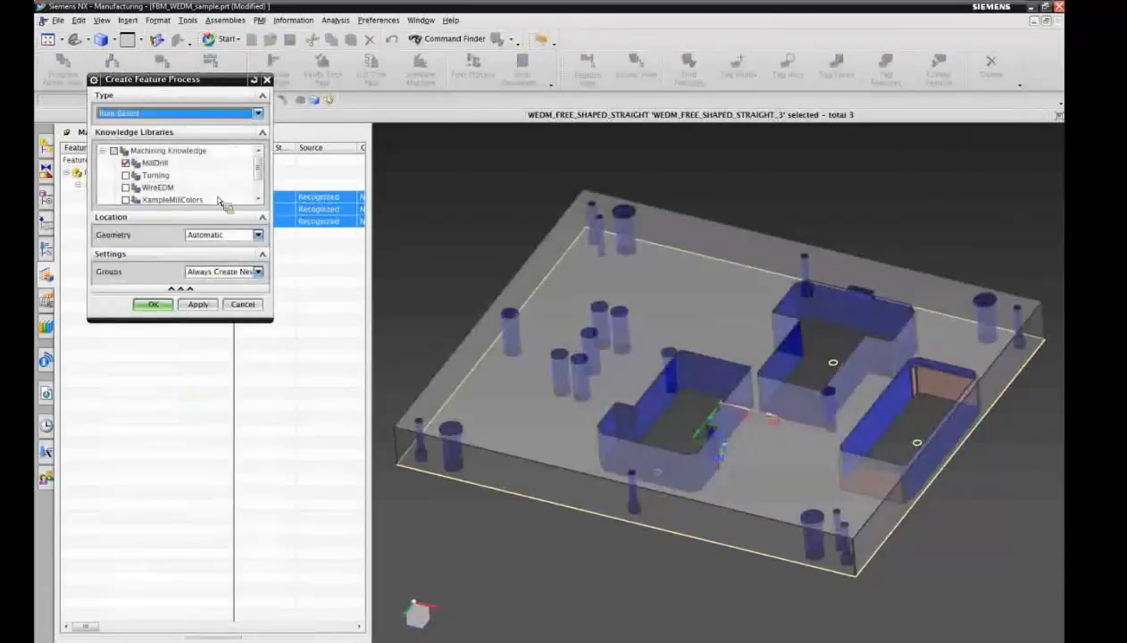
left_click(125, 164)
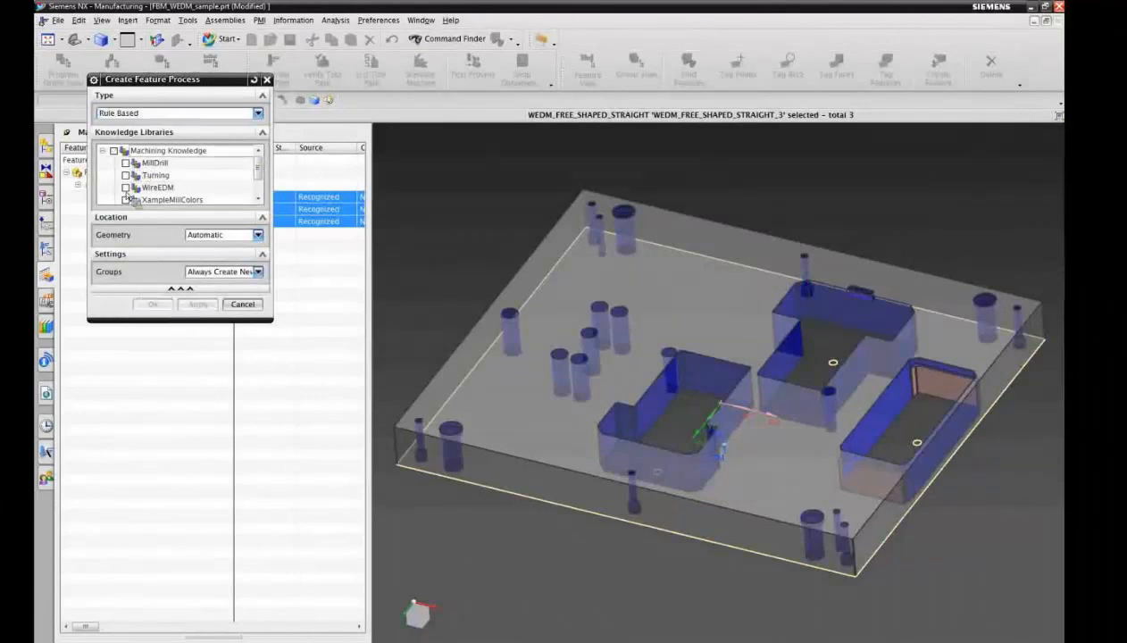
left_click(125, 188)
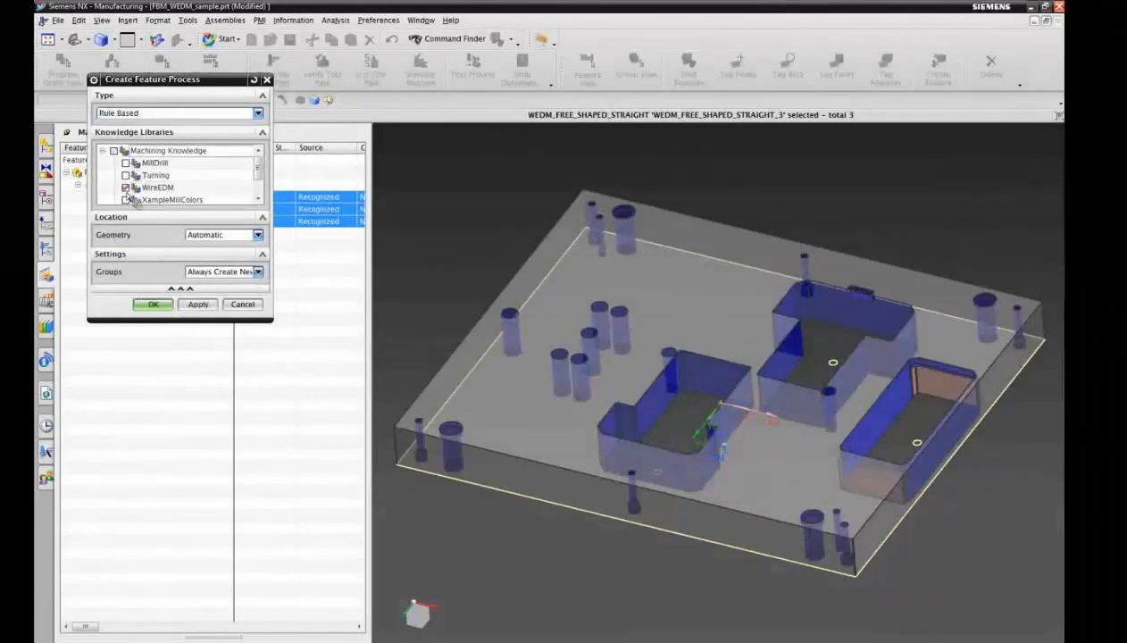
left_click(156, 305)
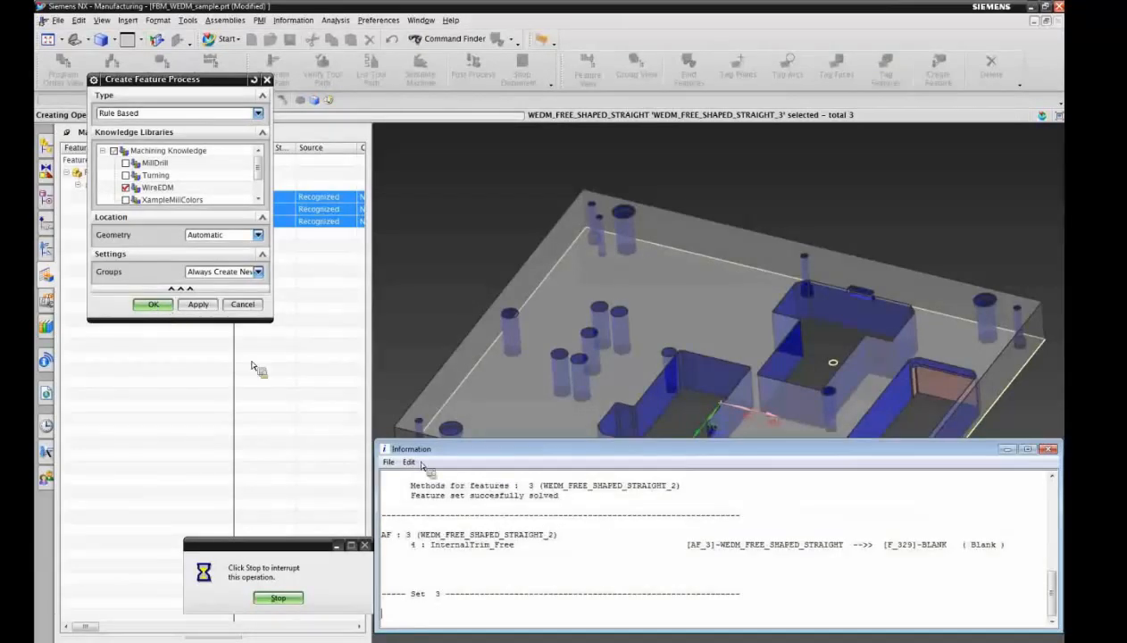
double_click(385, 449)
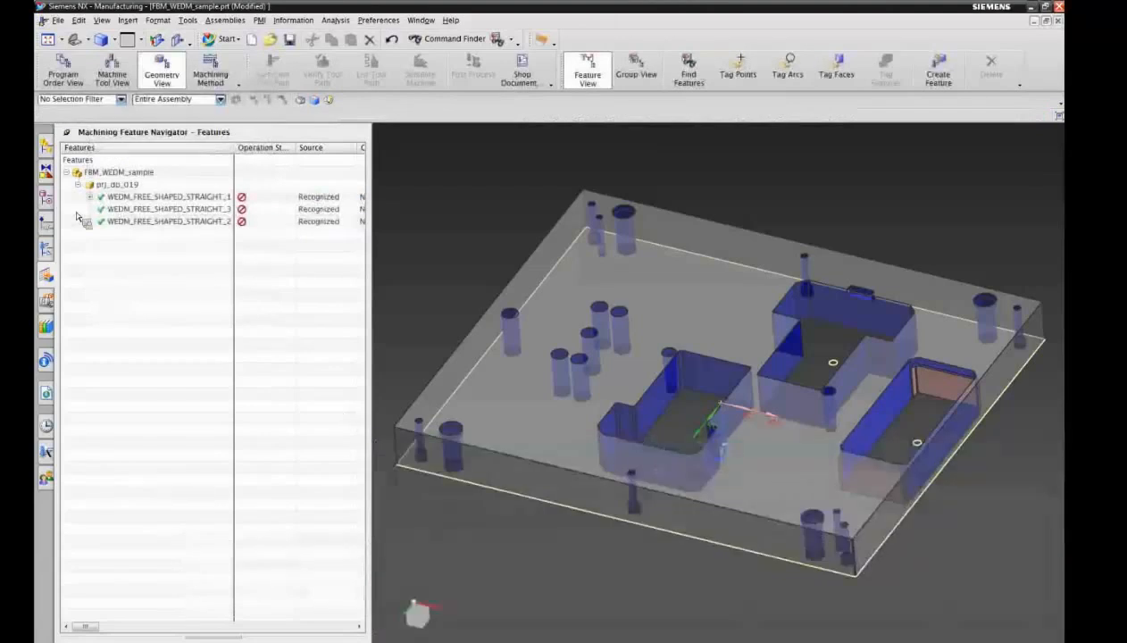
- Expand the generated operations by geometry, highlight each WEDM_FREE_SHAPED_STRAIGHT group on the model, and select WEDM_GEOM
left_click(48, 253)
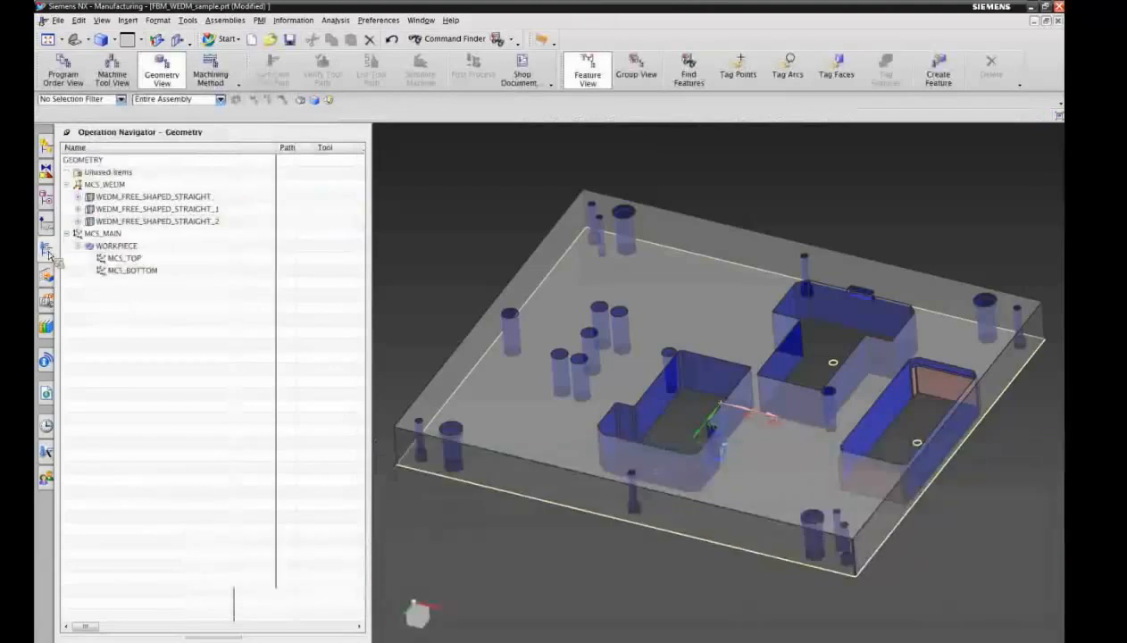
right_click(143, 152)
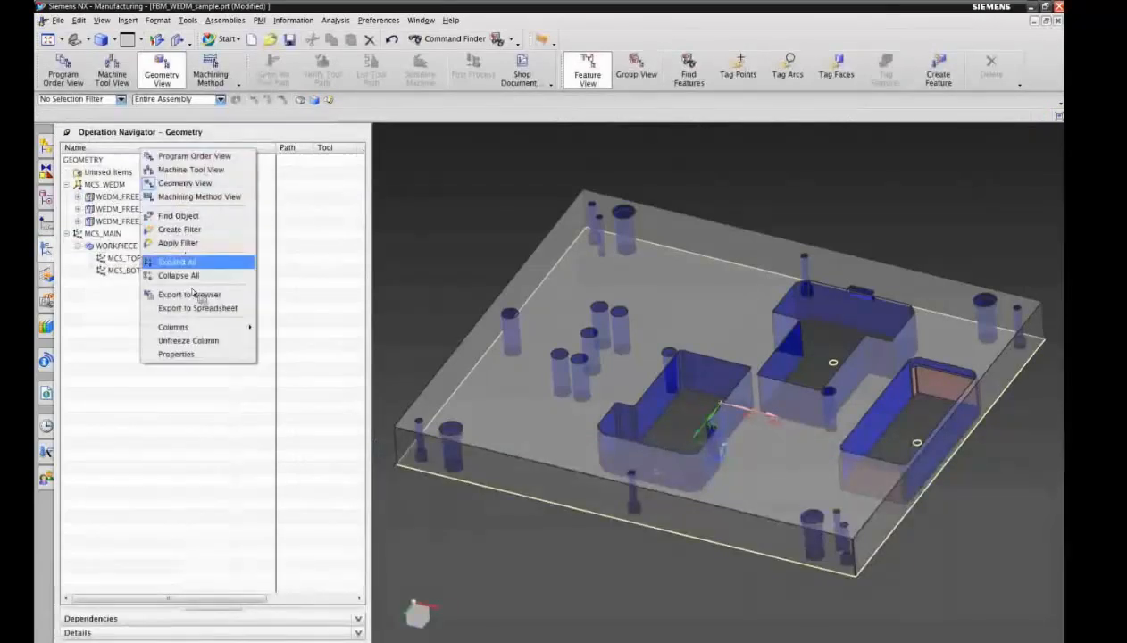
left_click(183, 262)
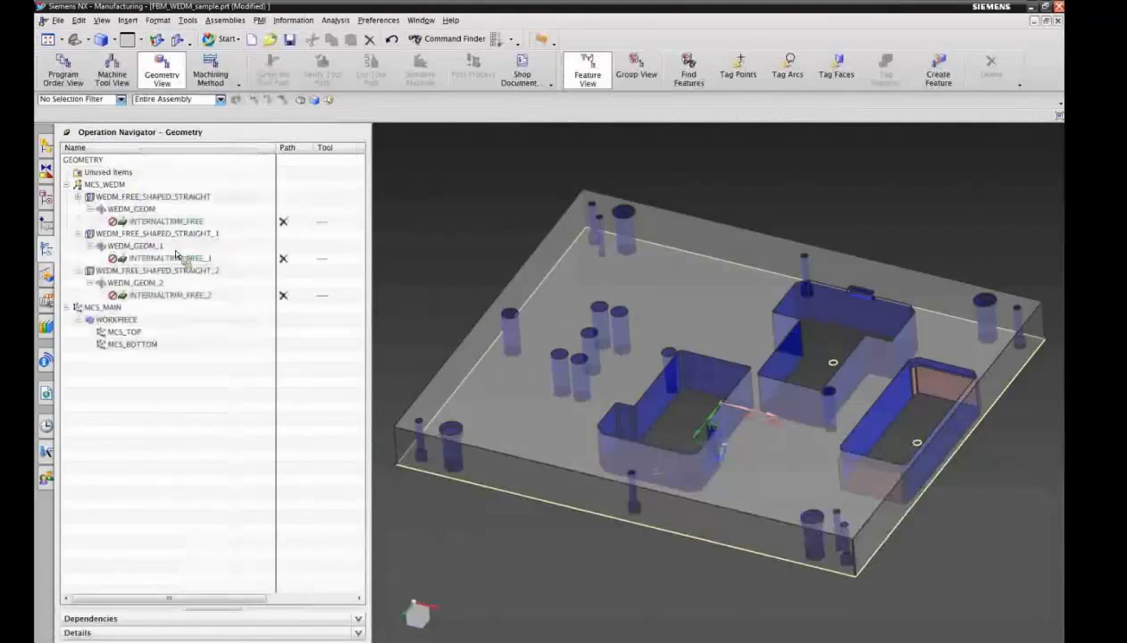
left_click(114, 197)
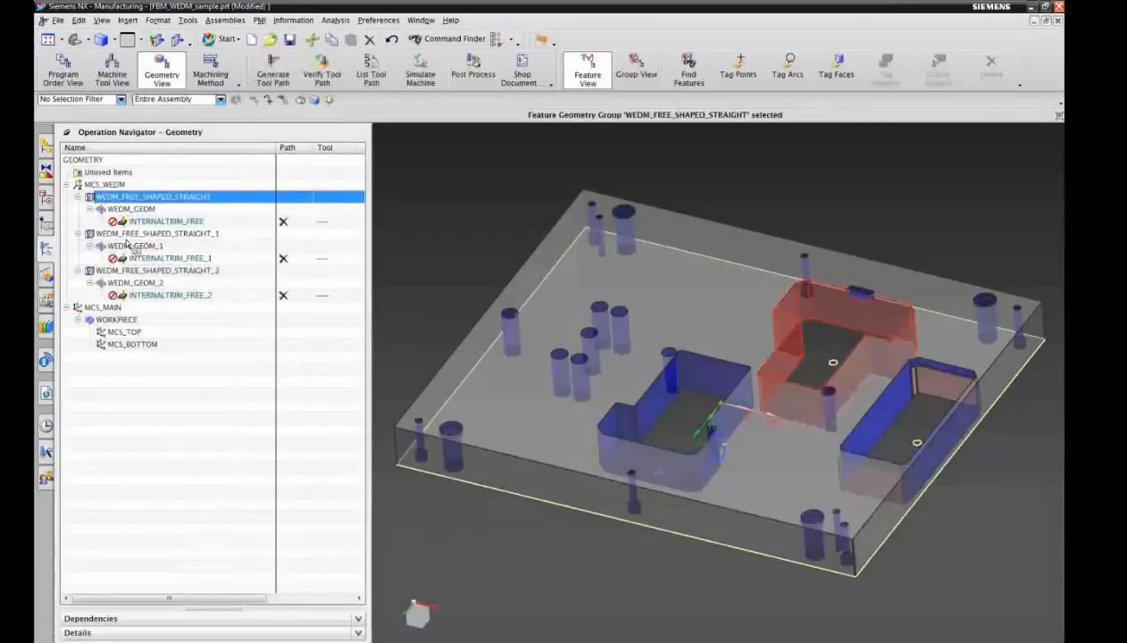
left_click(128, 234)
left_click(141, 268)
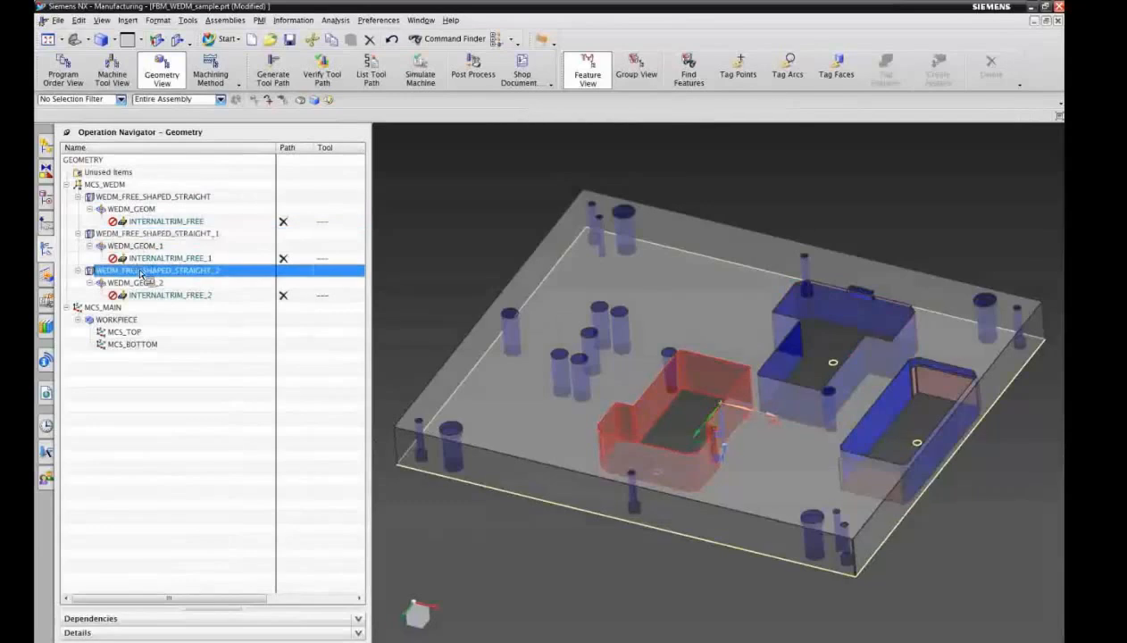
left_click(148, 211)
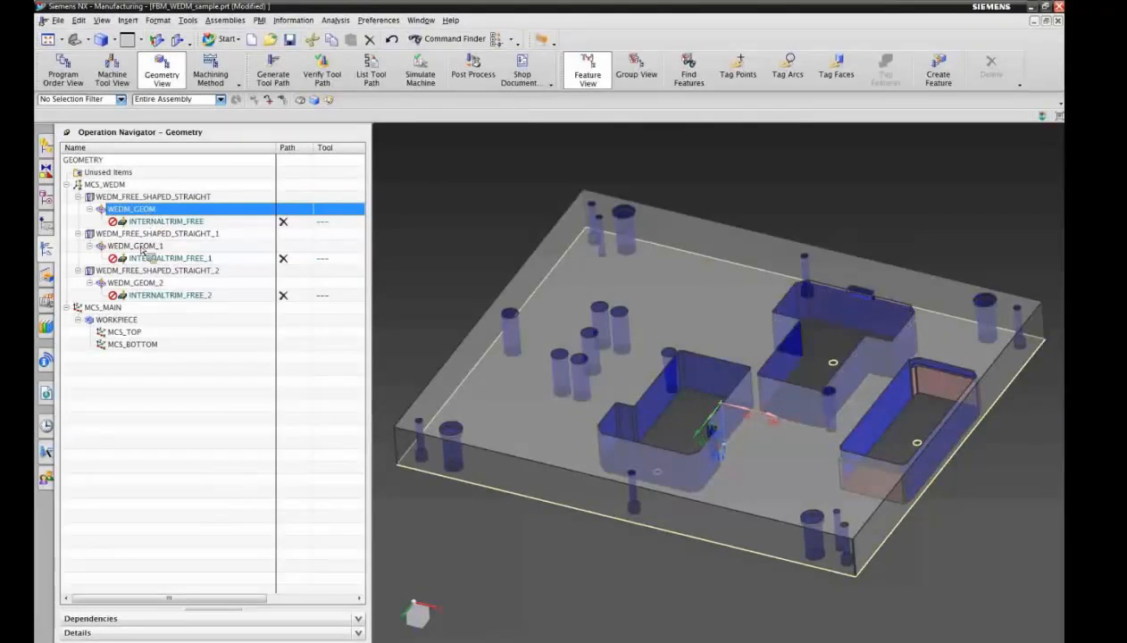
- Generate the tool paths for the INTERNALTRIM_FREE, INTERNALTRIM_FREE_1 and INTERNALTRIM_FREE_2 operations together
left_click(141, 247)
left_click(153, 285)
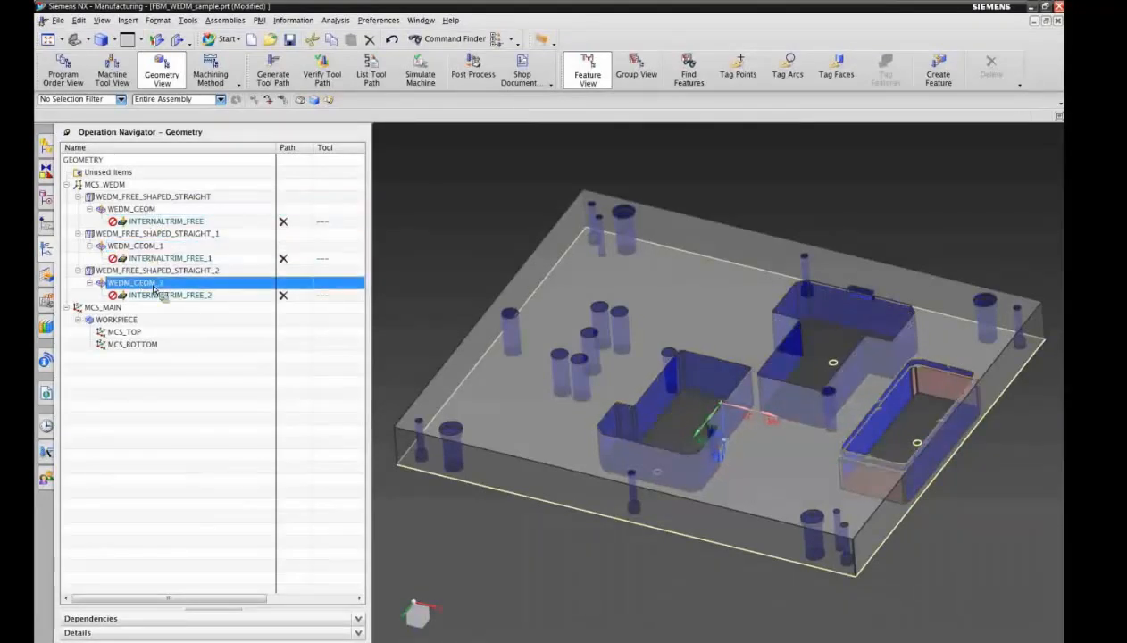
left_click(157, 222)
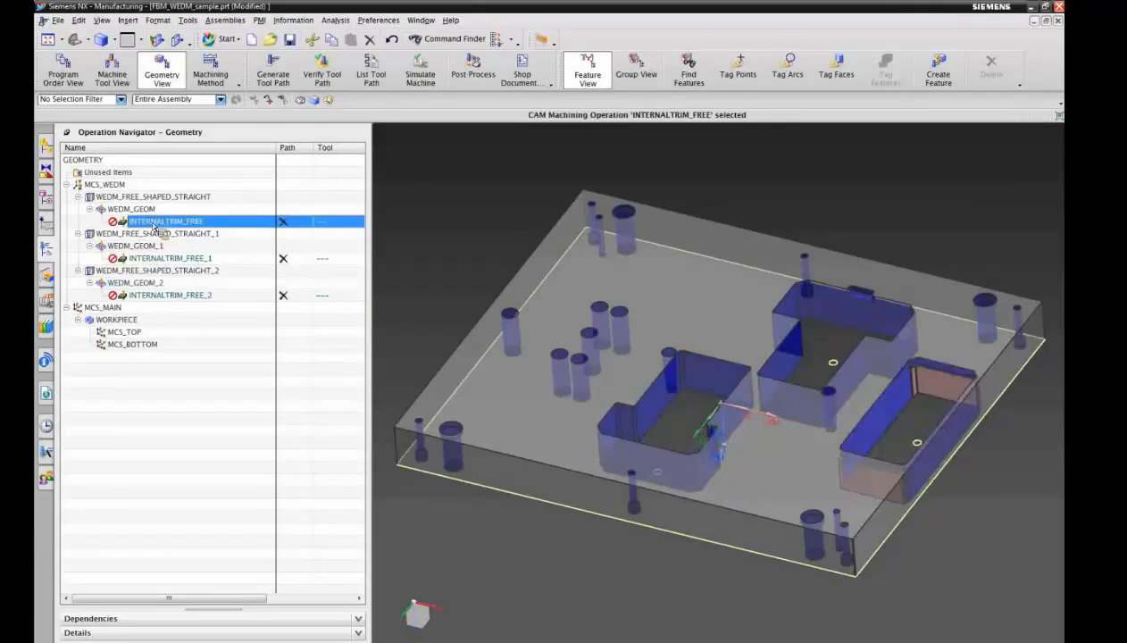
left_click(161, 258, "ctrl")
left_click(166, 296, "ctrl")
right_click(166, 296)
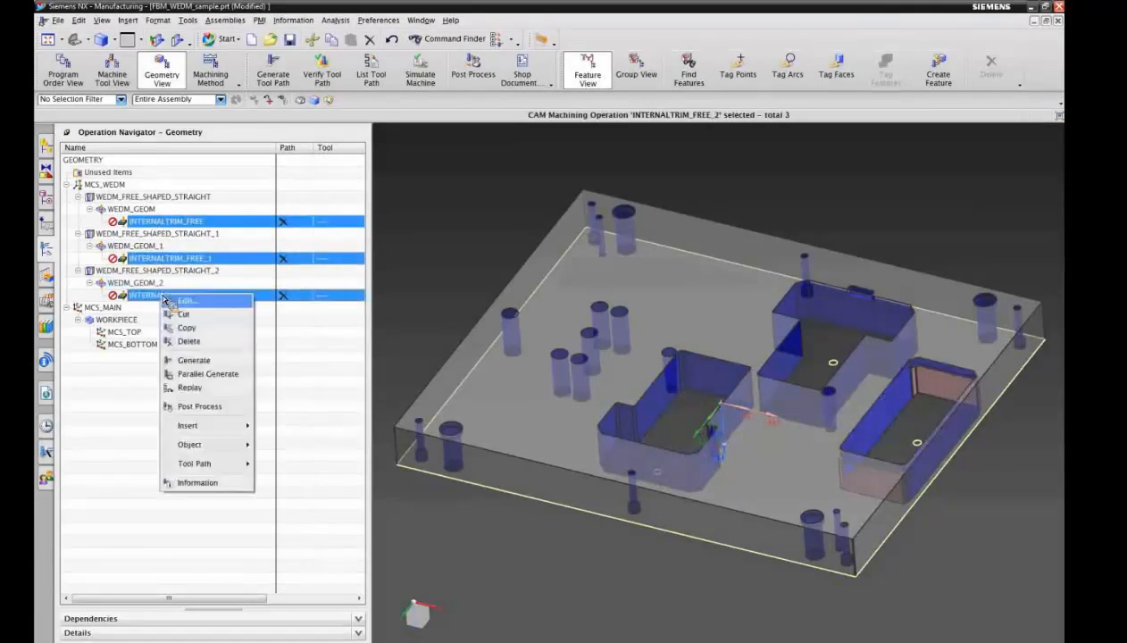
left_click(192, 356)
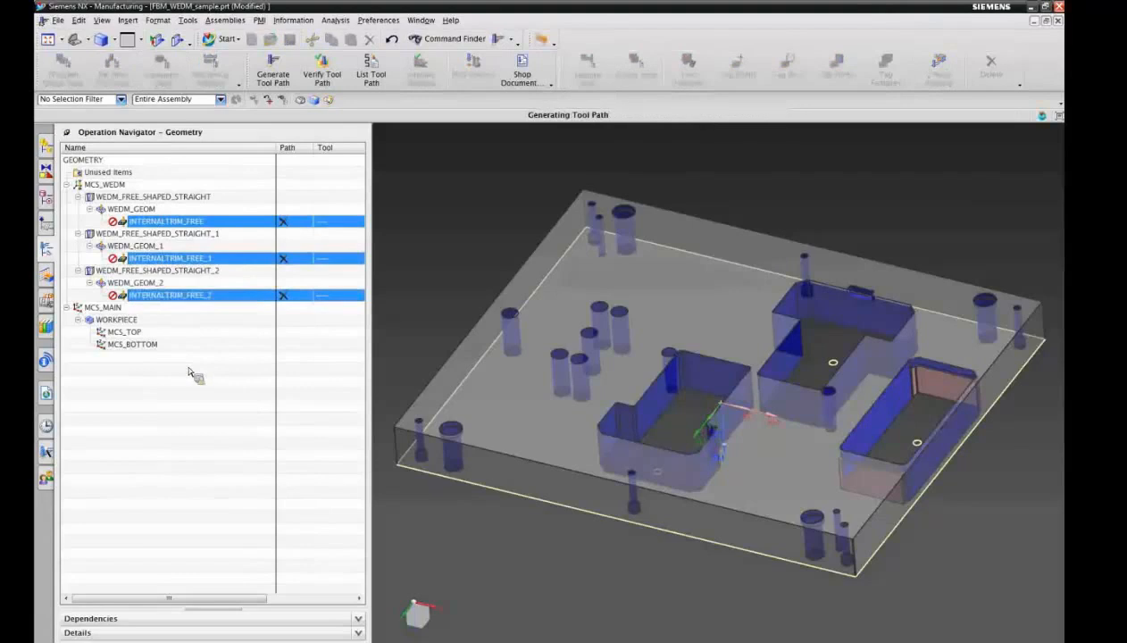
key("Return")
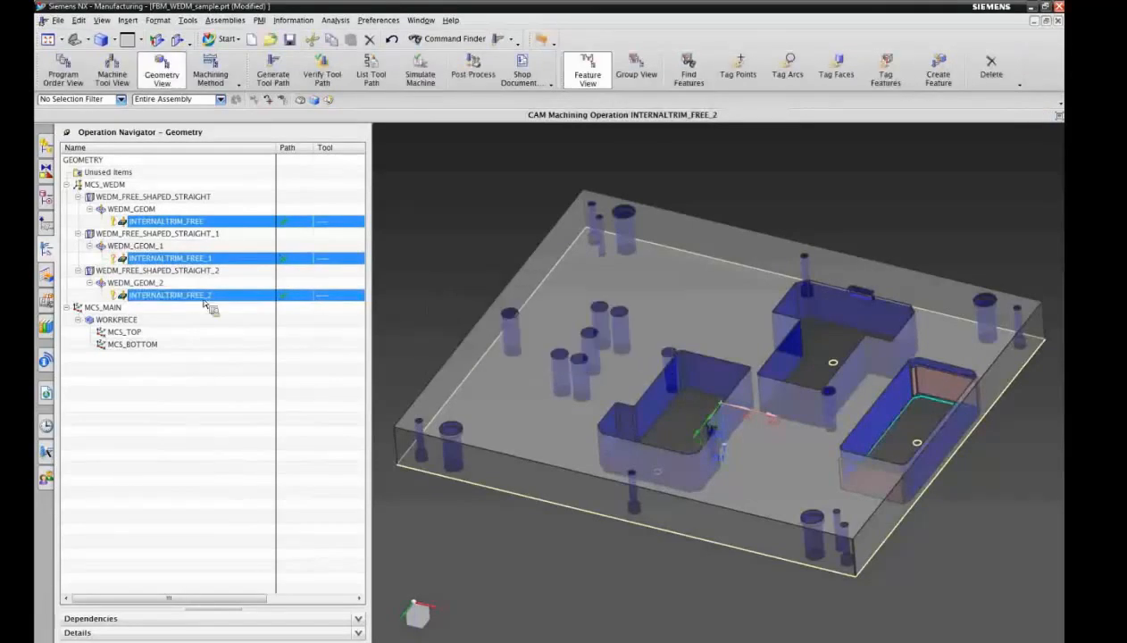
- Examine the INTERNALTRIM_FREE operation's tool path and pass settings, and display the INTERNALTRIM_FREE_1 path on the model
left_click(189, 222)
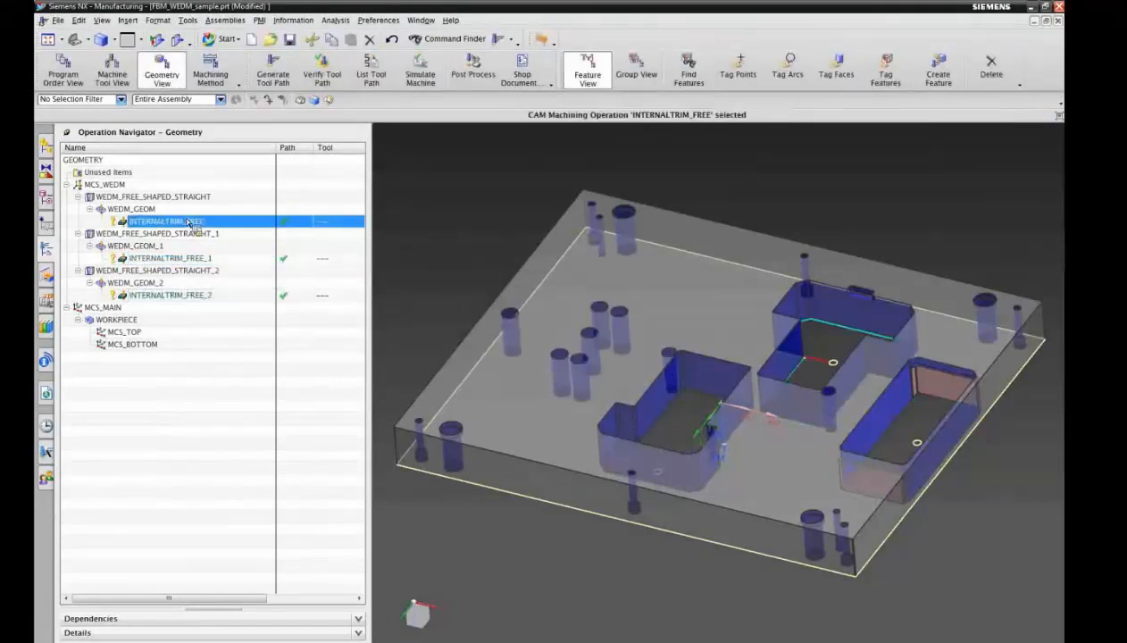
double_click(192, 223)
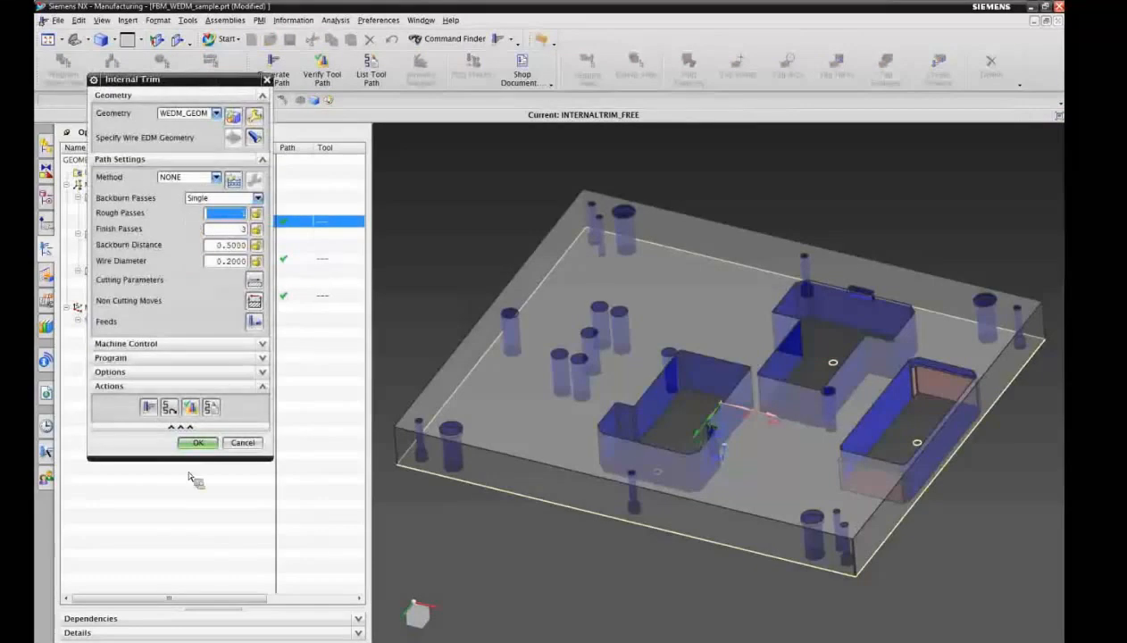
left_click(215, 444)
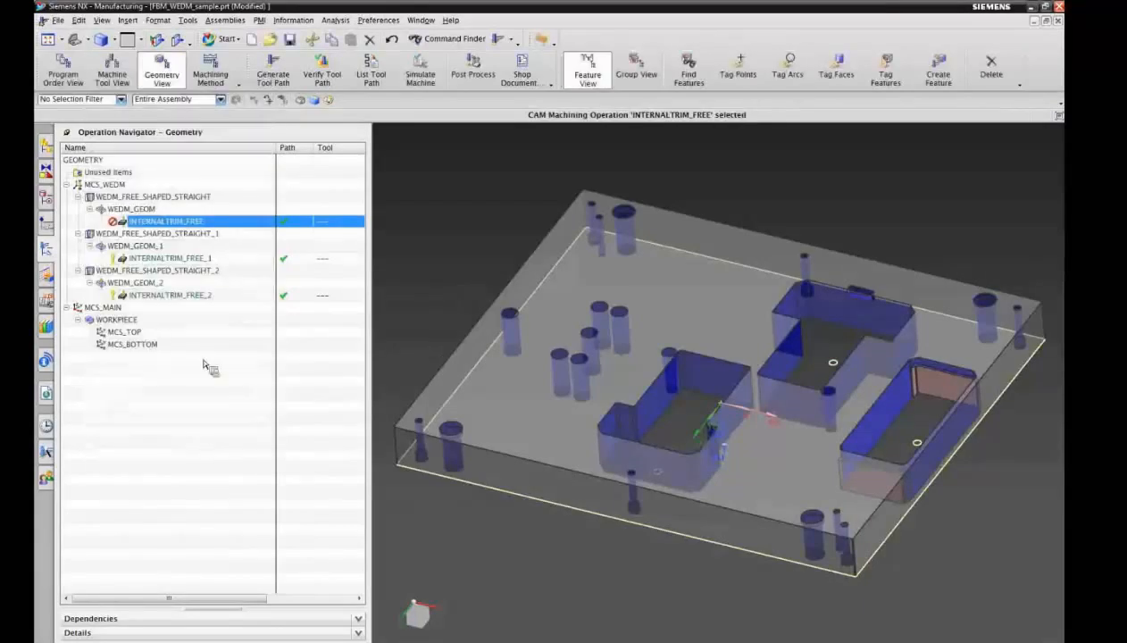
left_click(170, 258)
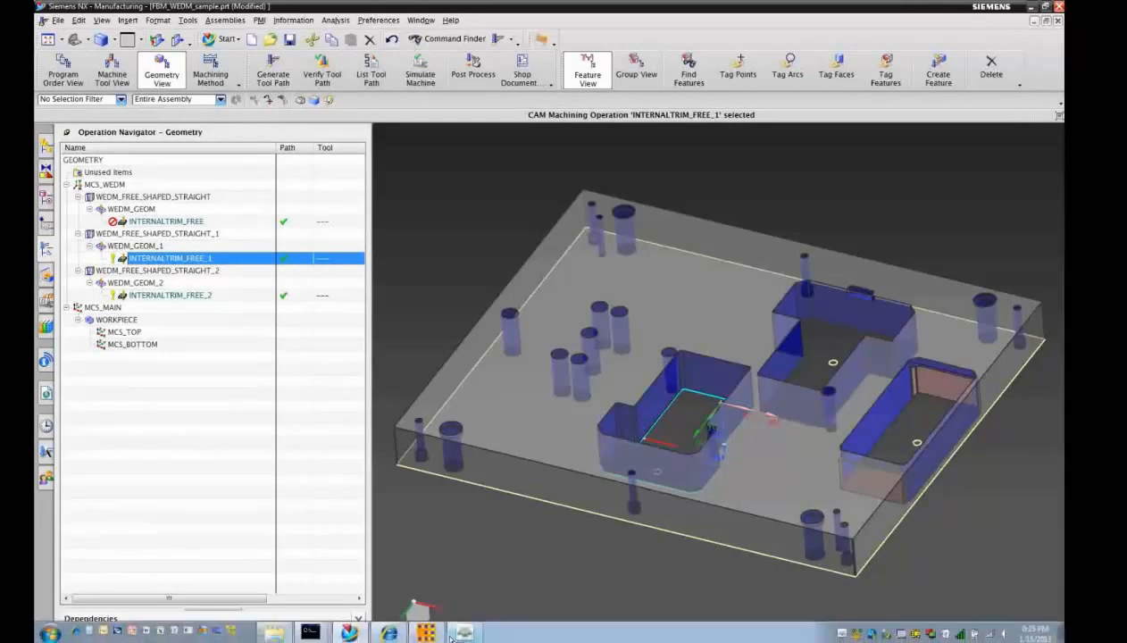
- Switch to the Machining Knowledge Editor, set the priority of the WireEDM rule NoCore_Free to 3, and save the rules
left_click(428, 633)
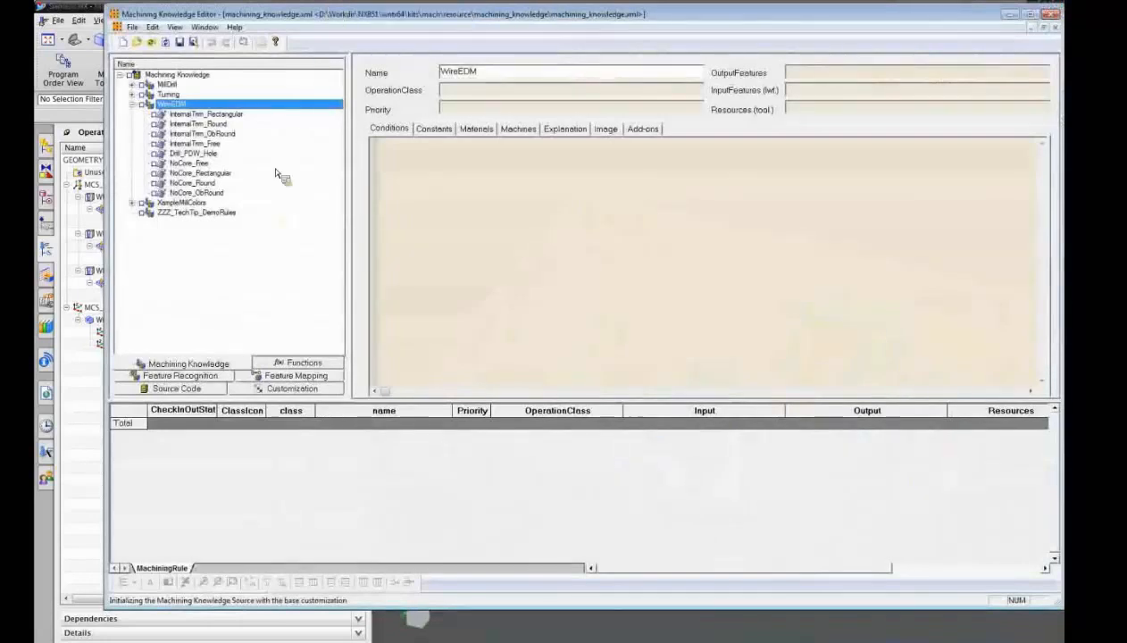
left_click(227, 145)
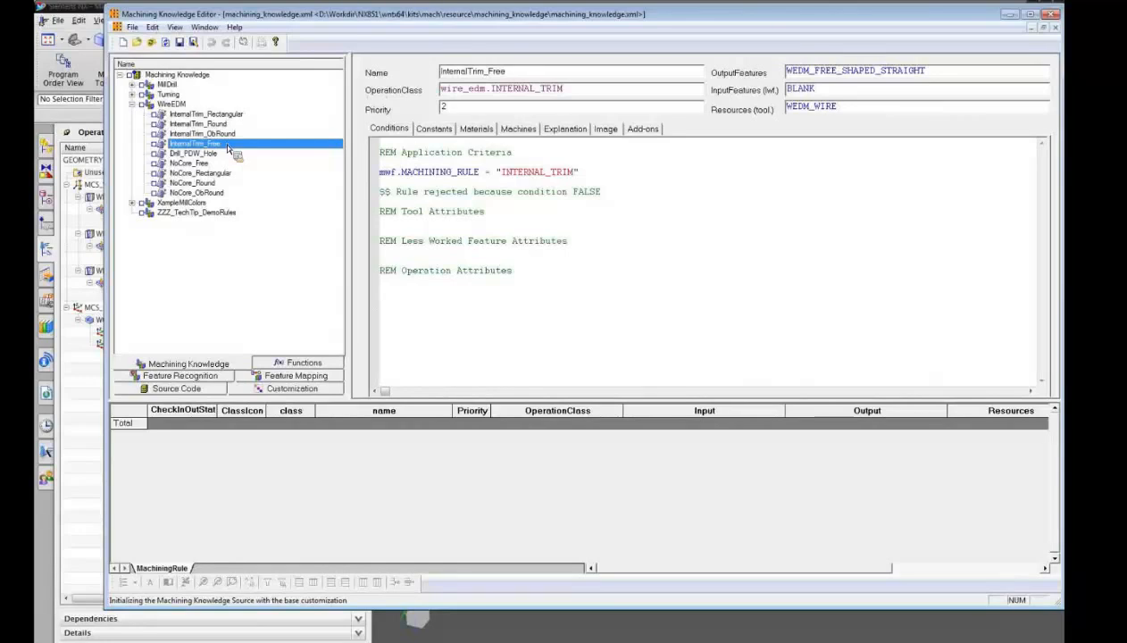
left_click_drag(229, 148, 440, 106)
type("3")
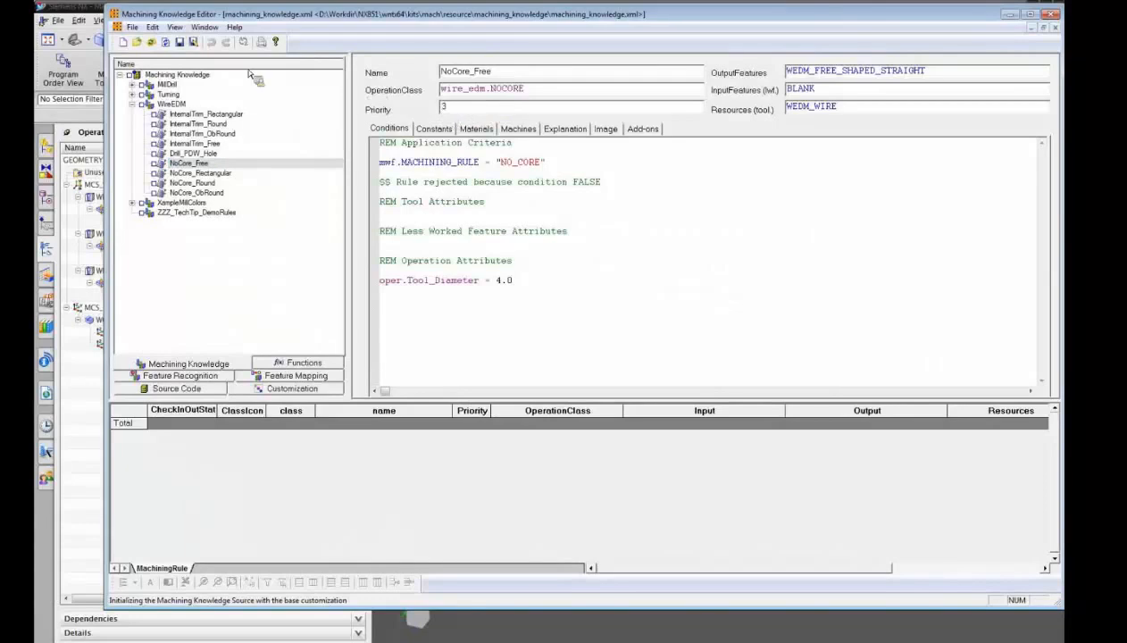
left_click(179, 42)
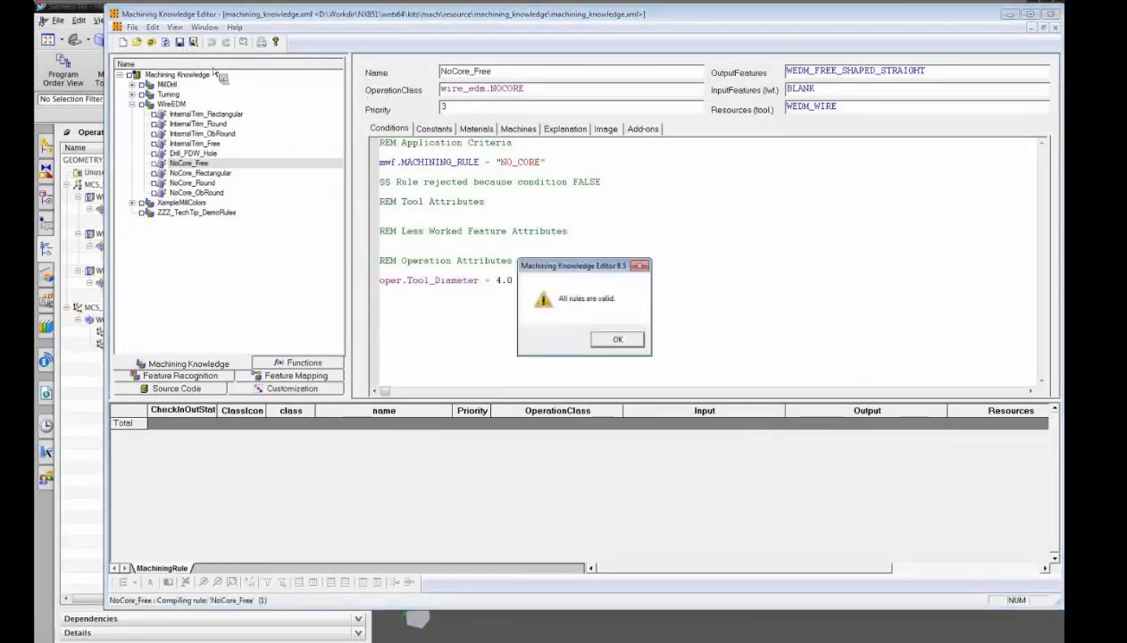
left_click(630, 338)
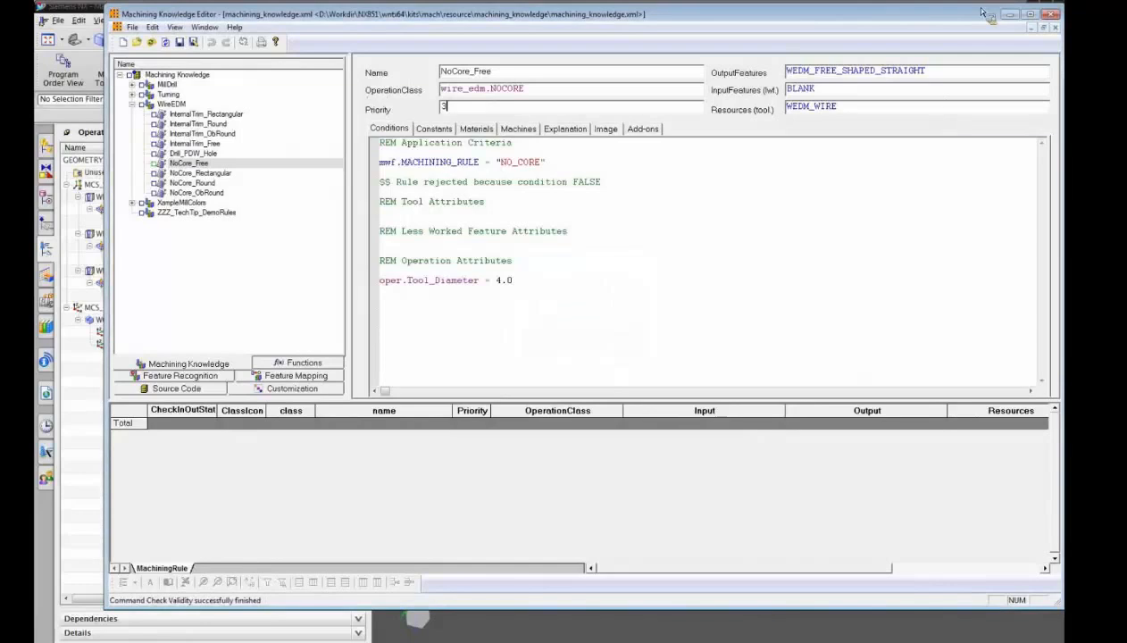
- Return to NX, undo the tool path generation and the creation of the internal trim operations, and check the geometry and feature lists
left_click(1017, 16)
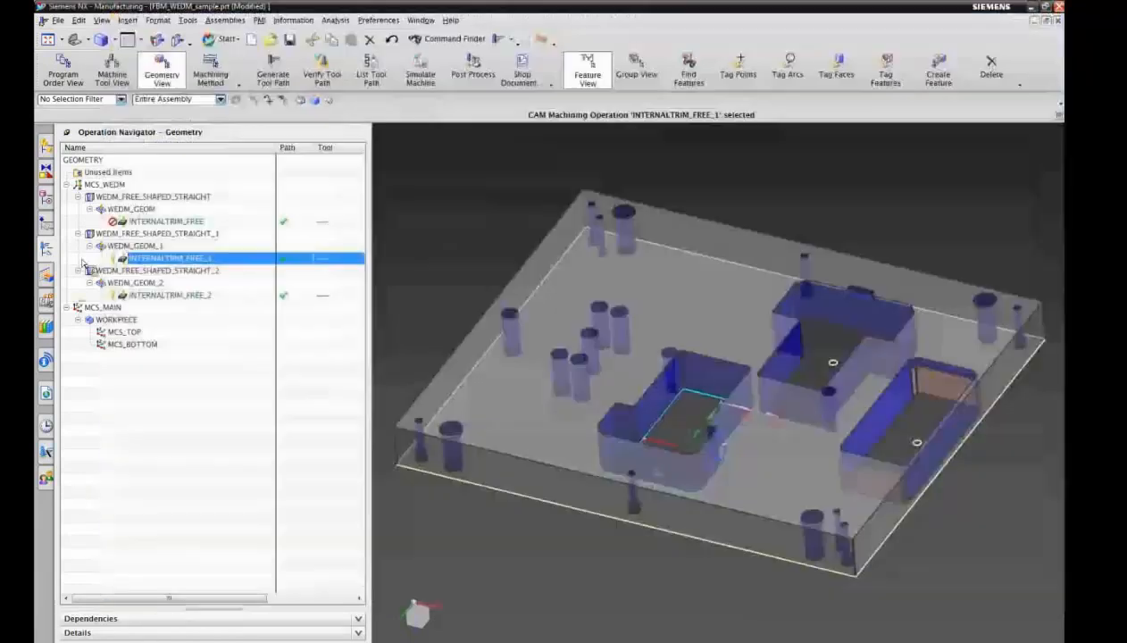
left_click(392, 39)
left_click(392, 39)
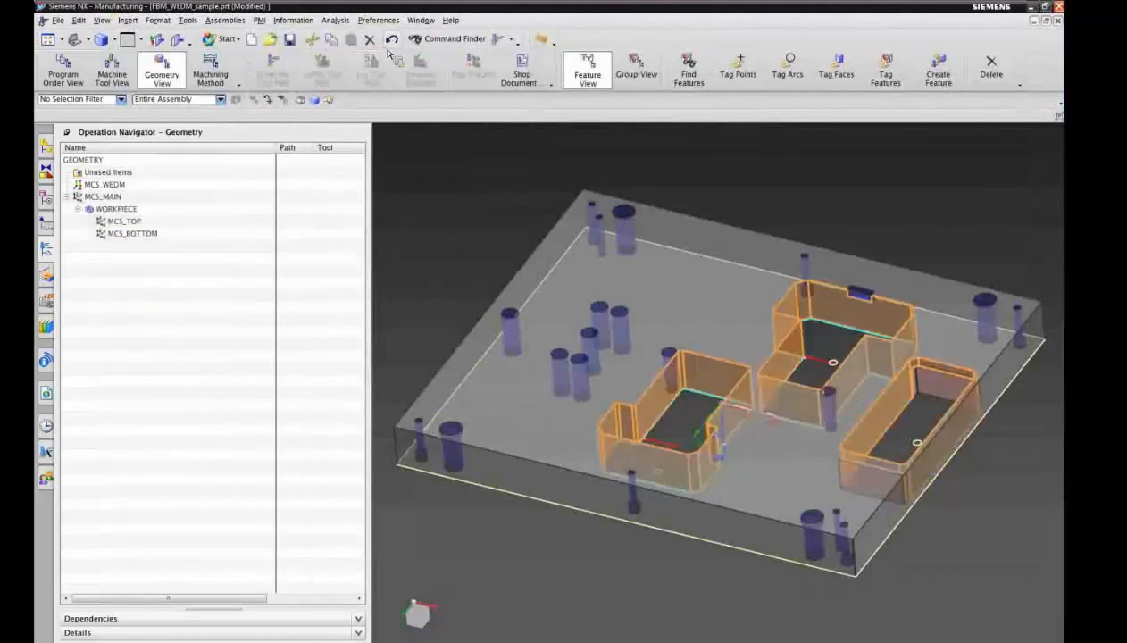
left_click(46, 275)
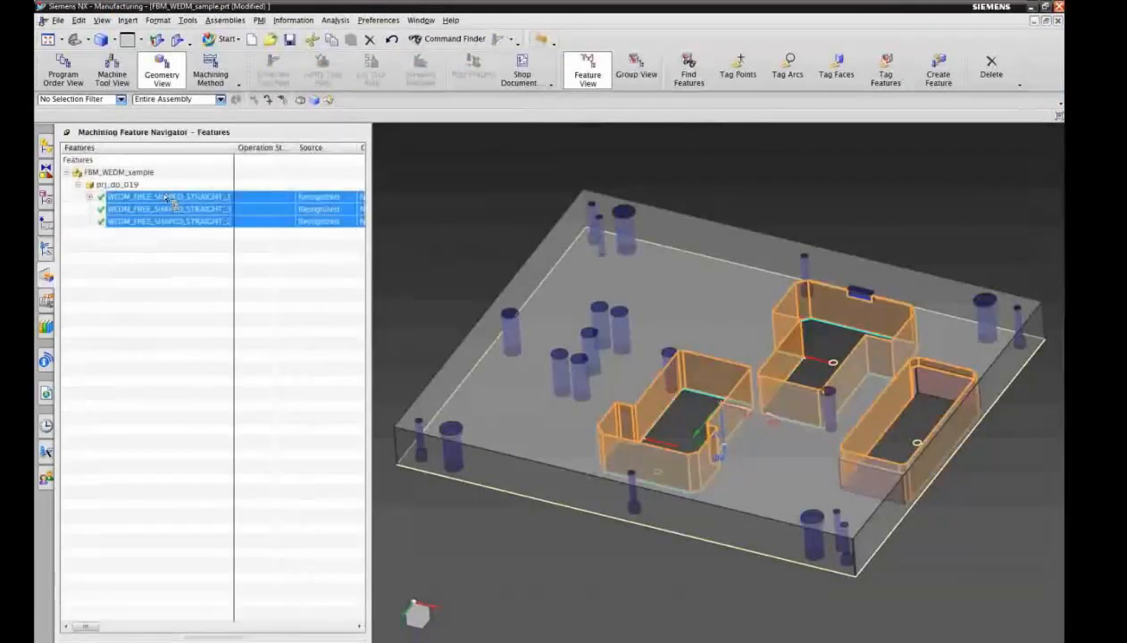
left_click(49, 249)
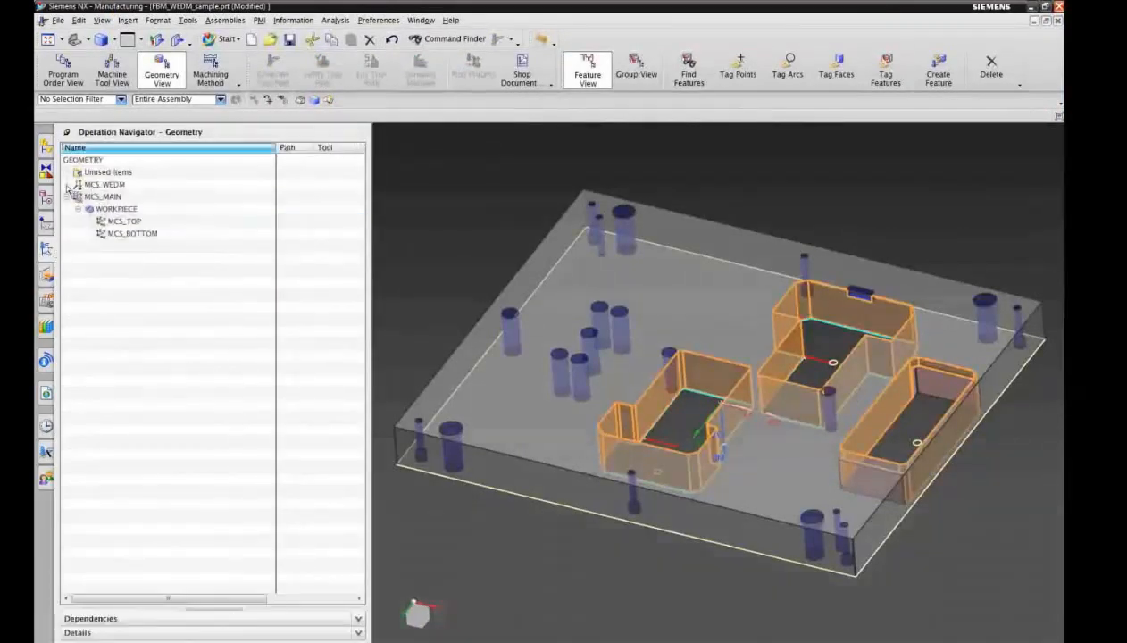
- Create a rule-based feature process for all three WEDM_FREE_SHAPED_STRAIGHT features again and close the information report
left_click(48, 277)
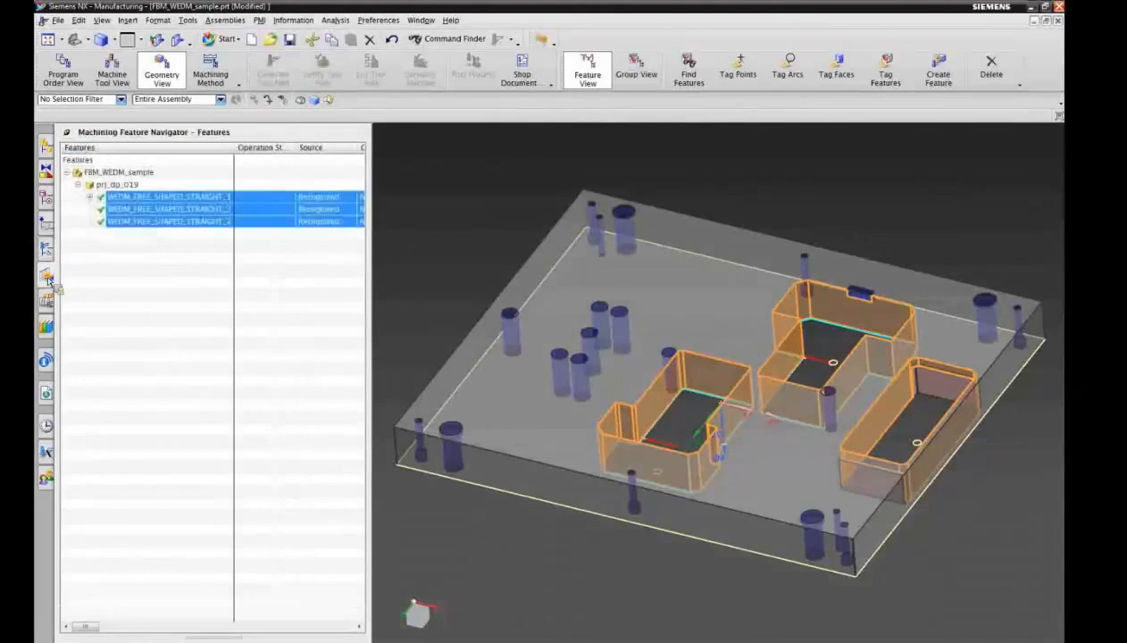
right_click(175, 223)
left_click(204, 260)
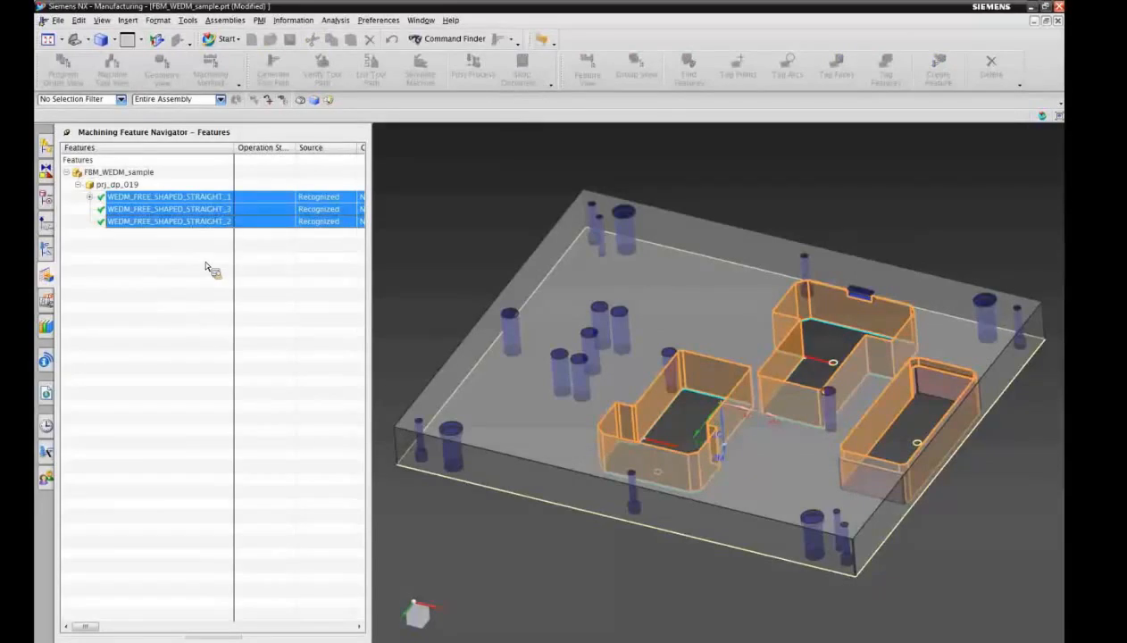
left_click(164, 309)
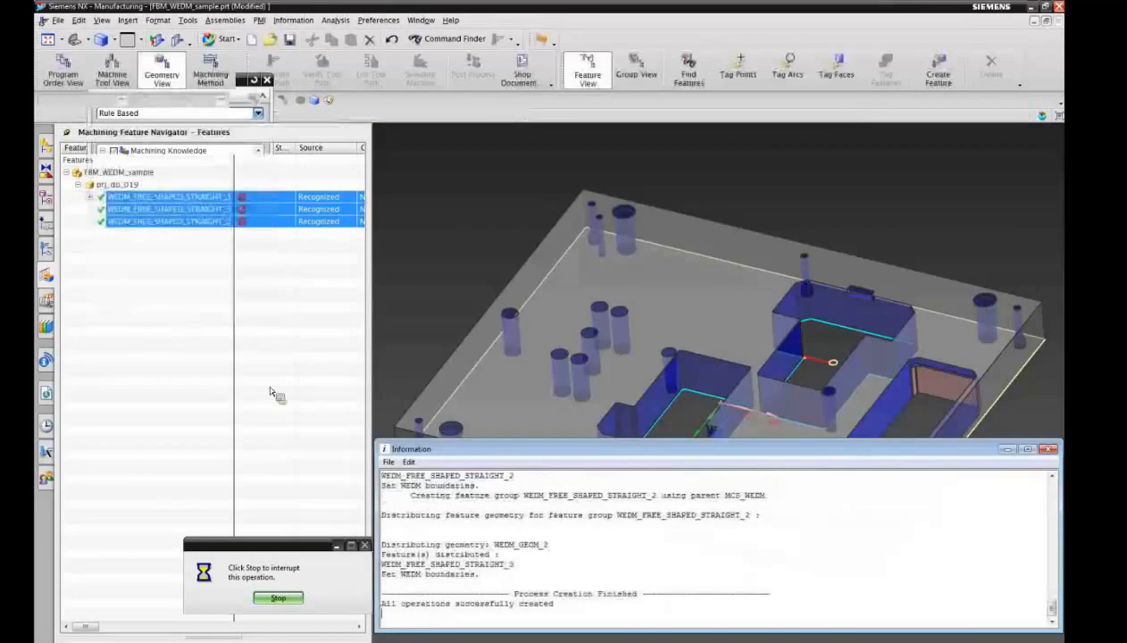
double_click(384, 449)
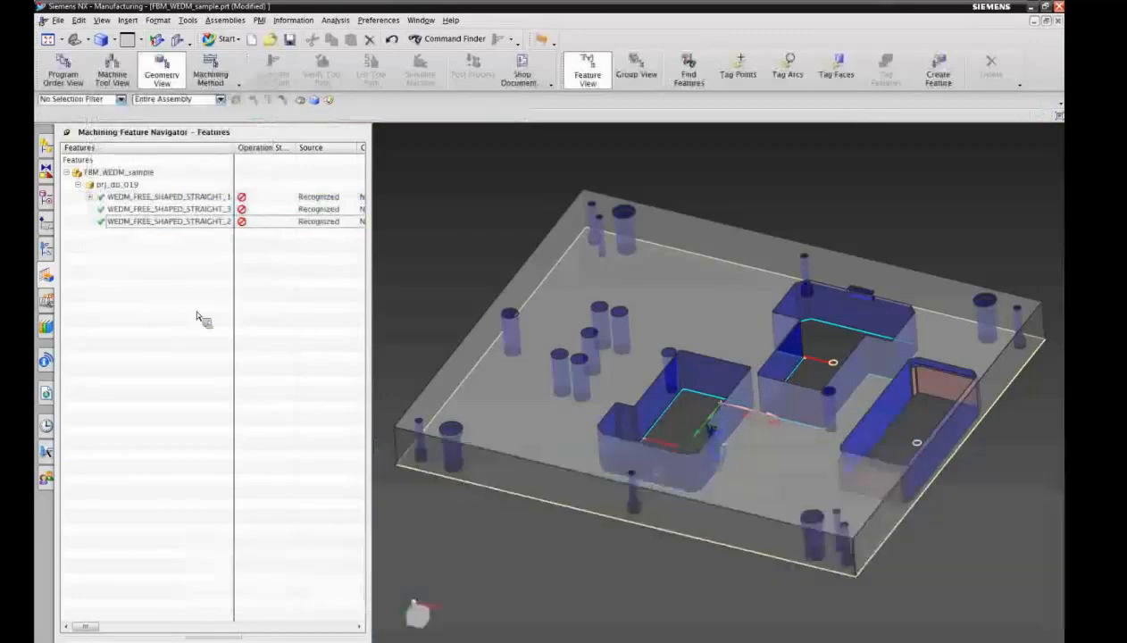
- Expand the operations by geometry and generate the tool paths for NOCORE_FREE, NOCORE_FREE_1 and NOCORE_FREE_2 together
left_click(45, 248)
right_click(150, 147)
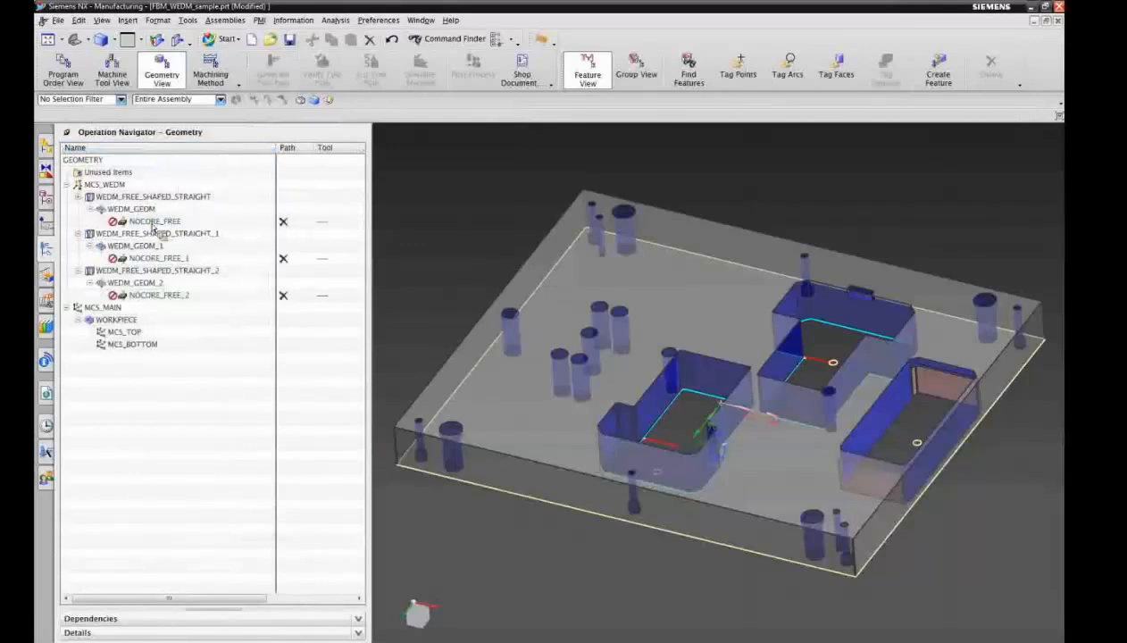
left_click(161, 221)
left_click(161, 258, "ctrl")
left_click(165, 295, "ctrl")
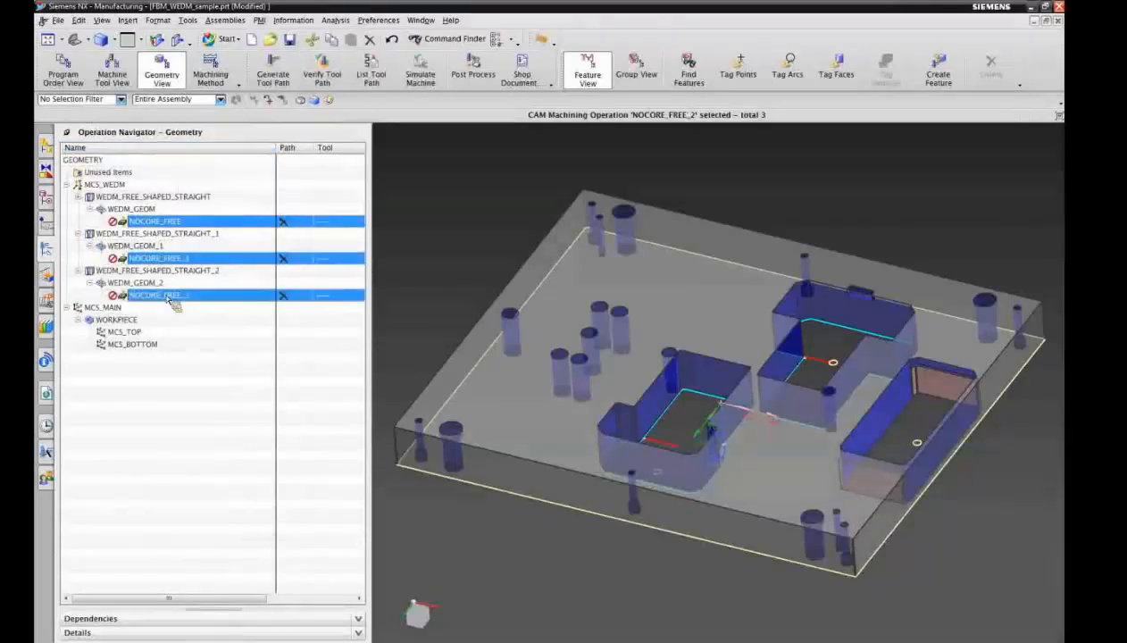
right_click(167, 297)
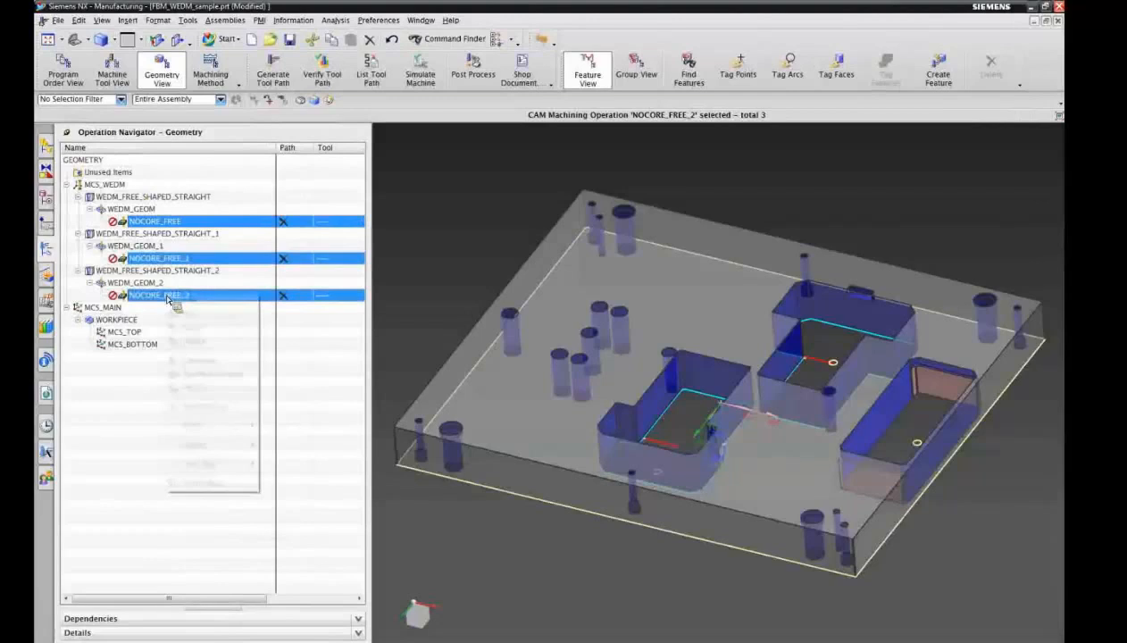
left_click(248, 378)
left_click(471, 357)
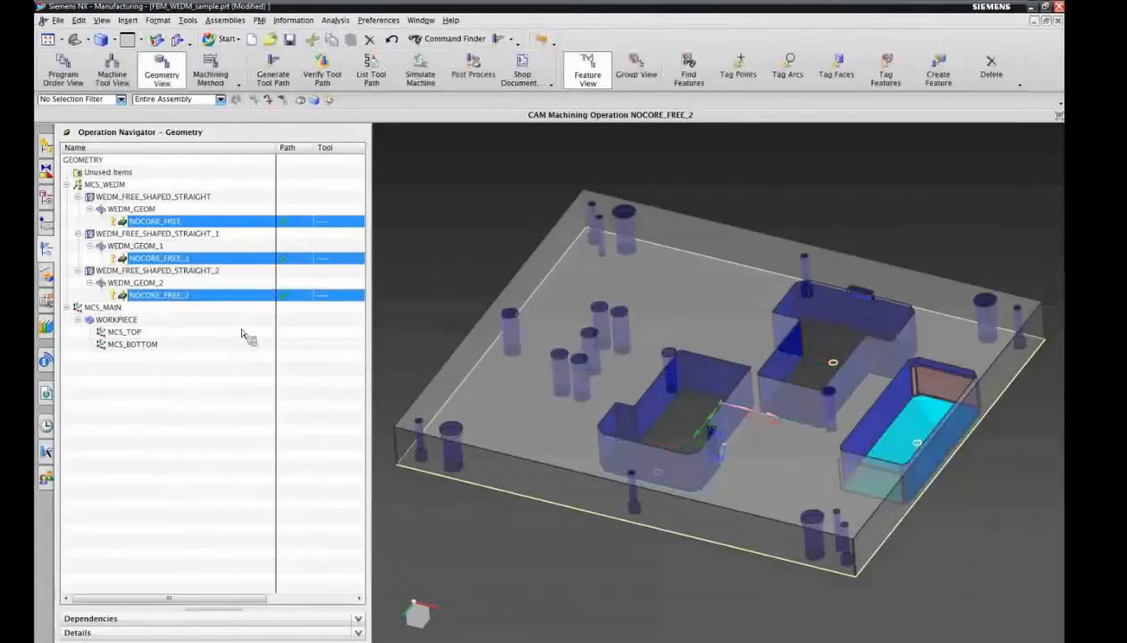
left_click(183, 407)
- Examine the NOCORE_FREE tool path inside its pocket up close, and return to the full plate view
left_click(174, 222)
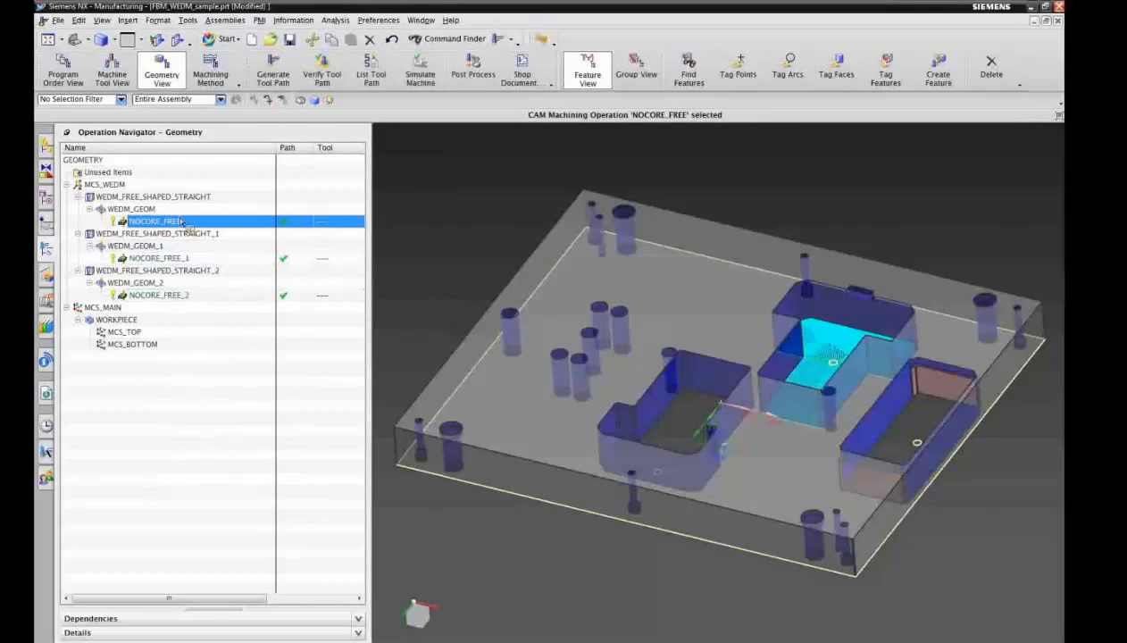
left_click(72, 42)
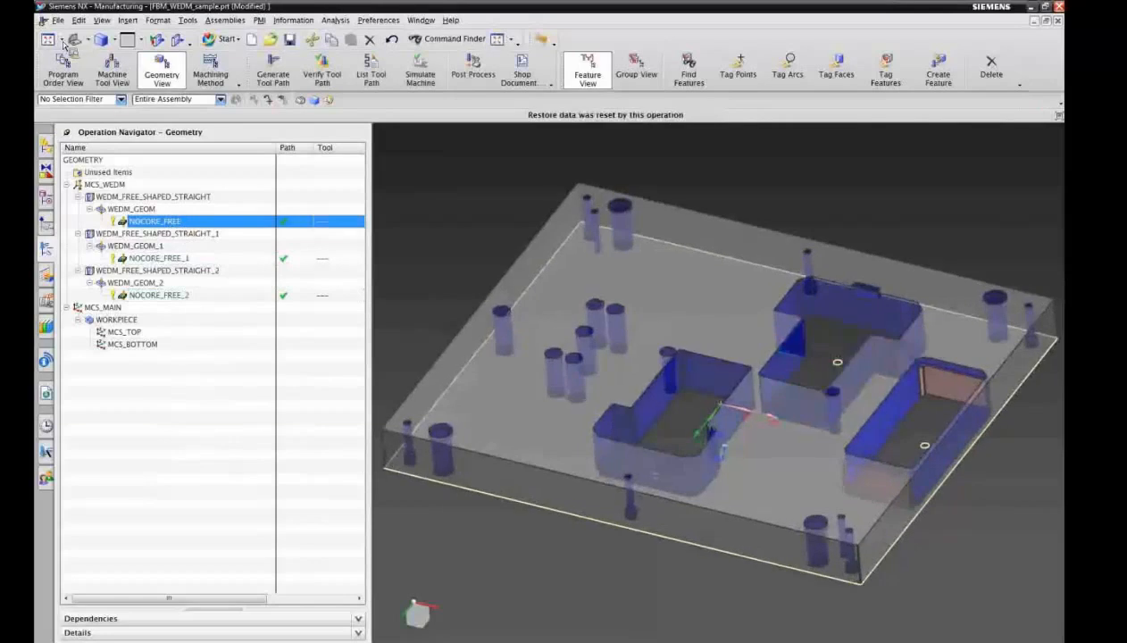
left_click(63, 41)
left_click(84, 111)
left_click_drag(834, 364, 921, 451)
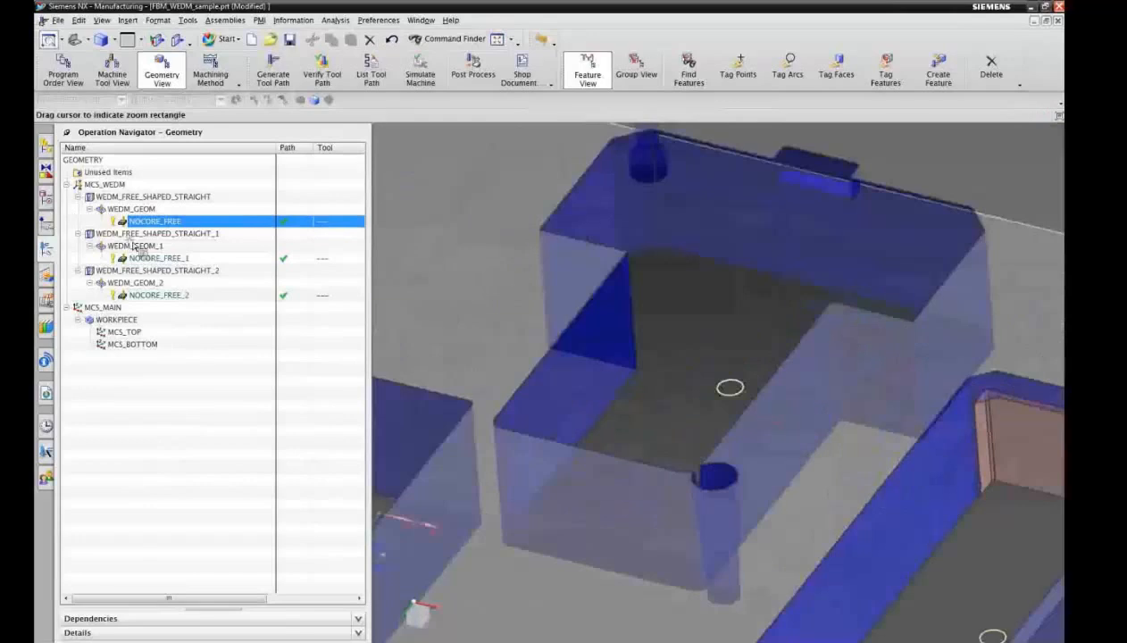
left_click(152, 246)
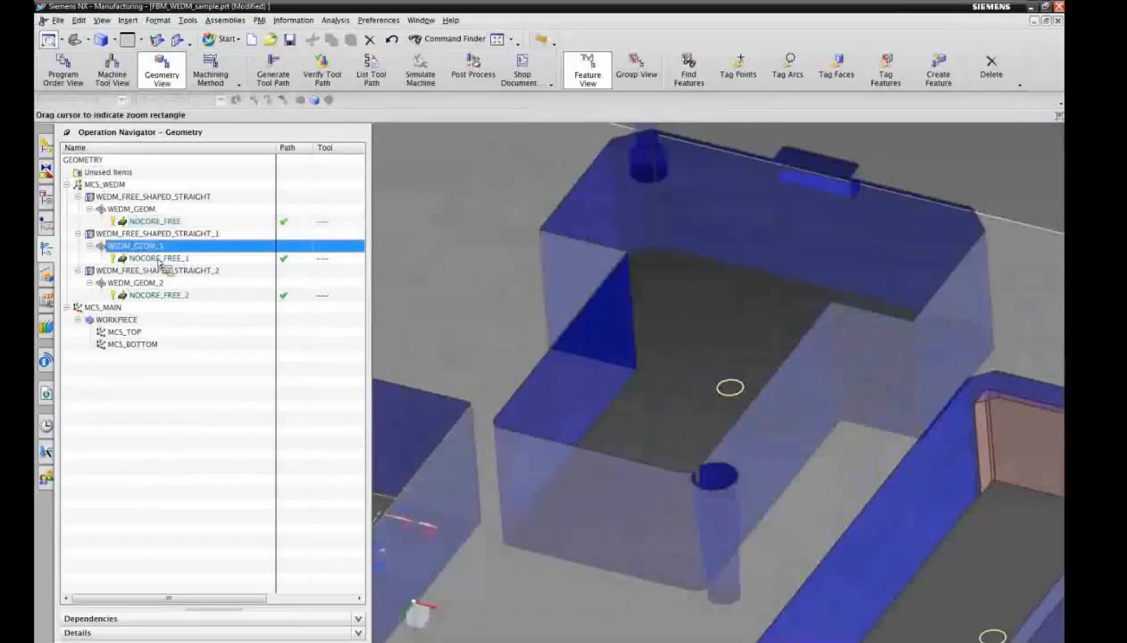
left_click(159, 259)
left_click(155, 223)
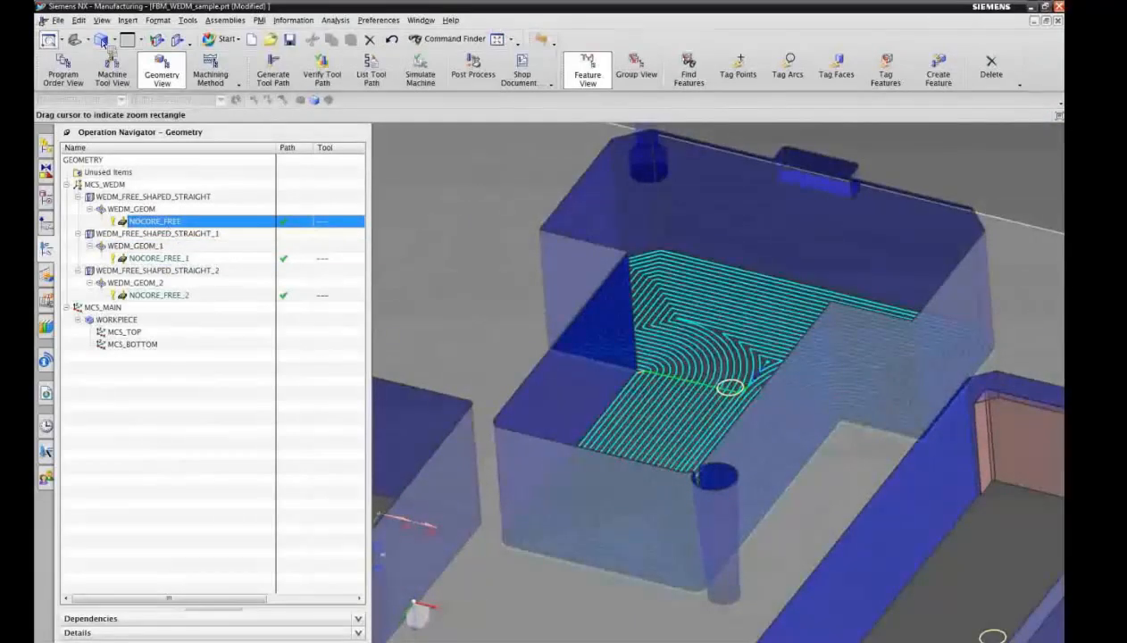
left_click(62, 40)
left_click(67, 58)
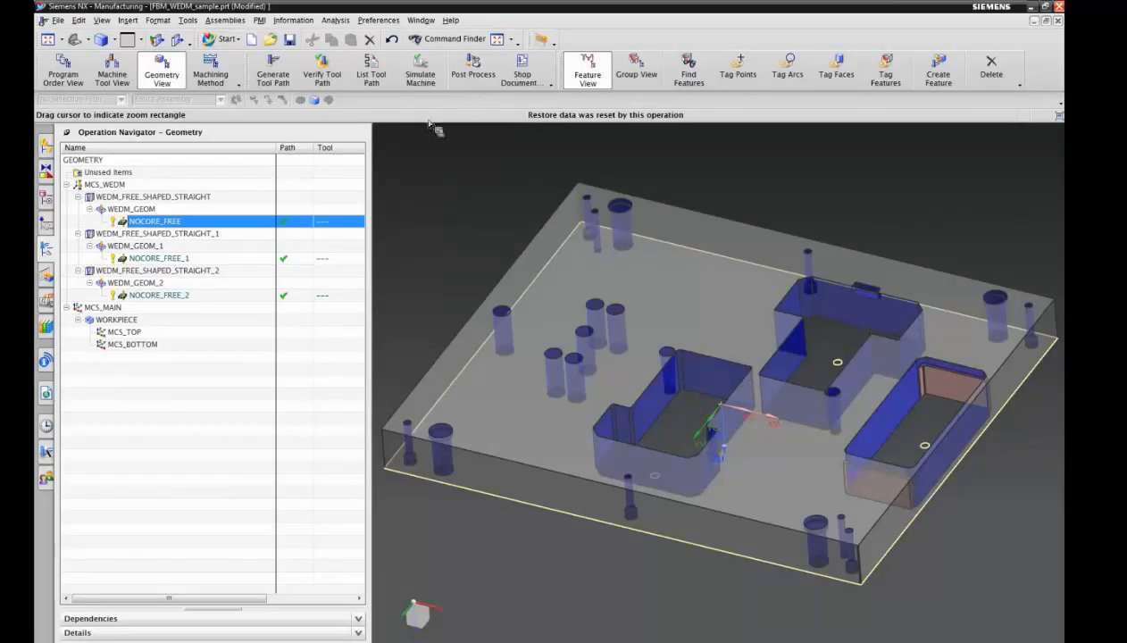
- Open the STEP file SAMPLE-L_stp from the STEP folder, using the STEP Files (*.stp) file type
left_click(58, 19)
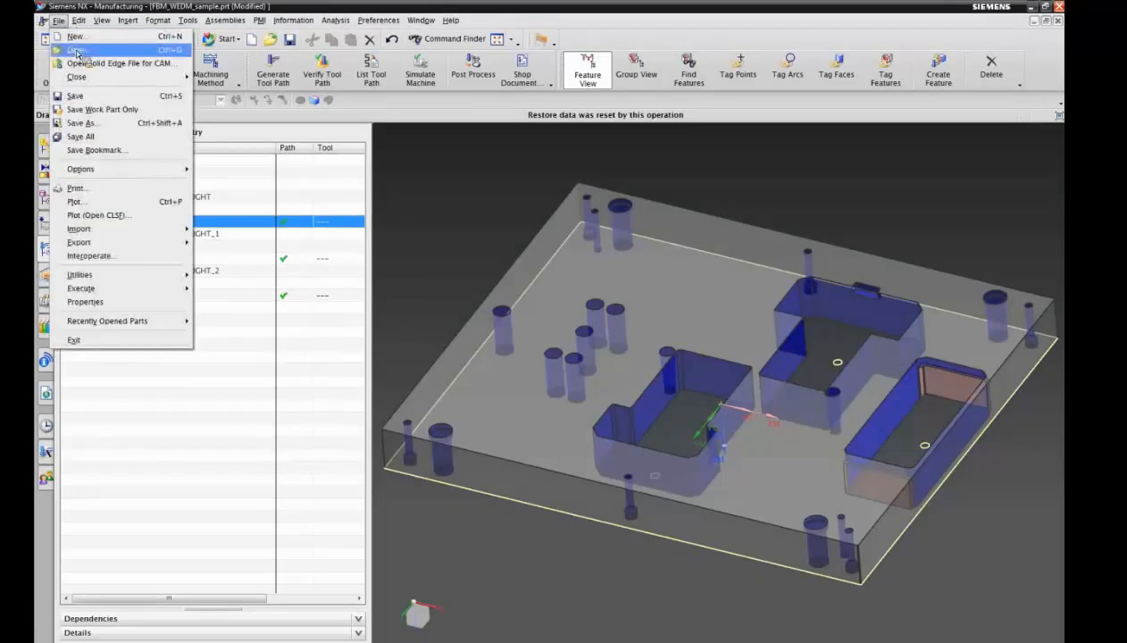
left_click(76, 51)
left_click(549, 174)
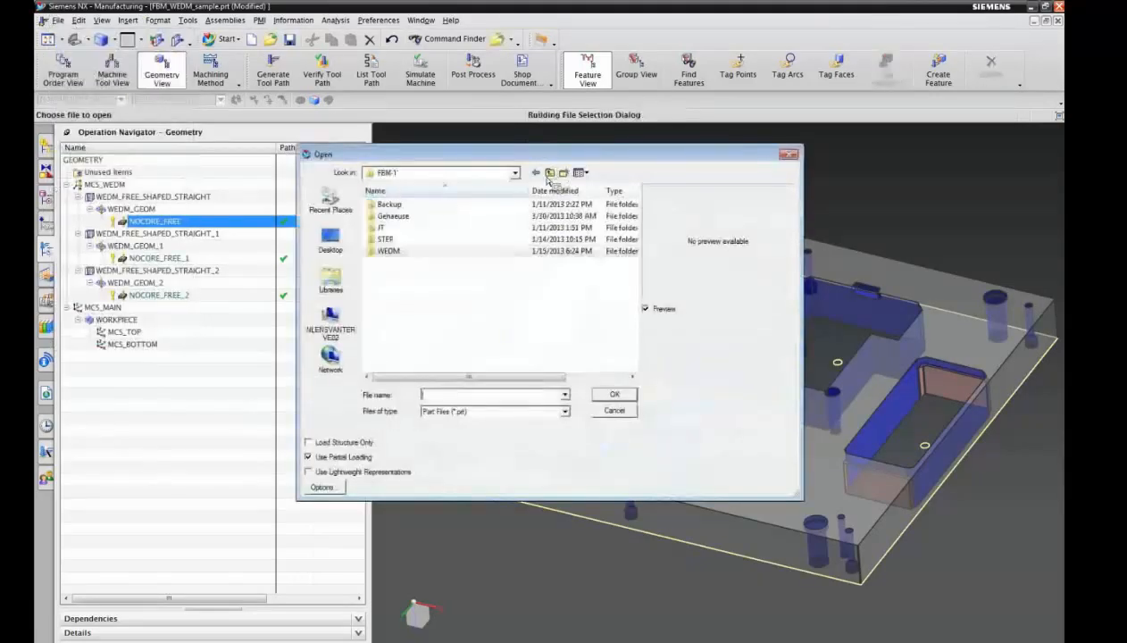
double_click(393, 238)
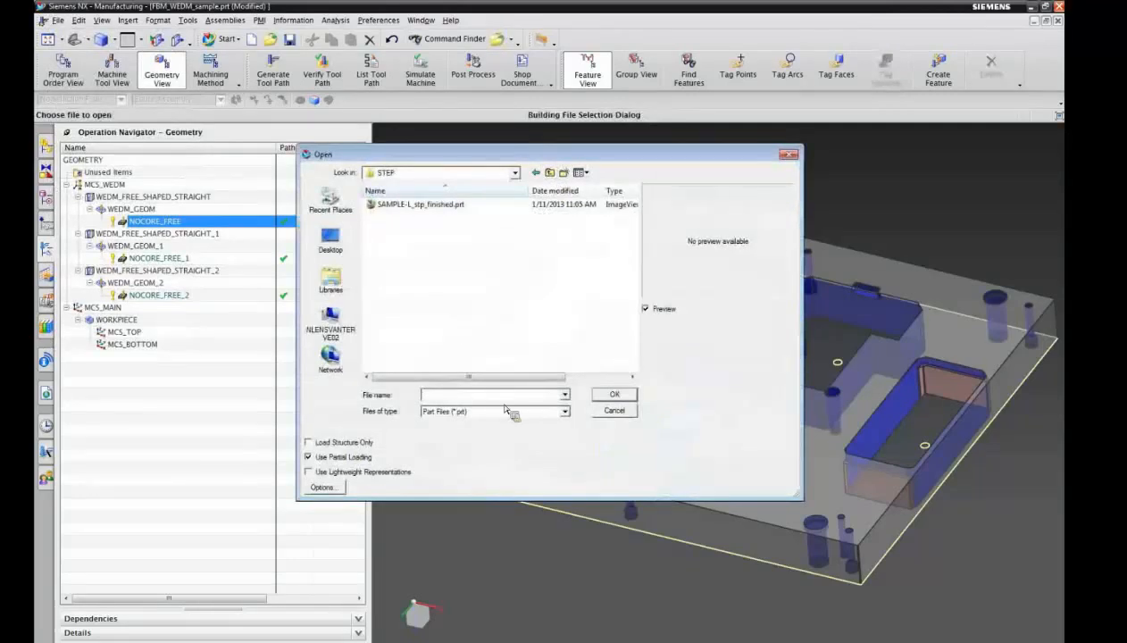
left_click(565, 413)
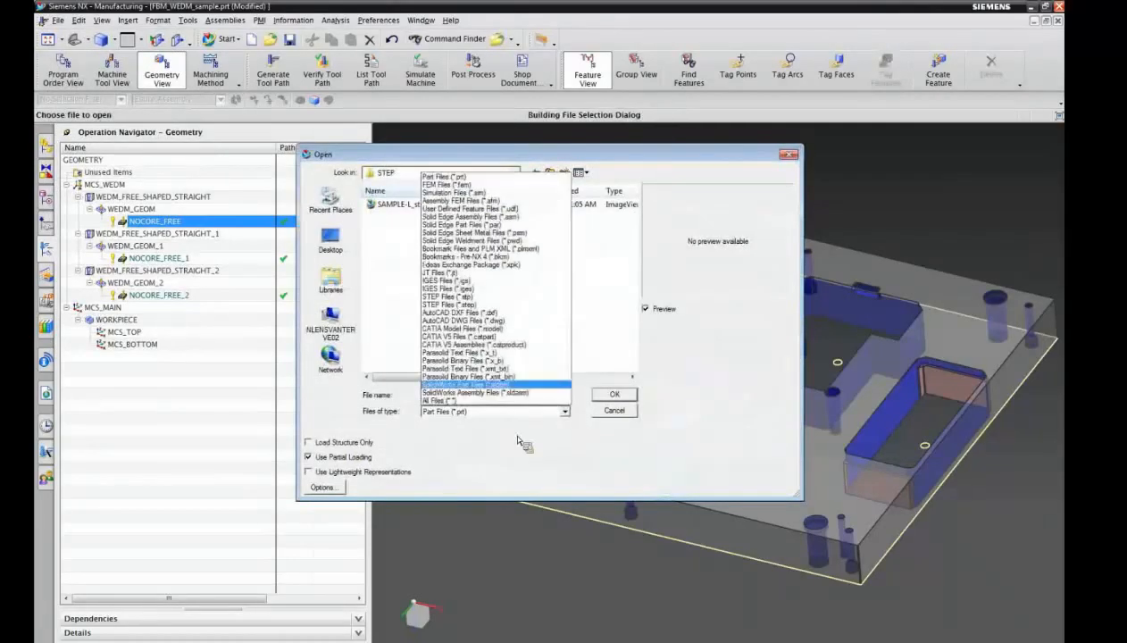
left_click(480, 298)
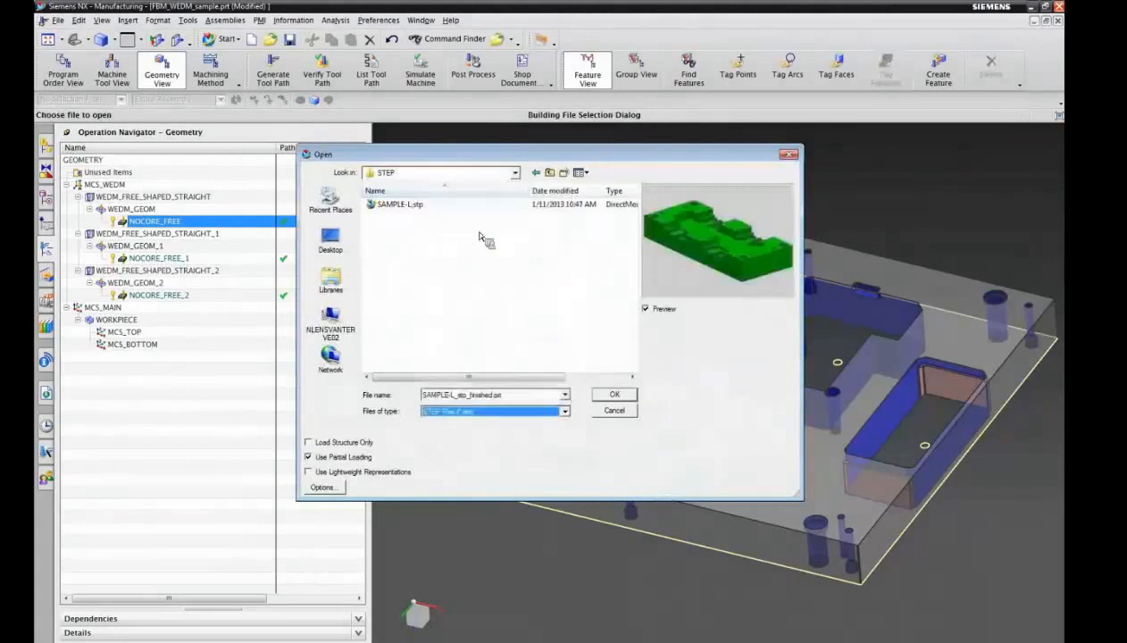
left_click(400, 206)
left_click(616, 394)
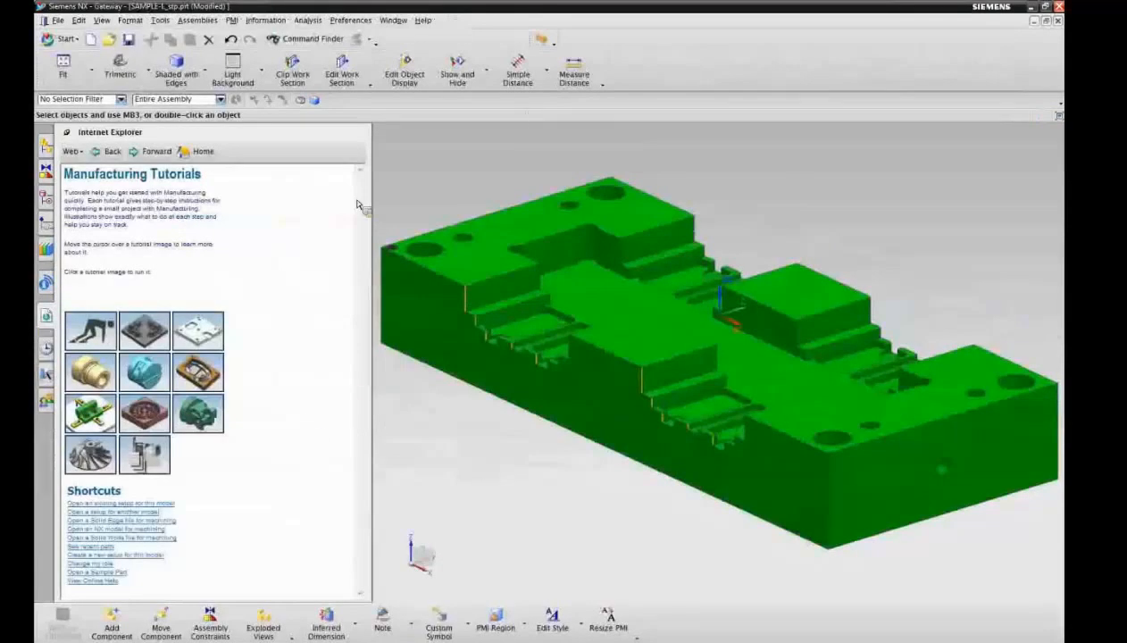
- Check the imported body in the part's model history
left_click(47, 198)
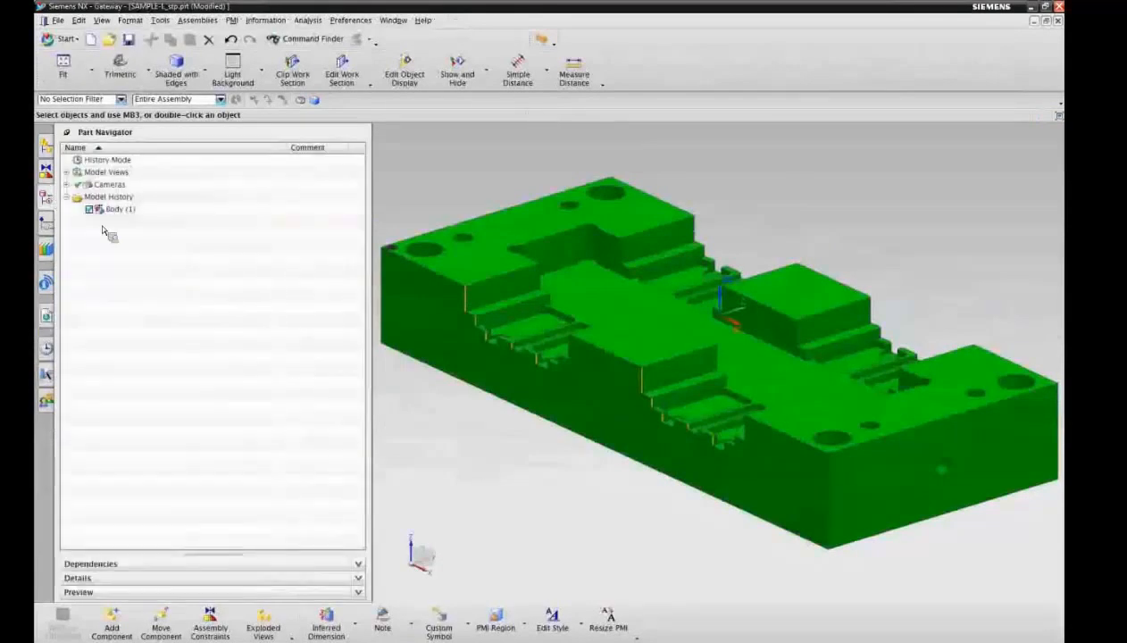
left_click(119, 211)
left_click(134, 293)
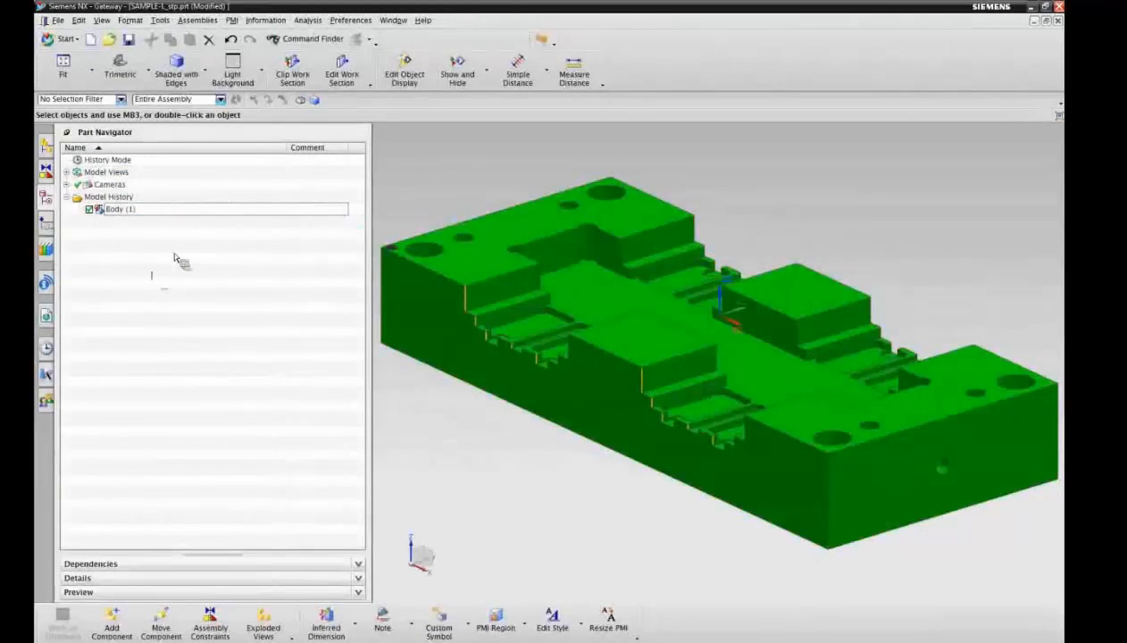
- Select all faces of the imported body with the Face filter and set their display to Smoke Gray with translucency 40
left_click(121, 99)
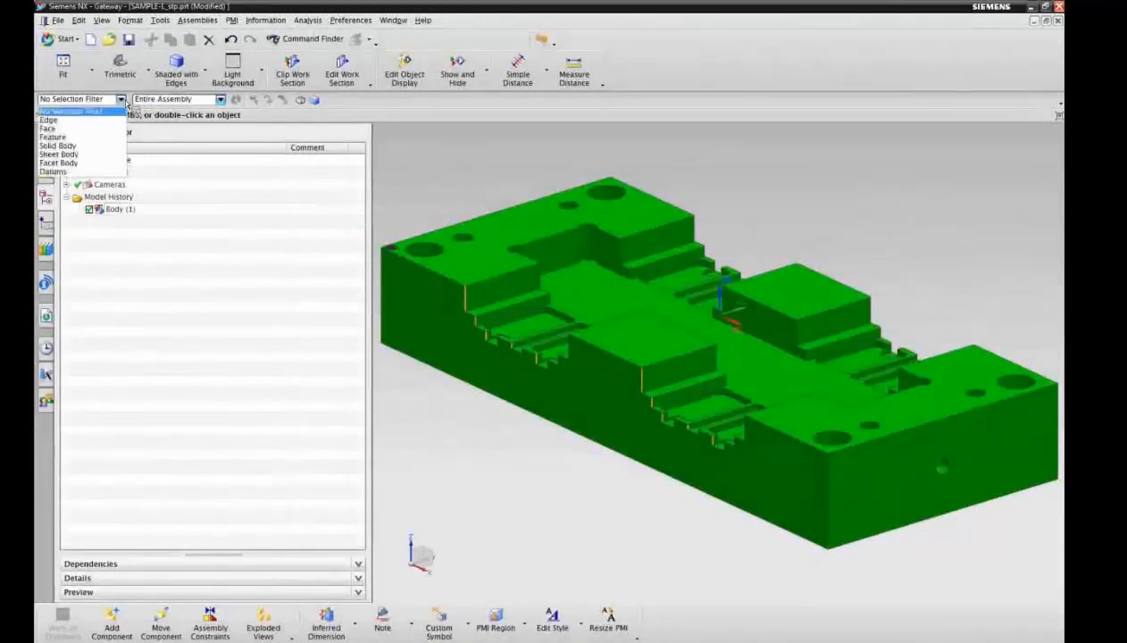
left_click(134, 139)
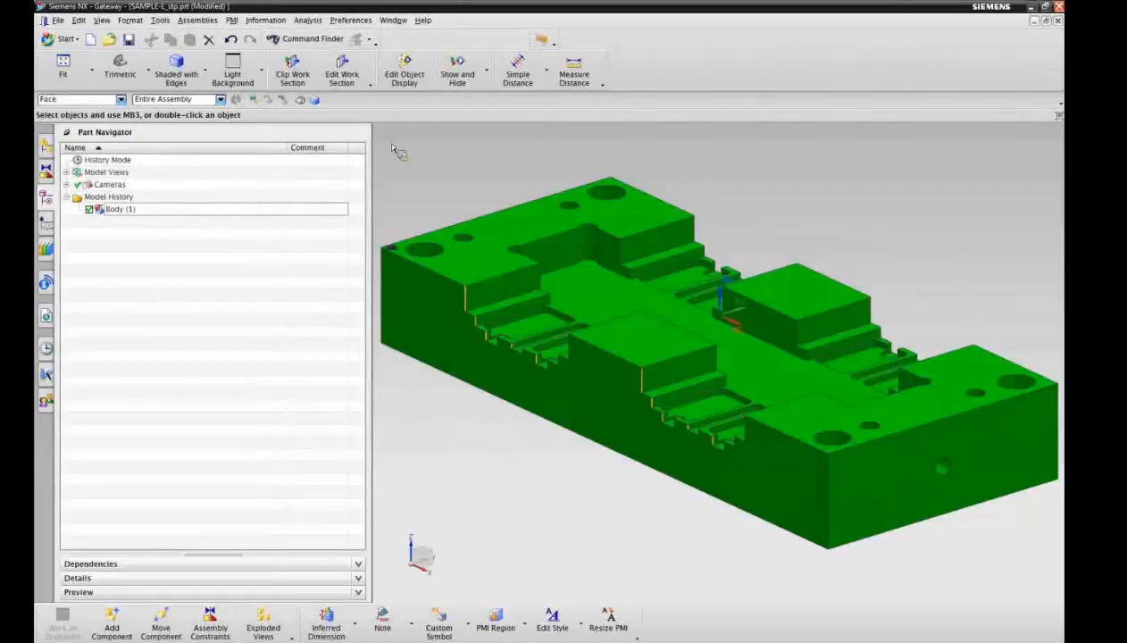
left_click_drag(378, 136, 1075, 583)
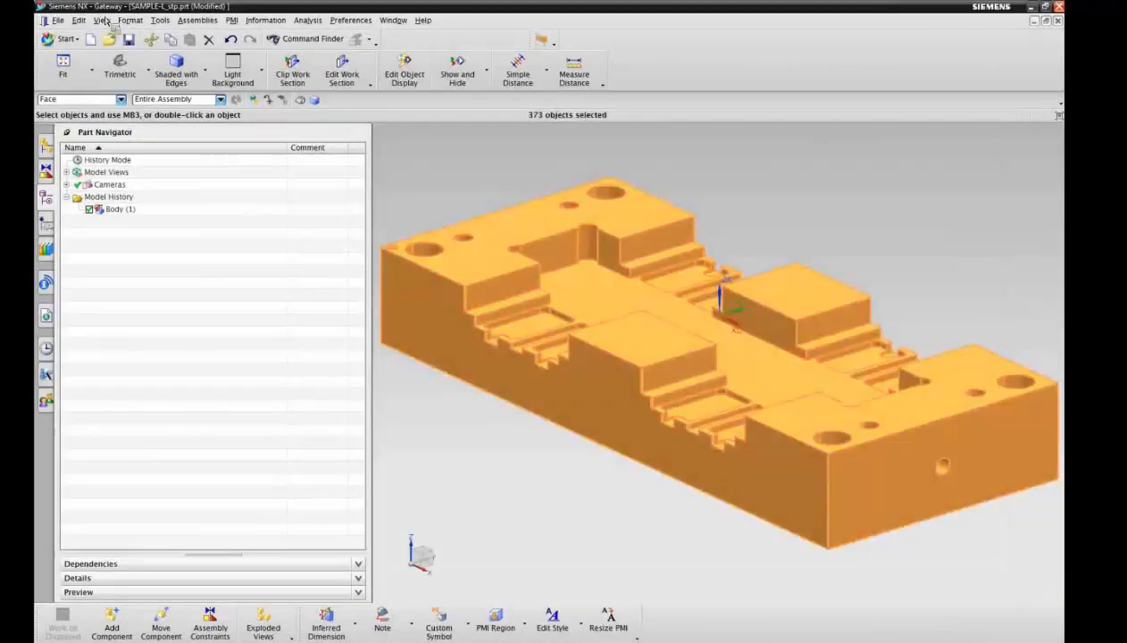
left_click(79, 19)
left_click(112, 169)
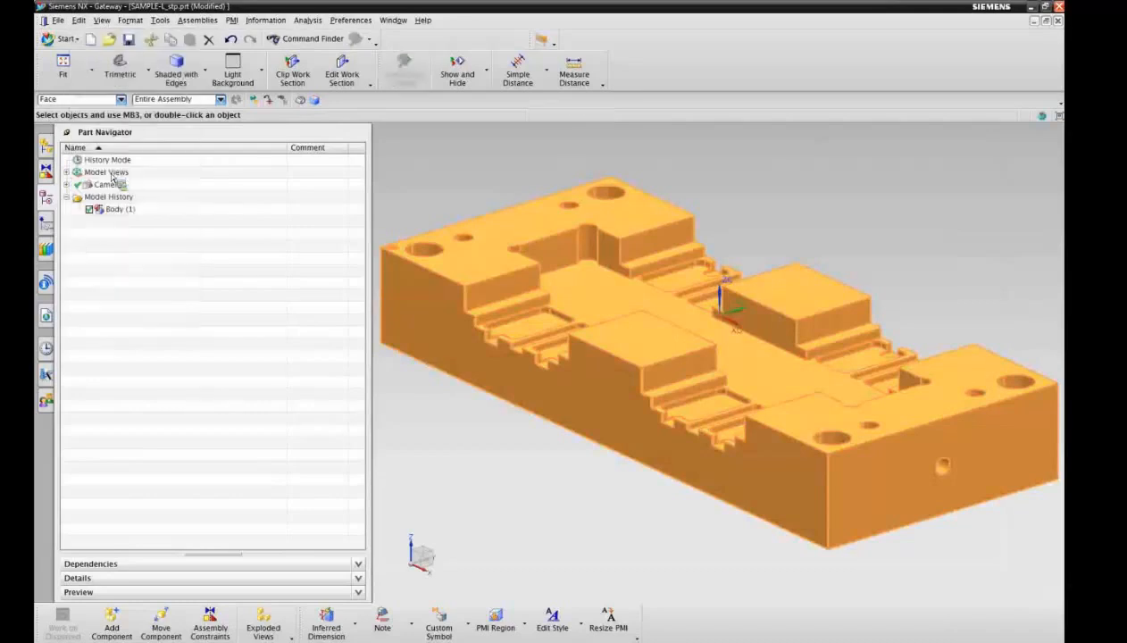
left_click(233, 146)
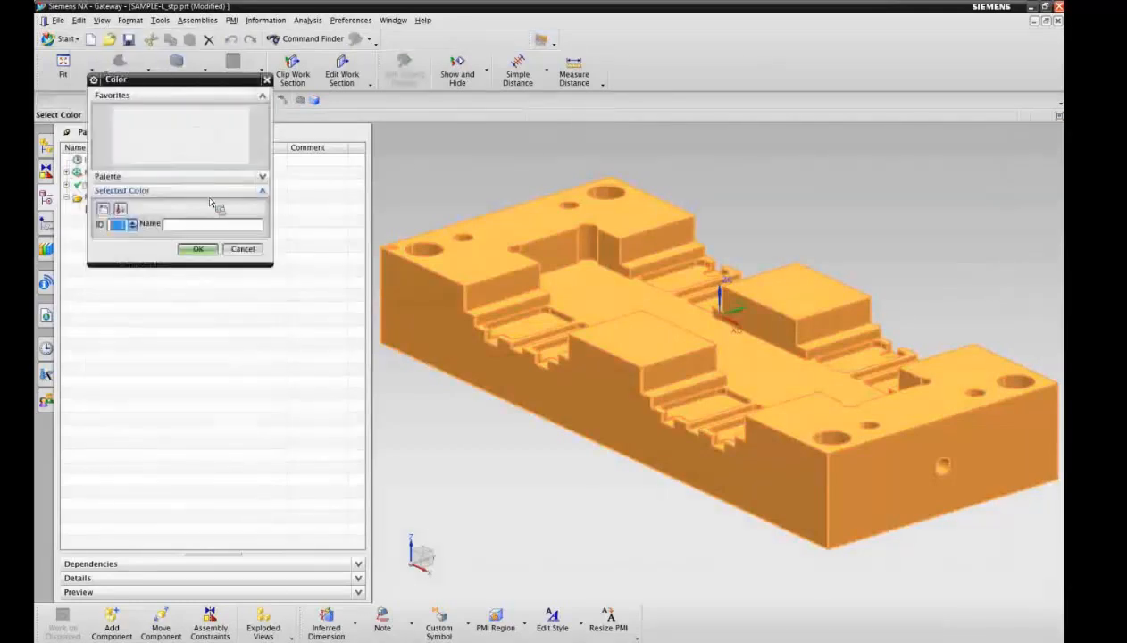
left_click(196, 158)
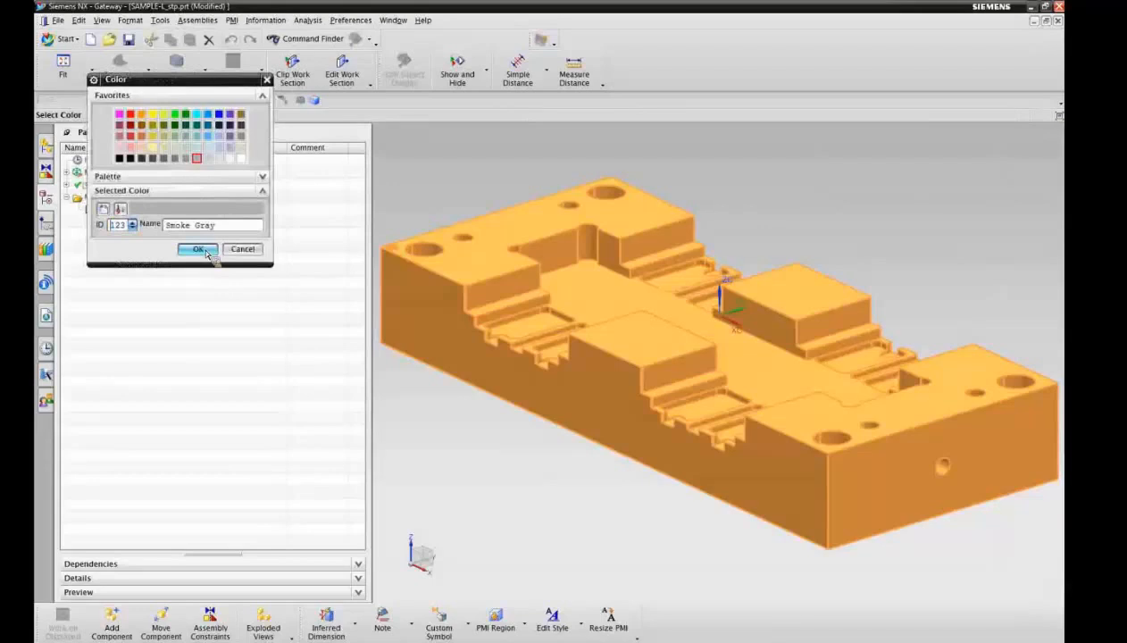
left_click(198, 249)
left_click(199, 406)
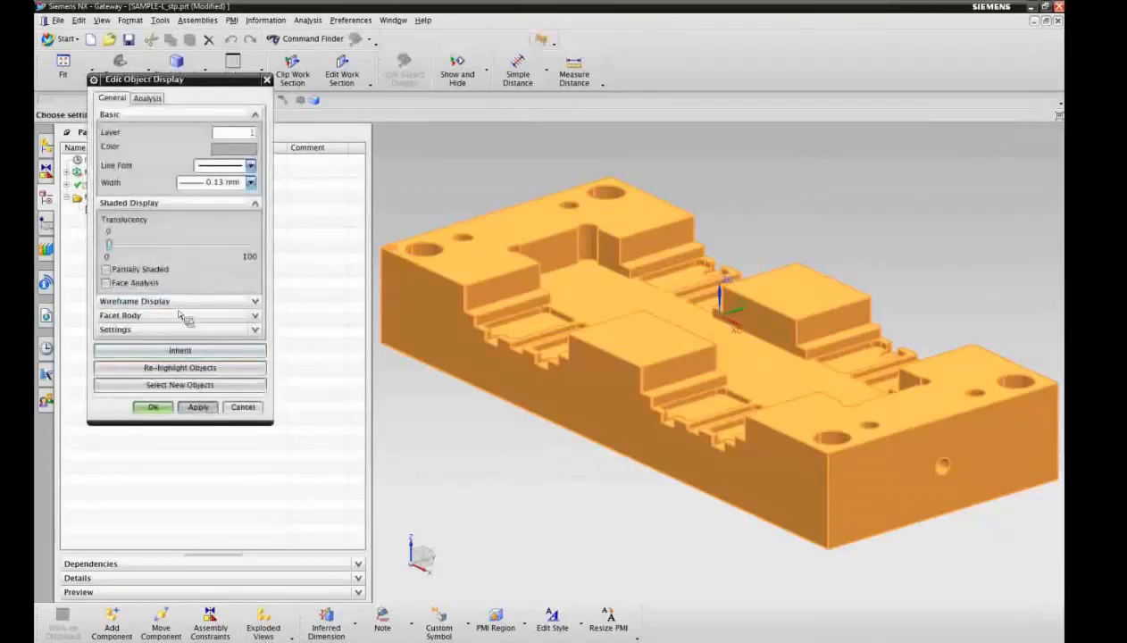
left_click_drag(110, 247, 164, 248)
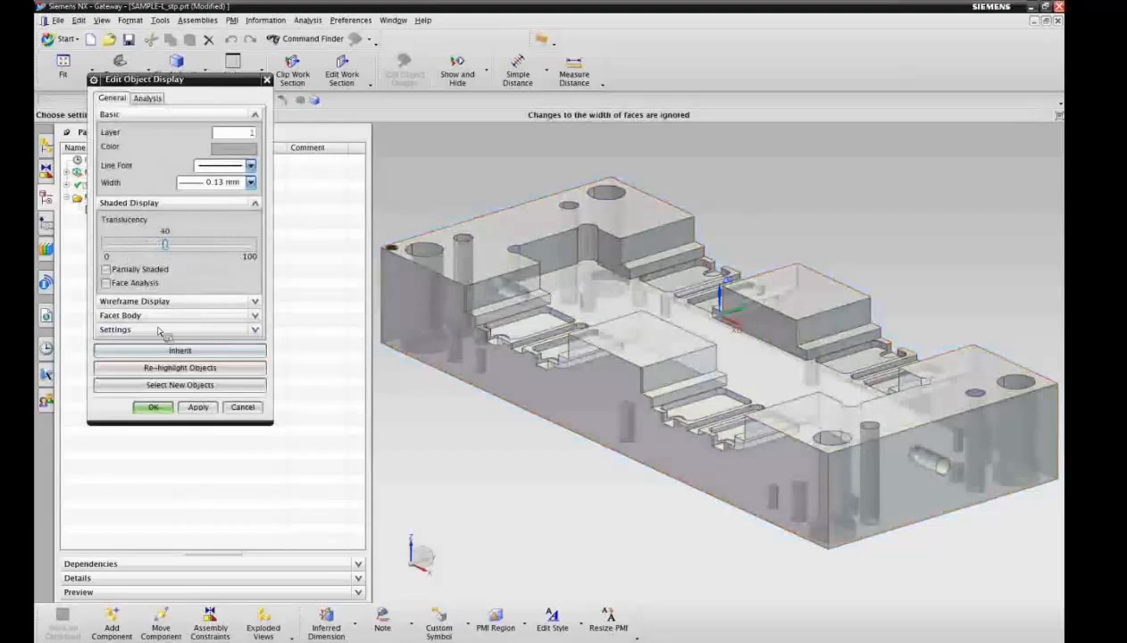
left_click(154, 406)
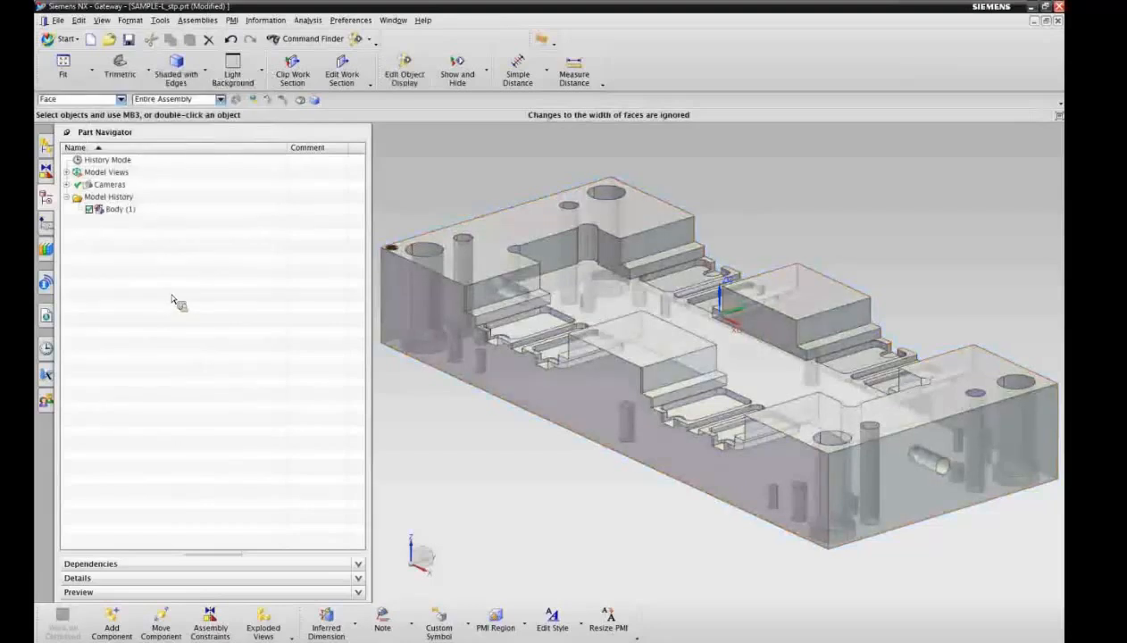
- Create the manufacturing file SAMPLE-L_stp_setup_1.prt from the General Setup template in millimeters, referencing SAMPLE-L_stp
left_click(58, 20)
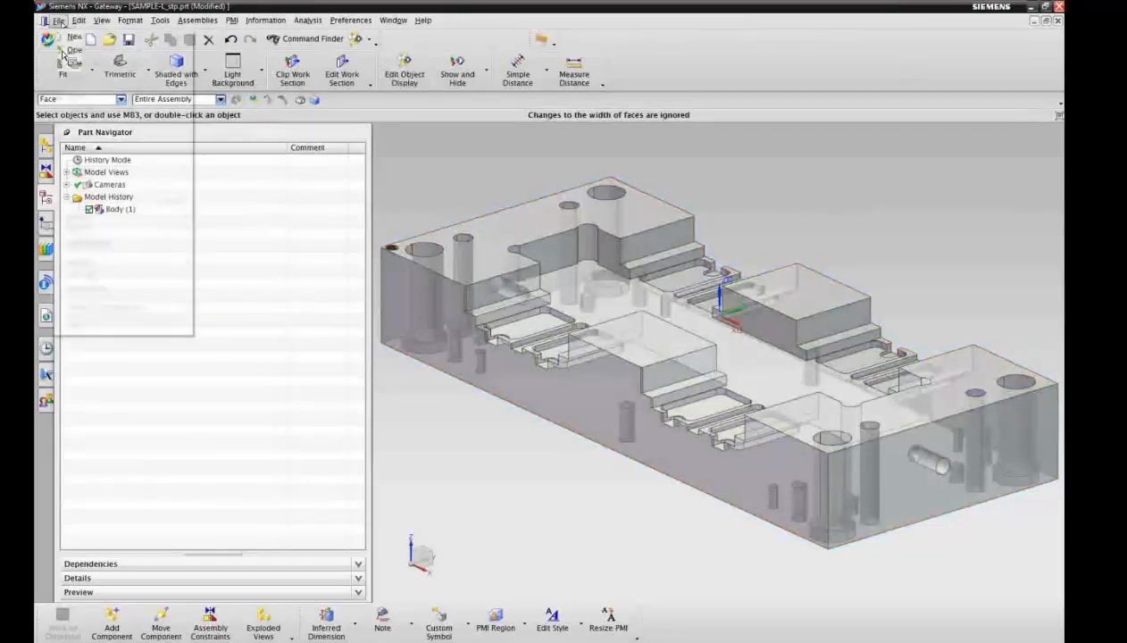
left_click(76, 37)
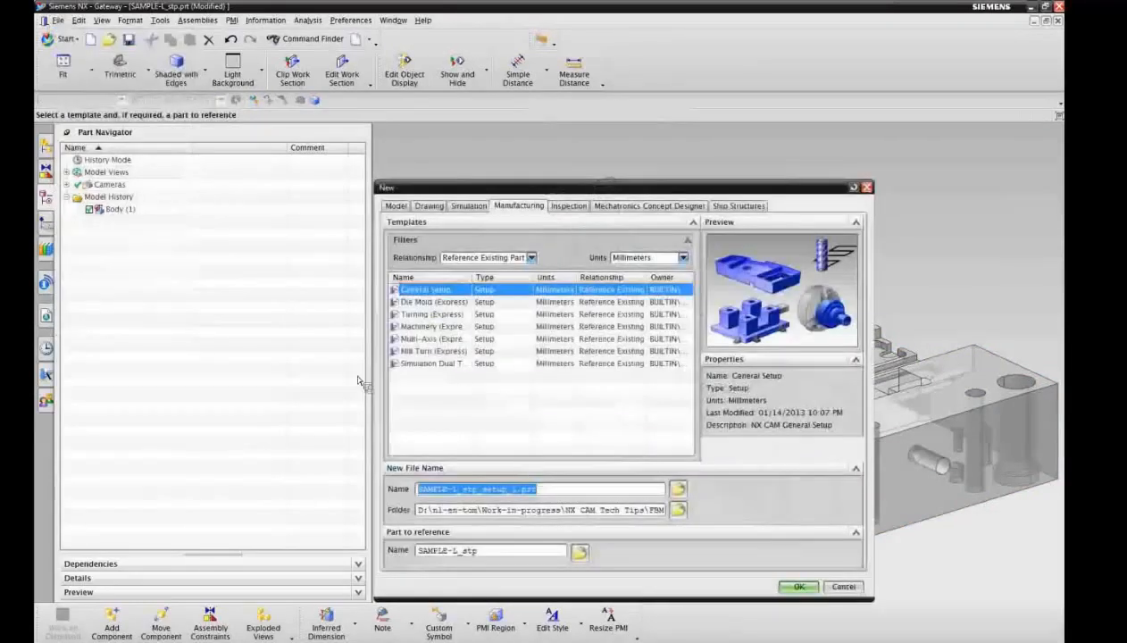
left_click(802, 587)
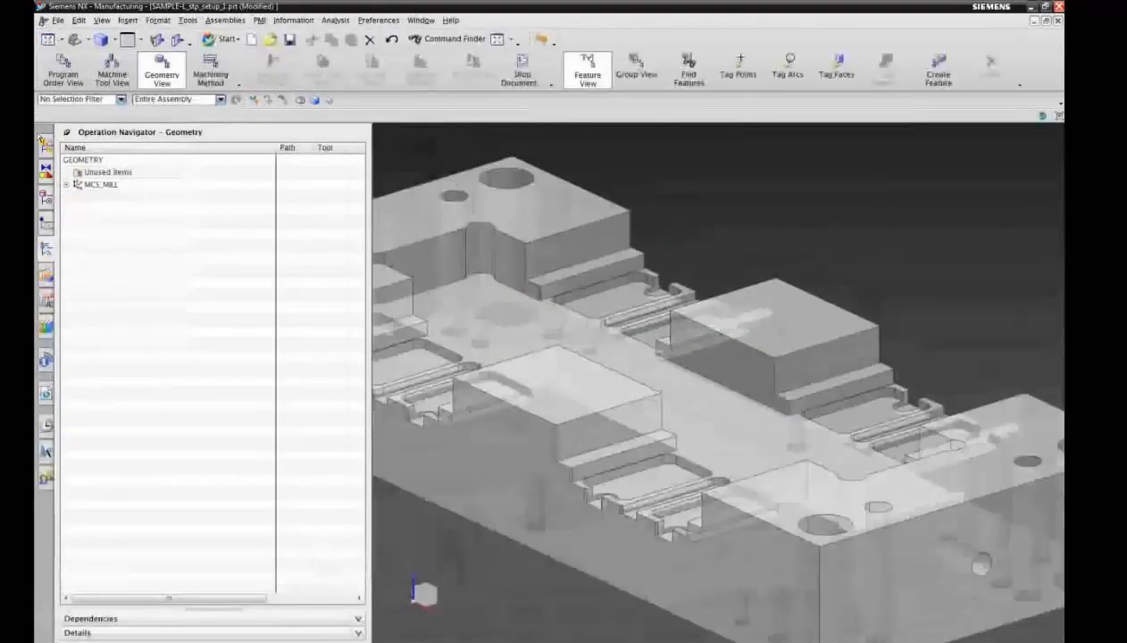
- Specify the solid body as the part geometry of WORKPIECE under MCS_MILL
left_click(65, 184)
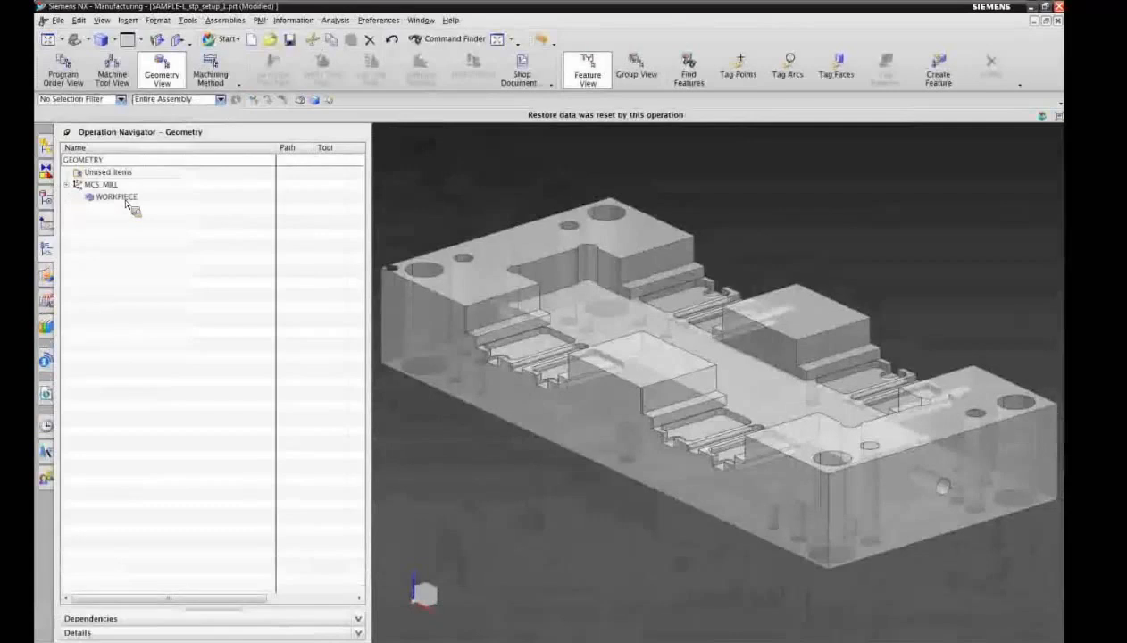
left_click(126, 198)
double_click(126, 202)
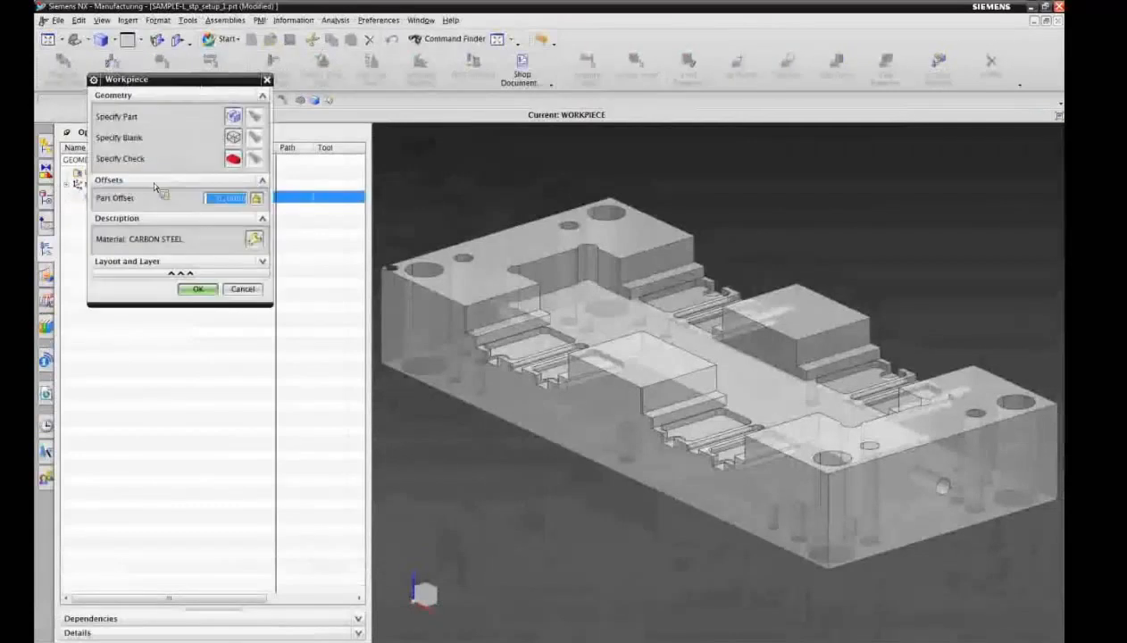
left_click(234, 119)
left_click(462, 274)
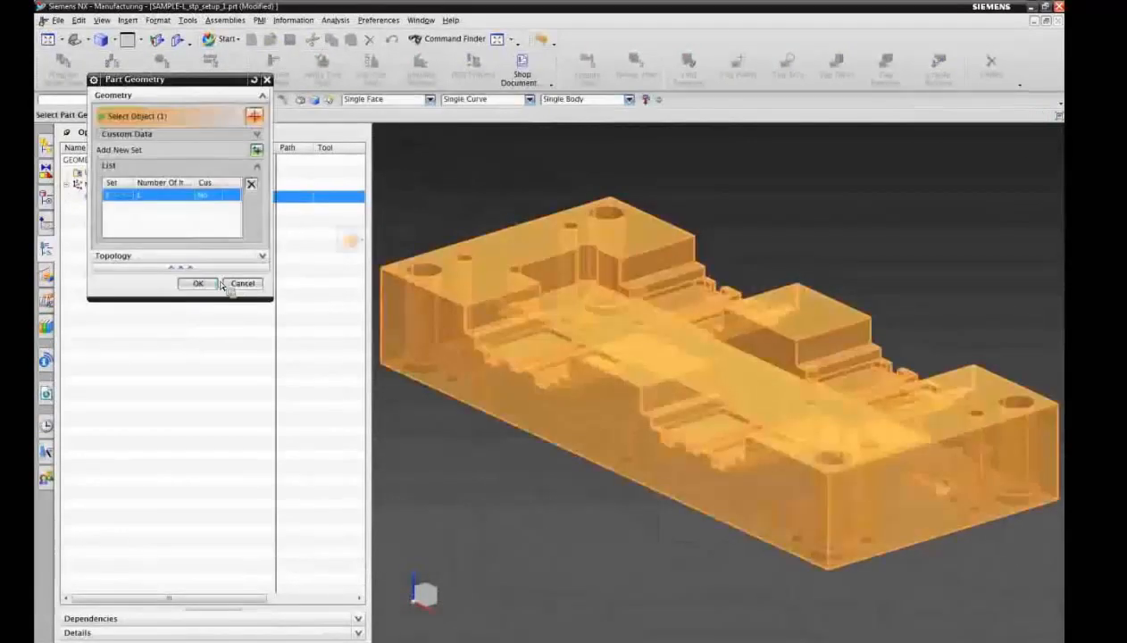
left_click(198, 284)
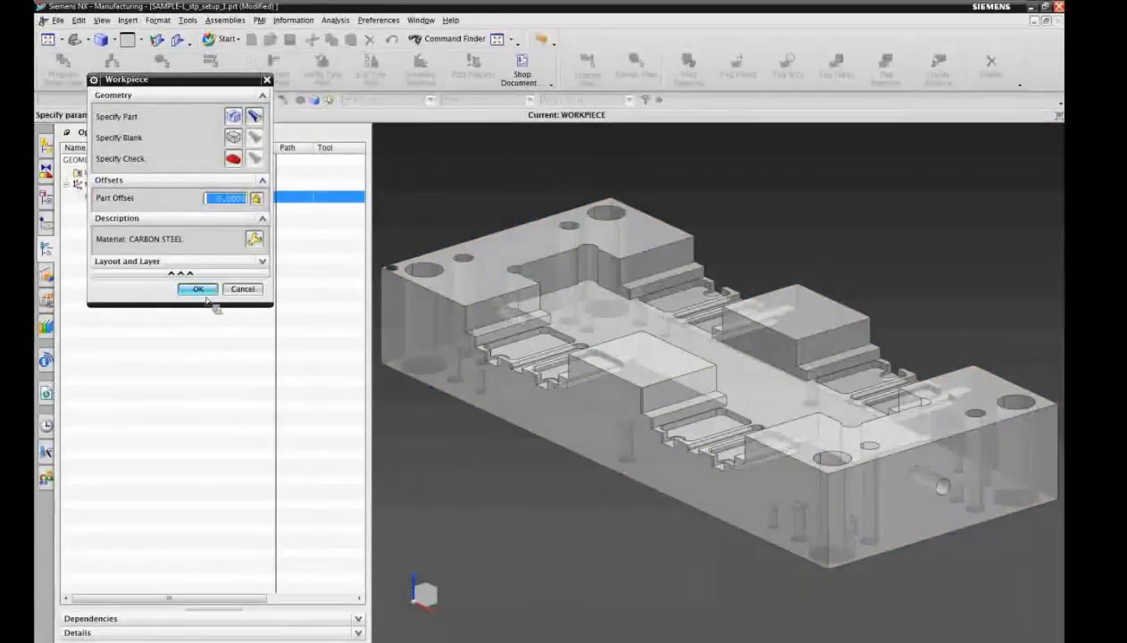
left_click(211, 291)
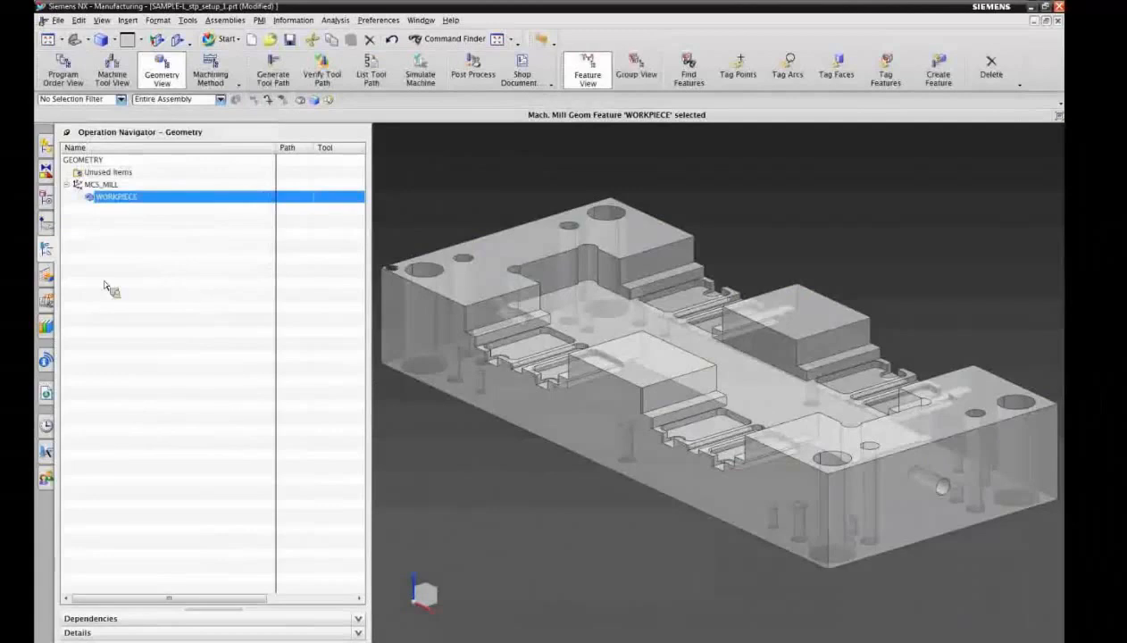
- Start Find Features with Parametric Recognition and restrict the feature types to STEPS, leaving SLOTS and WEDM unchecked
left_click(47, 275)
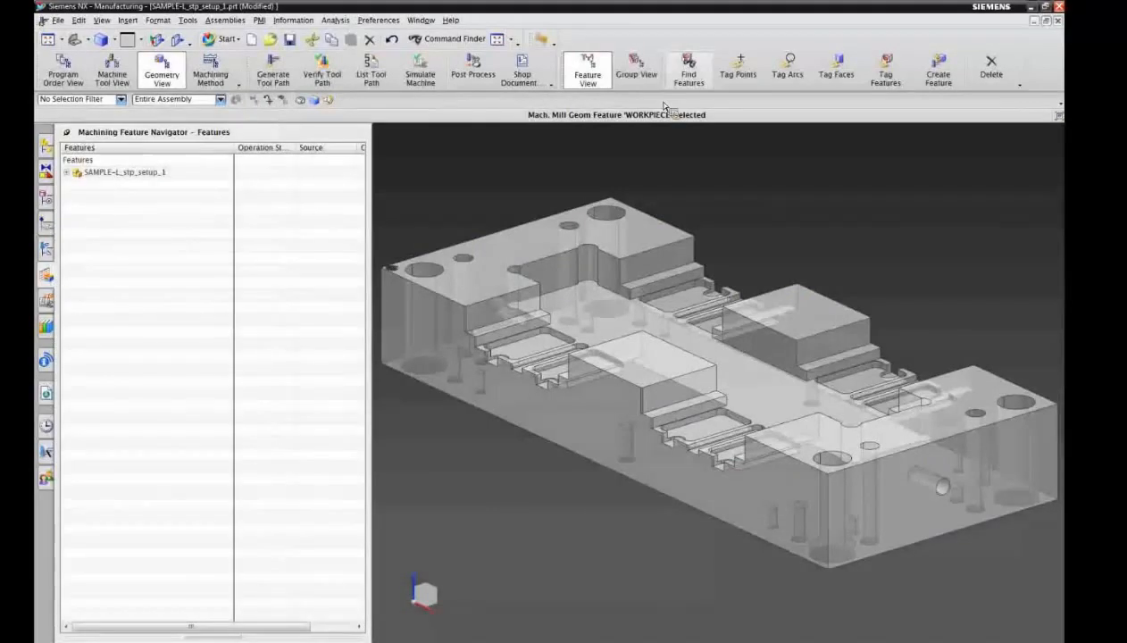
left_click(683, 77)
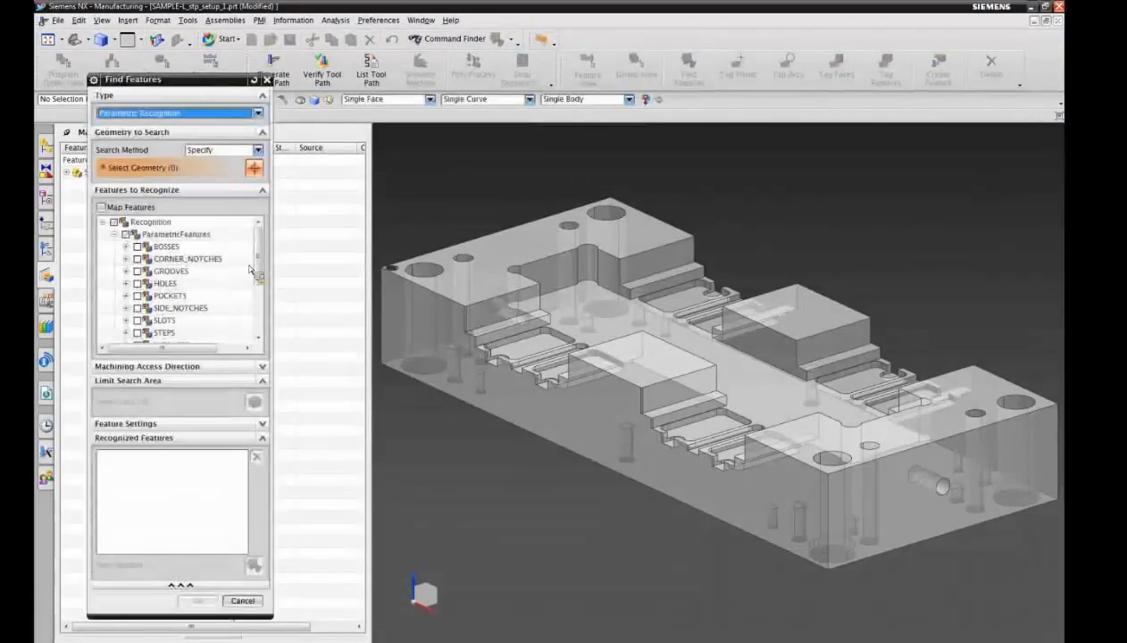
left_click_drag(258, 244, 264, 275)
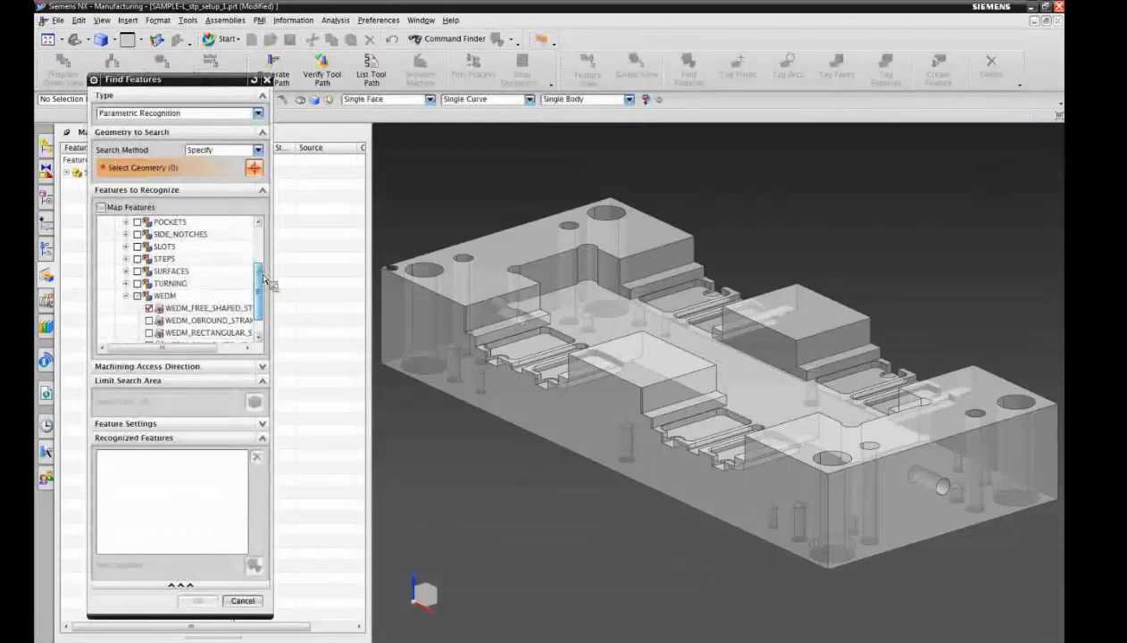
left_click(126, 296)
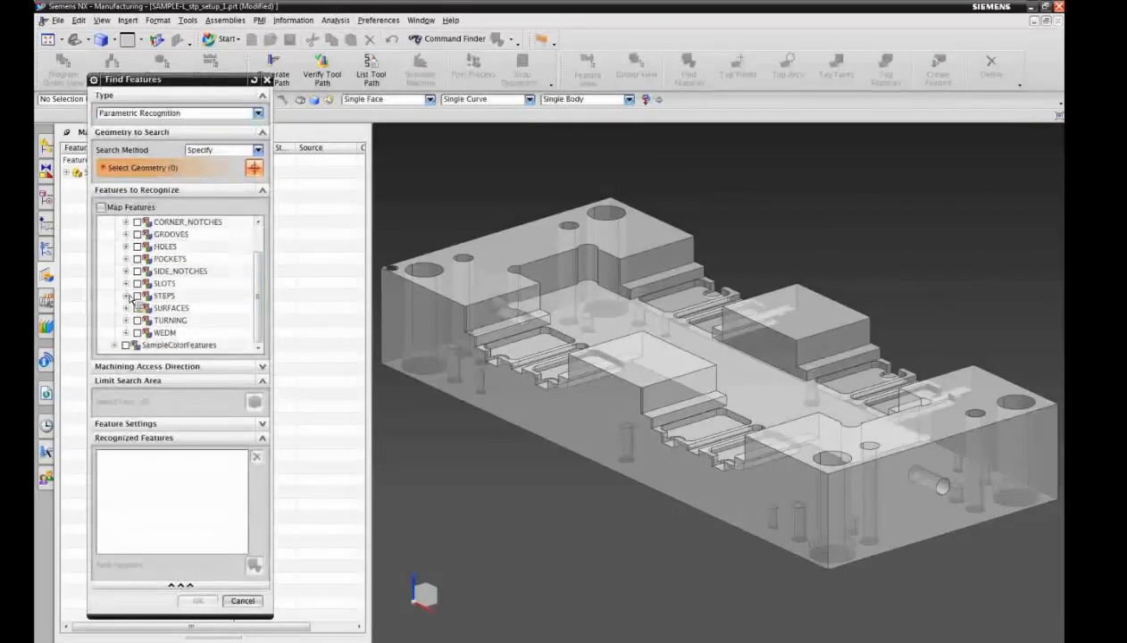
left_click(137, 295)
left_click(126, 283)
left_click(149, 283)
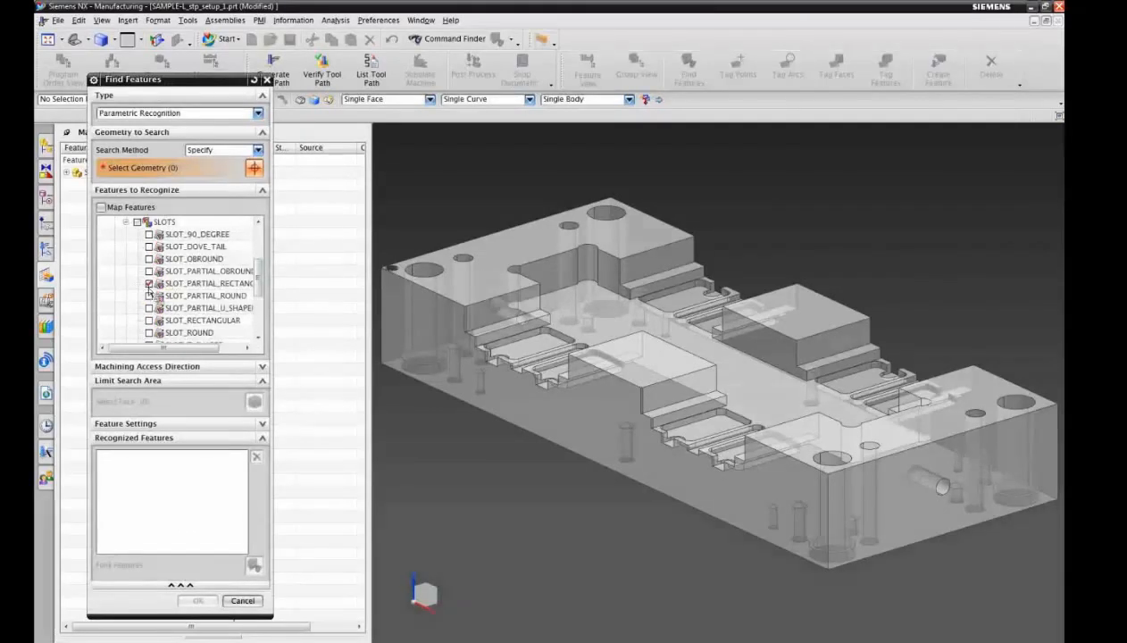
left_click(126, 221)
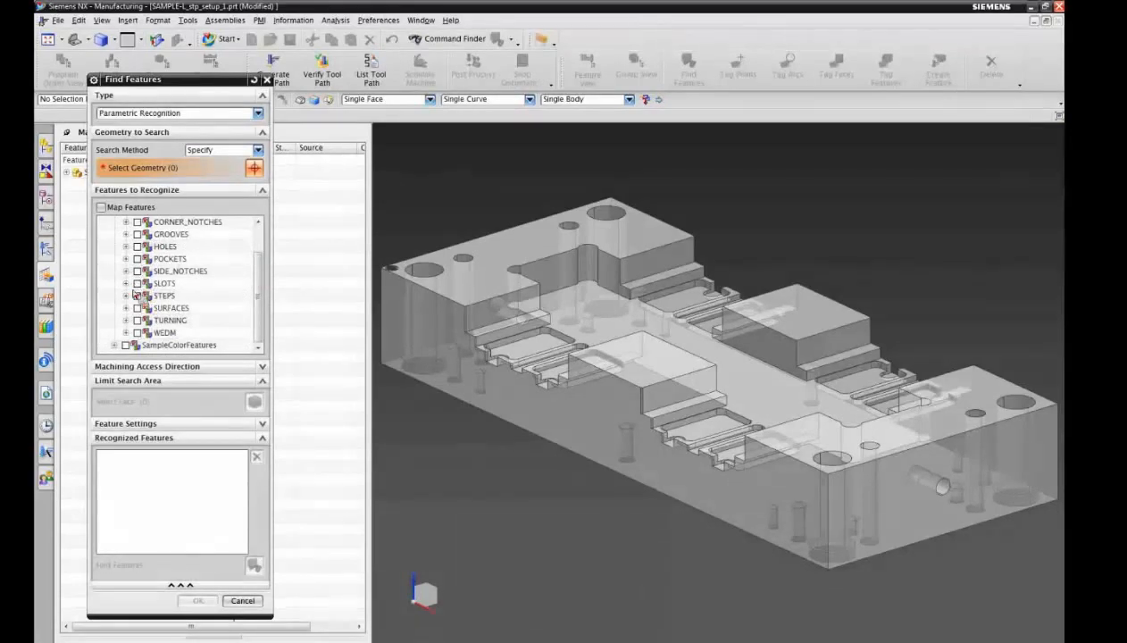
left_click(127, 284)
left_click(126, 222)
- Set the search method to Workpiece, find the features and accept all recognized ones
left_click(223, 149)
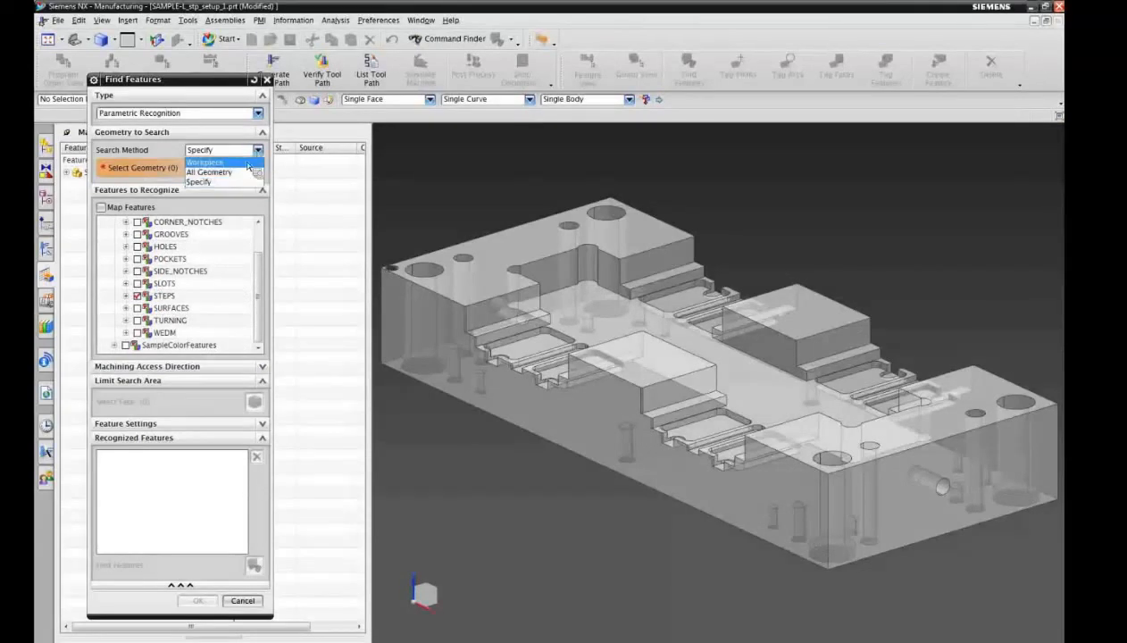
left_click(207, 162)
left_click(255, 544)
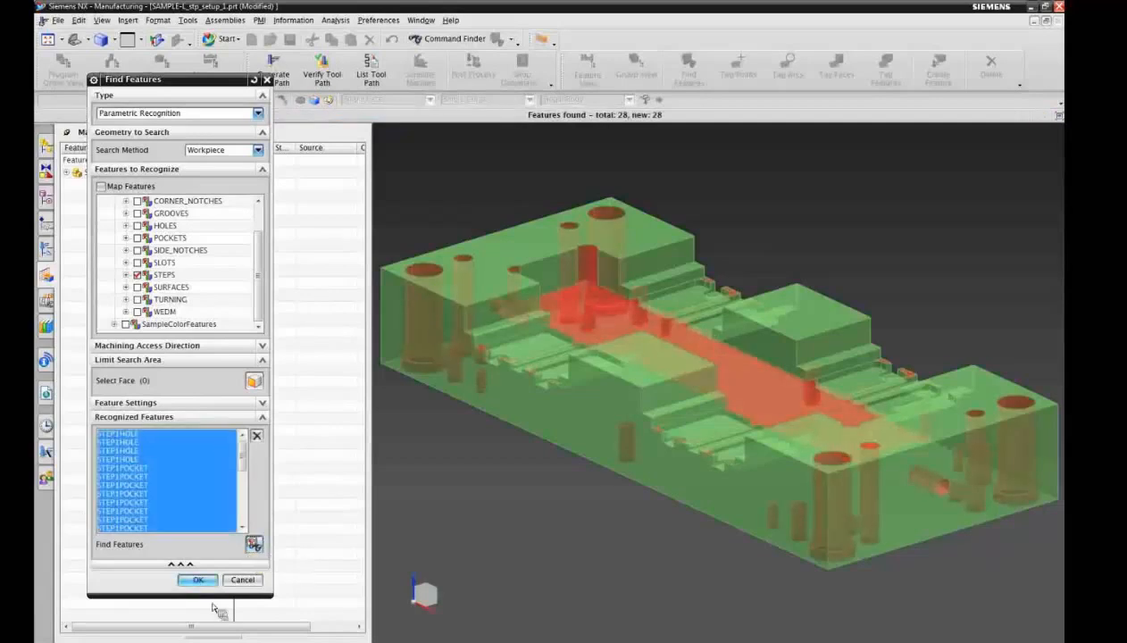
left_click(199, 581)
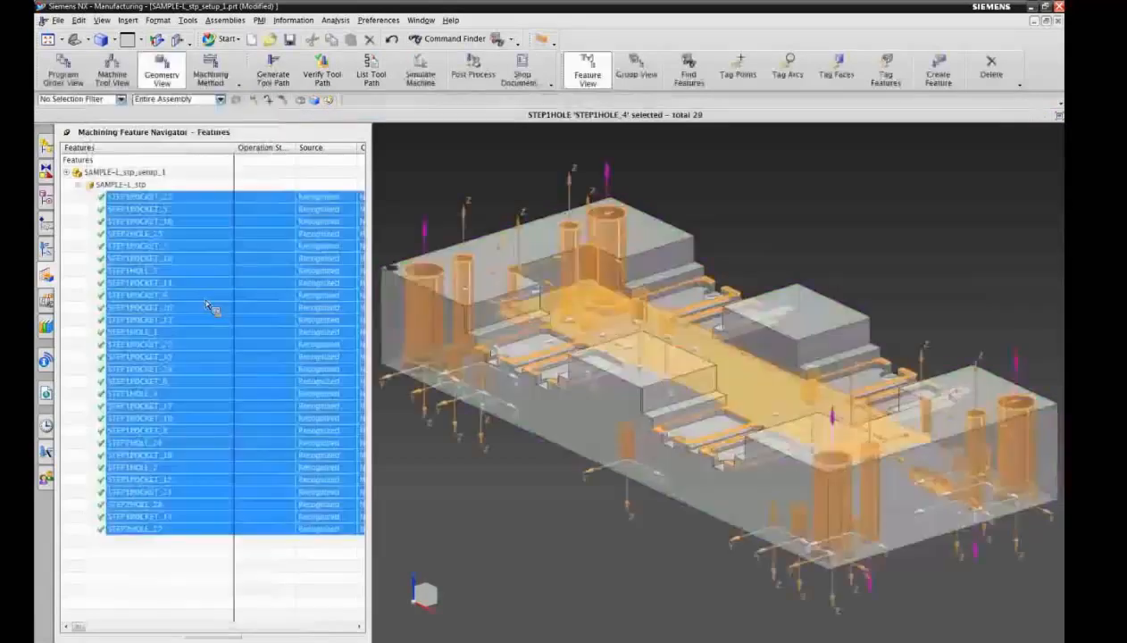
- Hide the feature coordinate systems and sort the recognized features by name
right_click(212, 153)
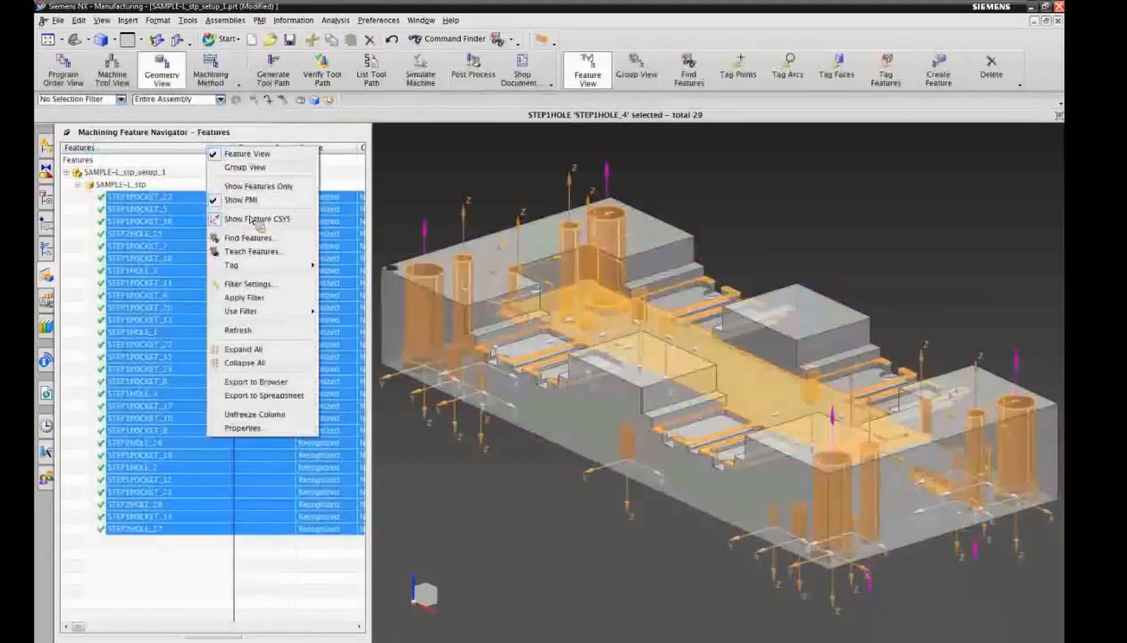
left_click(246, 220)
left_click(172, 148)
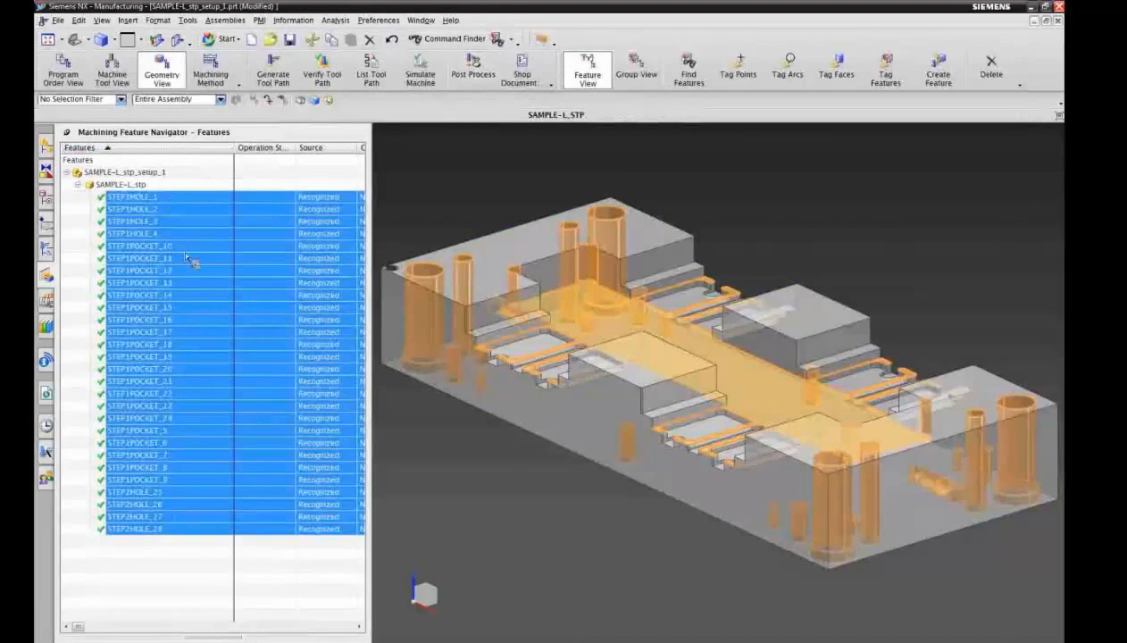
- Highlight the STEP1HOLE, STEP1POCKET and STEP2HOLE features in groups to examine where they lie on the part
left_click(147, 200)
left_click(152, 235, "shift")
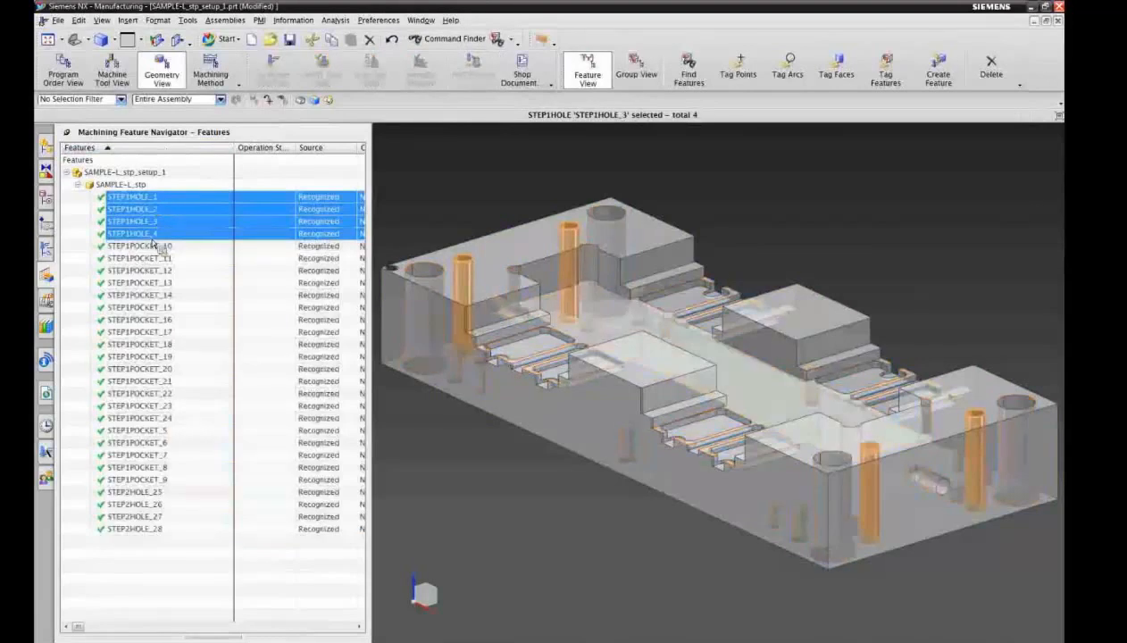
left_click(160, 246)
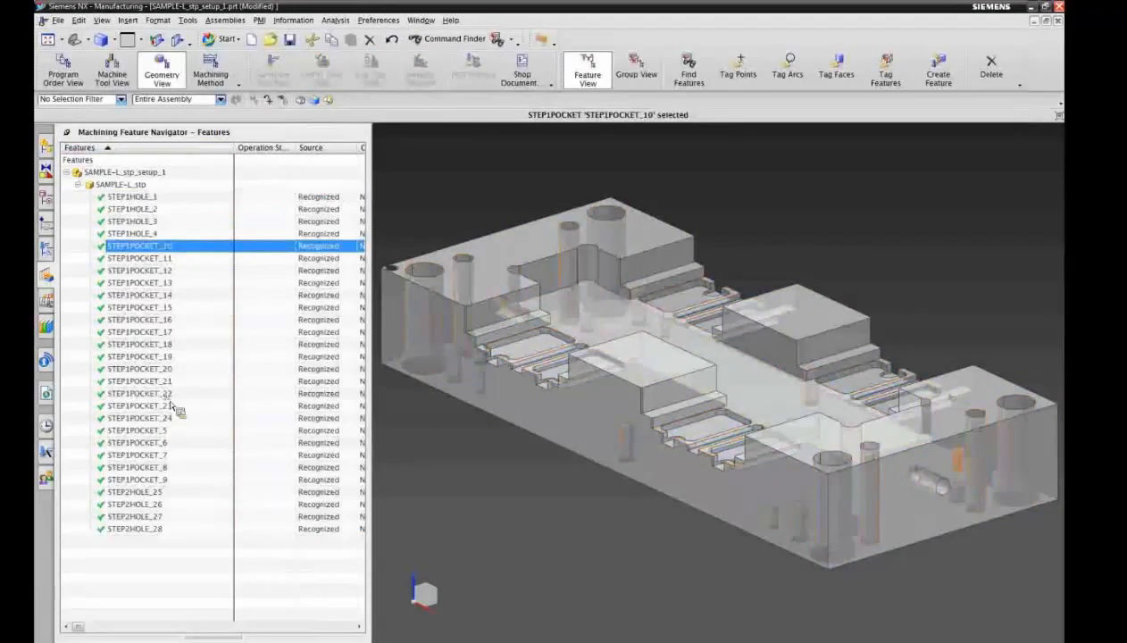
left_click(175, 420, "shift")
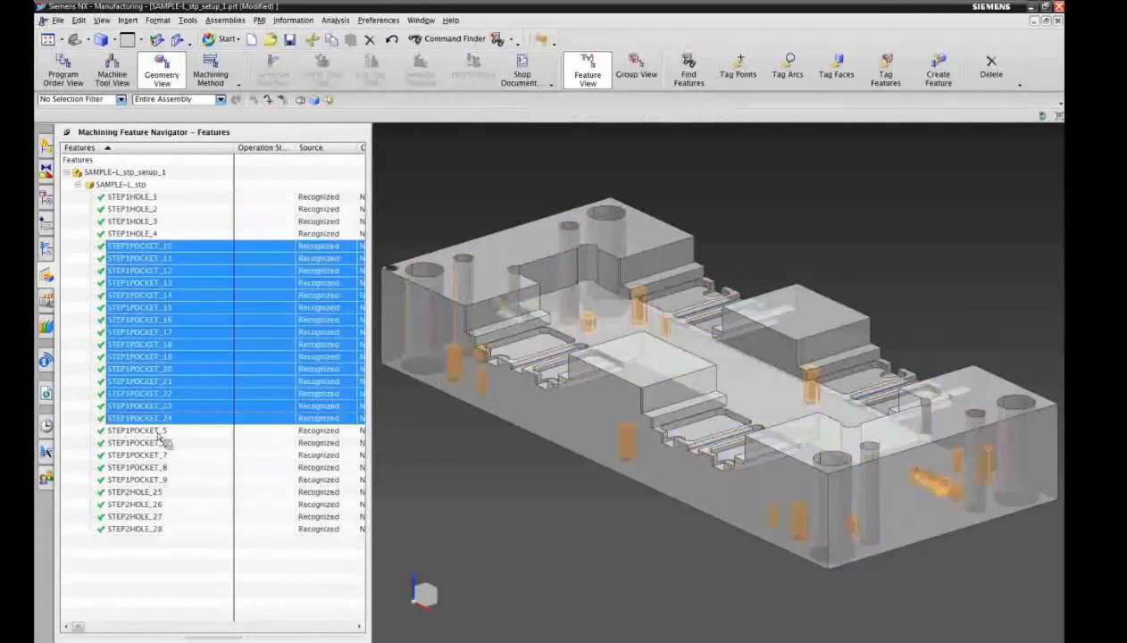
left_click(160, 431)
left_click(162, 479, "shift")
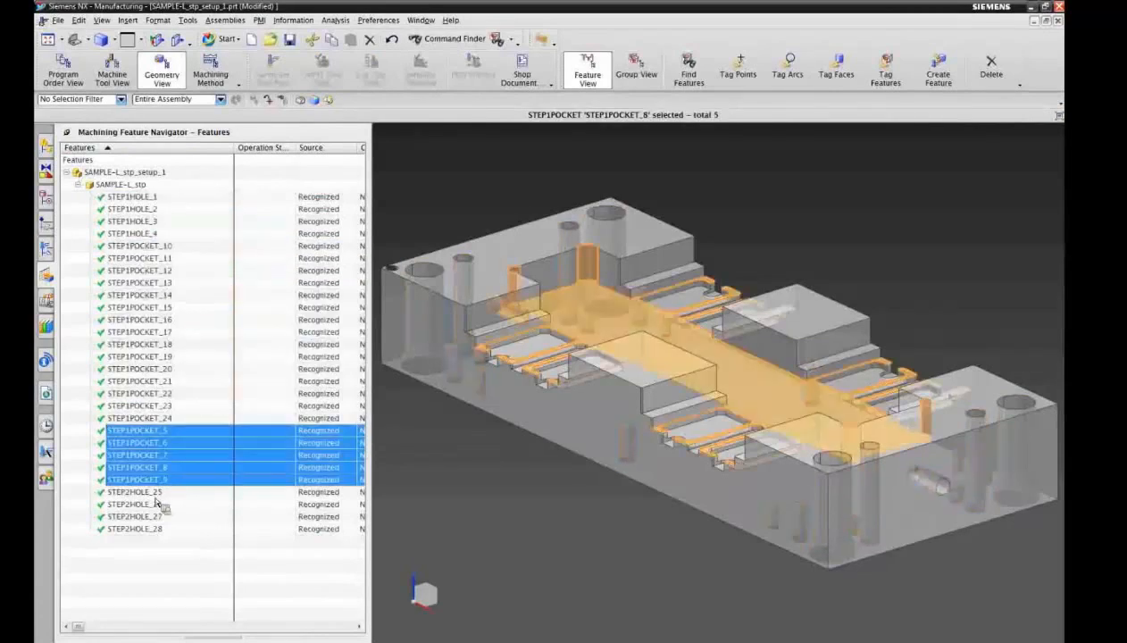
left_click(159, 492)
left_click(167, 530, "shift")
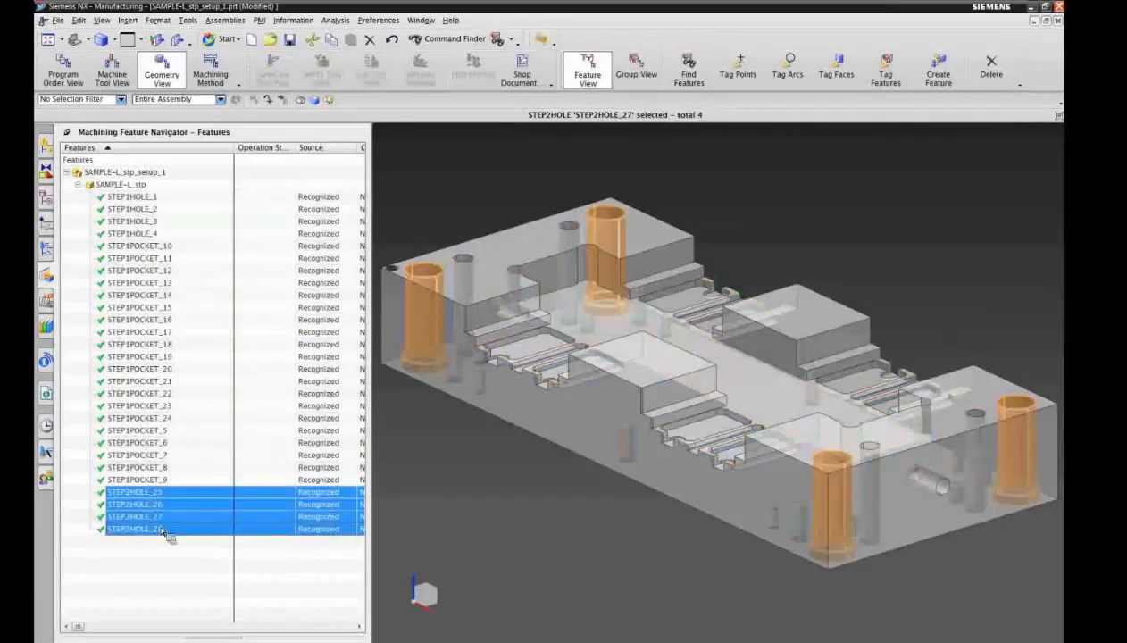
- Create a rule-based feature process for STEP1HOLE_1 through STEP1POCKET_24 using only the MillDrill knowledge library, and dismiss the information report
left_click(154, 197)
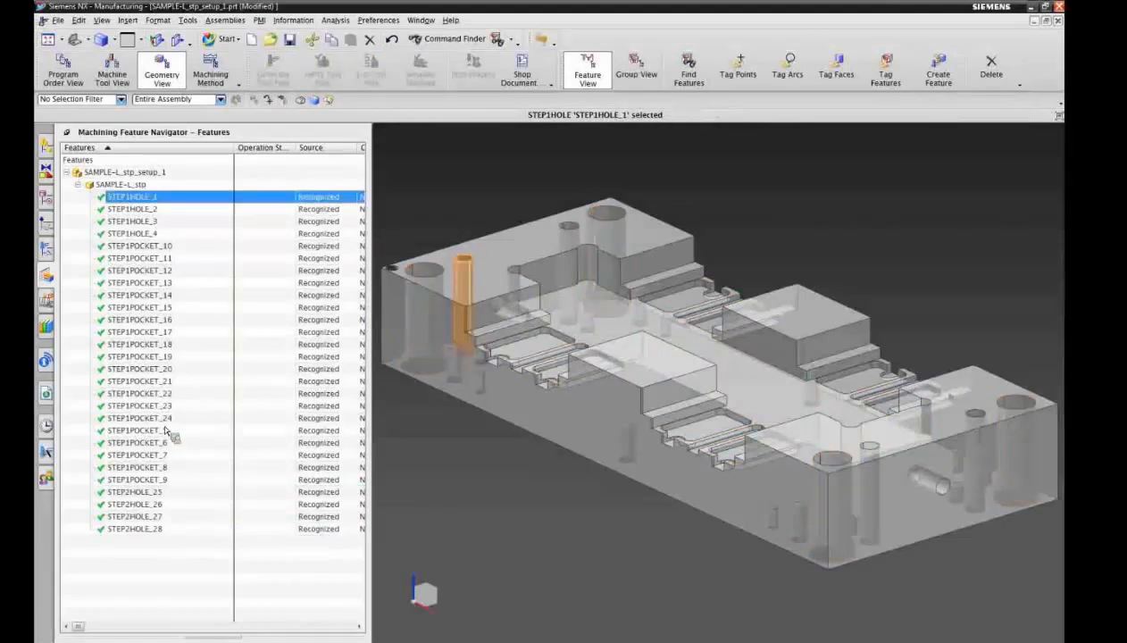
left_click(166, 418, "shift")
right_click(166, 420)
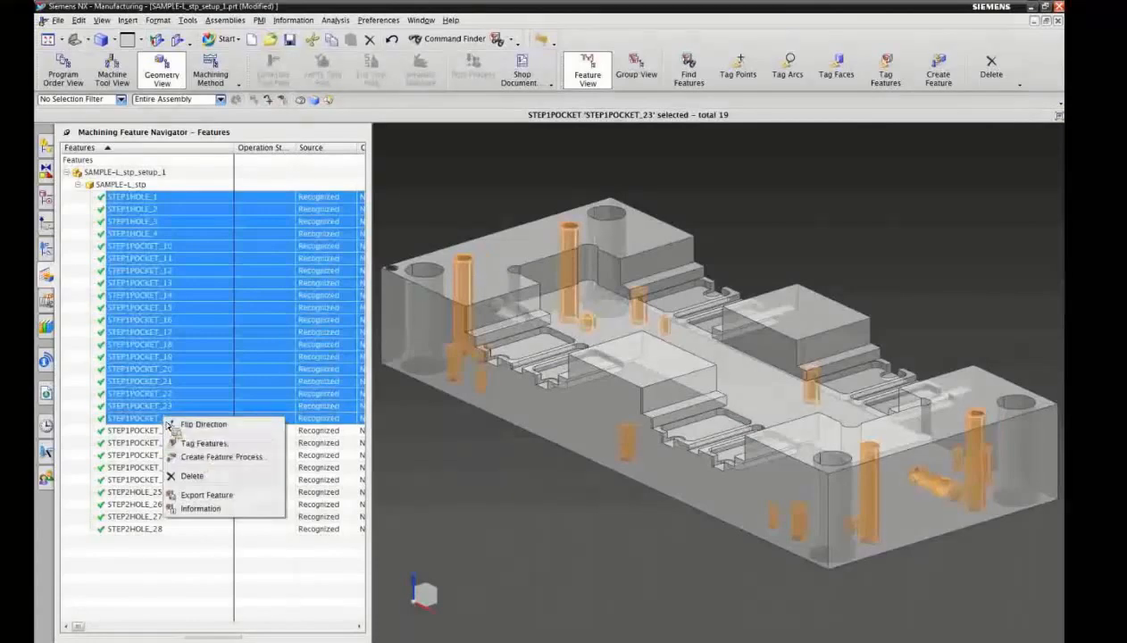
left_click(214, 457)
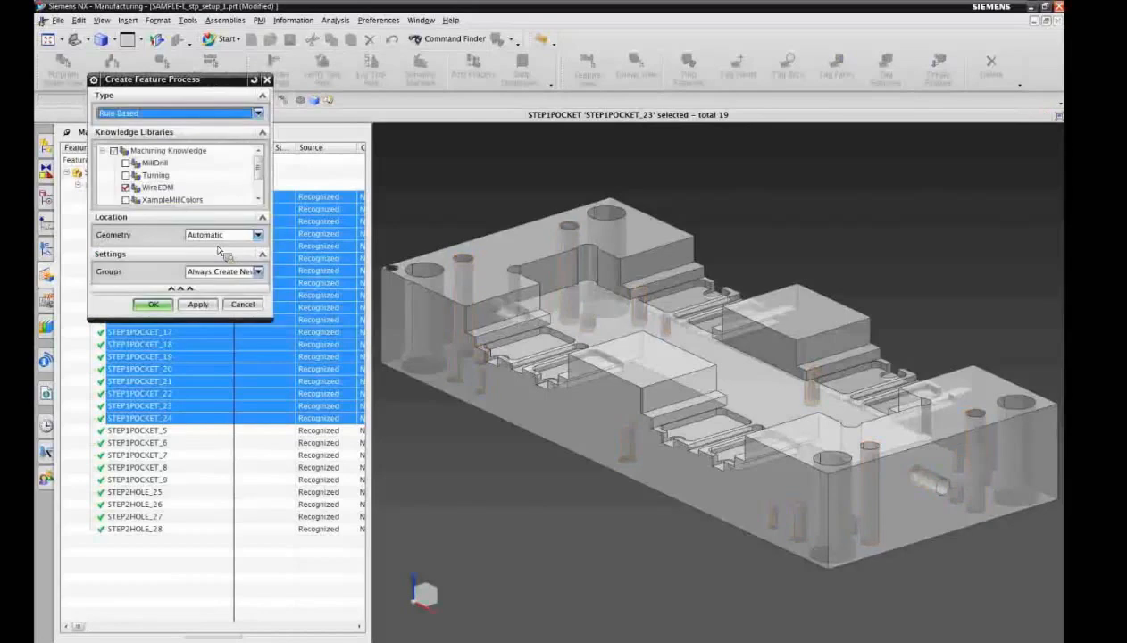
left_click(126, 188)
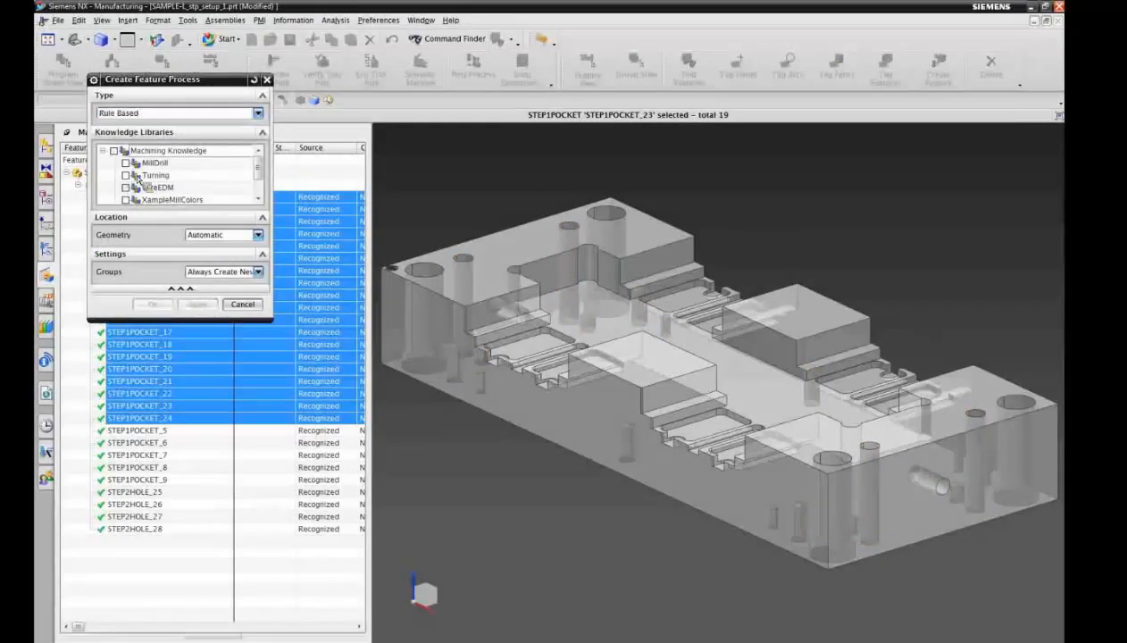
left_click(126, 164)
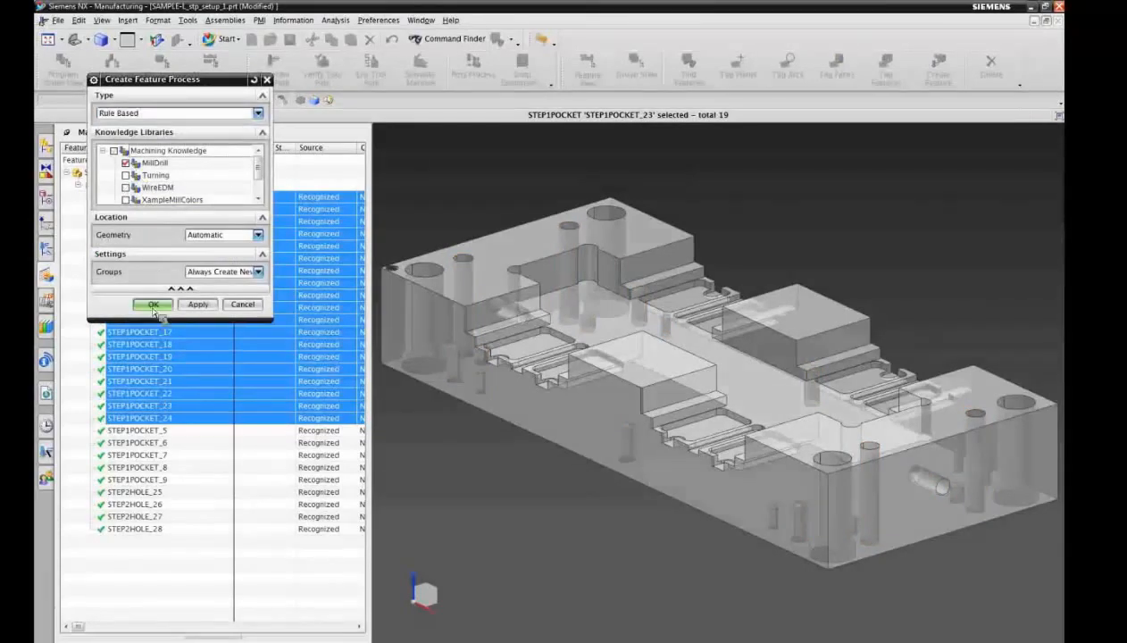
left_click(153, 305)
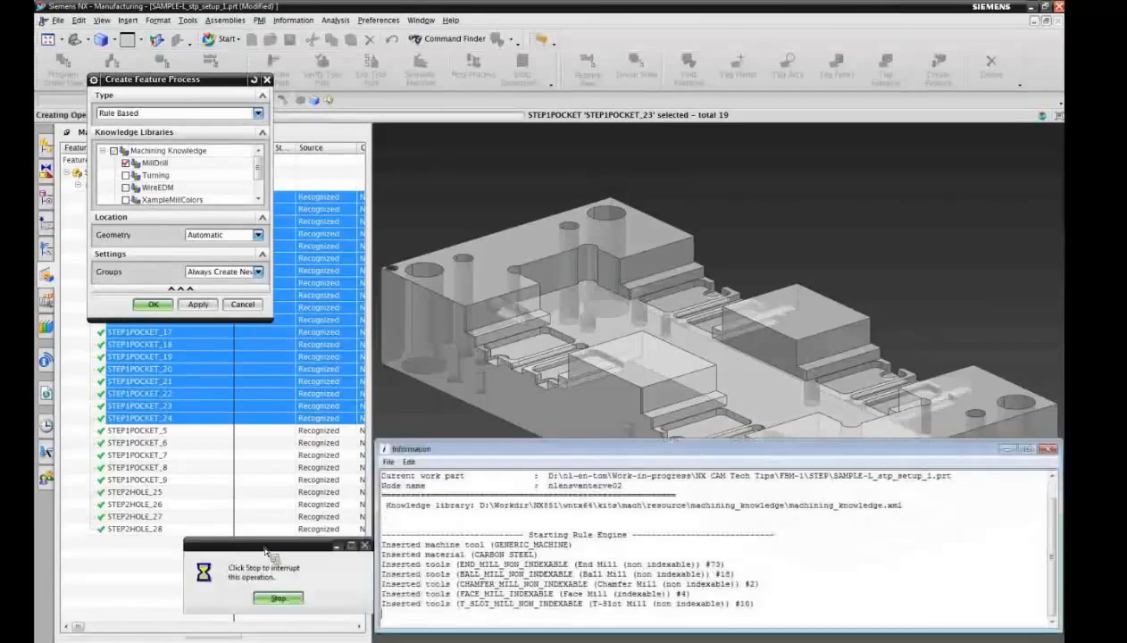
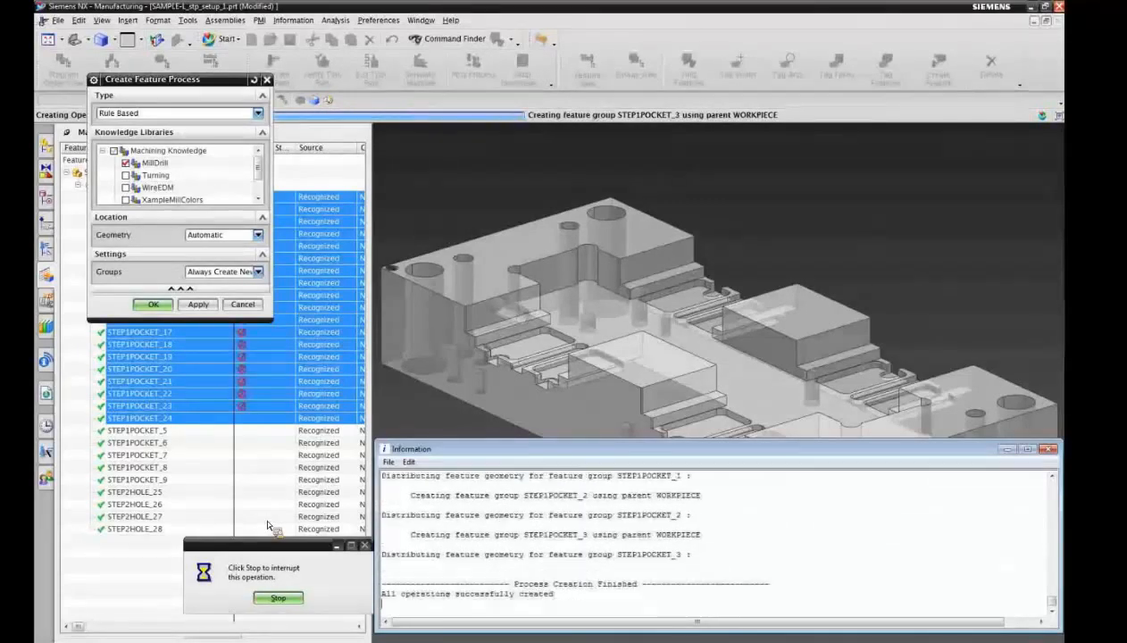
left_click(386, 450)
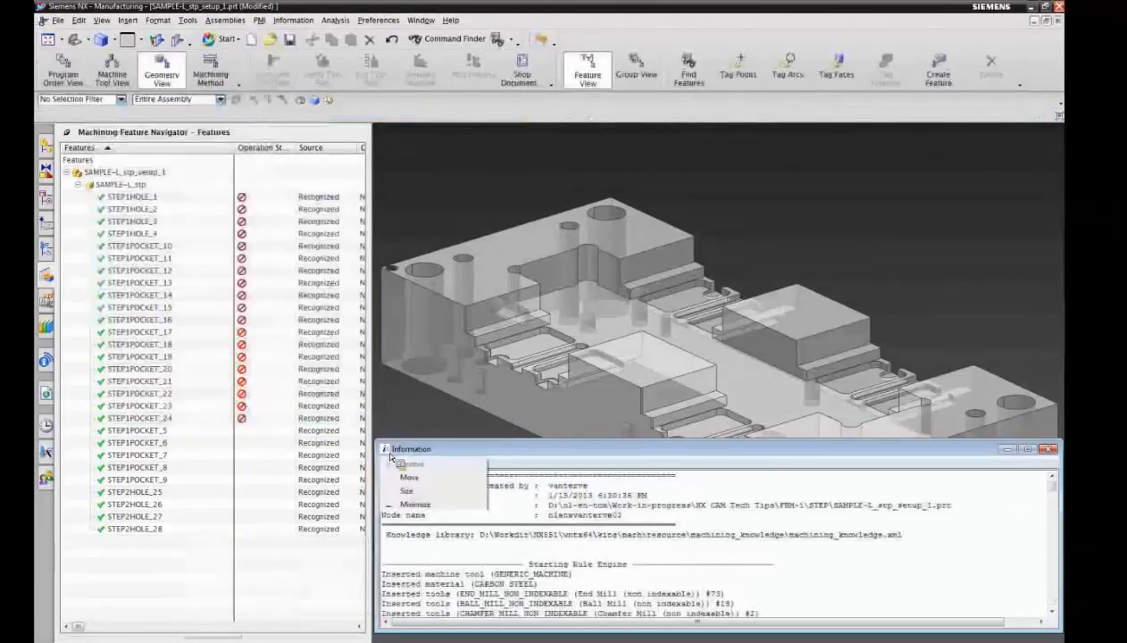
left_click(411, 536)
- Show the Operation Navigator and expand all feature groups and operations under WORKPIECE
left_click(46, 250)
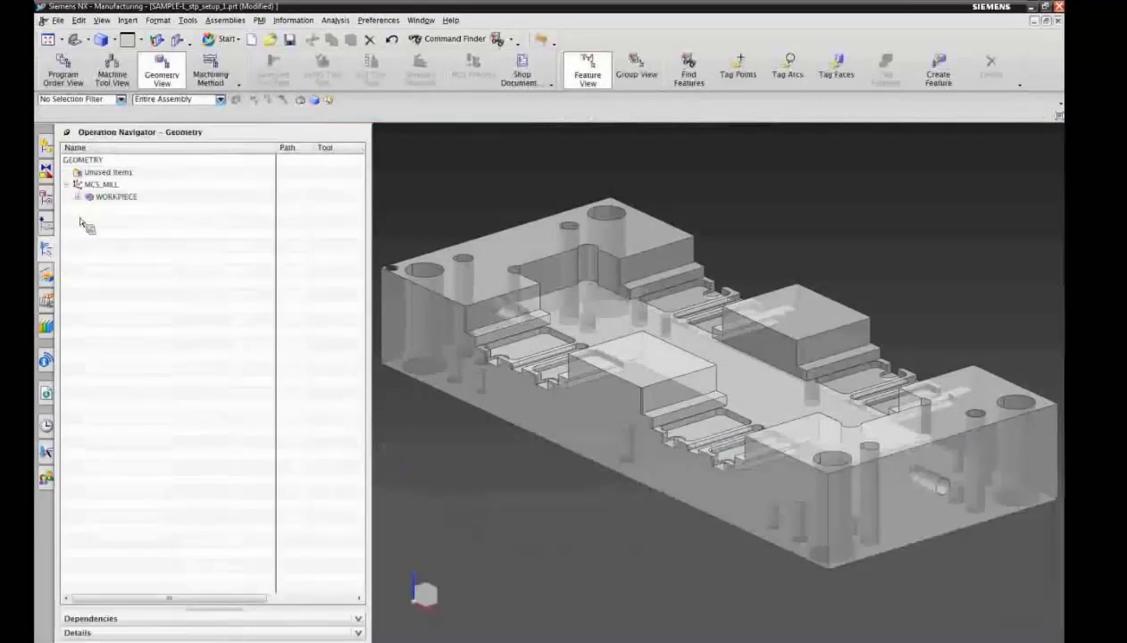
left_click(78, 196)
left_click(134, 211)
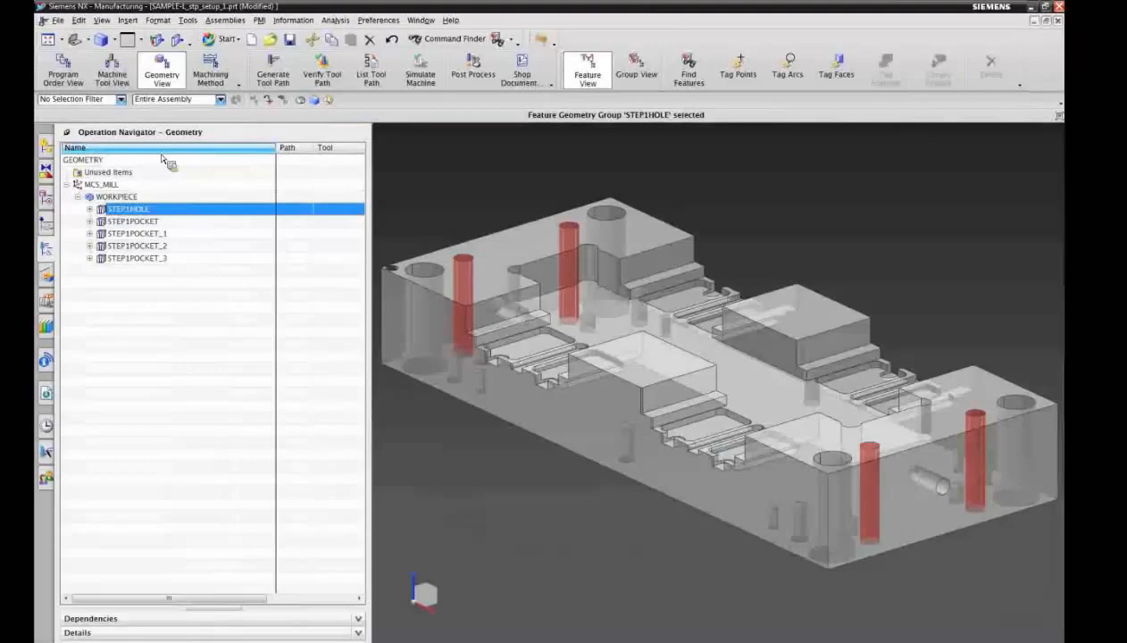
right_click(160, 149)
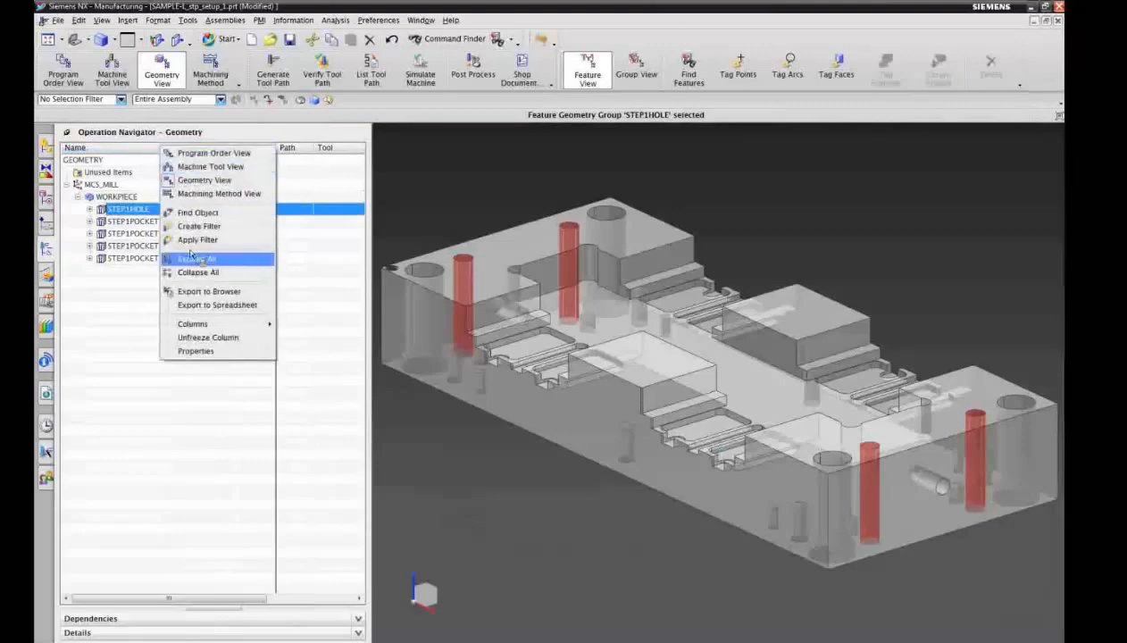
left_click(192, 258)
- Highlight the feature groups STEP1HOLE and STEP1POCKET through STEP1POCKET_3 in turn to examine which holes each one covers
left_click(143, 259)
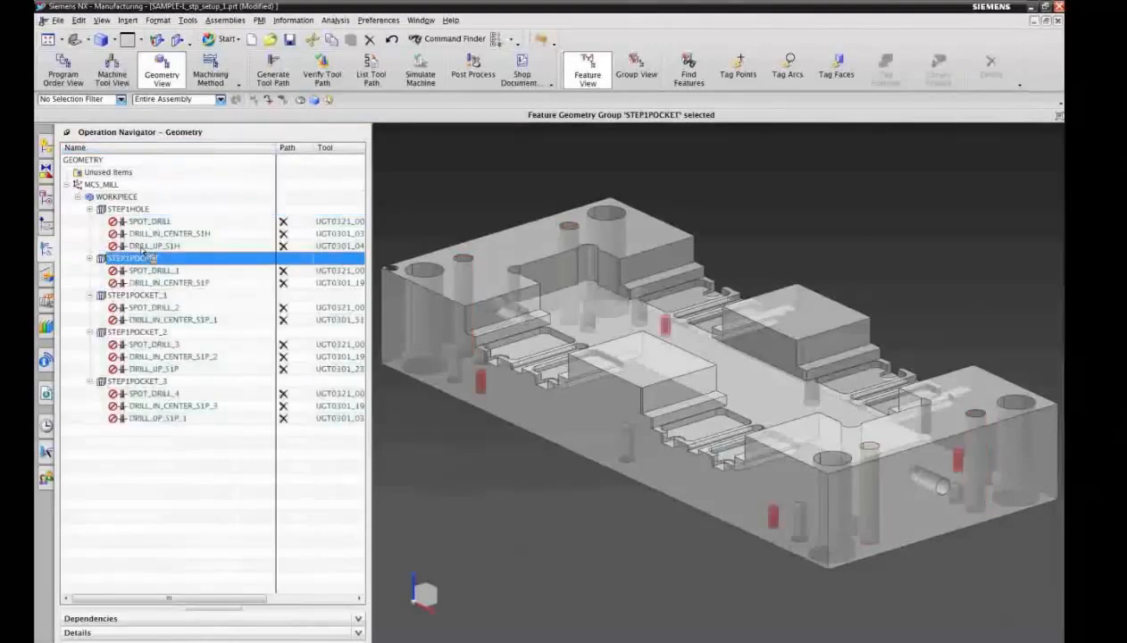
left_click(134, 211)
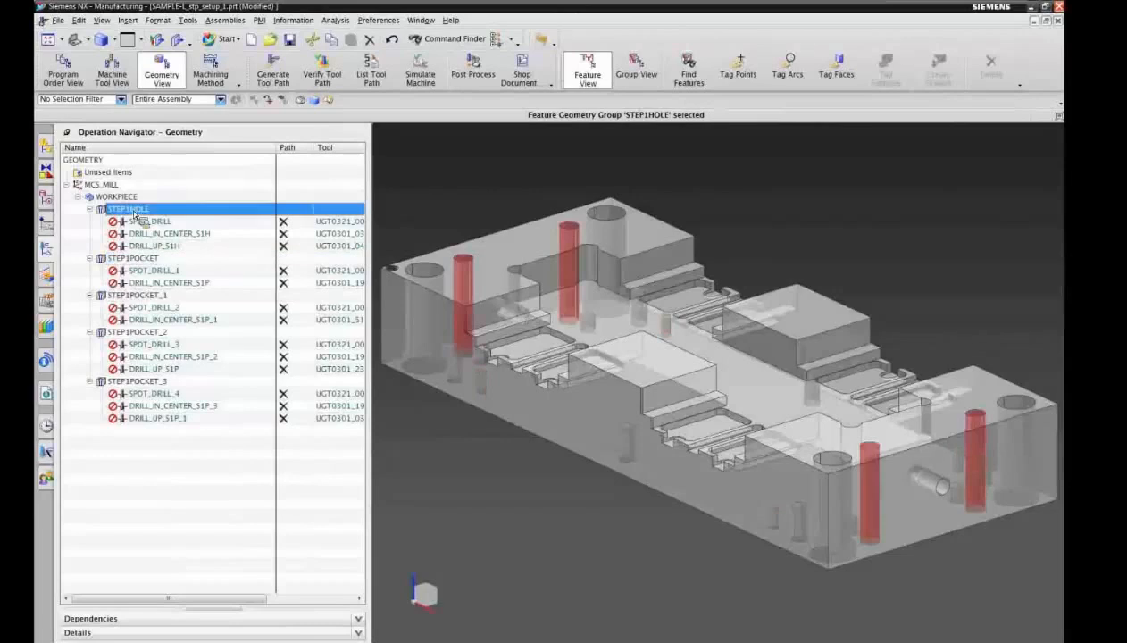
left_click(145, 260)
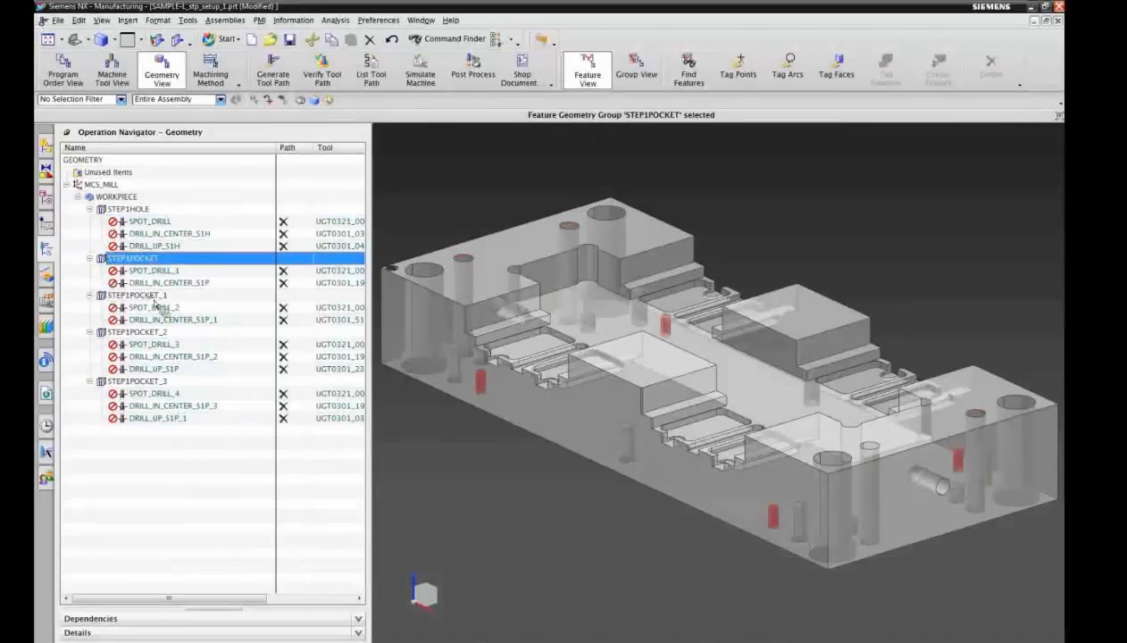
left_click(154, 296)
left_click(152, 333)
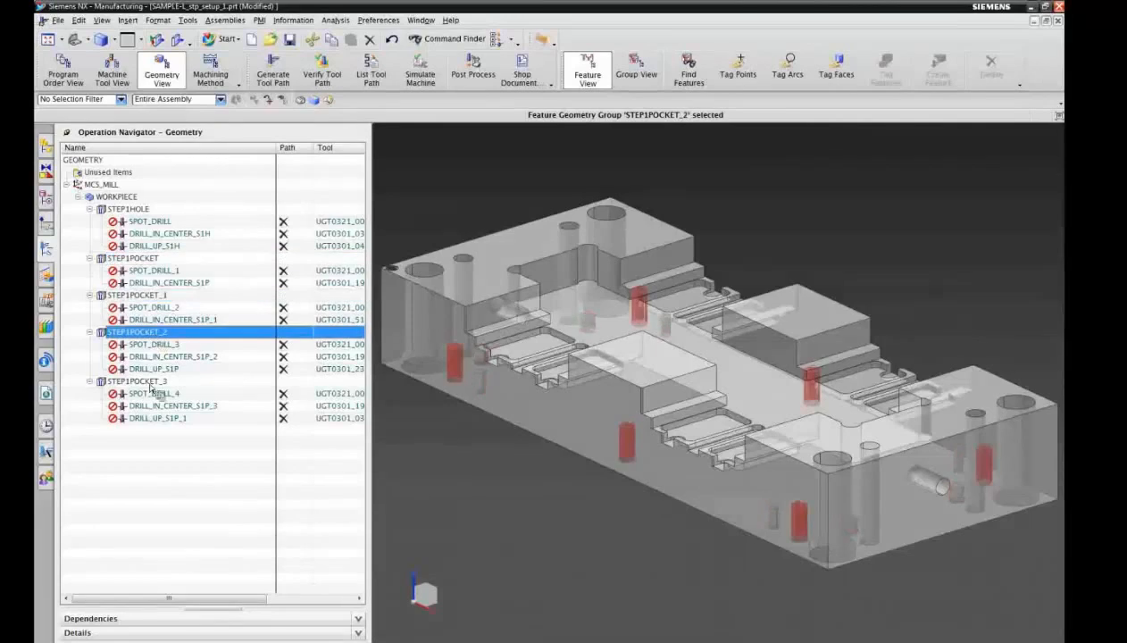
left_click(150, 381)
left_click(149, 441)
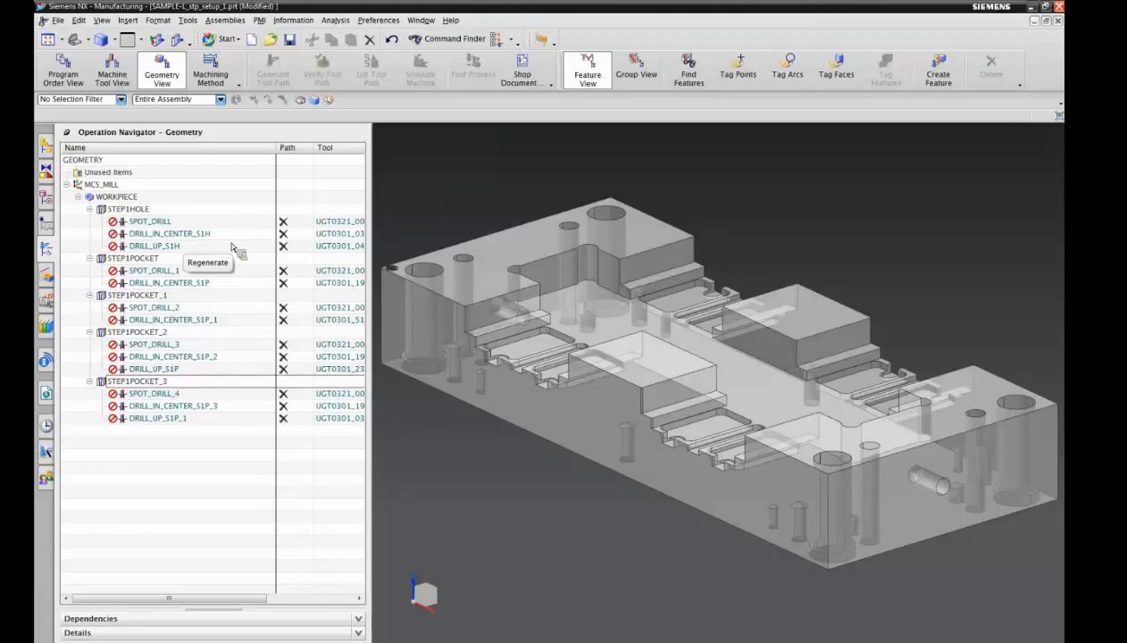
- Undo the feature process creation and the feature recognition
left_click(395, 41)
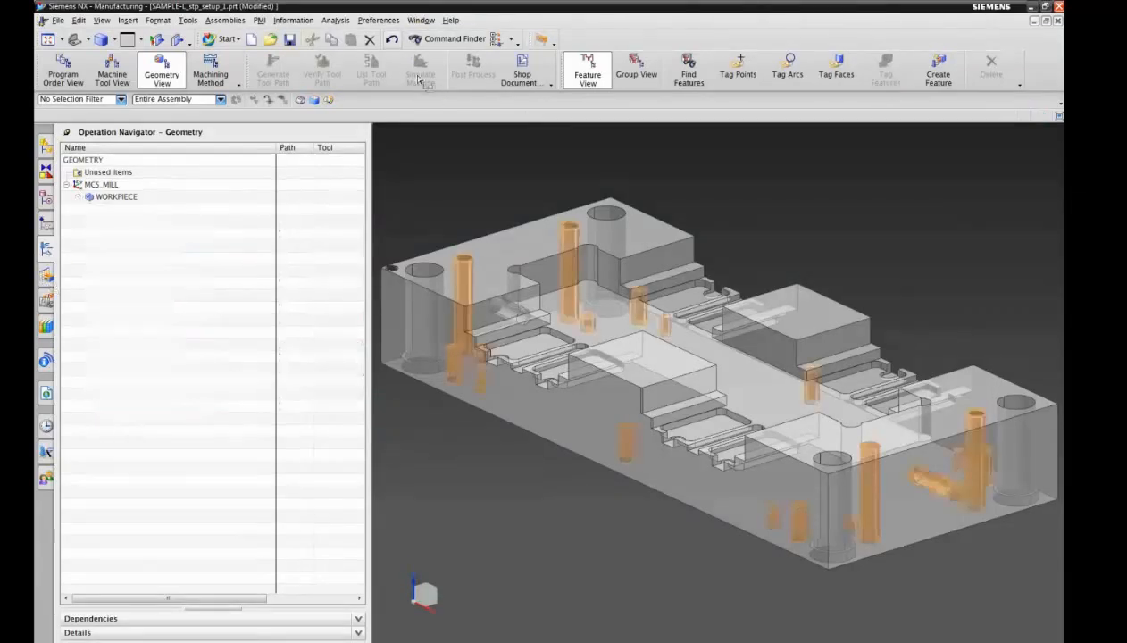
left_click(395, 41)
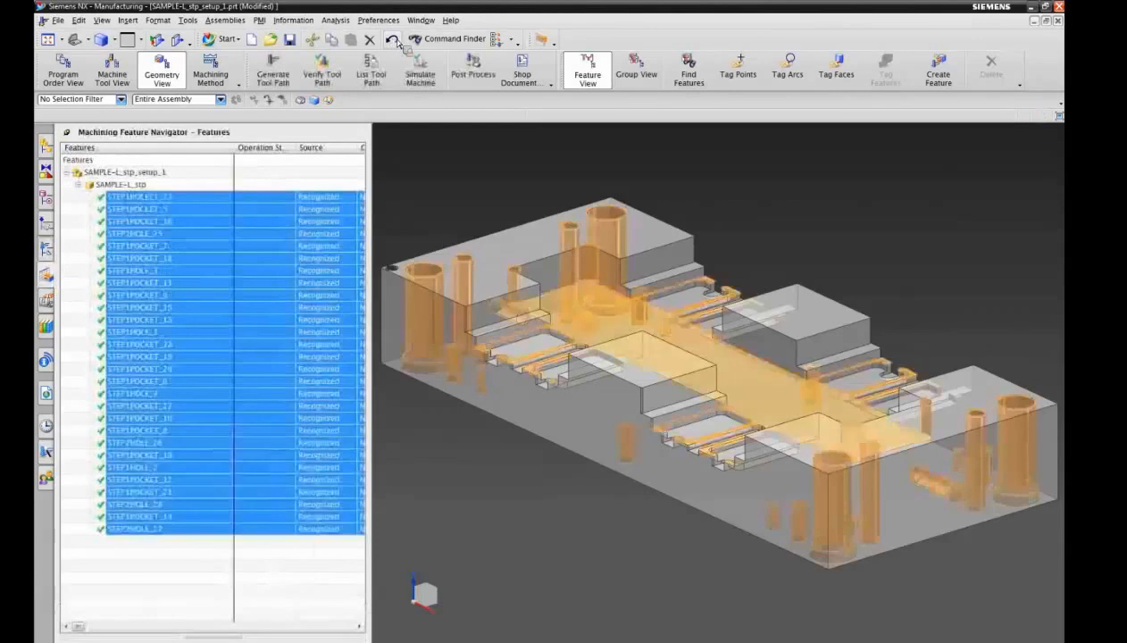
left_click(395, 42)
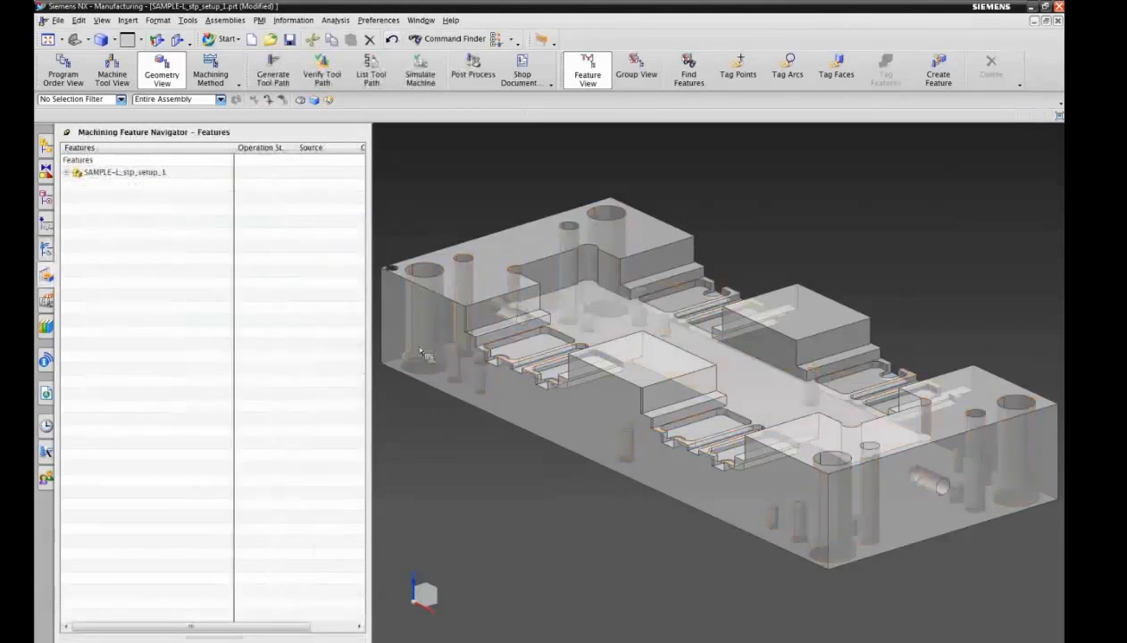
- Turn the plate over to its underside and restrict selection to faces
left_click(61, 40)
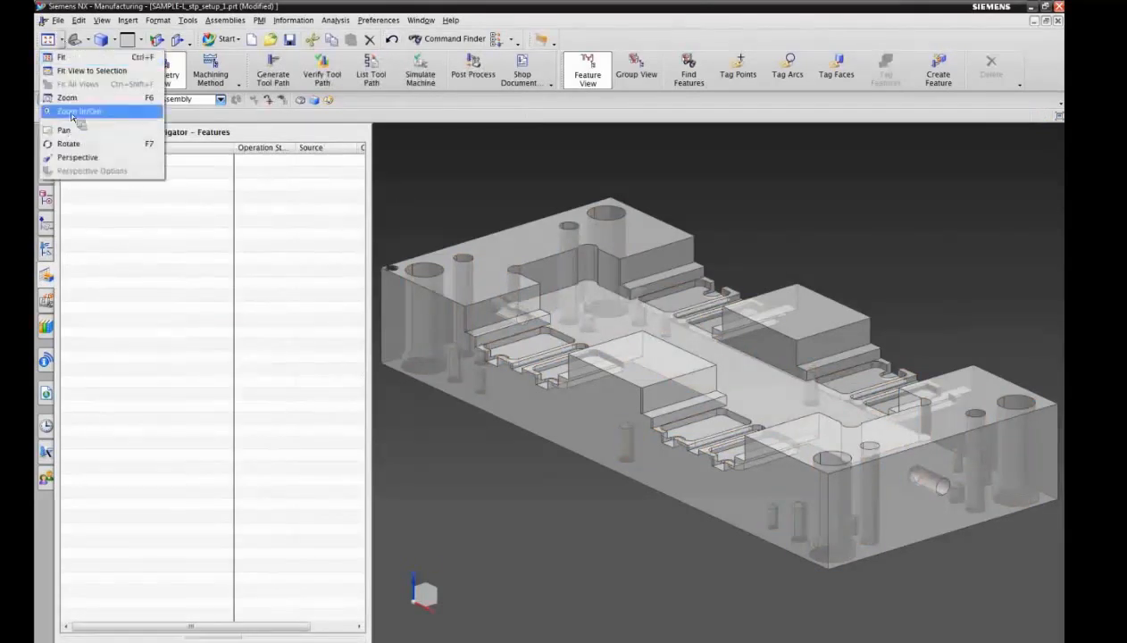
left_click(68, 143)
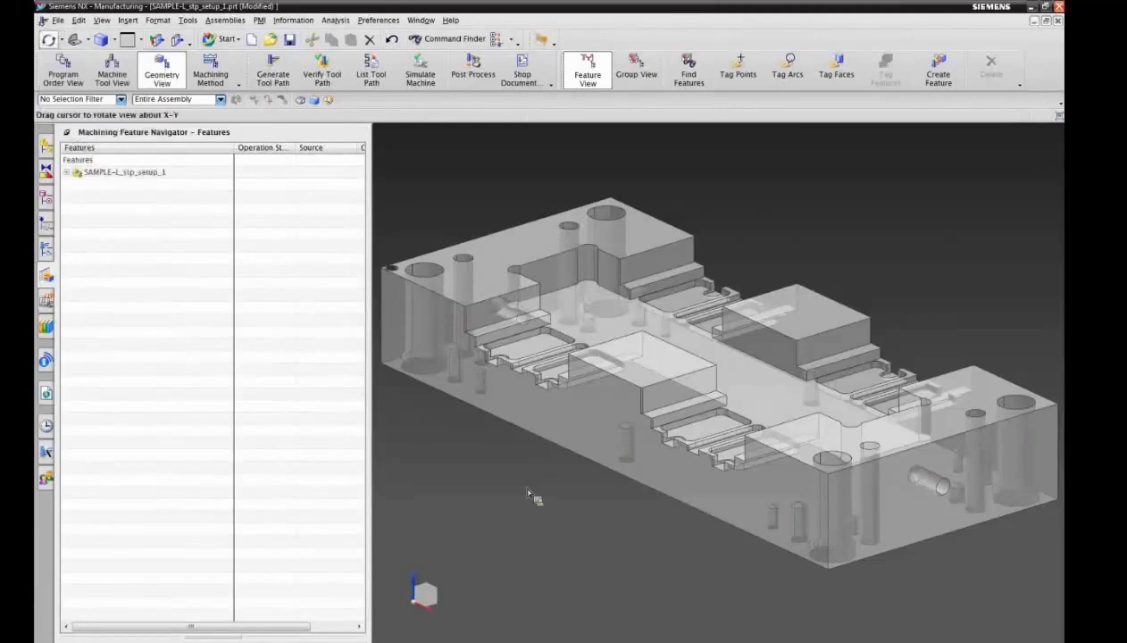
left_click_drag(527, 494, 499, 303)
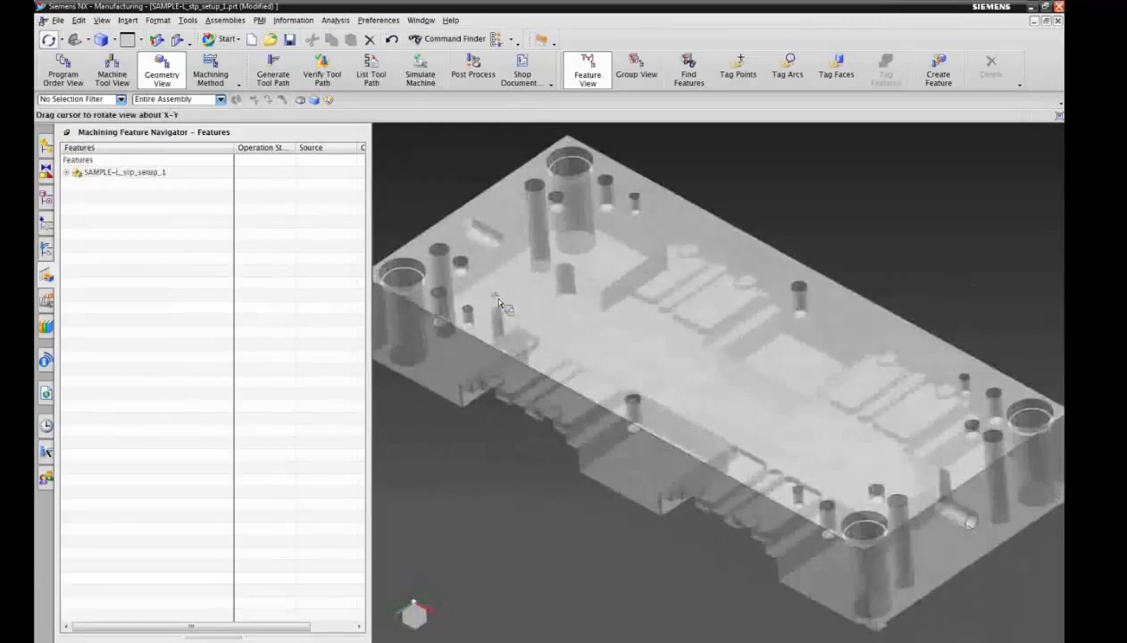
left_click(61, 41)
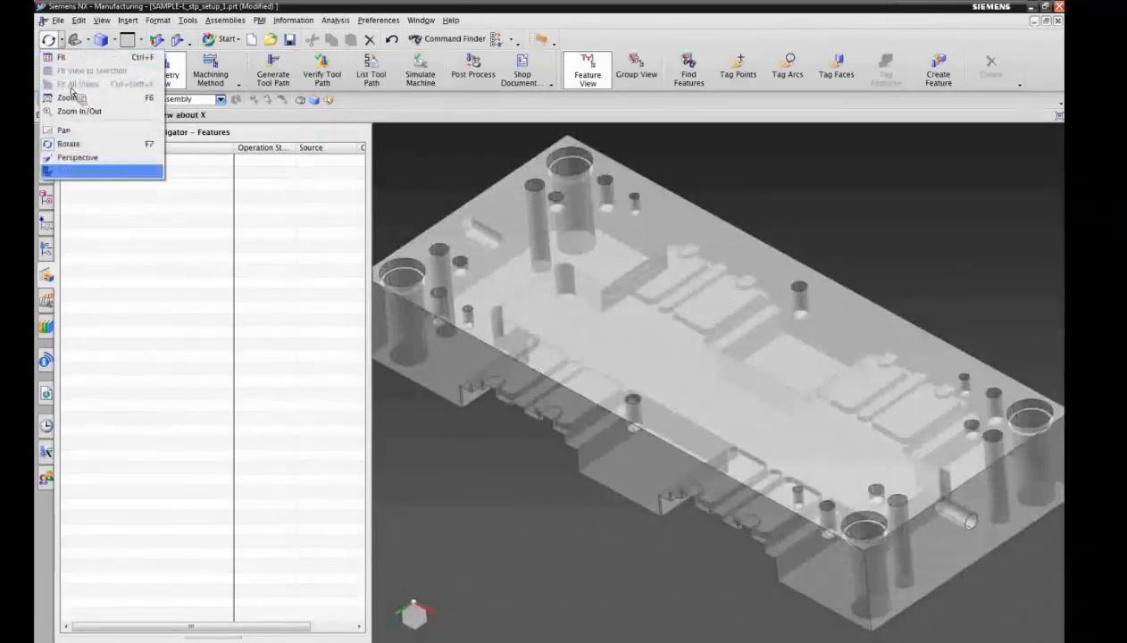
left_click(103, 204)
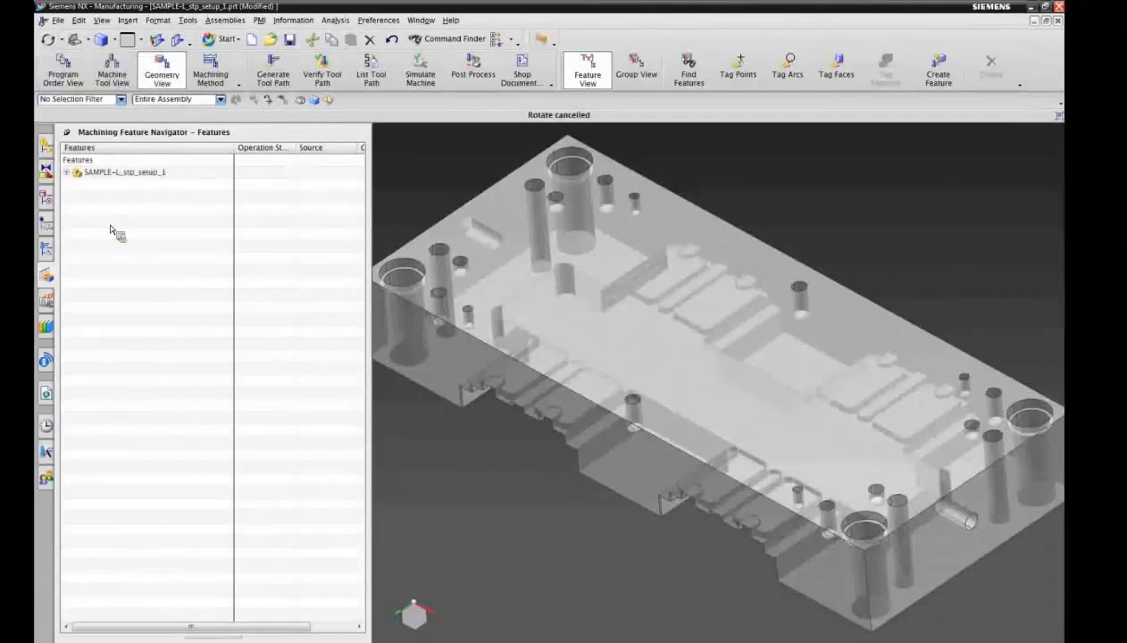
left_click(120, 99)
left_click(84, 143)
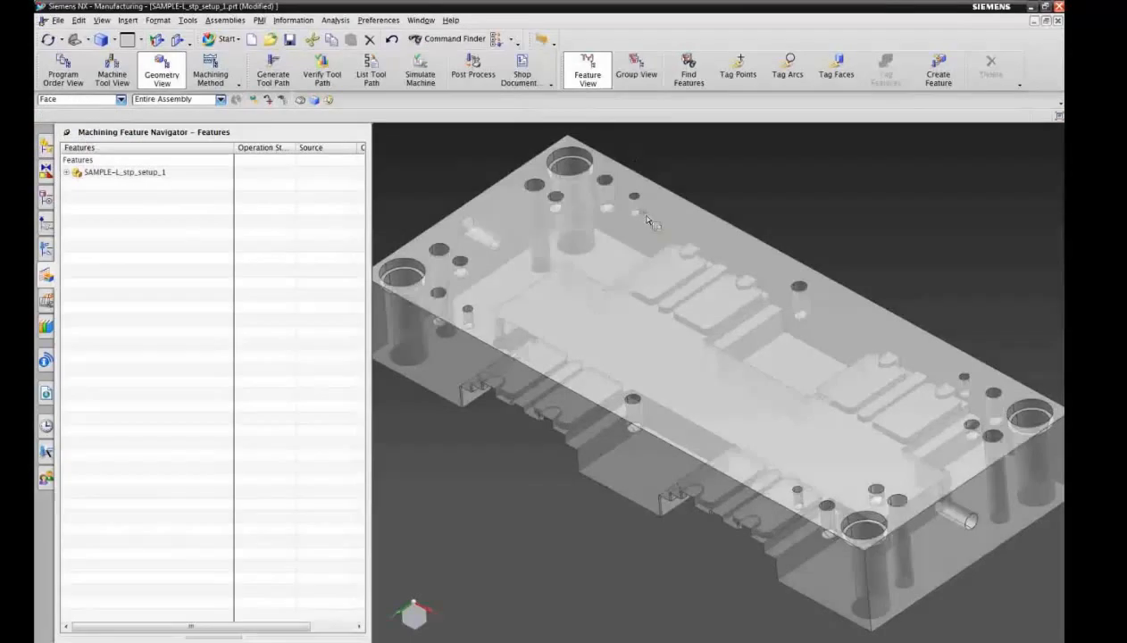
- Select the faces of the two small holes near the far long edge of the underside and color them yellow
left_click_drag(629, 146, 649, 230)
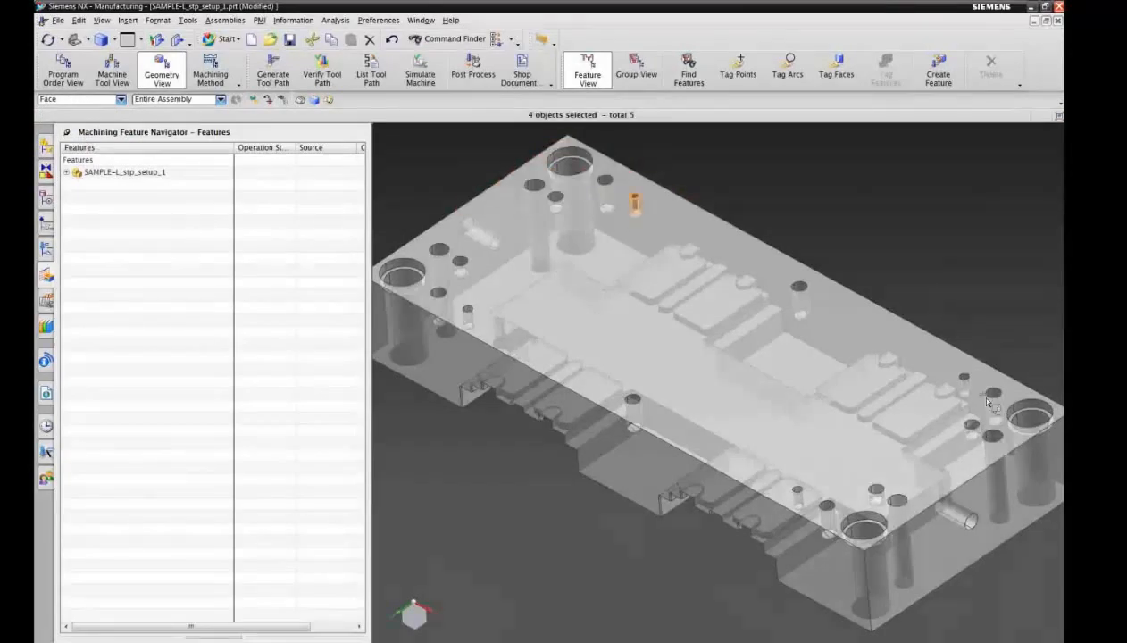
left_click_drag(987, 407, 947, 365)
left_click(78, 20)
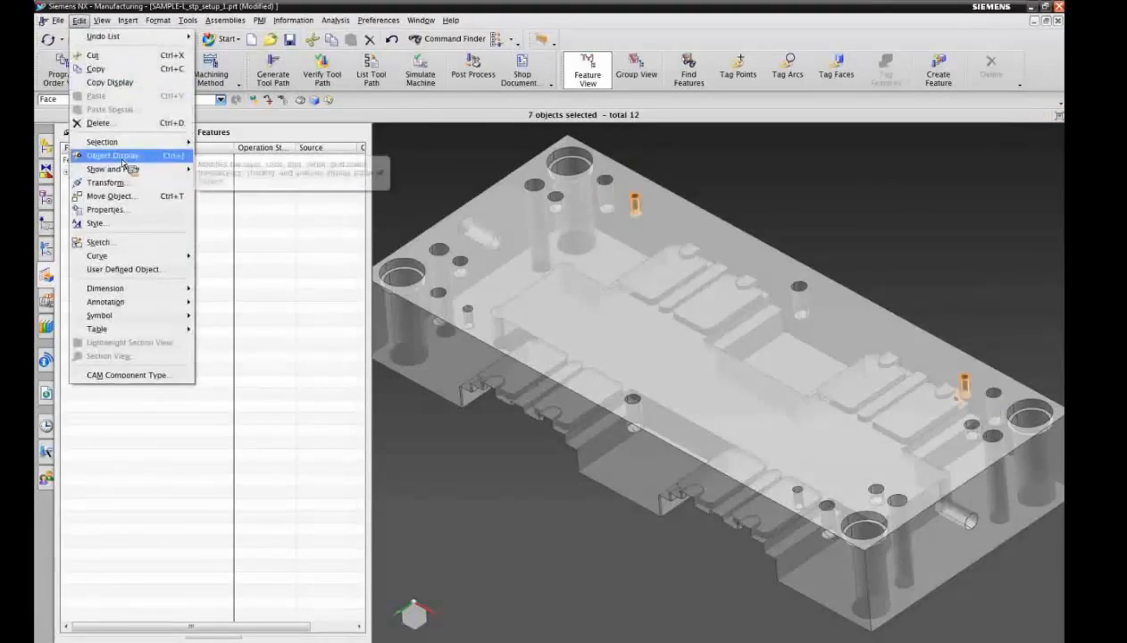
left_click(116, 156)
left_click(221, 145)
left_click(163, 116)
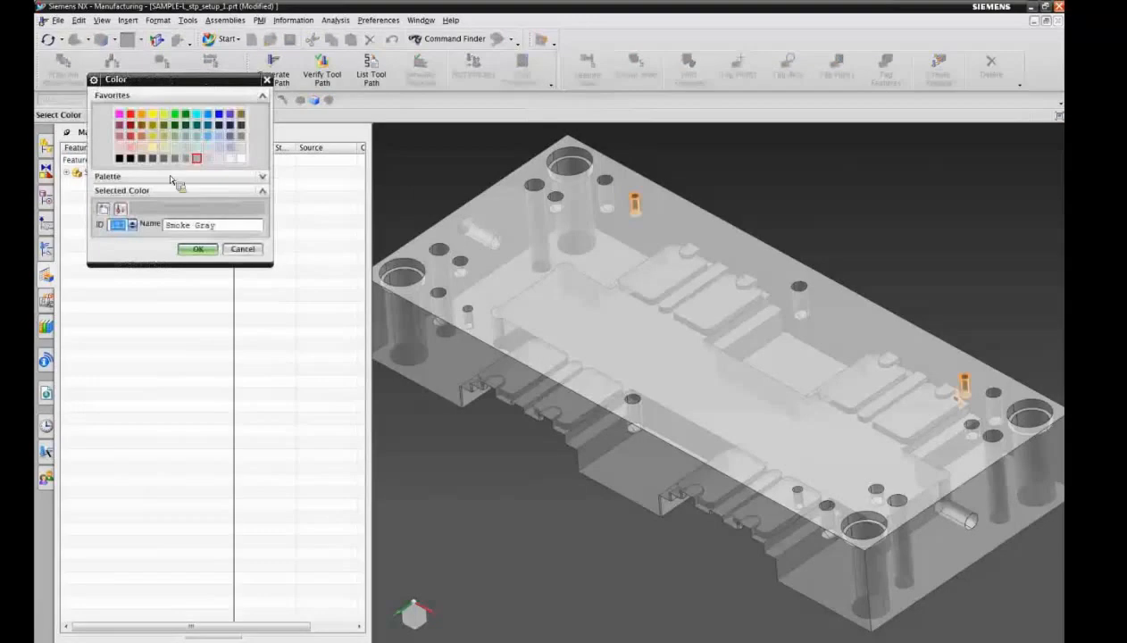
left_click(197, 248)
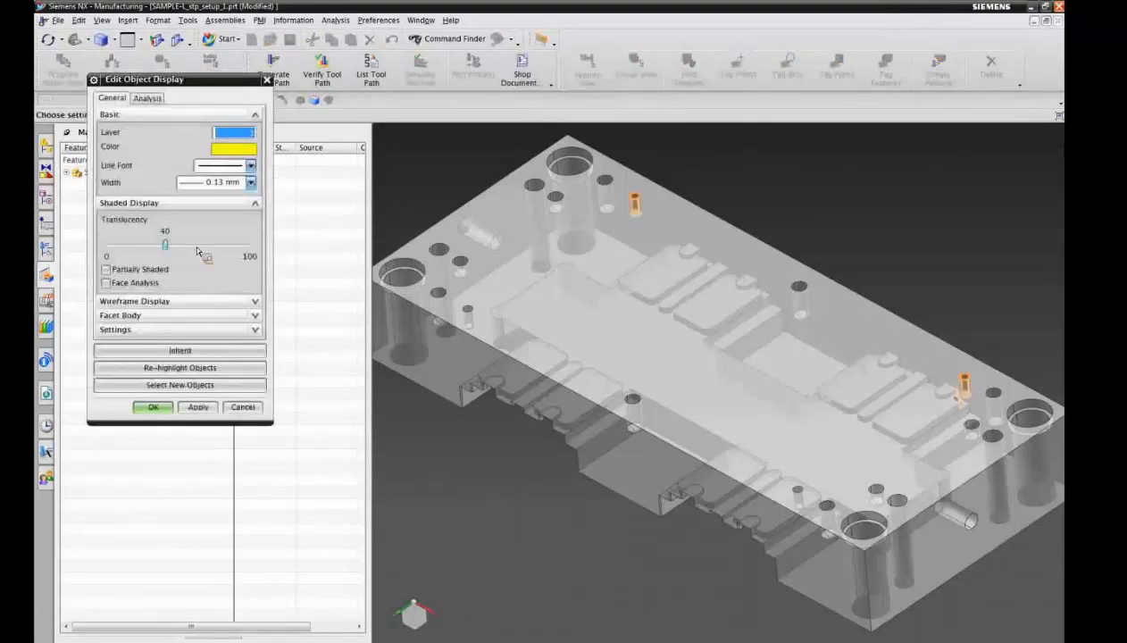
left_click(162, 409)
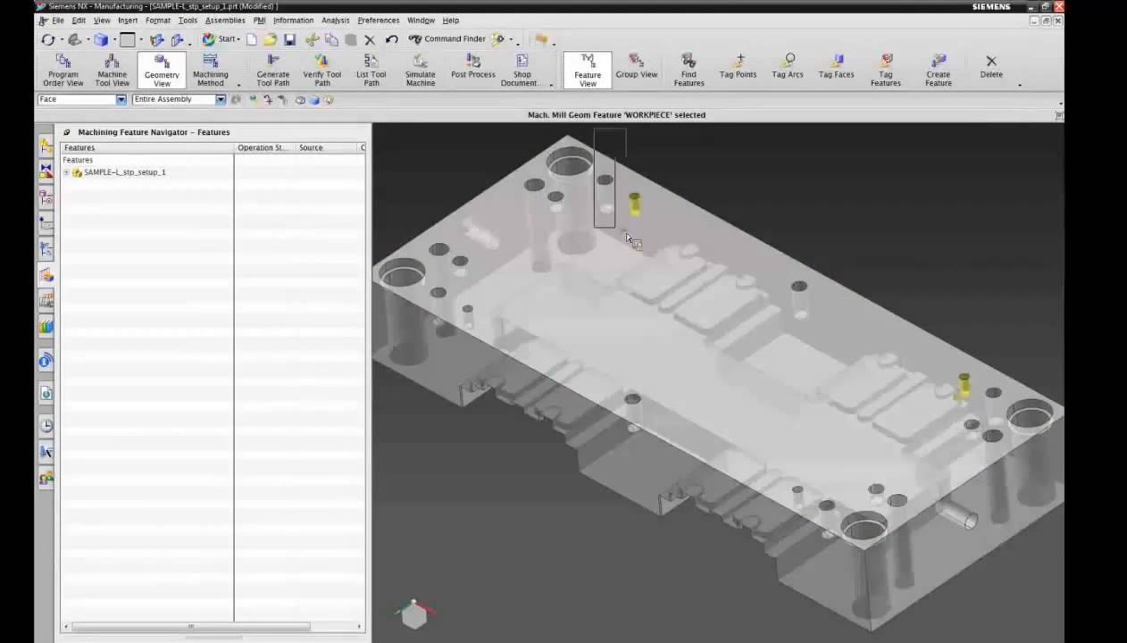
- Select the faces of the three medium holes along the same long edge and color them Blue (ID 211)
left_click(605, 190)
left_click(799, 300)
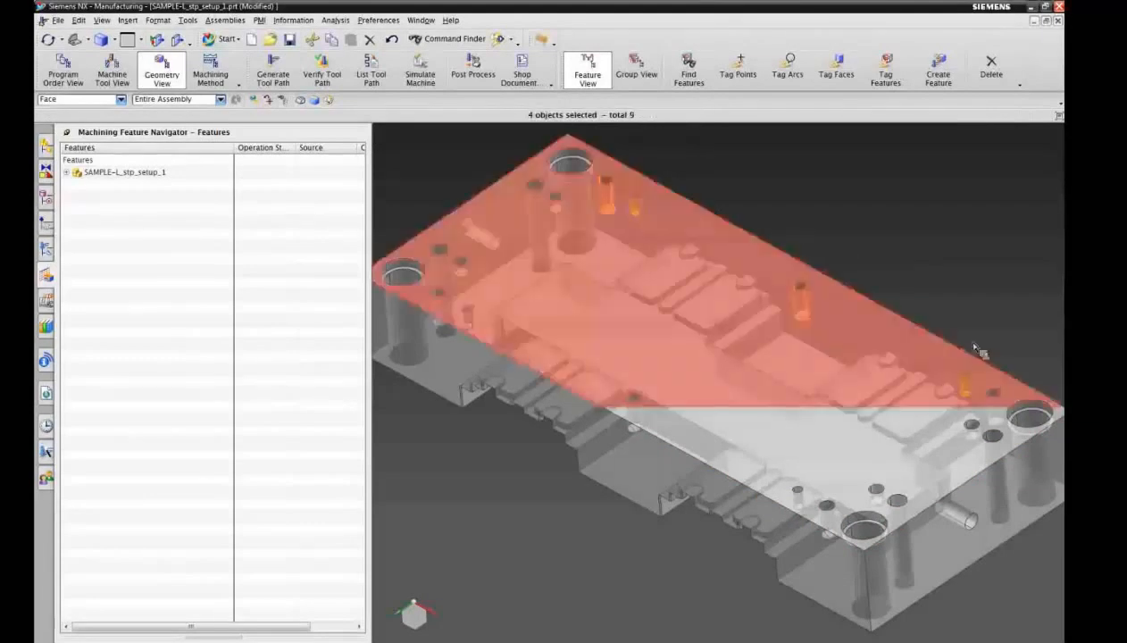
left_click(994, 404)
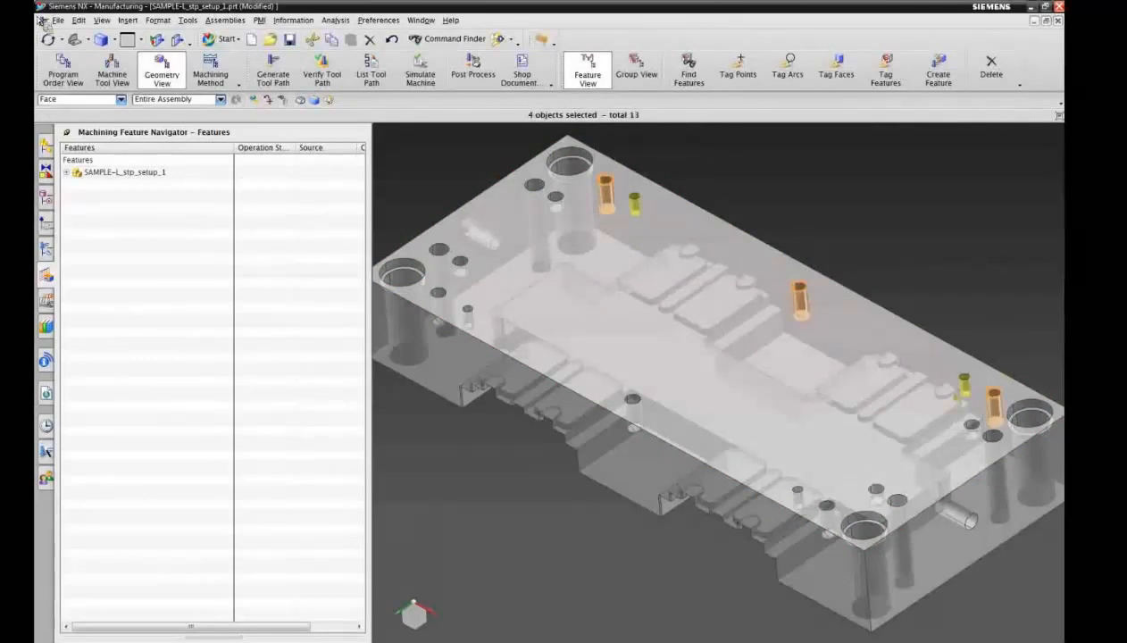
left_click(79, 19)
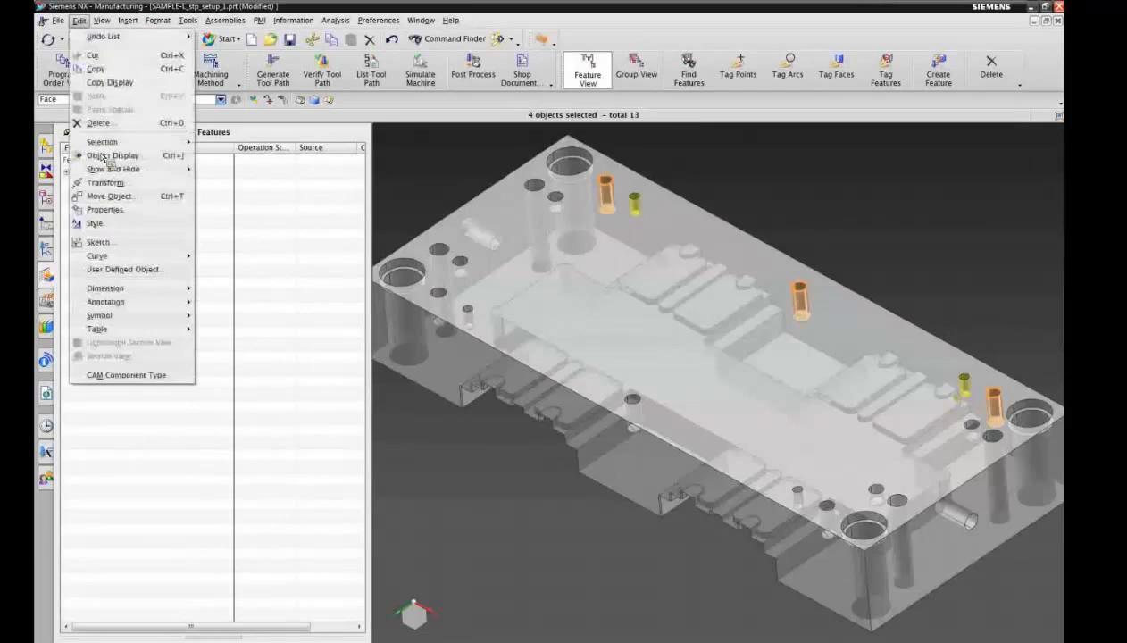
left_click(116, 156)
left_click(234, 131)
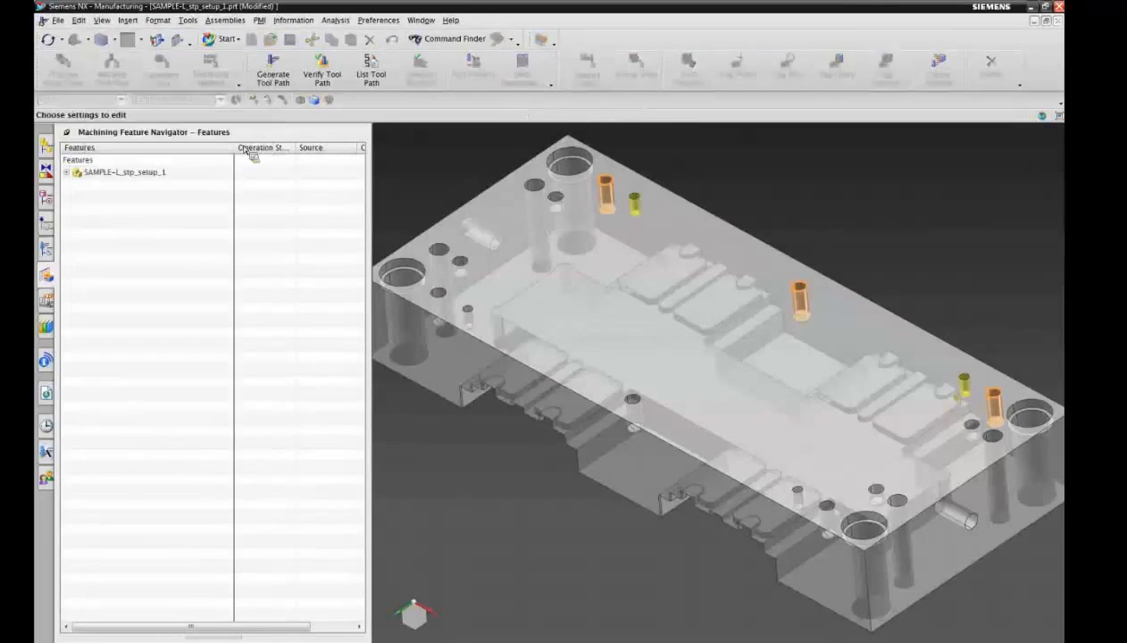
left_click(219, 114)
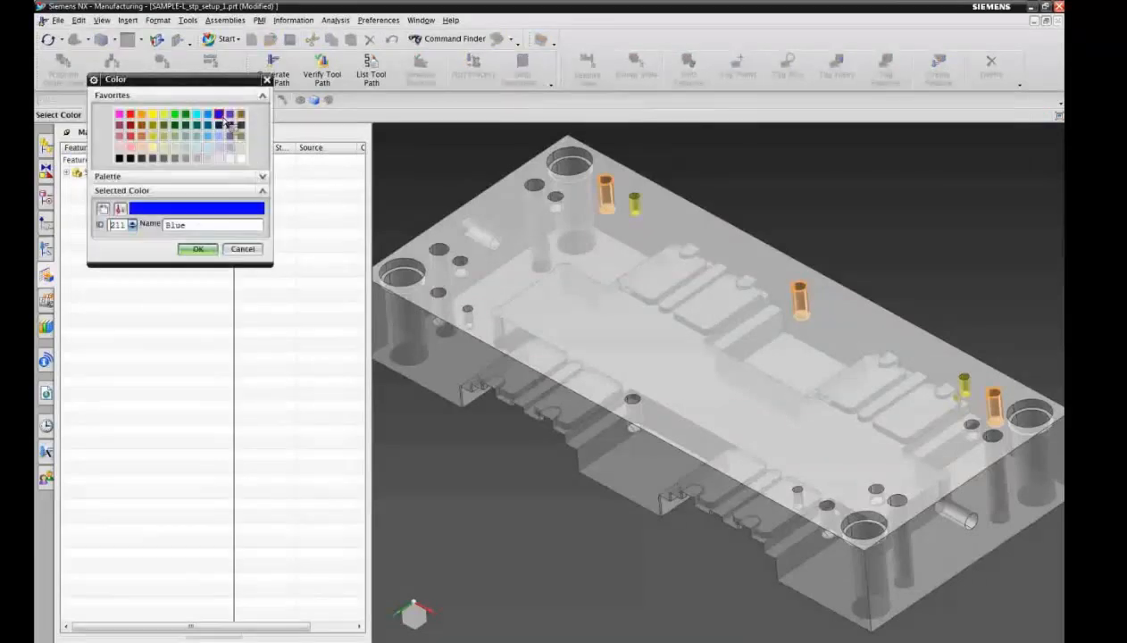
left_click(196, 248)
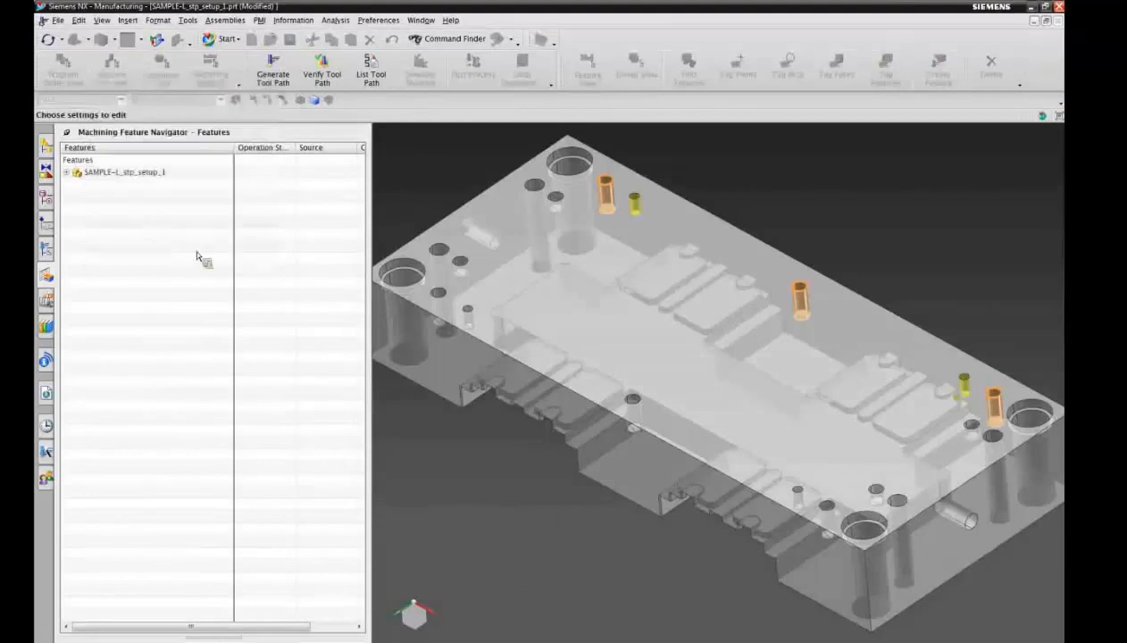
left_click(154, 408)
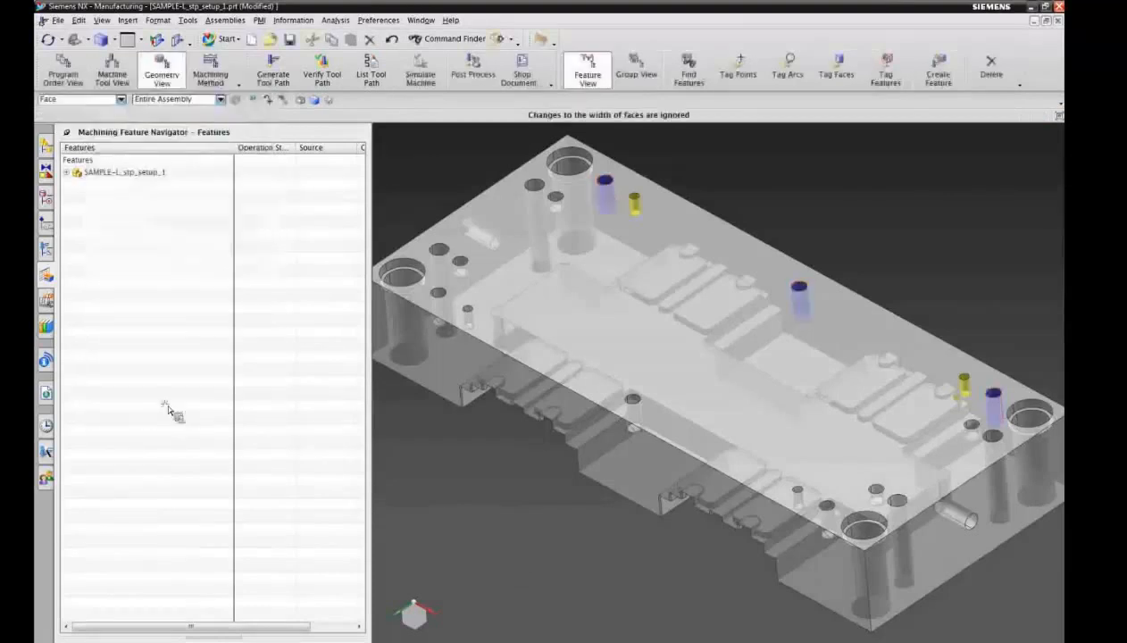
- Set up a Parametric Recognition feature search with Map Features enabled and Workpiece as the search method
left_click(691, 67)
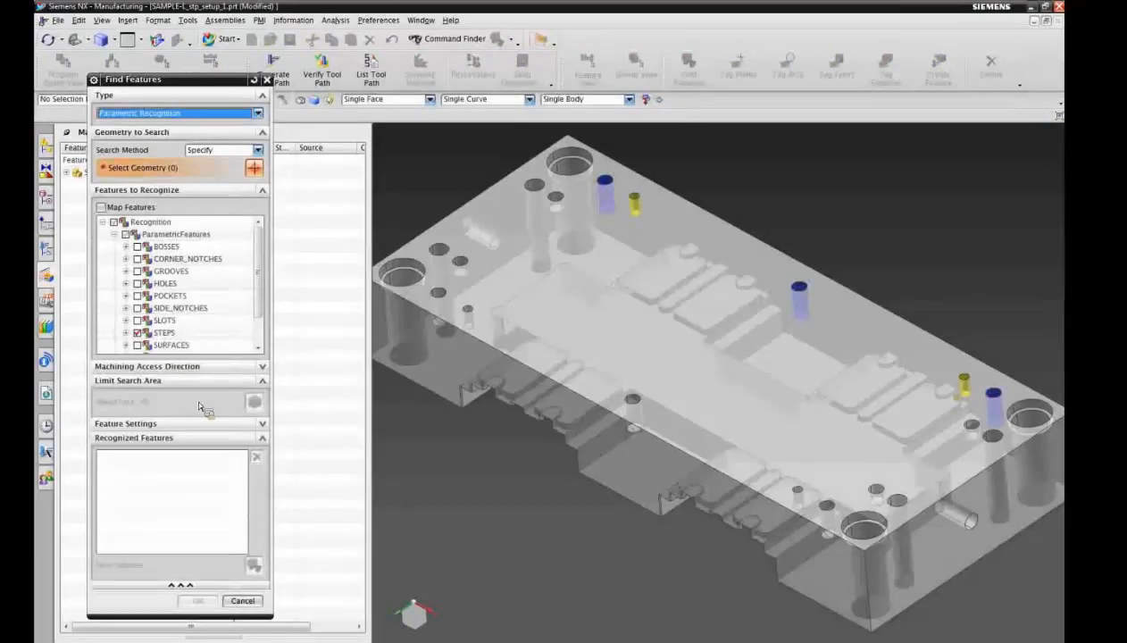
left_click(262, 423)
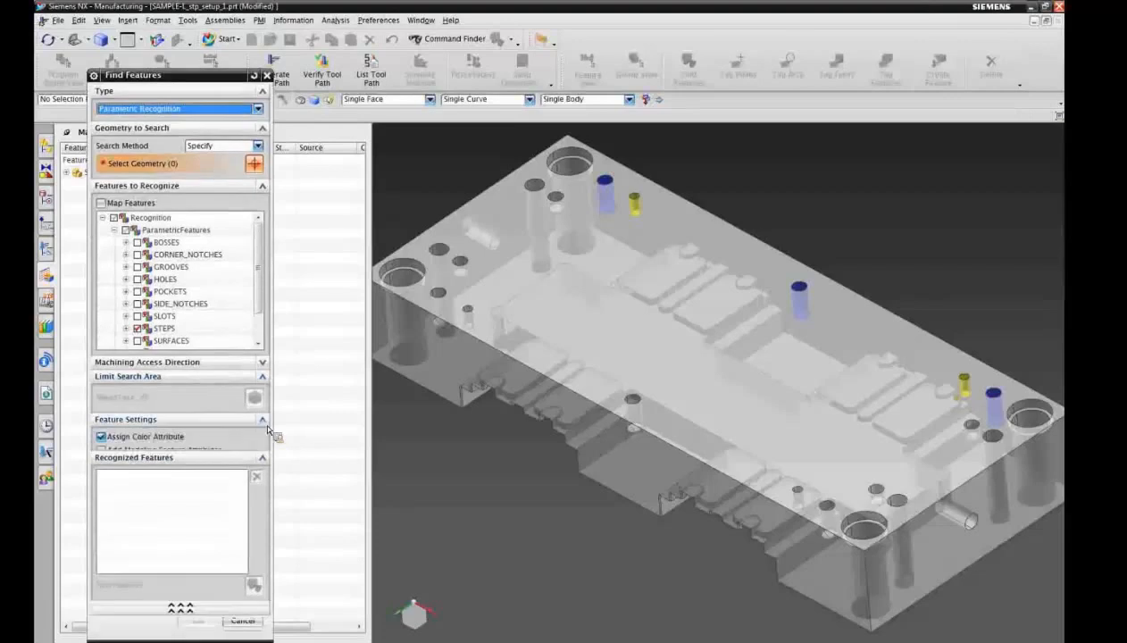
left_click(262, 415)
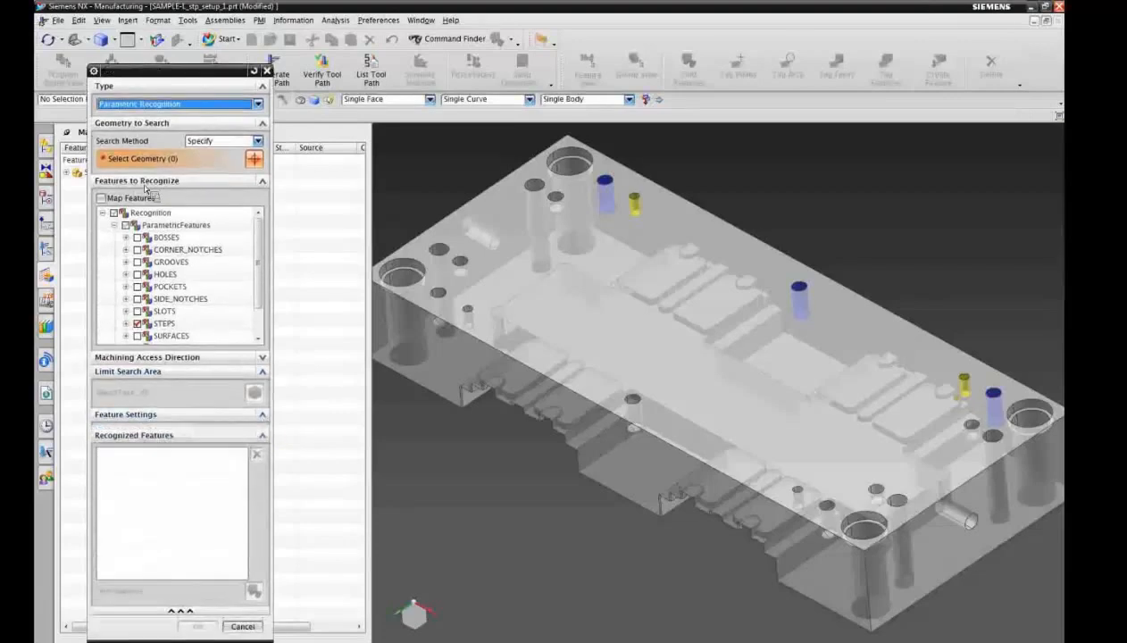
left_click(100, 198)
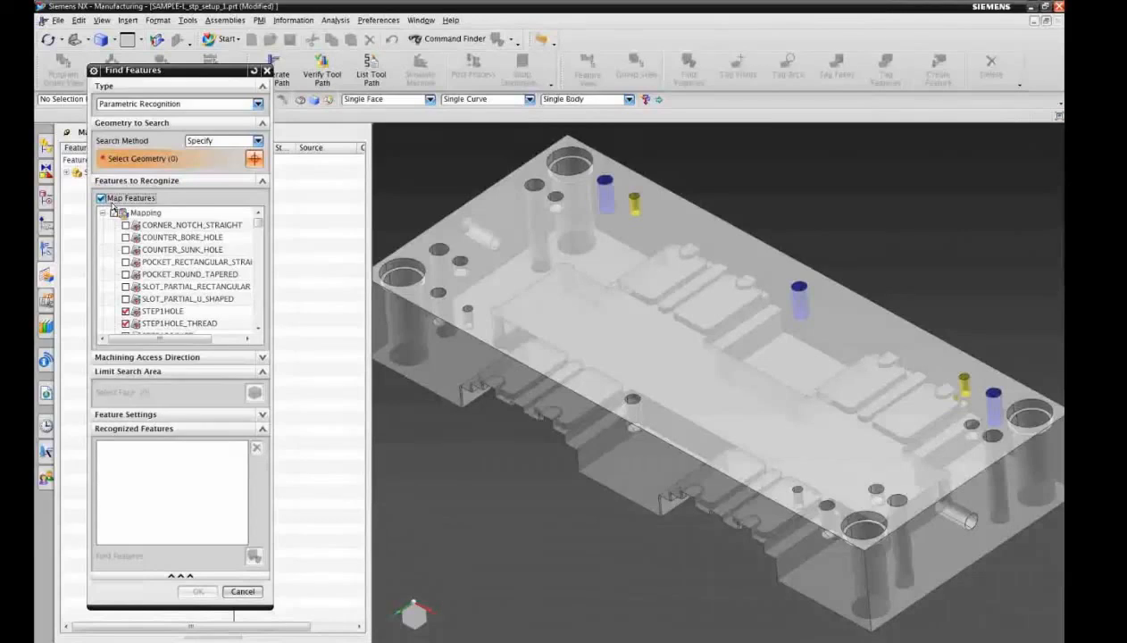
left_click(262, 141)
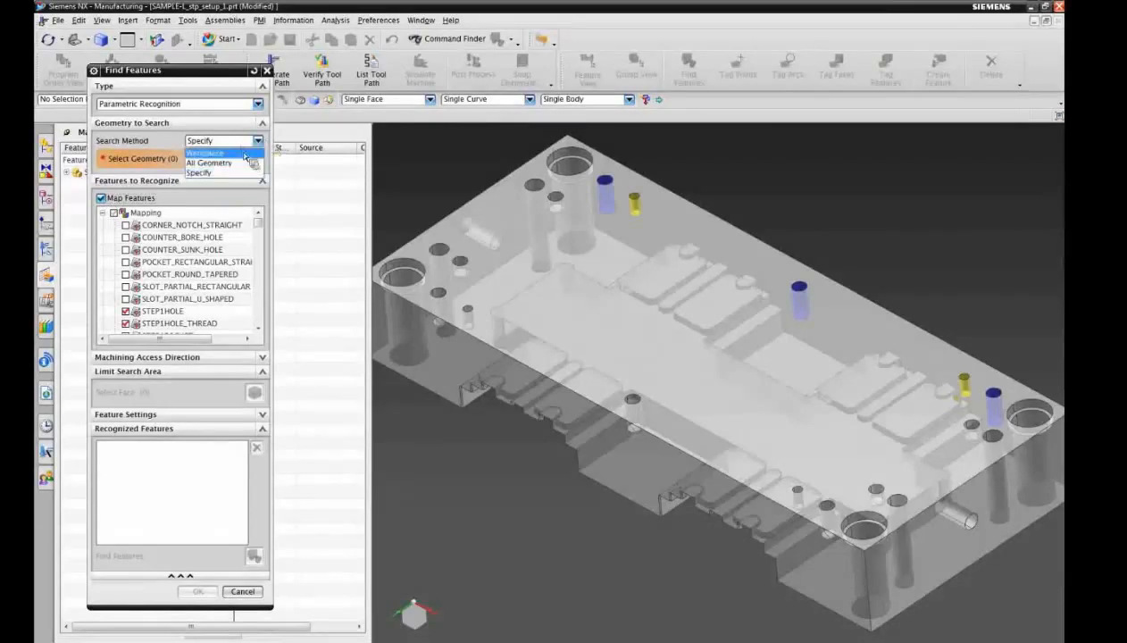
left_click(242, 153)
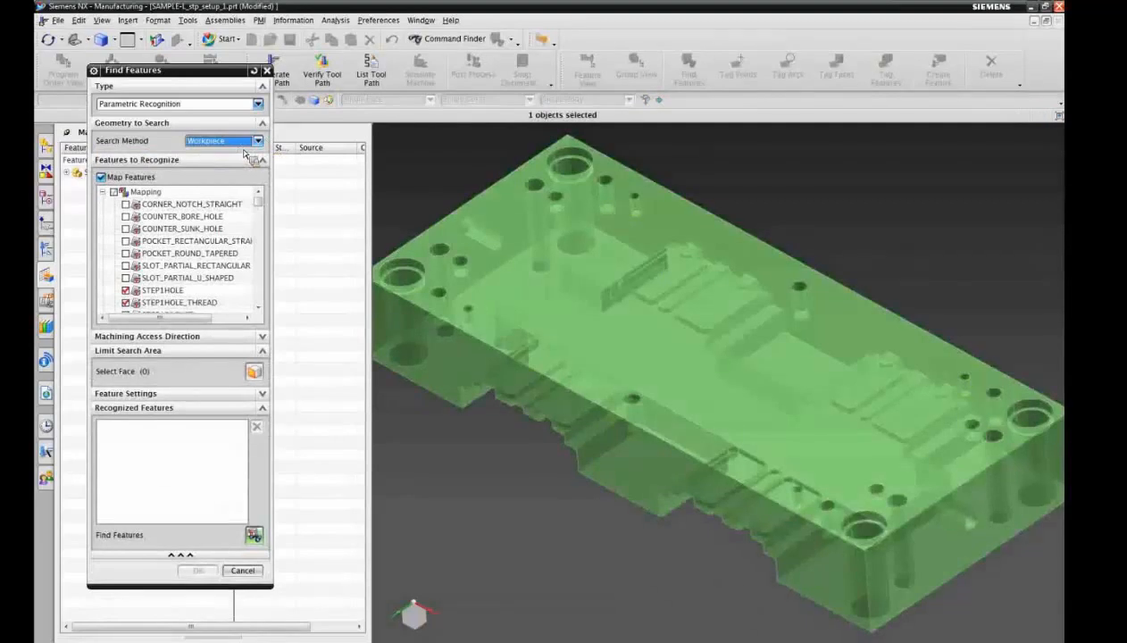
- Limit the search area to the faces of the ten small and medium blind holes along both long edges, then find and accept their features
left_click(154, 375)
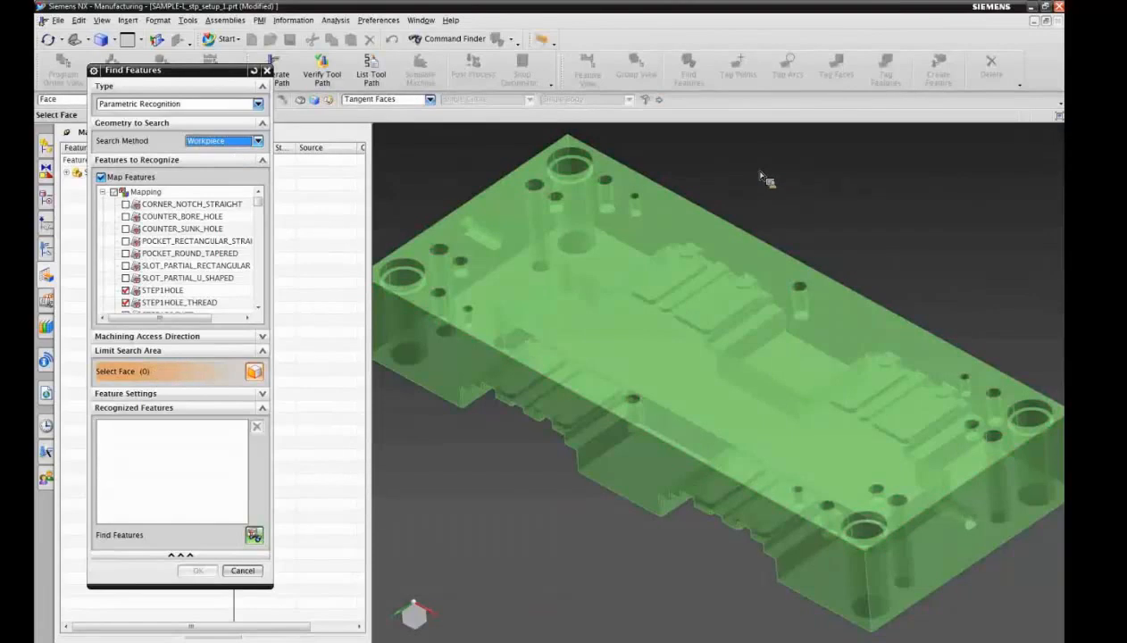
left_click(607, 182)
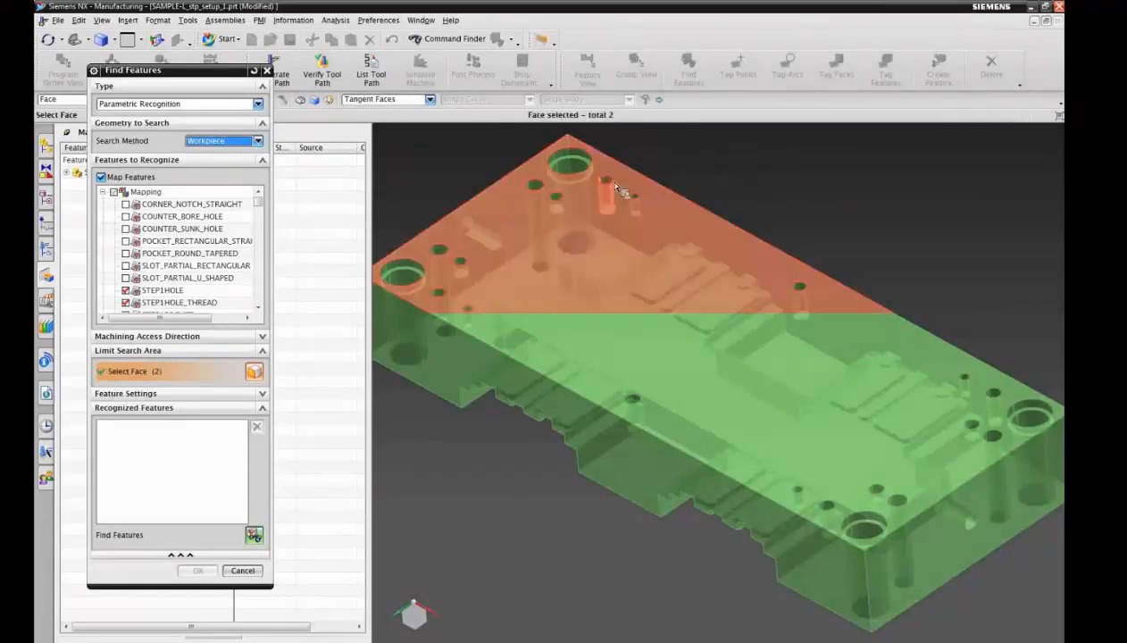
left_click(808, 287)
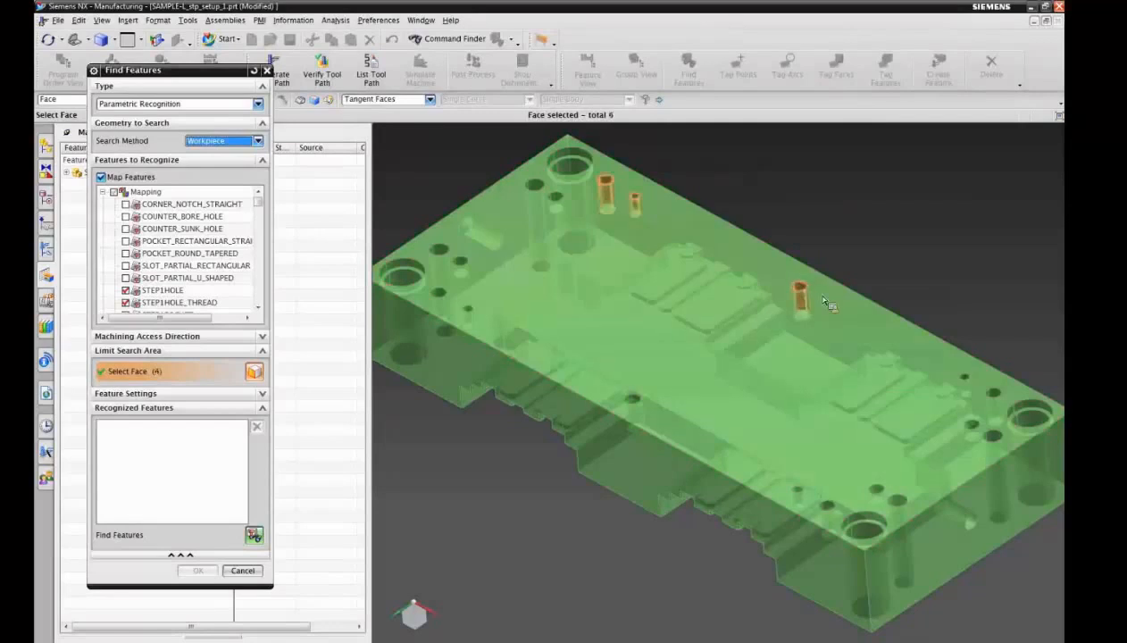
left_click(997, 398)
left_click(798, 491)
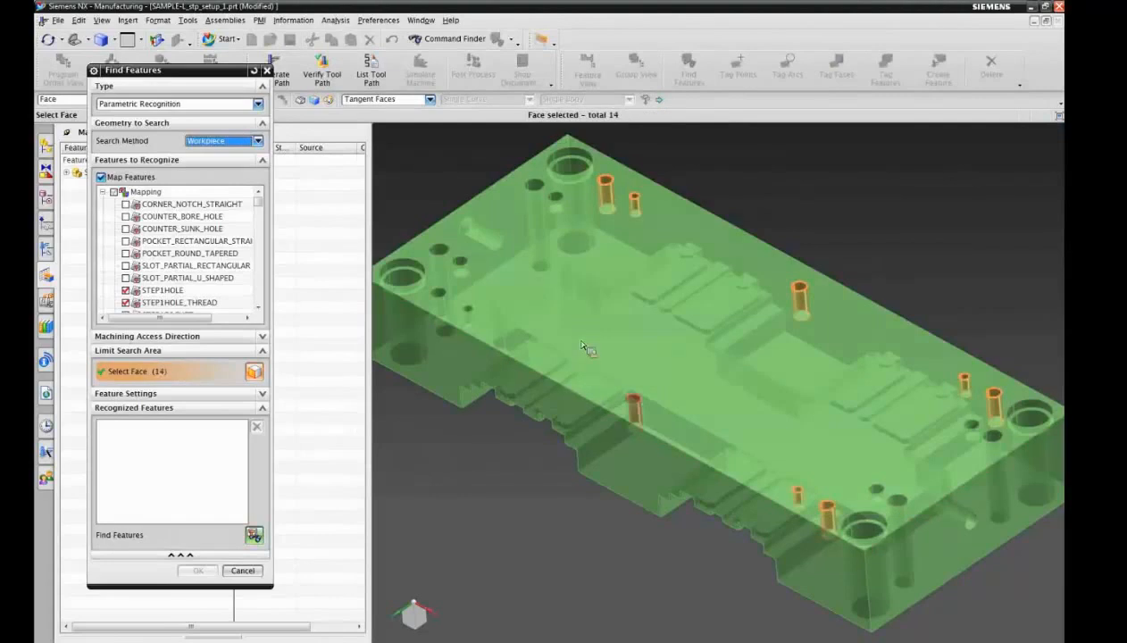
left_click(461, 305)
left_click(451, 305)
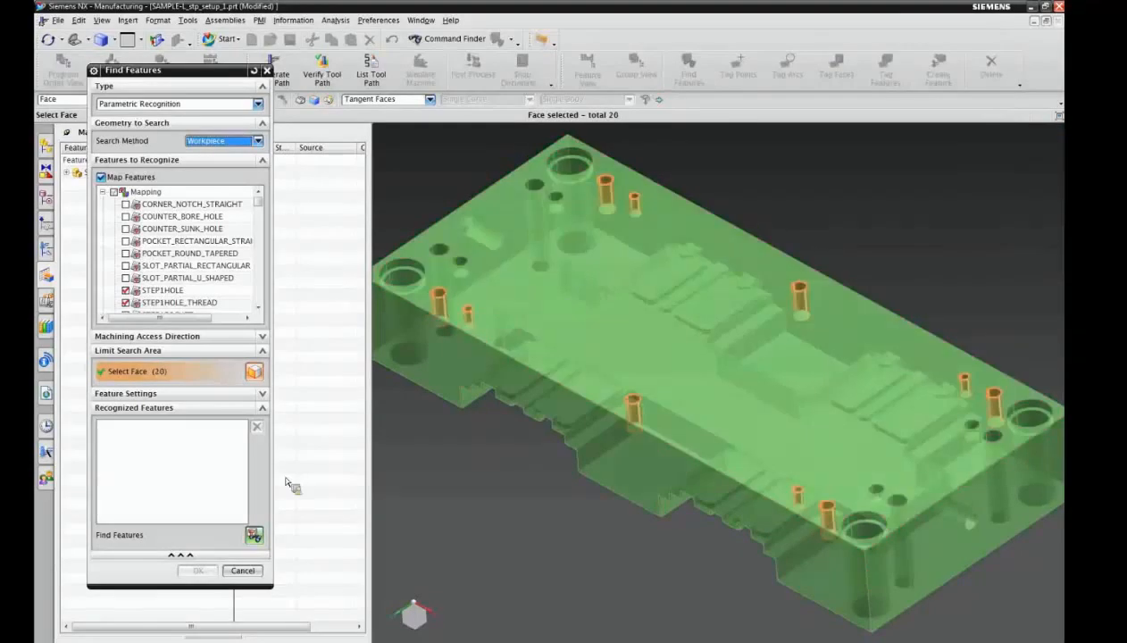
left_click(254, 534)
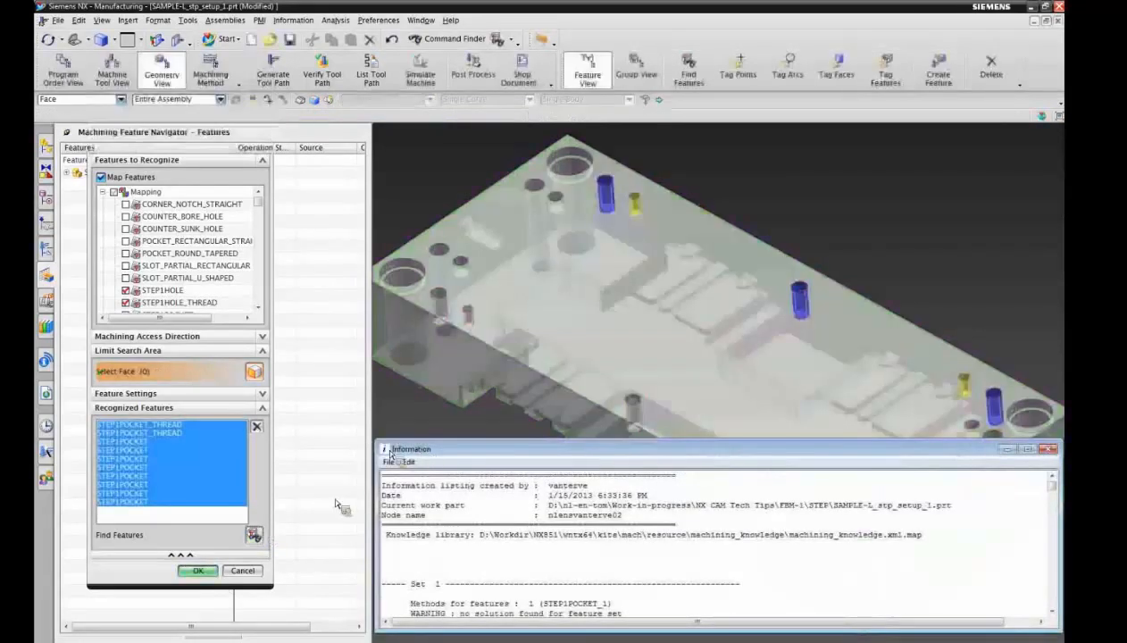
left_click(198, 569)
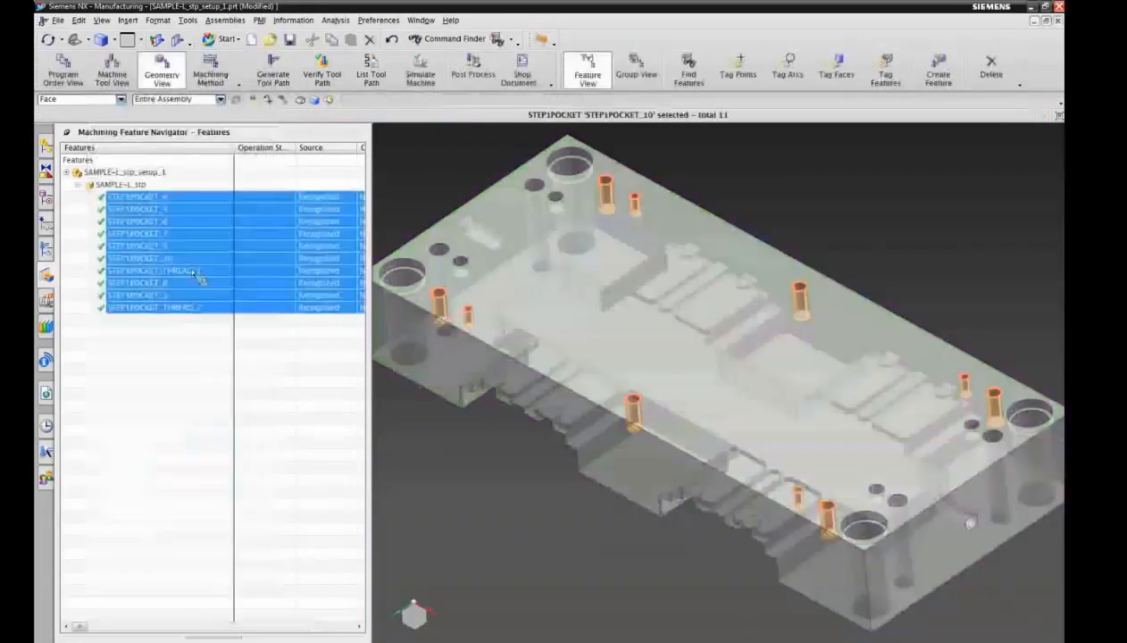
- Sort the recognized features by name and highlight STEP1POCKET_THREAD_1 and STEP1POCKET_THREAD_2 on the part
left_click(190, 149)
left_click(176, 364)
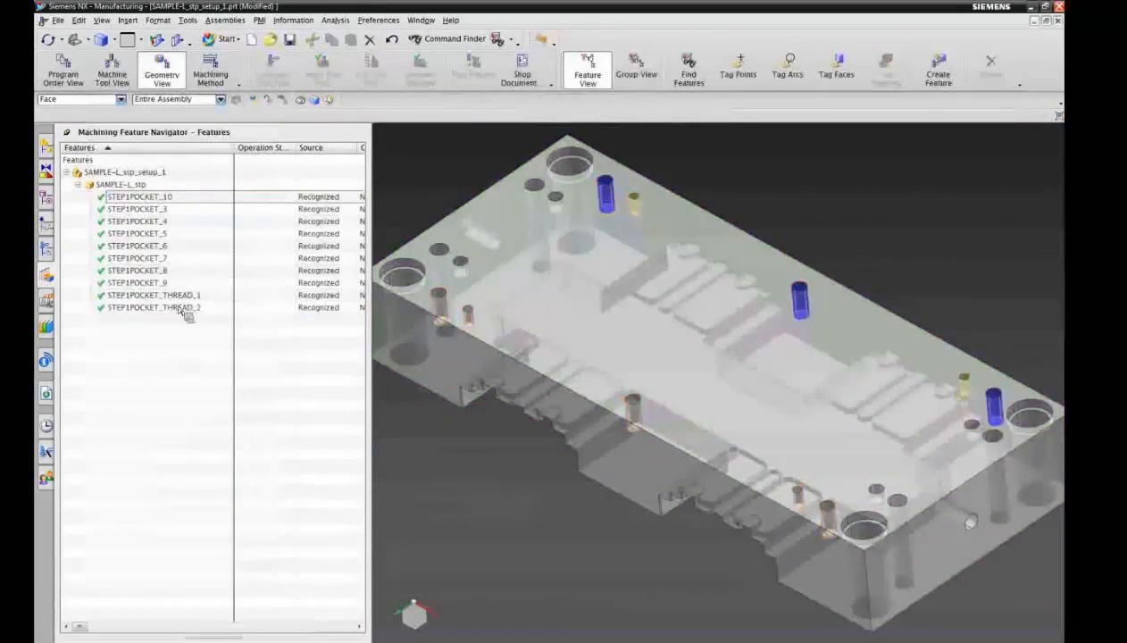
left_click_drag(181, 305, 181, 296)
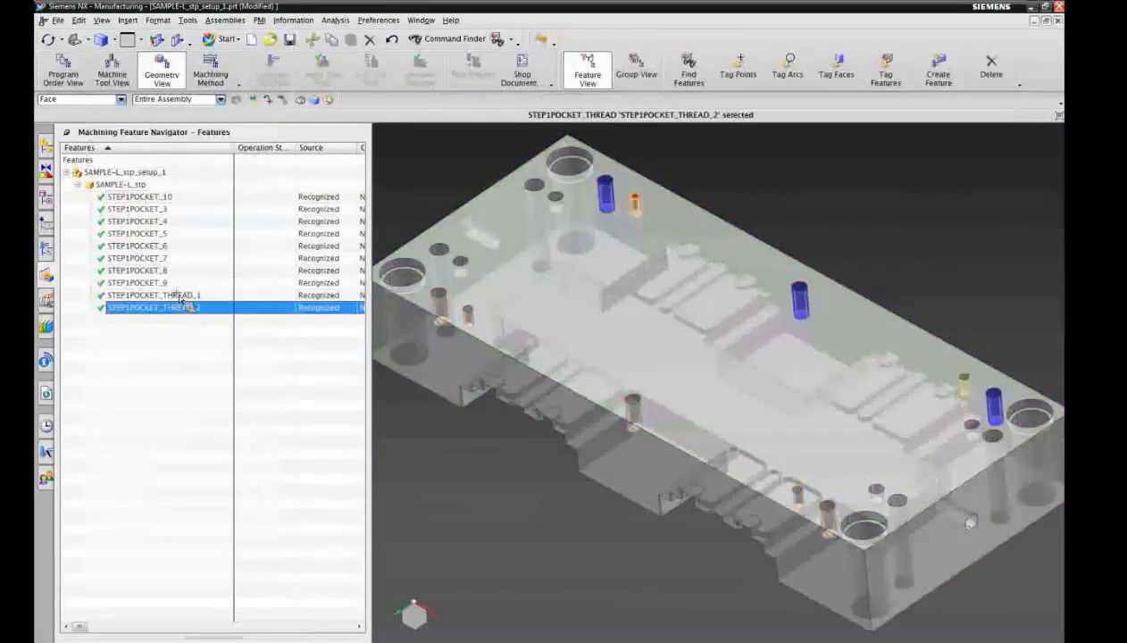
- Enlarge the details of the two threaded pockets and sort them by attribute name to examine the COLOR attribute
left_click(543, 41)
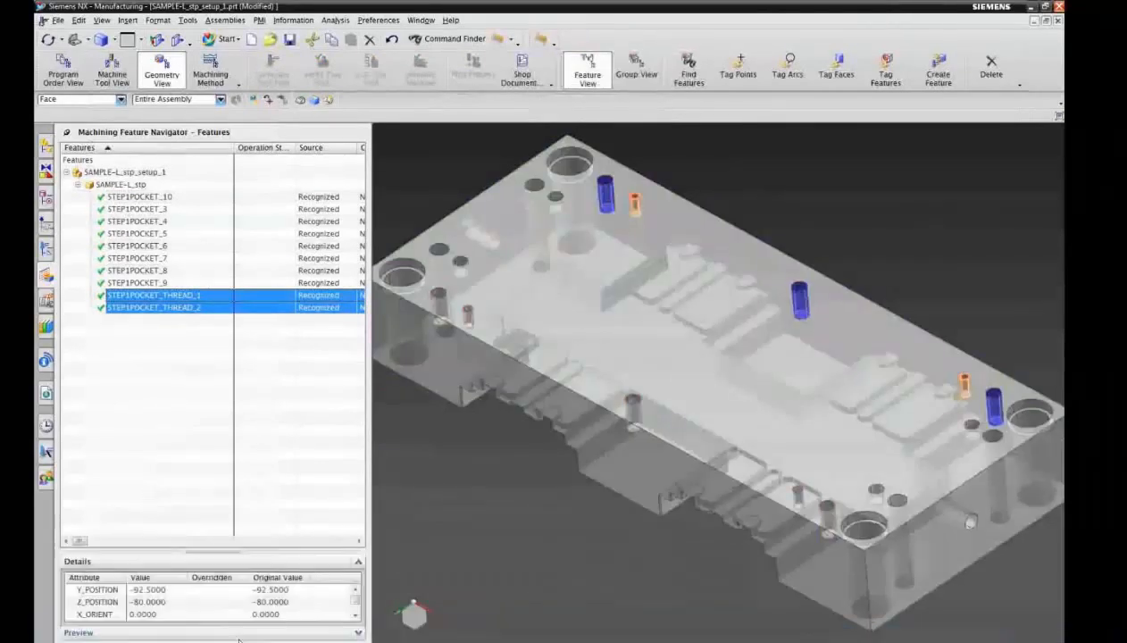
left_click_drag(205, 559, 197, 439)
left_click(181, 439)
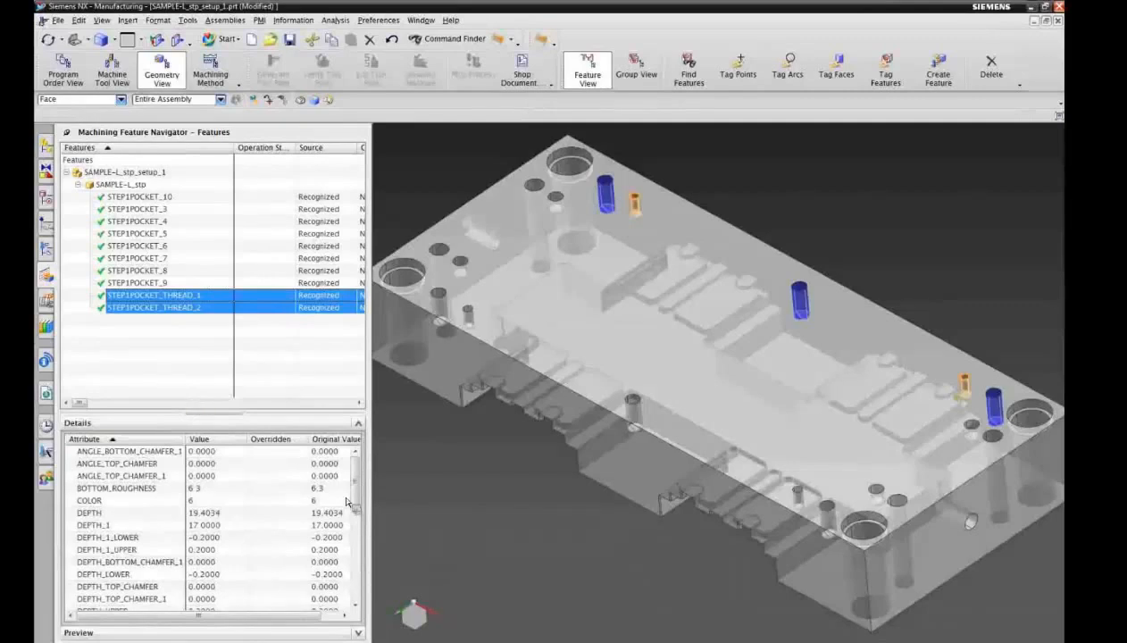
- Examine the thread attributes of the two threaded pockets and clear the feature selection
left_click_drag(362, 500, 360, 542)
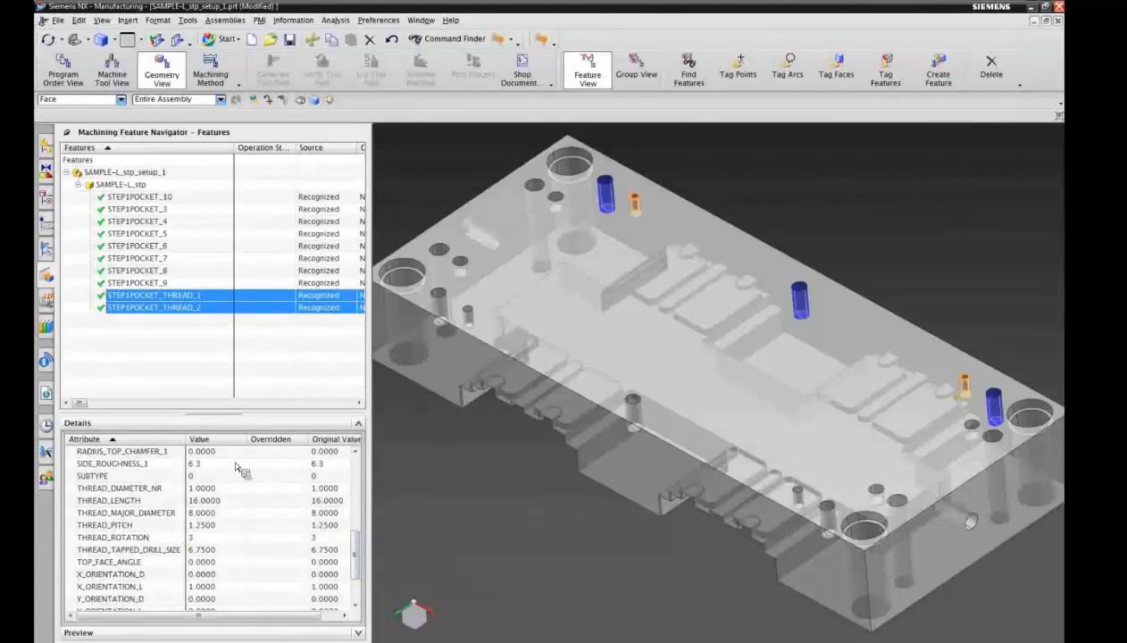
left_click(142, 338)
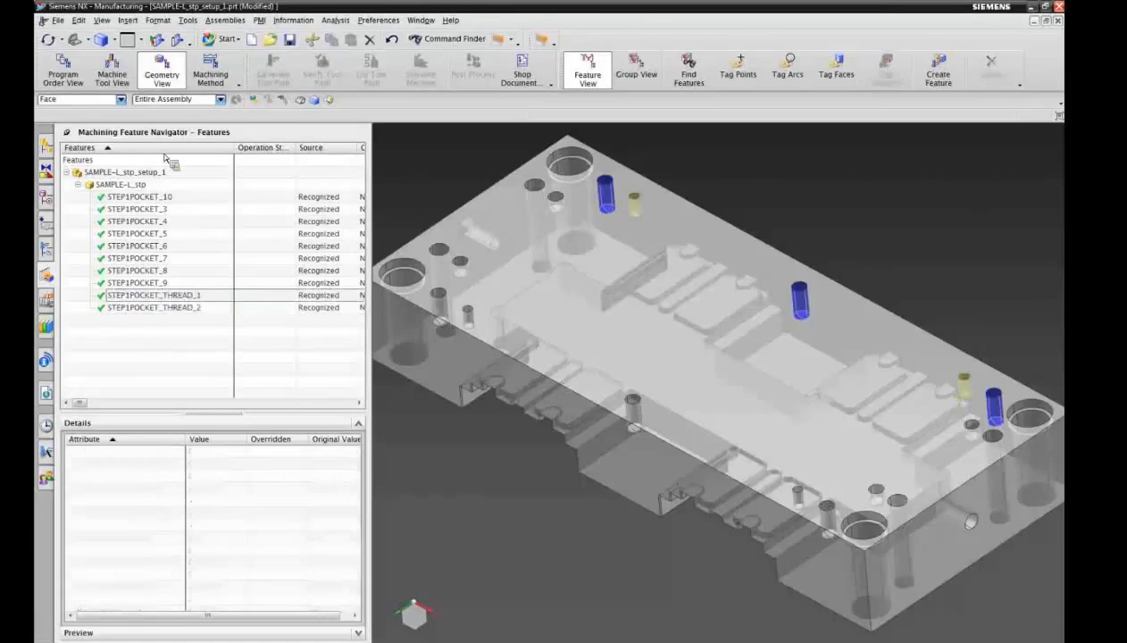
- Limit selection to machining features and examine DIAMETER_1 and its upper tolerance for the blue hole STEP1POCKET_3
left_click(121, 99)
left_click(98, 197)
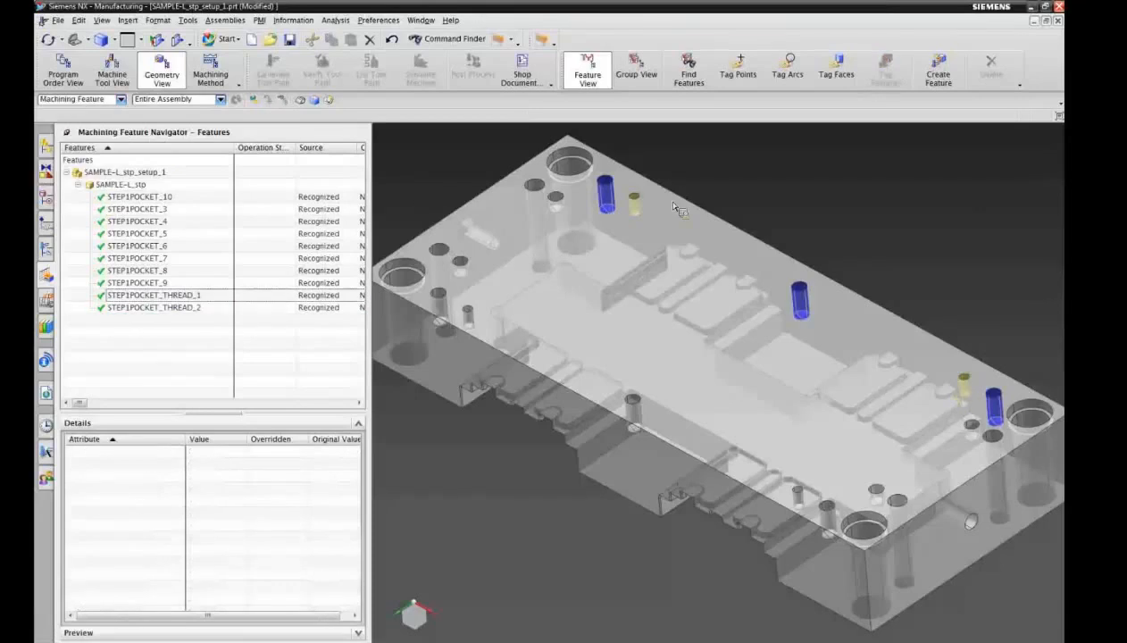
left_click(606, 185)
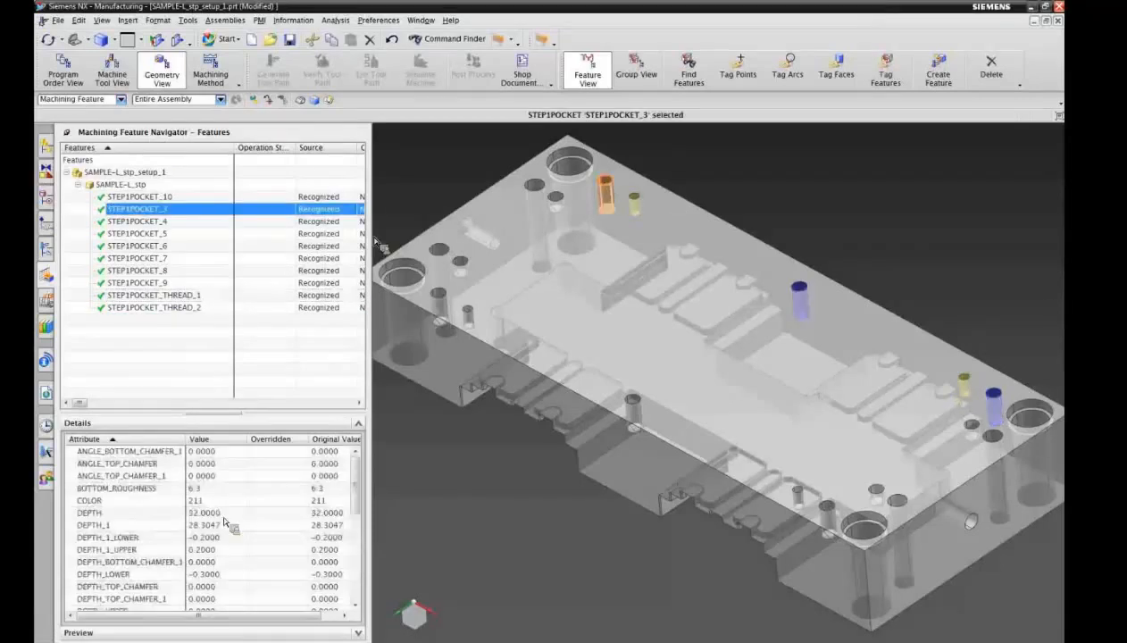
scroll(361, 478, "down", 1)
scroll(358, 500, "down", 2)
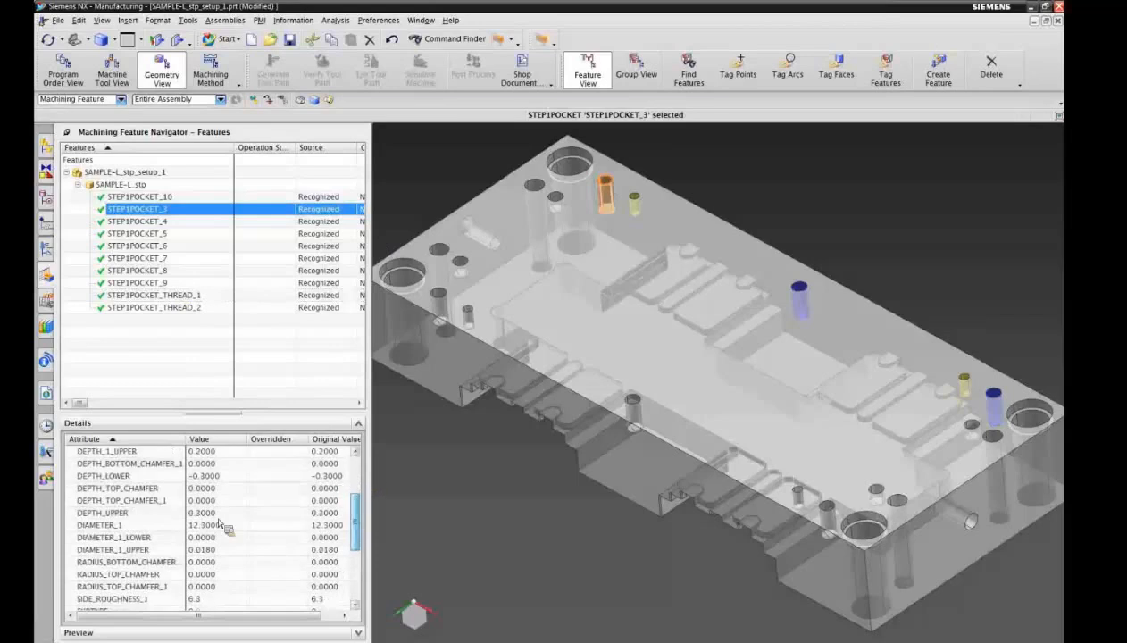
left_click(95, 526)
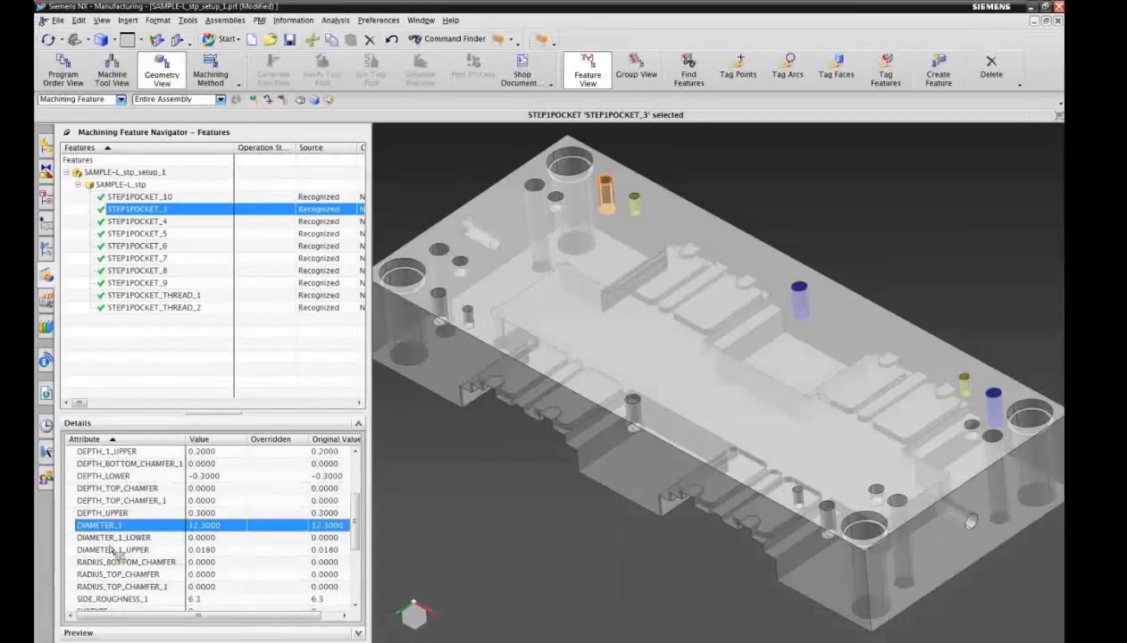
left_click(113, 552)
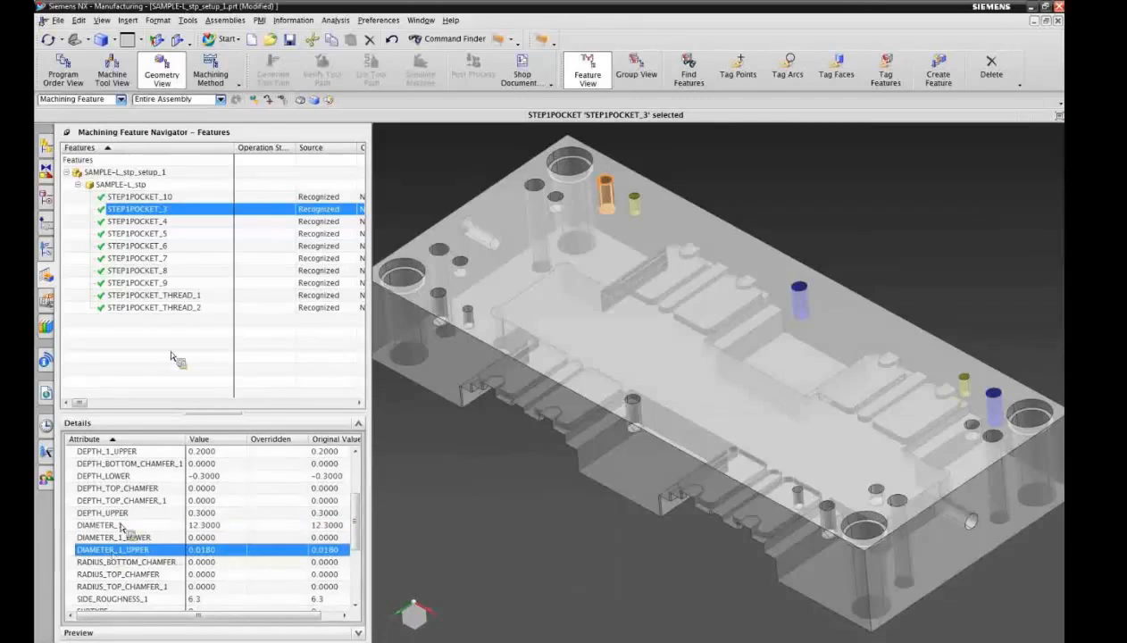
- Examine the DIAMETER_1_UPPER tolerance of the uncolored hole STEP1POCKET_8 on the opposite long edge
left_click(267, 103)
left_click(443, 304)
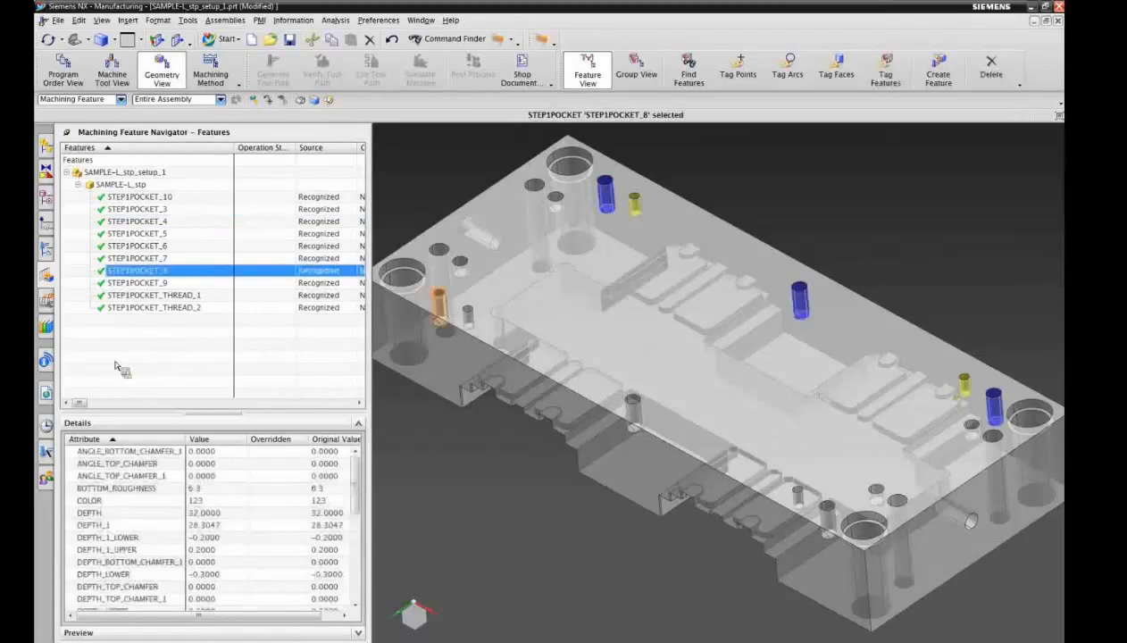
scroll(362, 479, "down", 3)
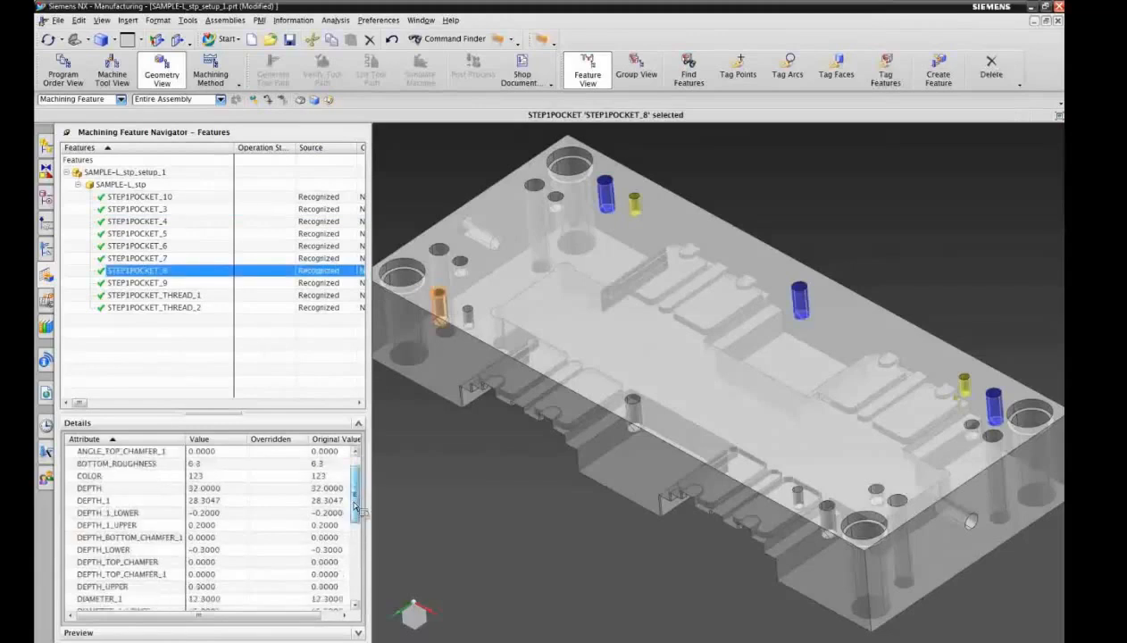
left_click(132, 565)
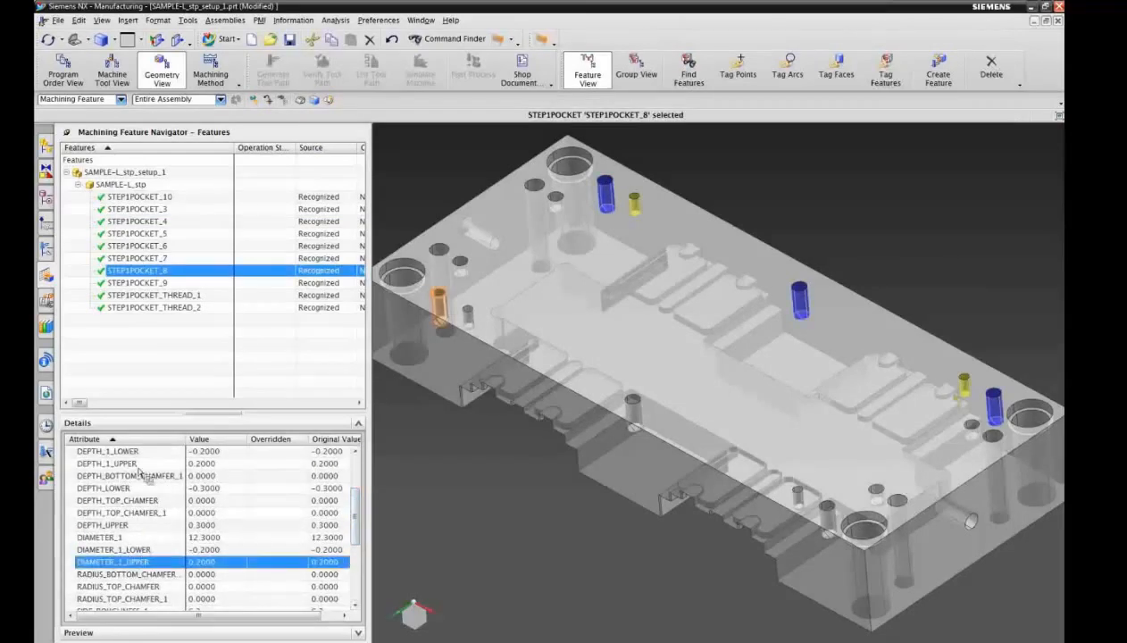
- Create a rule-based feature process for all ten recognized pockets with the MillDrill library, automatic geometry location and always-new groups, and close the information report
left_click(223, 418)
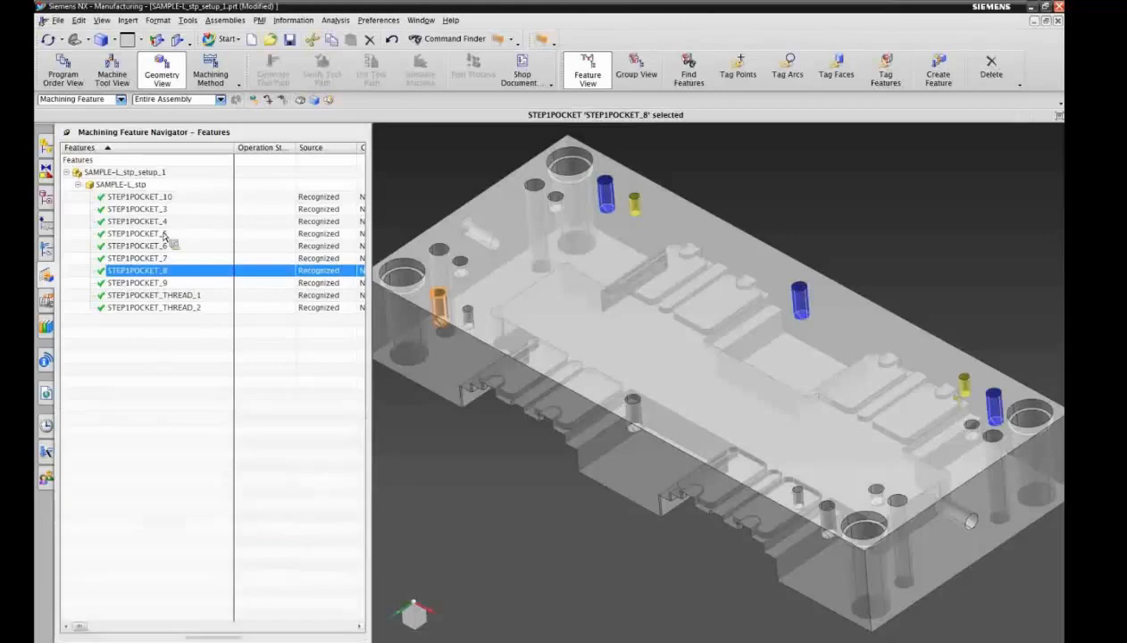
left_click(145, 197)
left_click(163, 309, "shift")
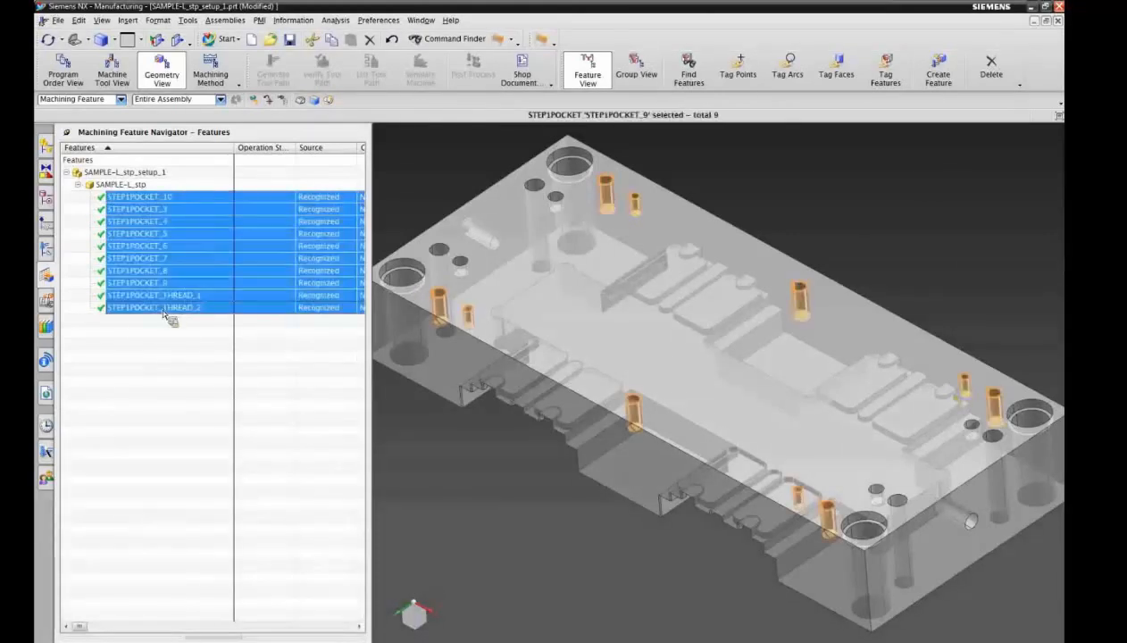
right_click(163, 309)
left_click(220, 329)
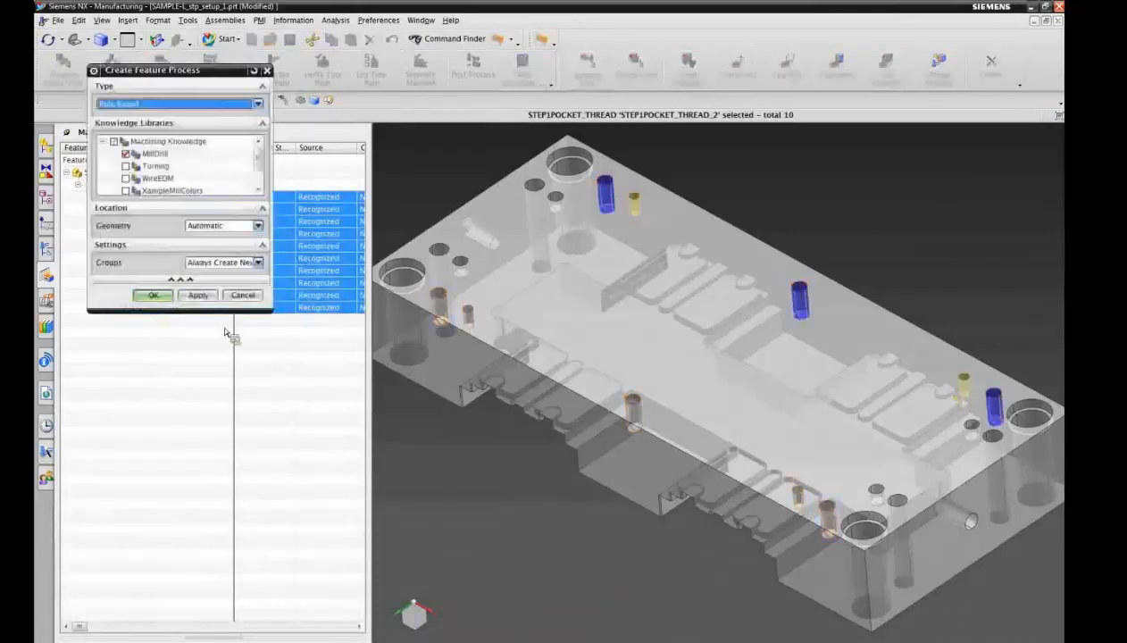
left_click(158, 297)
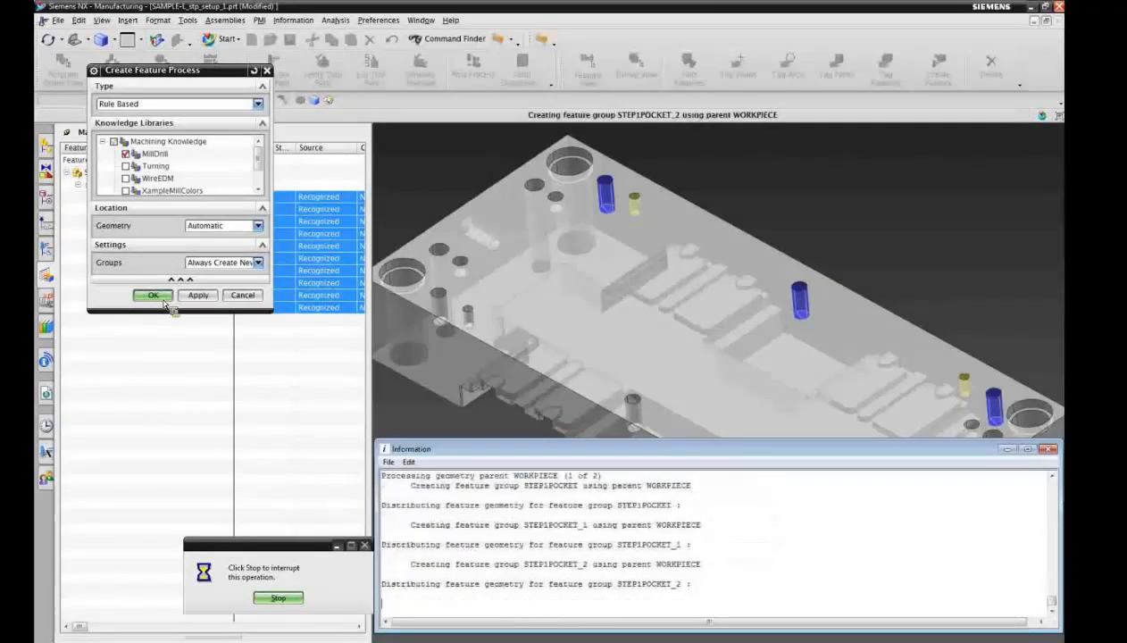
double_click(393, 452)
- Expand all feature groups and operations under WORKPIECE in the Operation Navigator, with the part's see-through display turned off
left_click(45, 250)
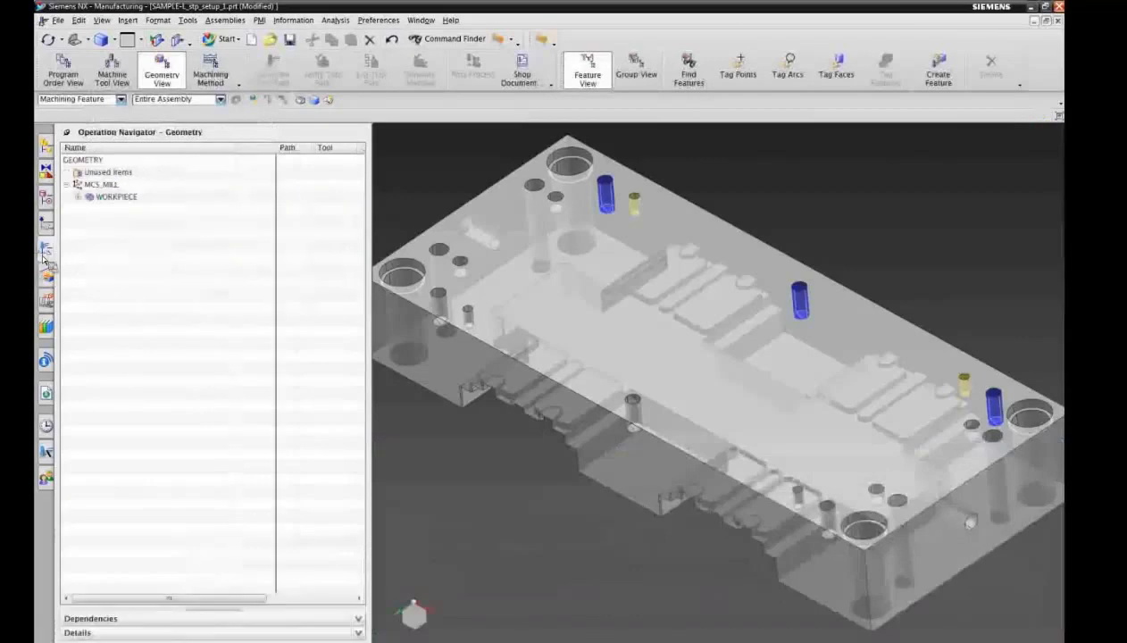
left_click(78, 197)
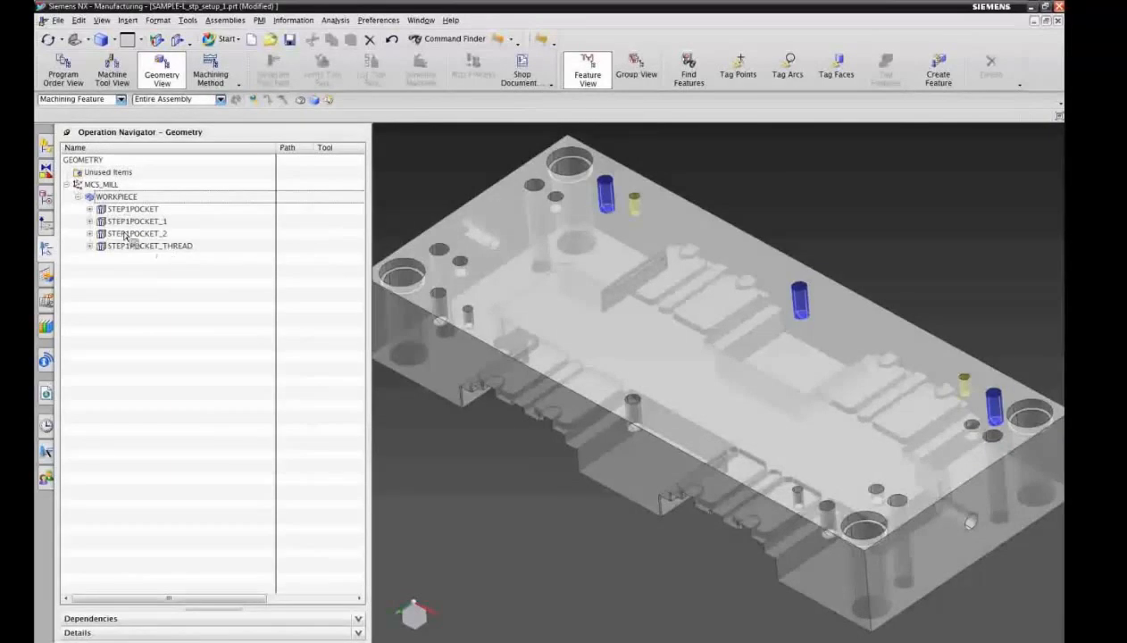
left_click(505, 43)
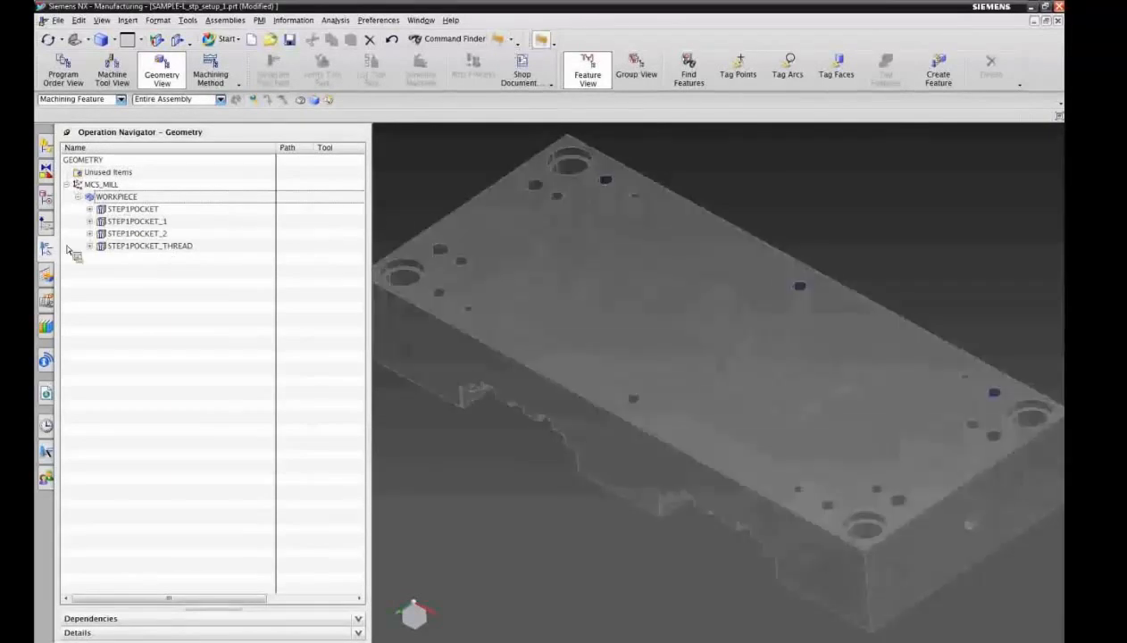
right_click(161, 145)
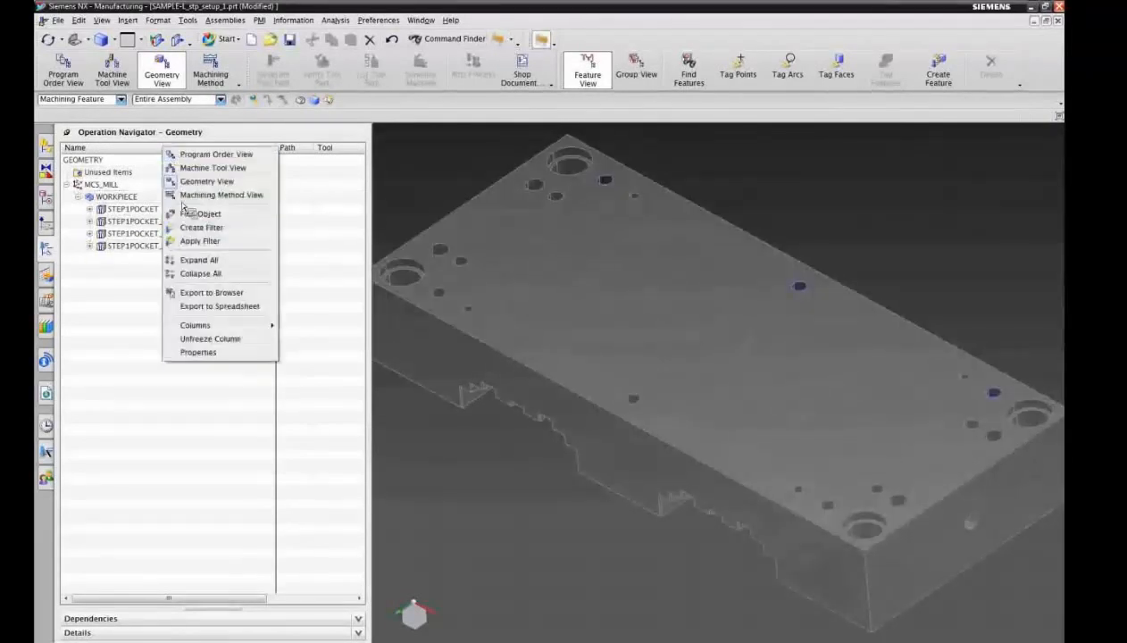
left_click(193, 259)
- Highlight the holes of the feature groups from STEP1POCKET through STEP1POCKET_THREAD on the part, and restore the see-through display
left_click(133, 209)
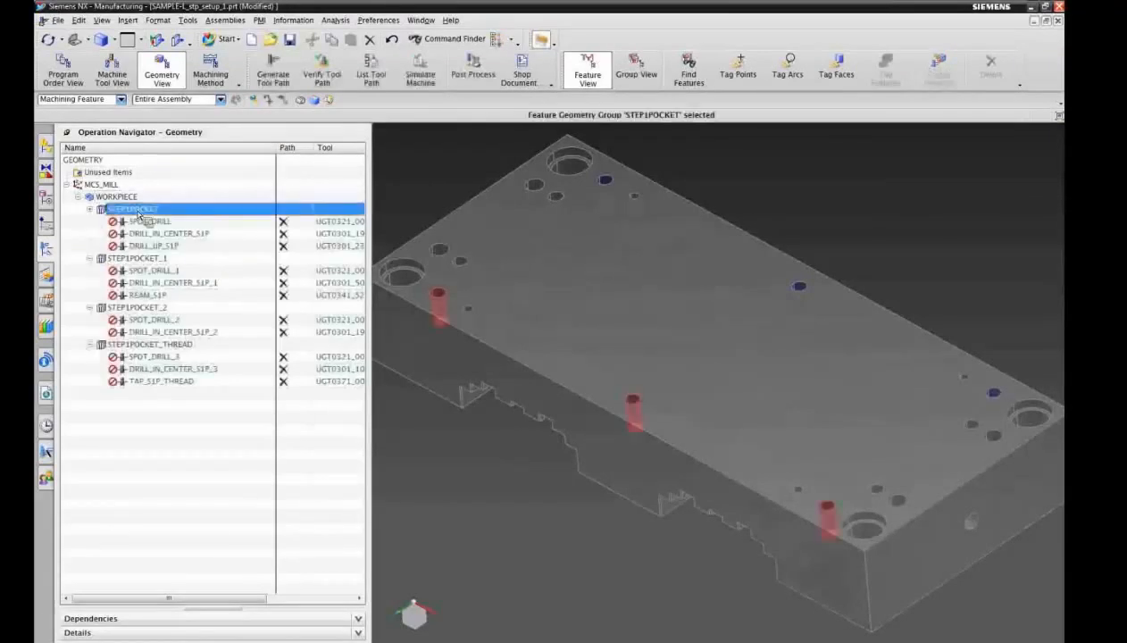
left_click_drag(138, 215, 176, 385)
left_click(154, 310)
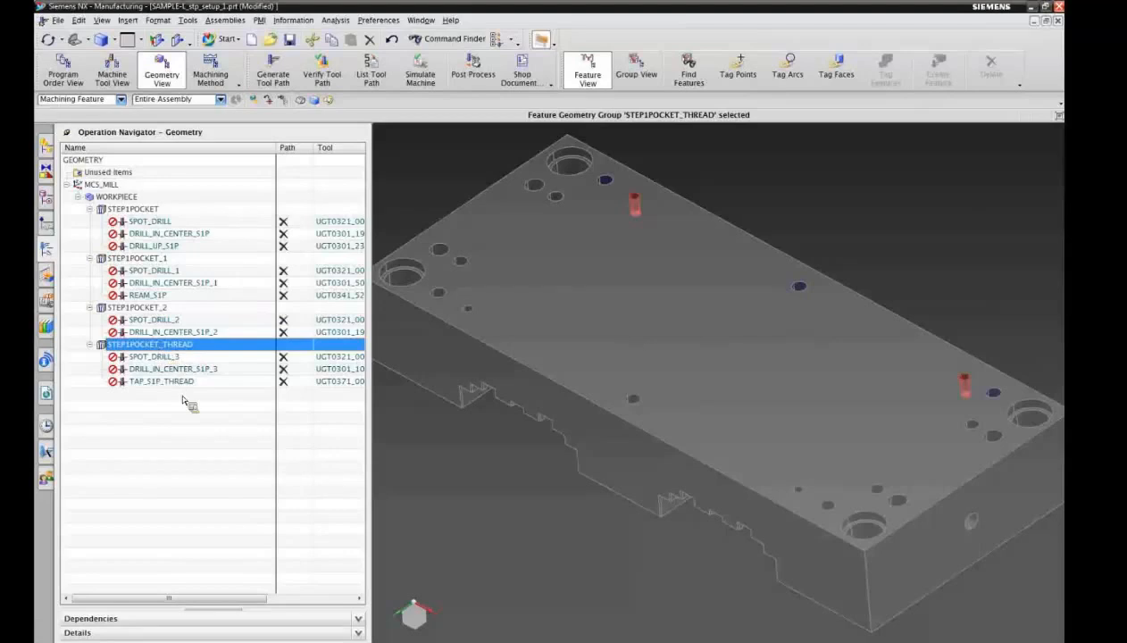
left_click(542, 41)
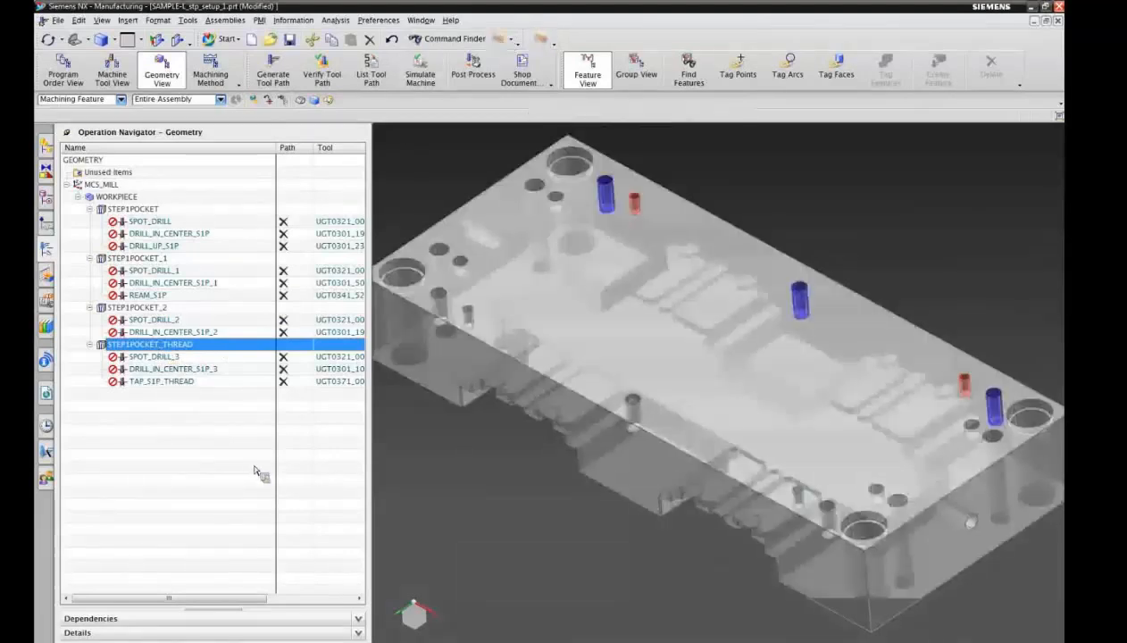